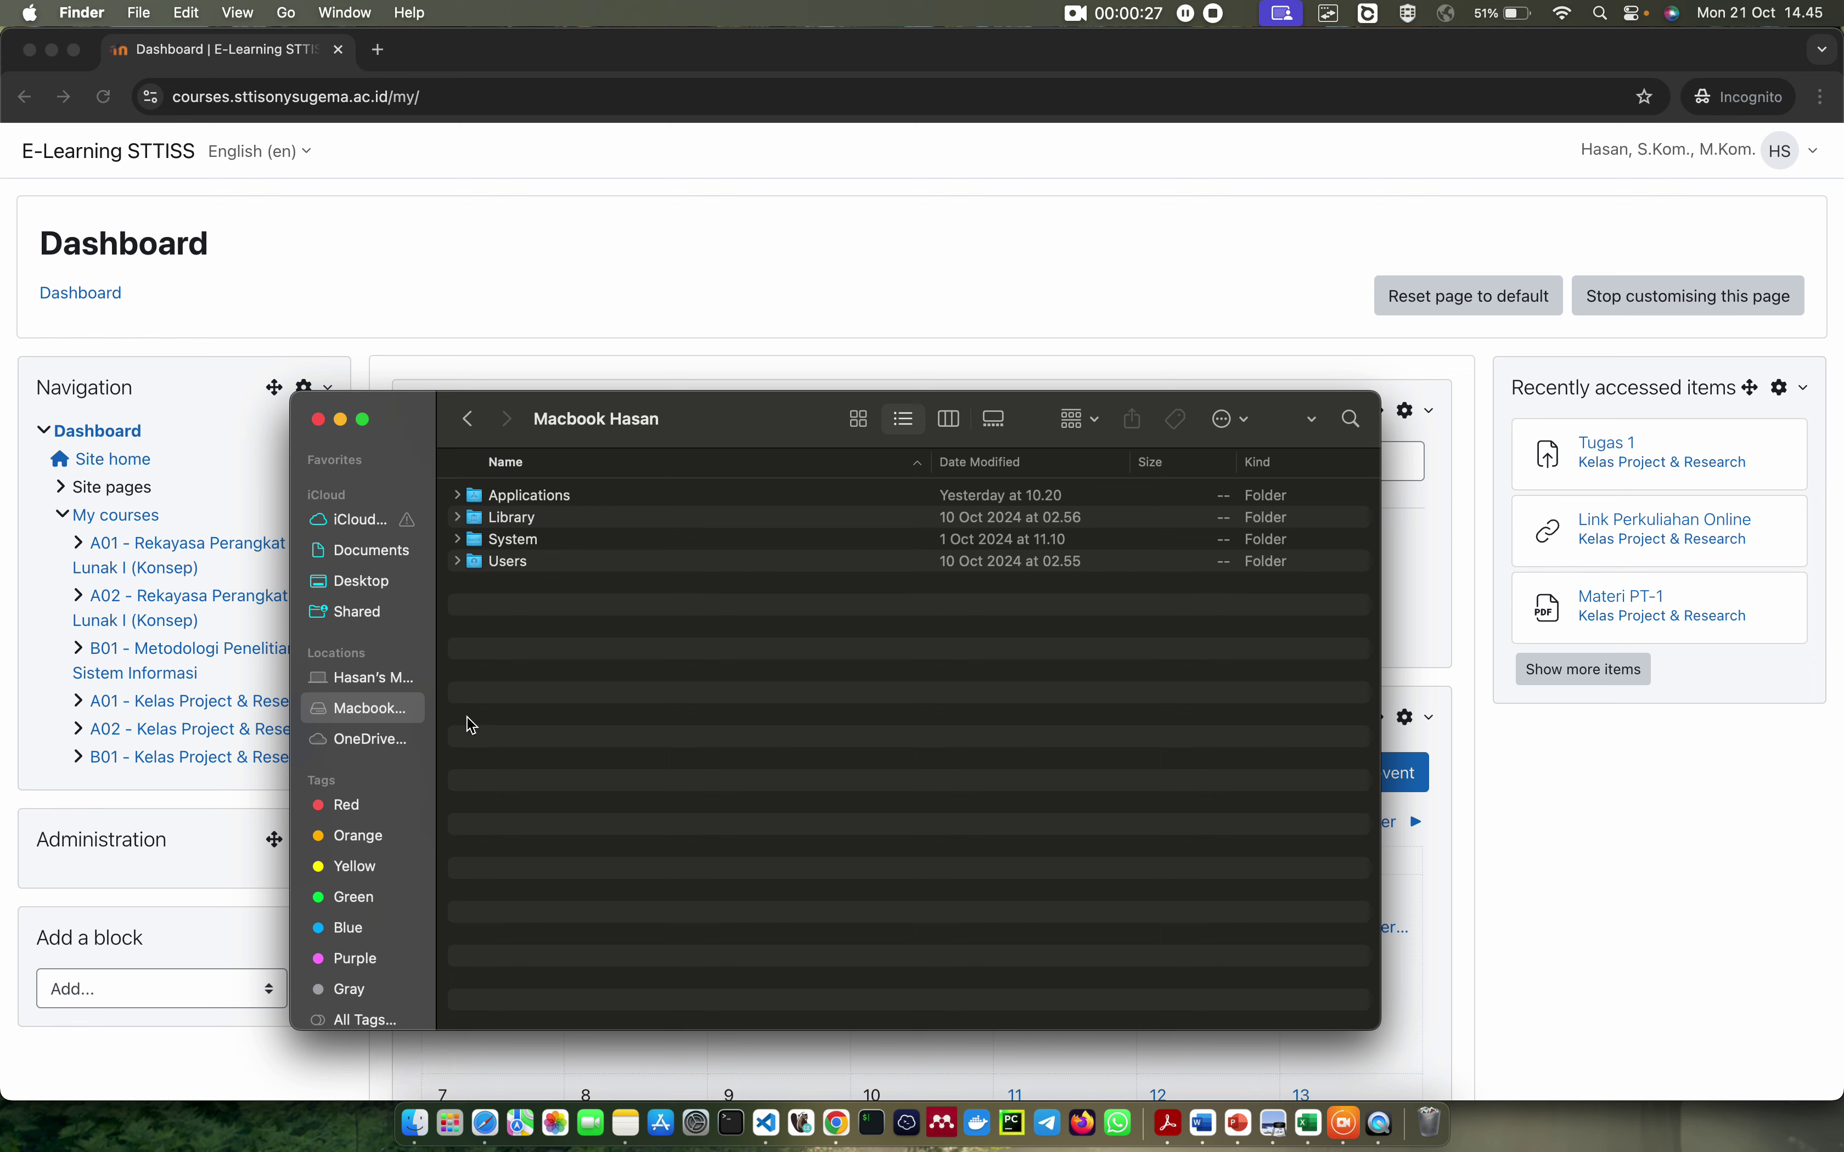
Open Tugas-2.txt from the 2024-2025 RPL I (Terapan) folder inside STTI Sony Sugema and enlarge its window
click(509, 566)
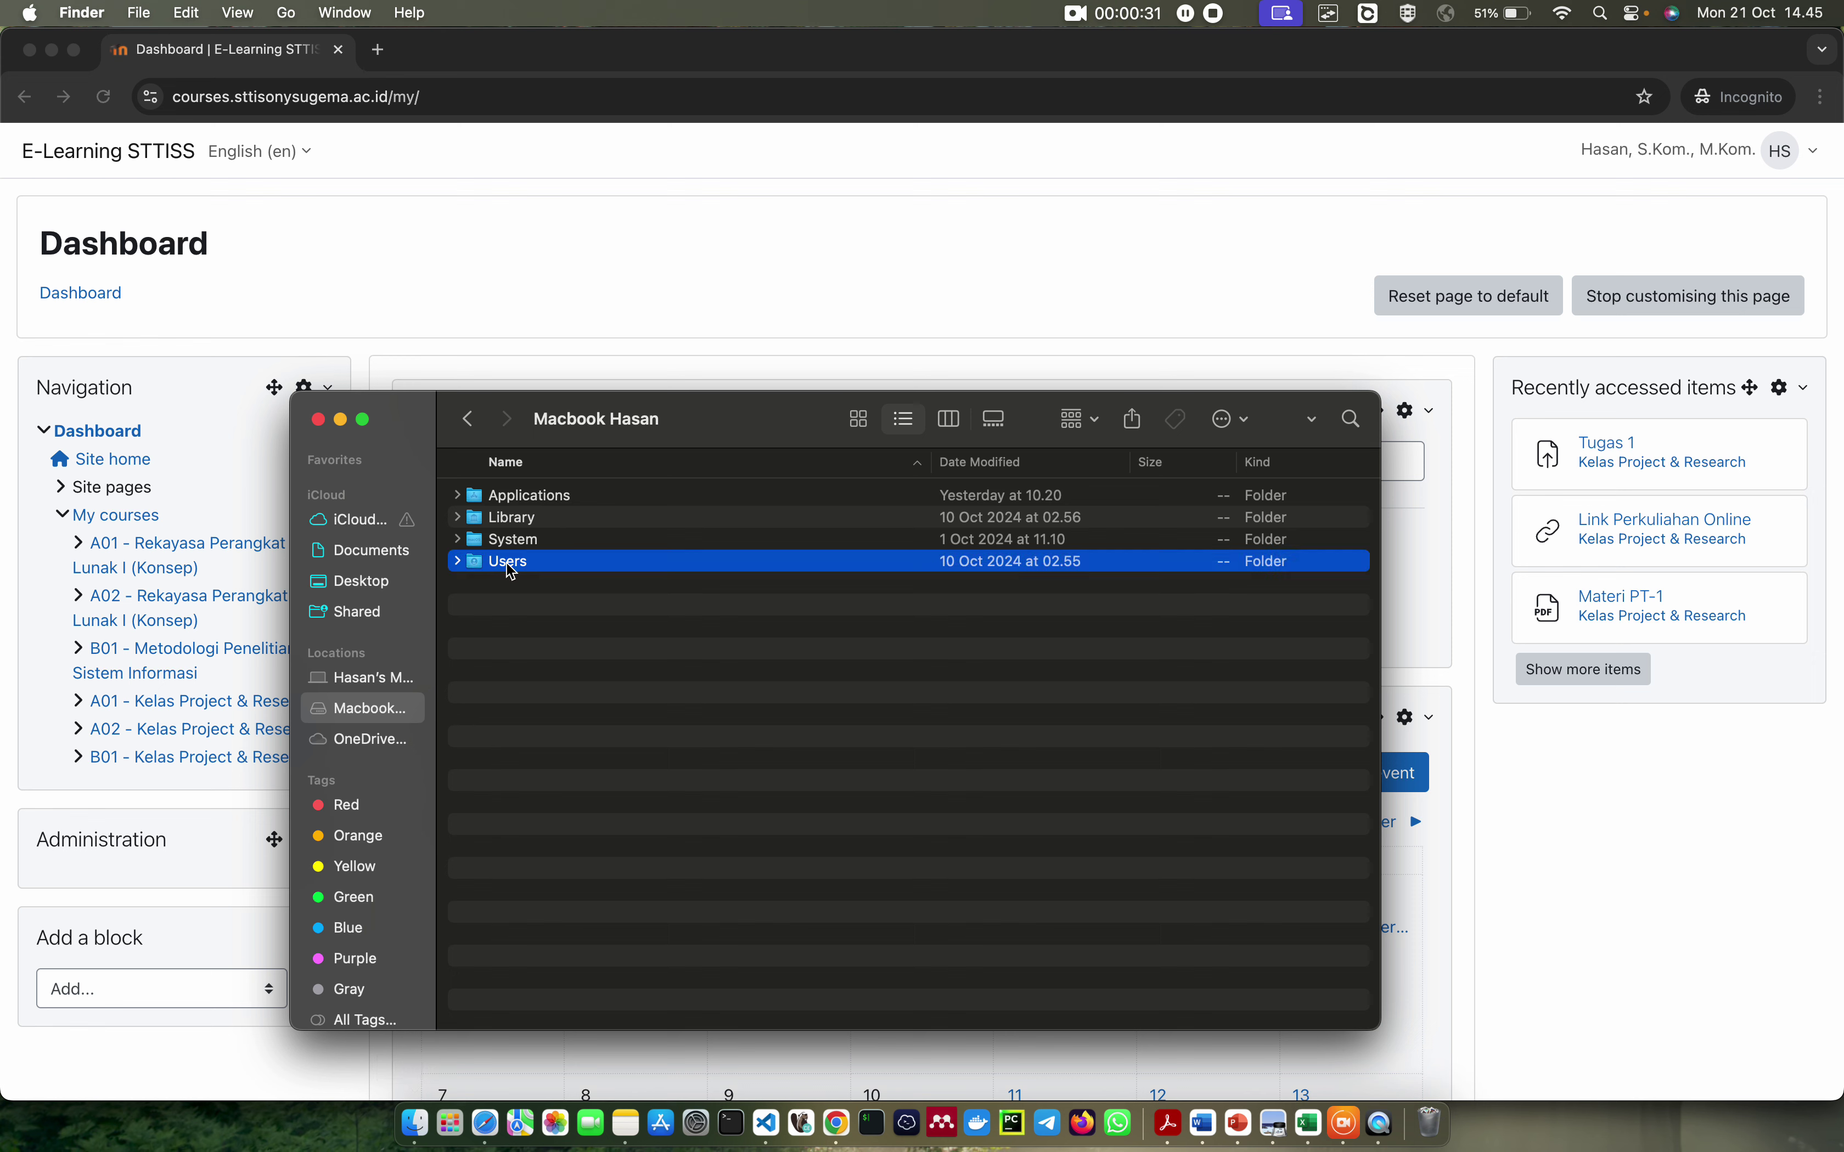
double_click(509, 565)
click(508, 499)
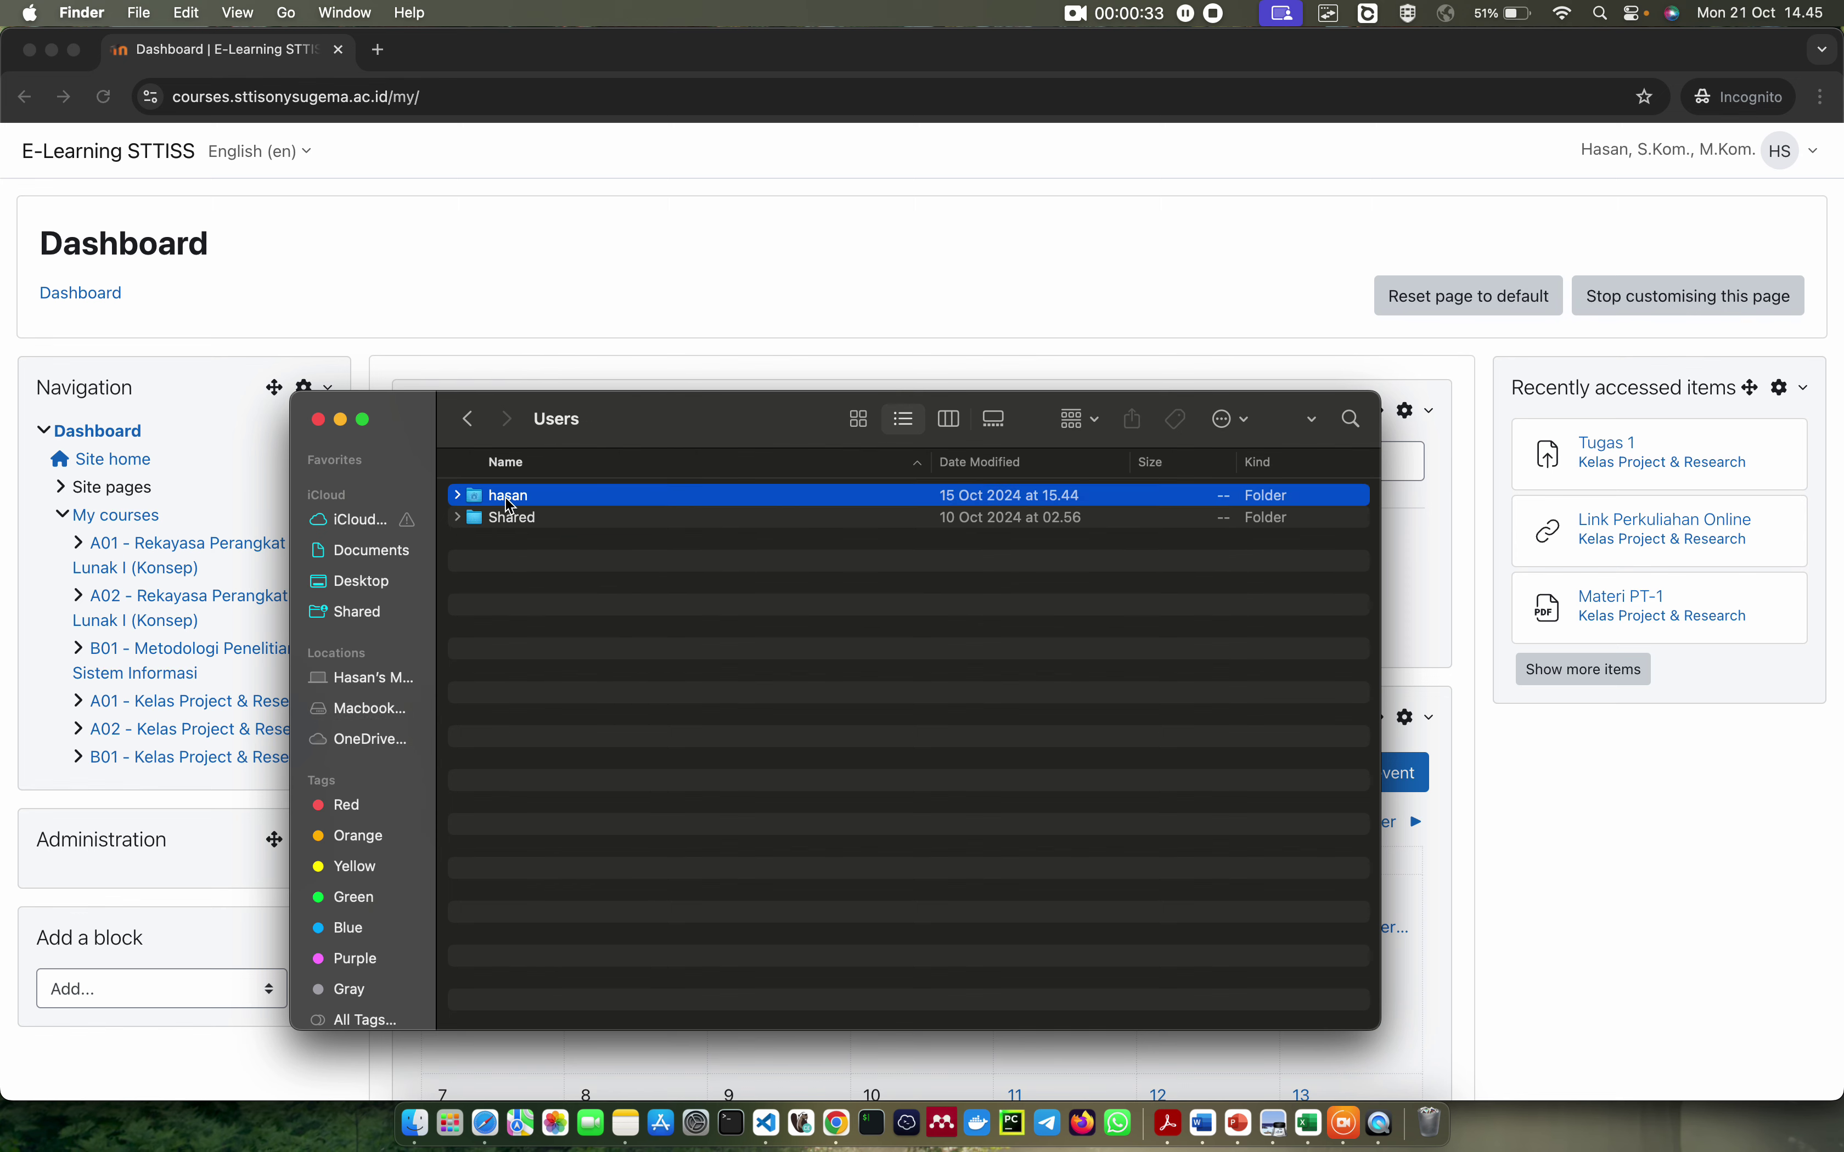
double_click(511, 500)
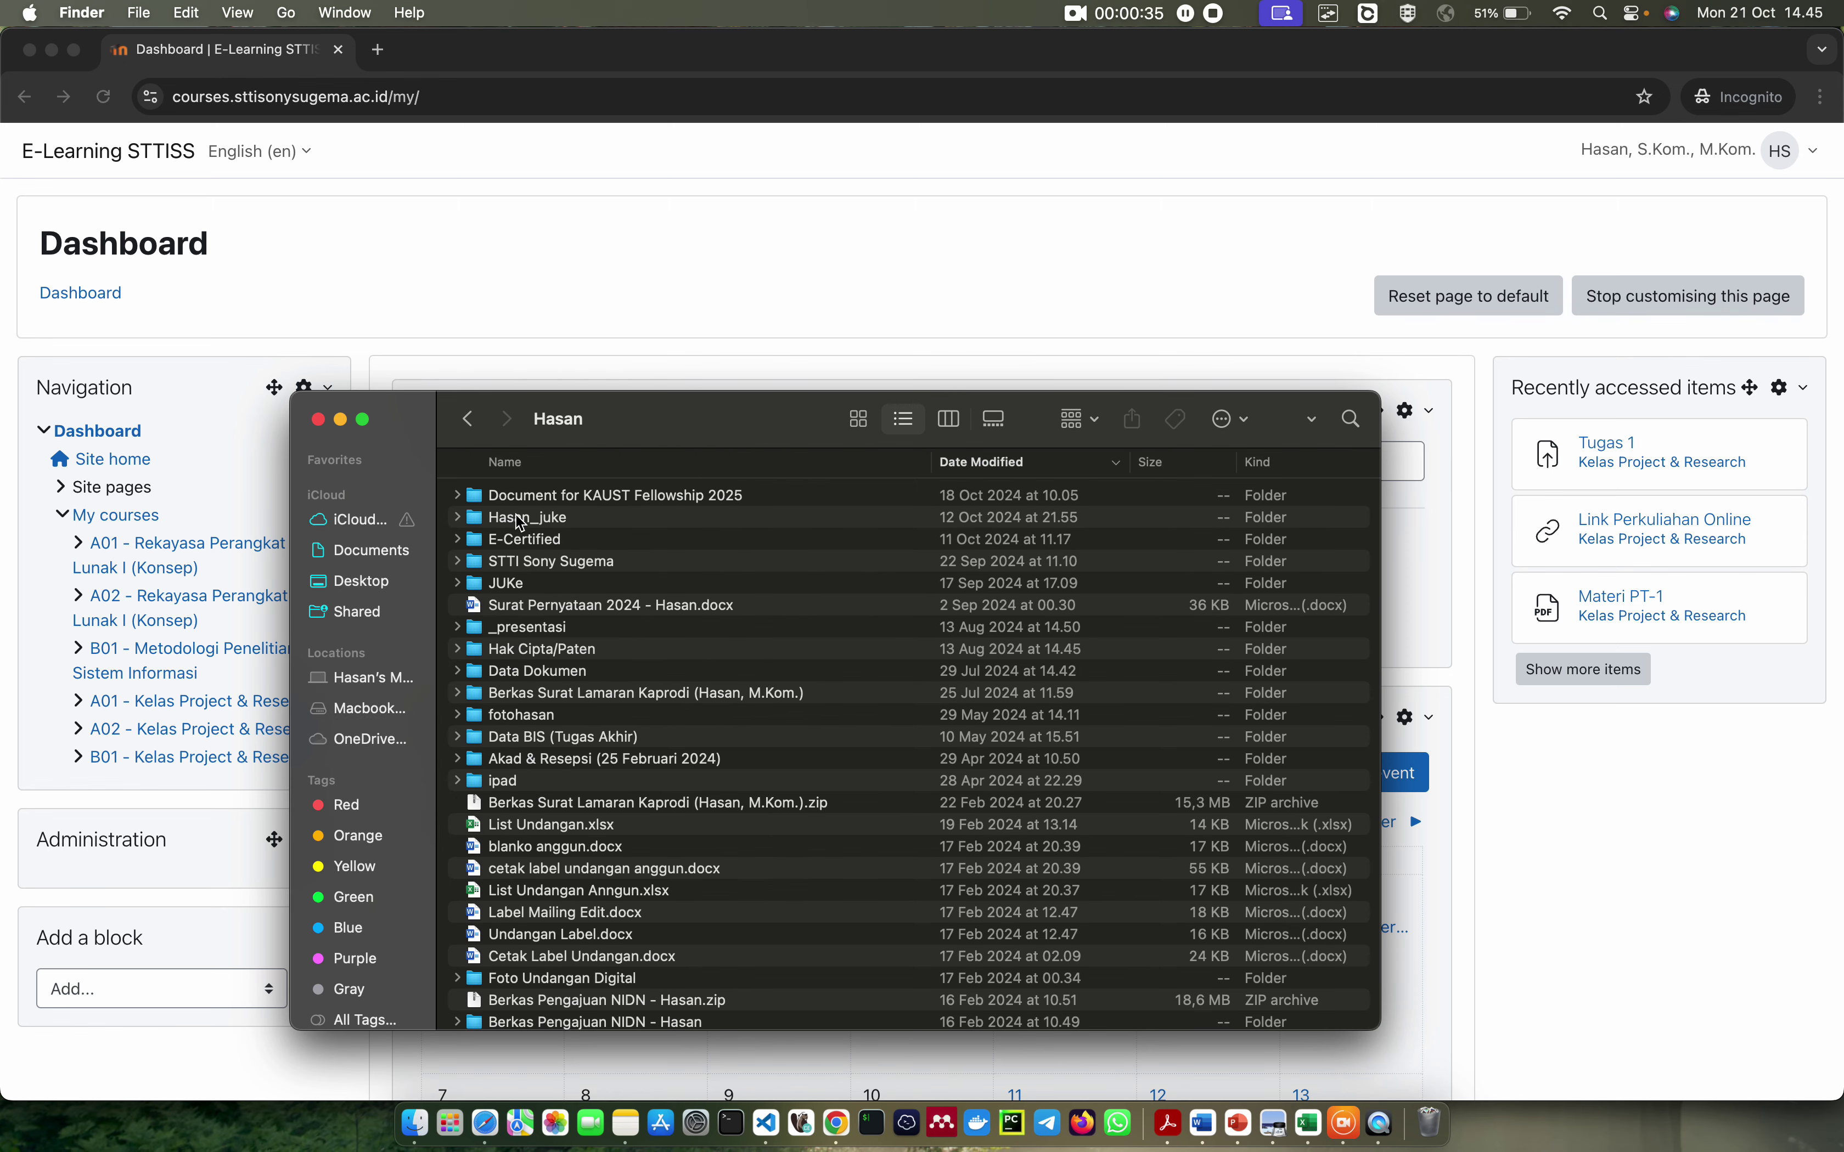
scroll(533, 534, down, 5)
scroll(601, 557, up, 5)
double_click(608, 559)
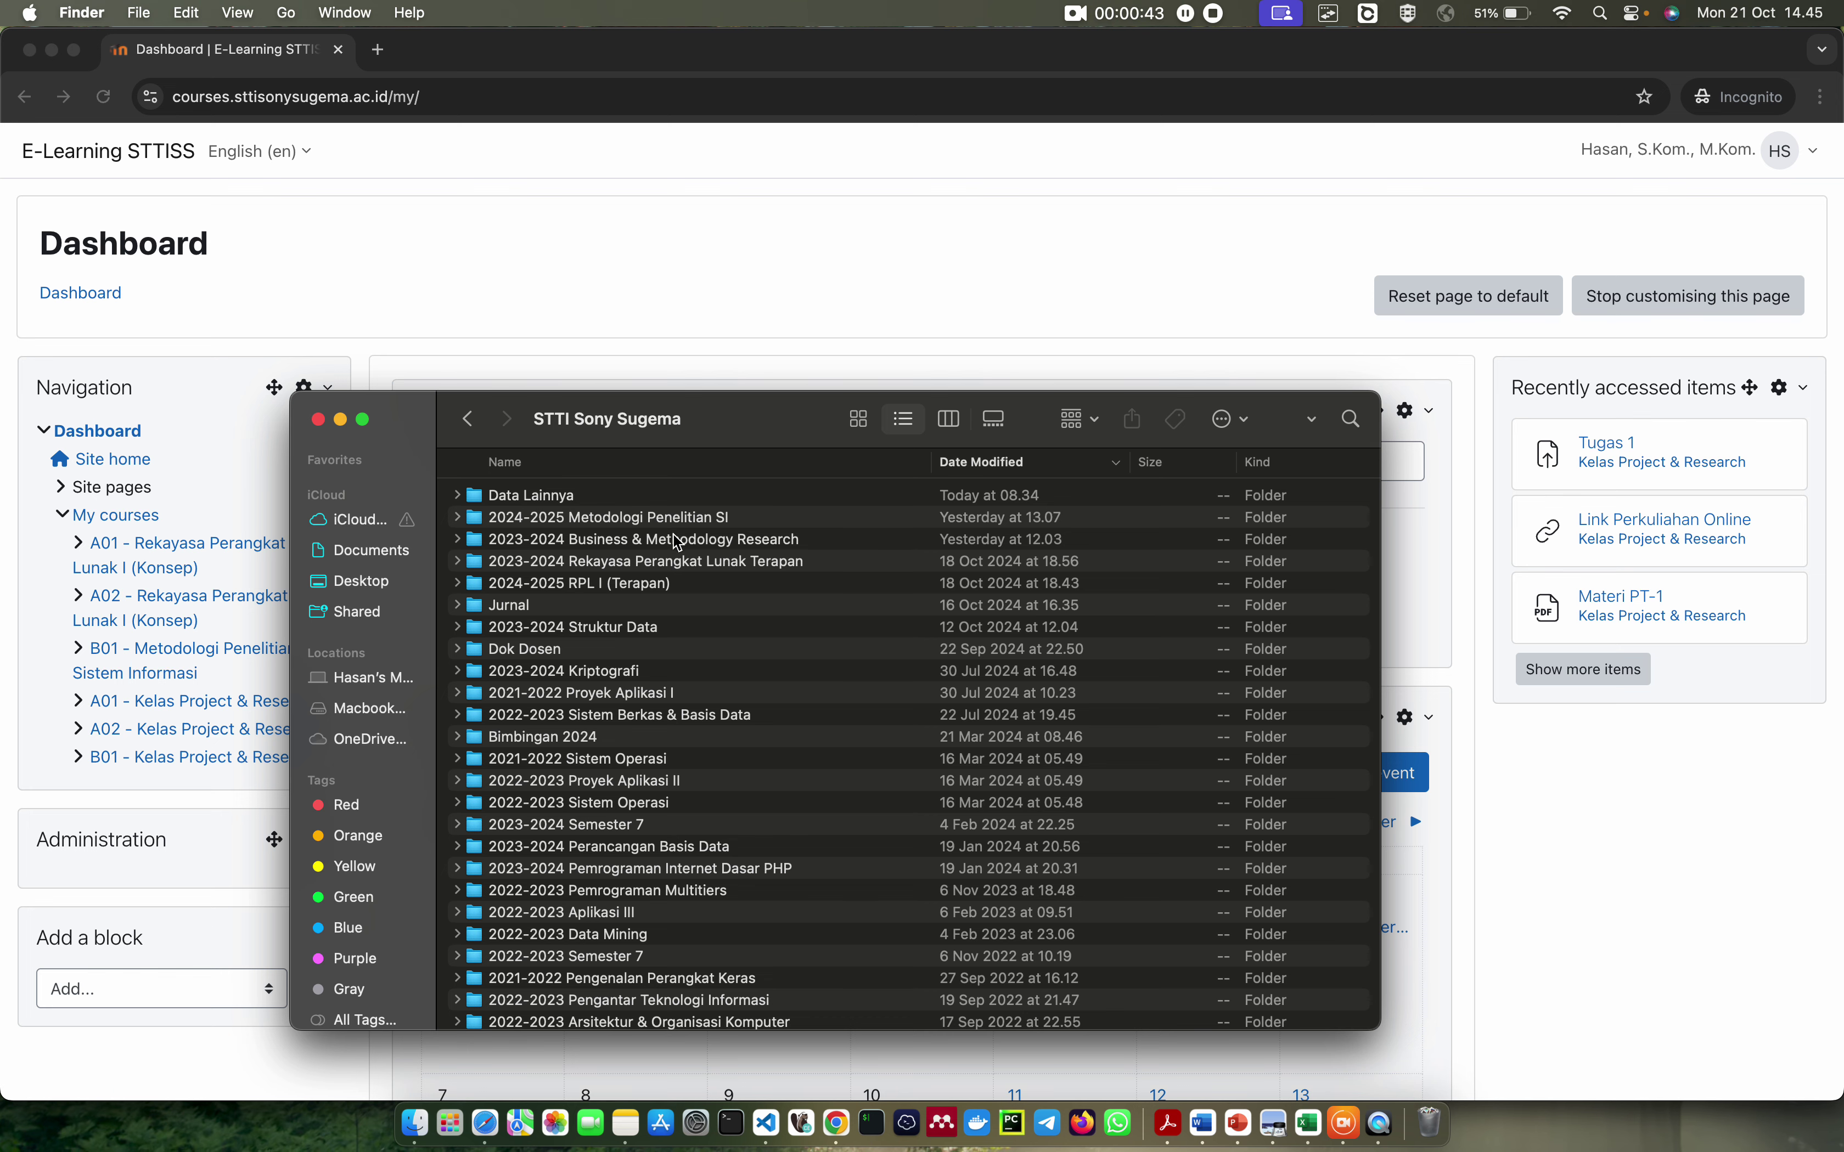
double_click(614, 586)
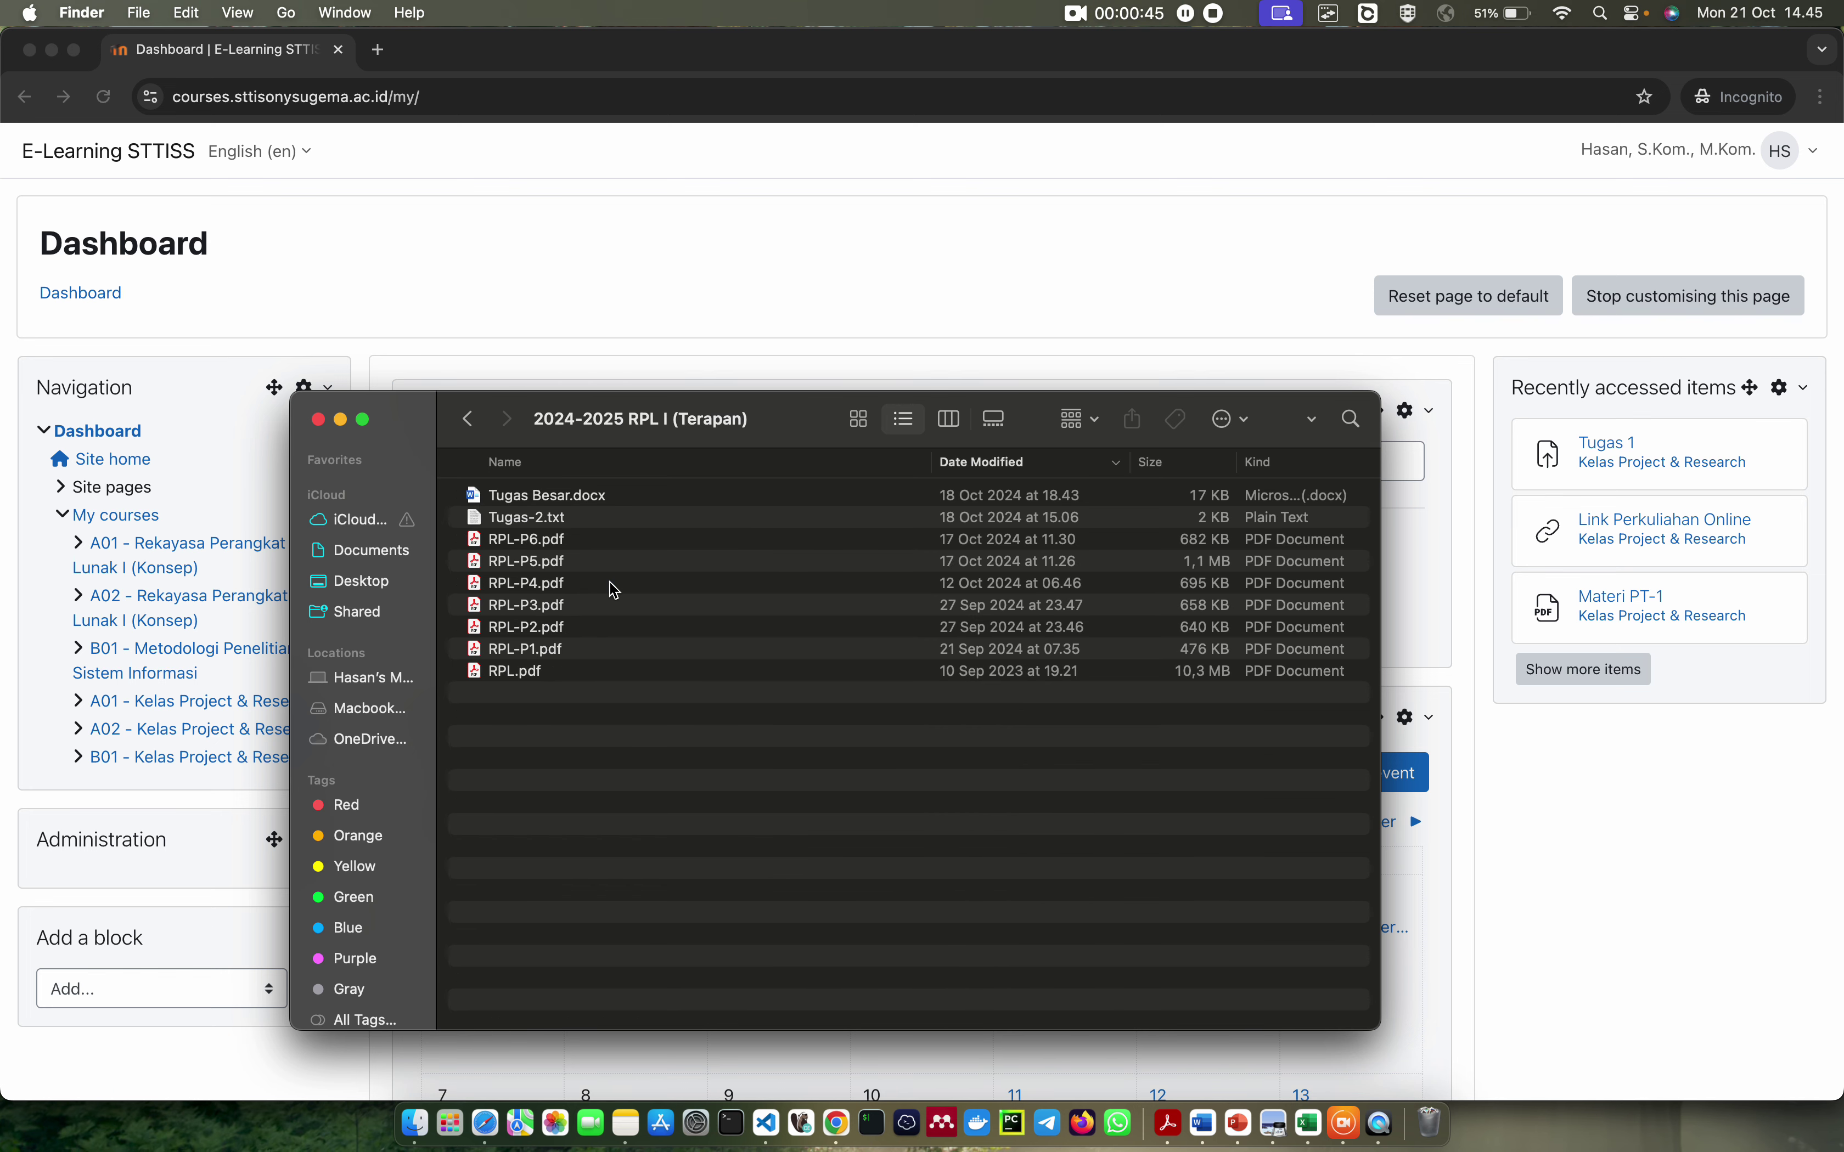
click(543, 525)
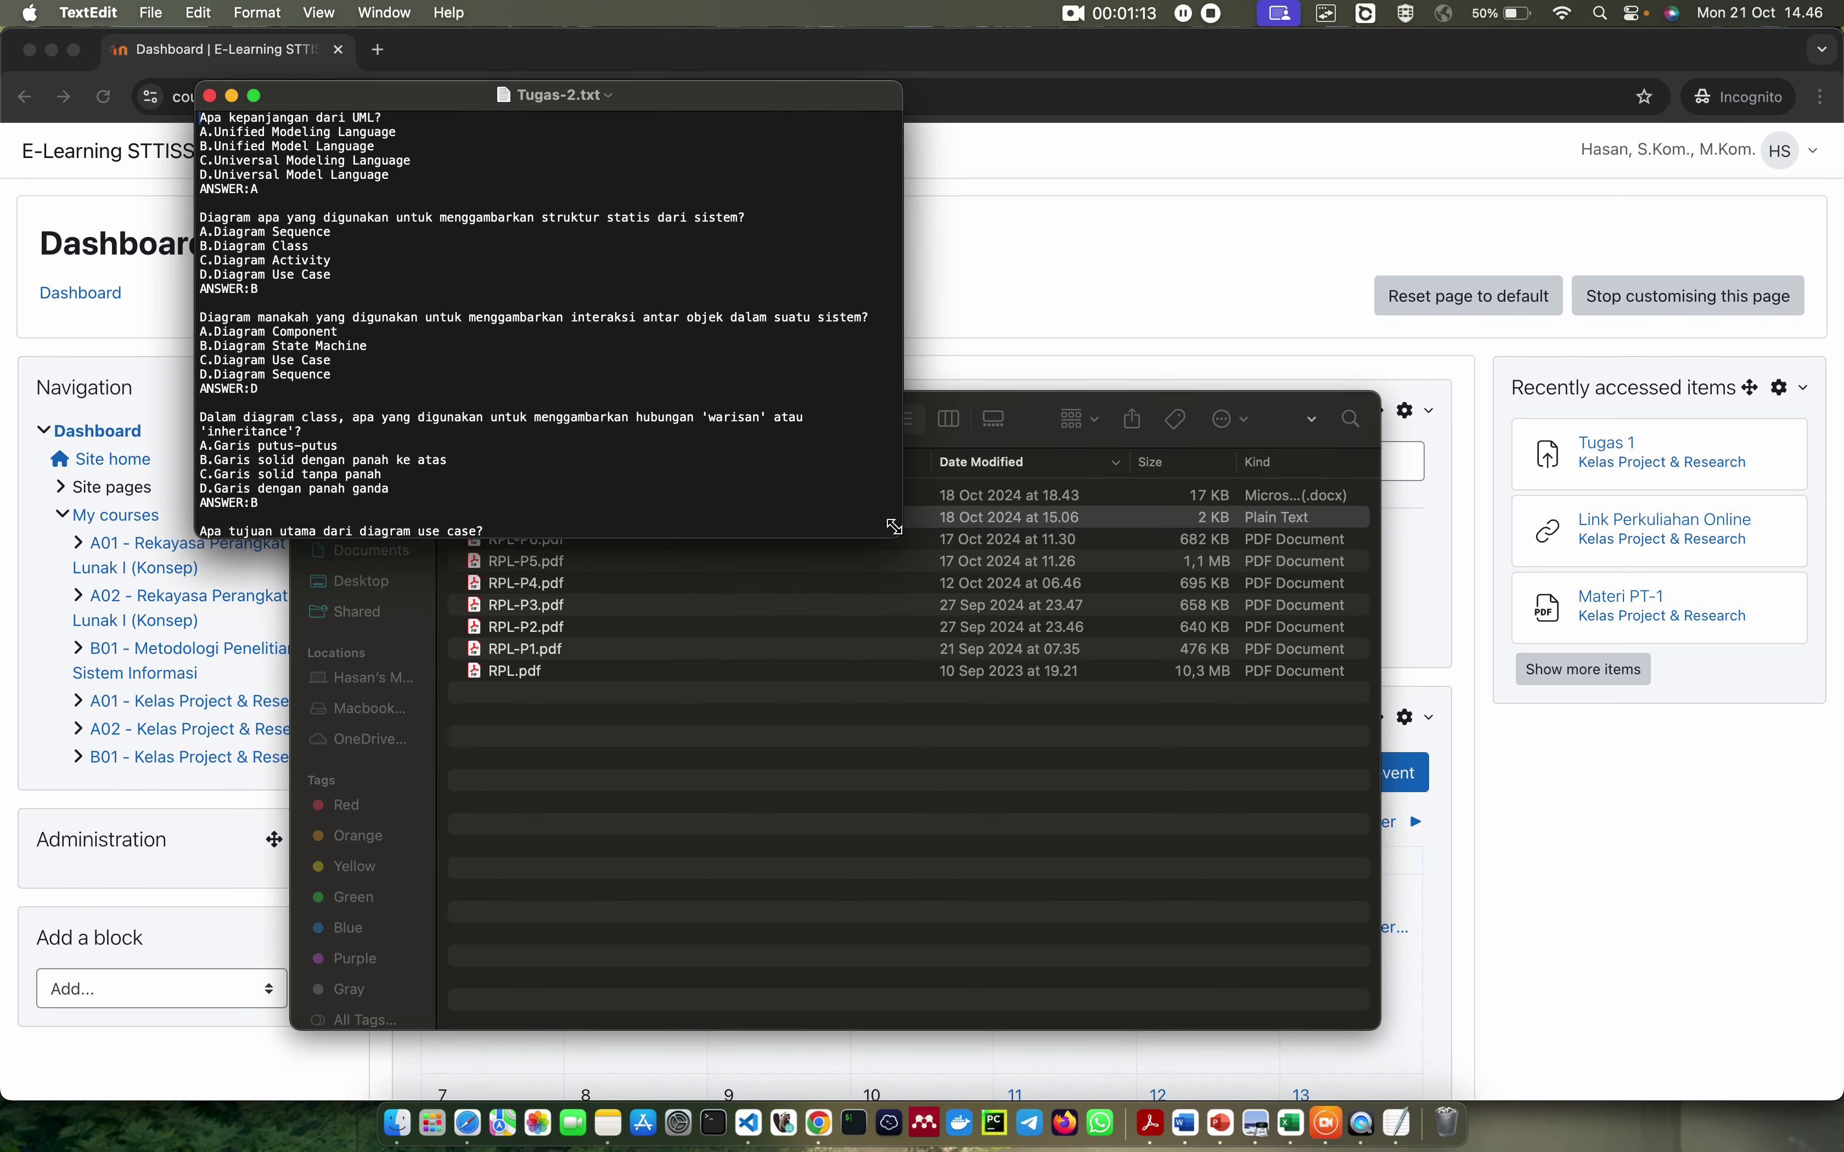
drag(893, 526, 1370, 760)
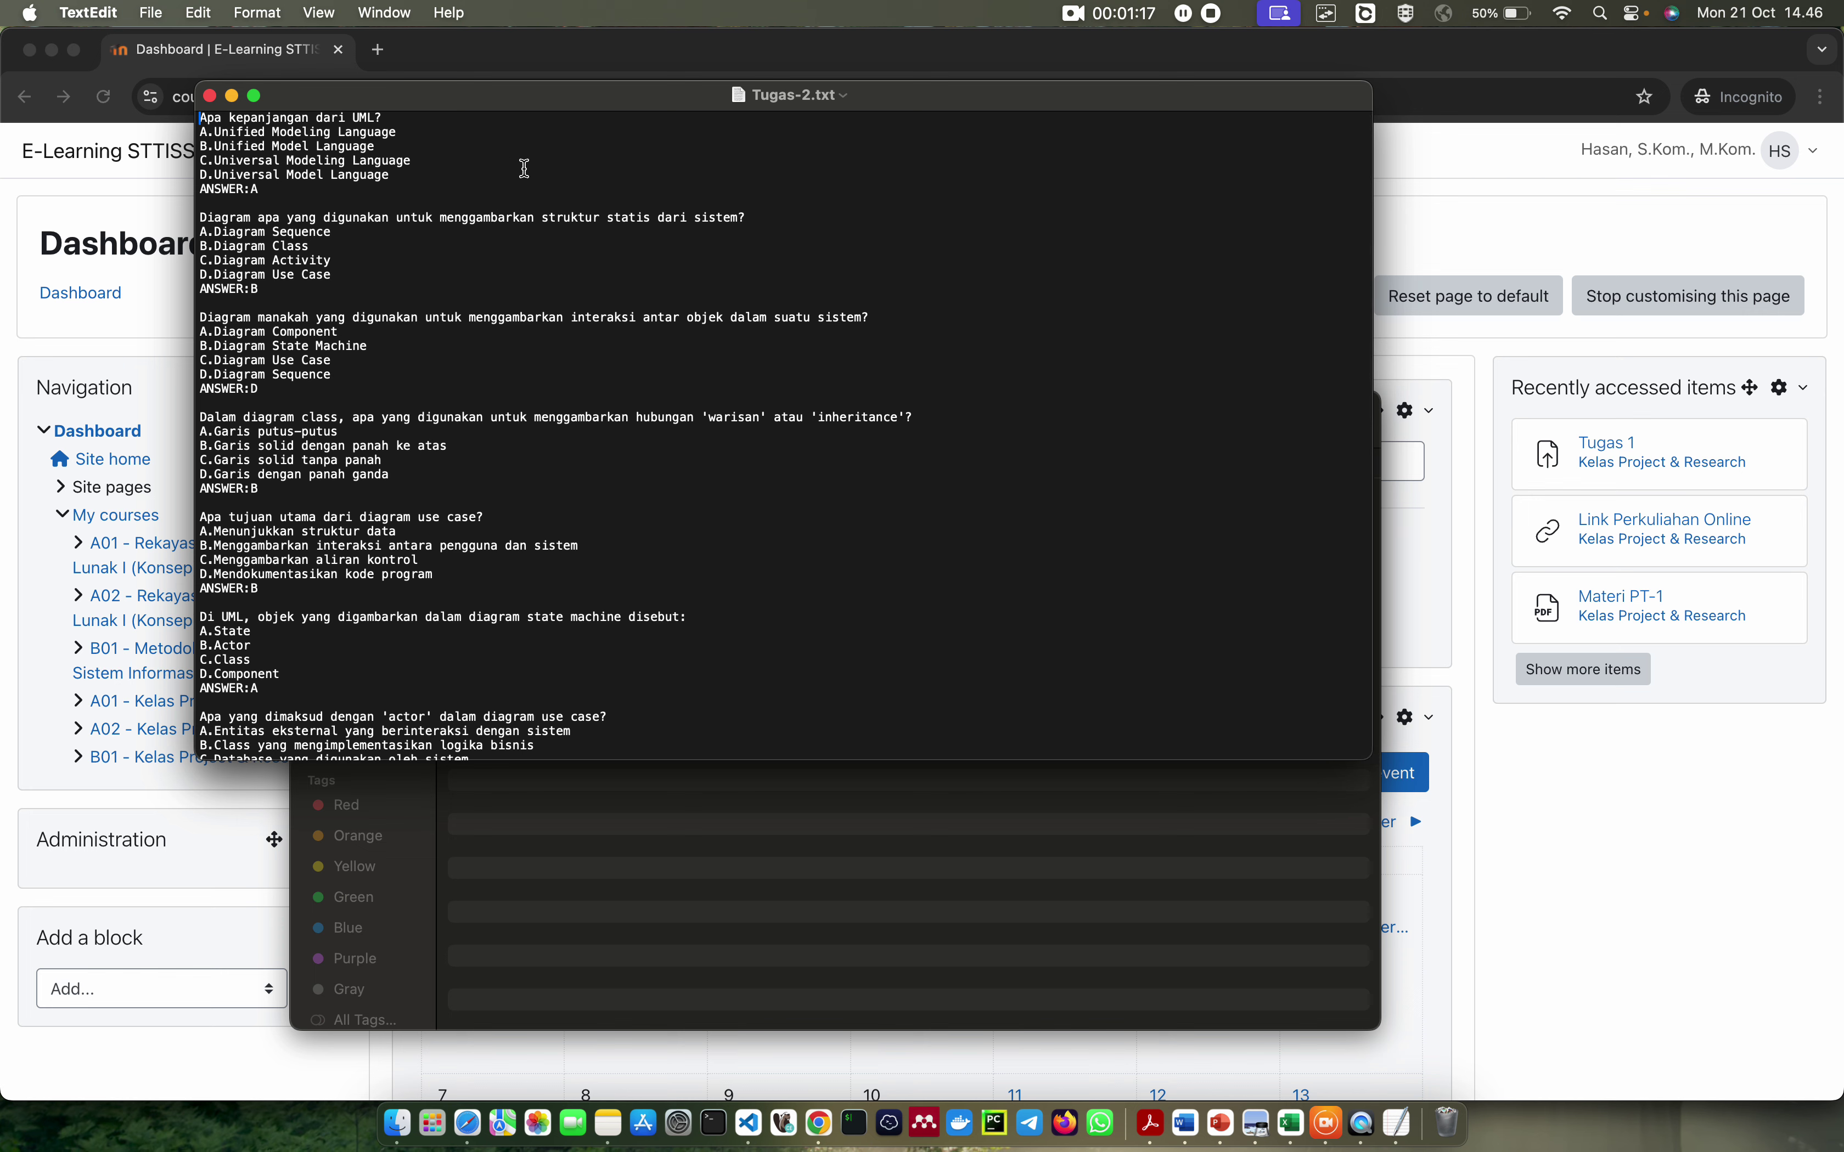
Examine how the first question, "Apa kepanjangan dari UML?", and its lettered answer options A to D are written
key(shift+Down)
key(shift+Left)
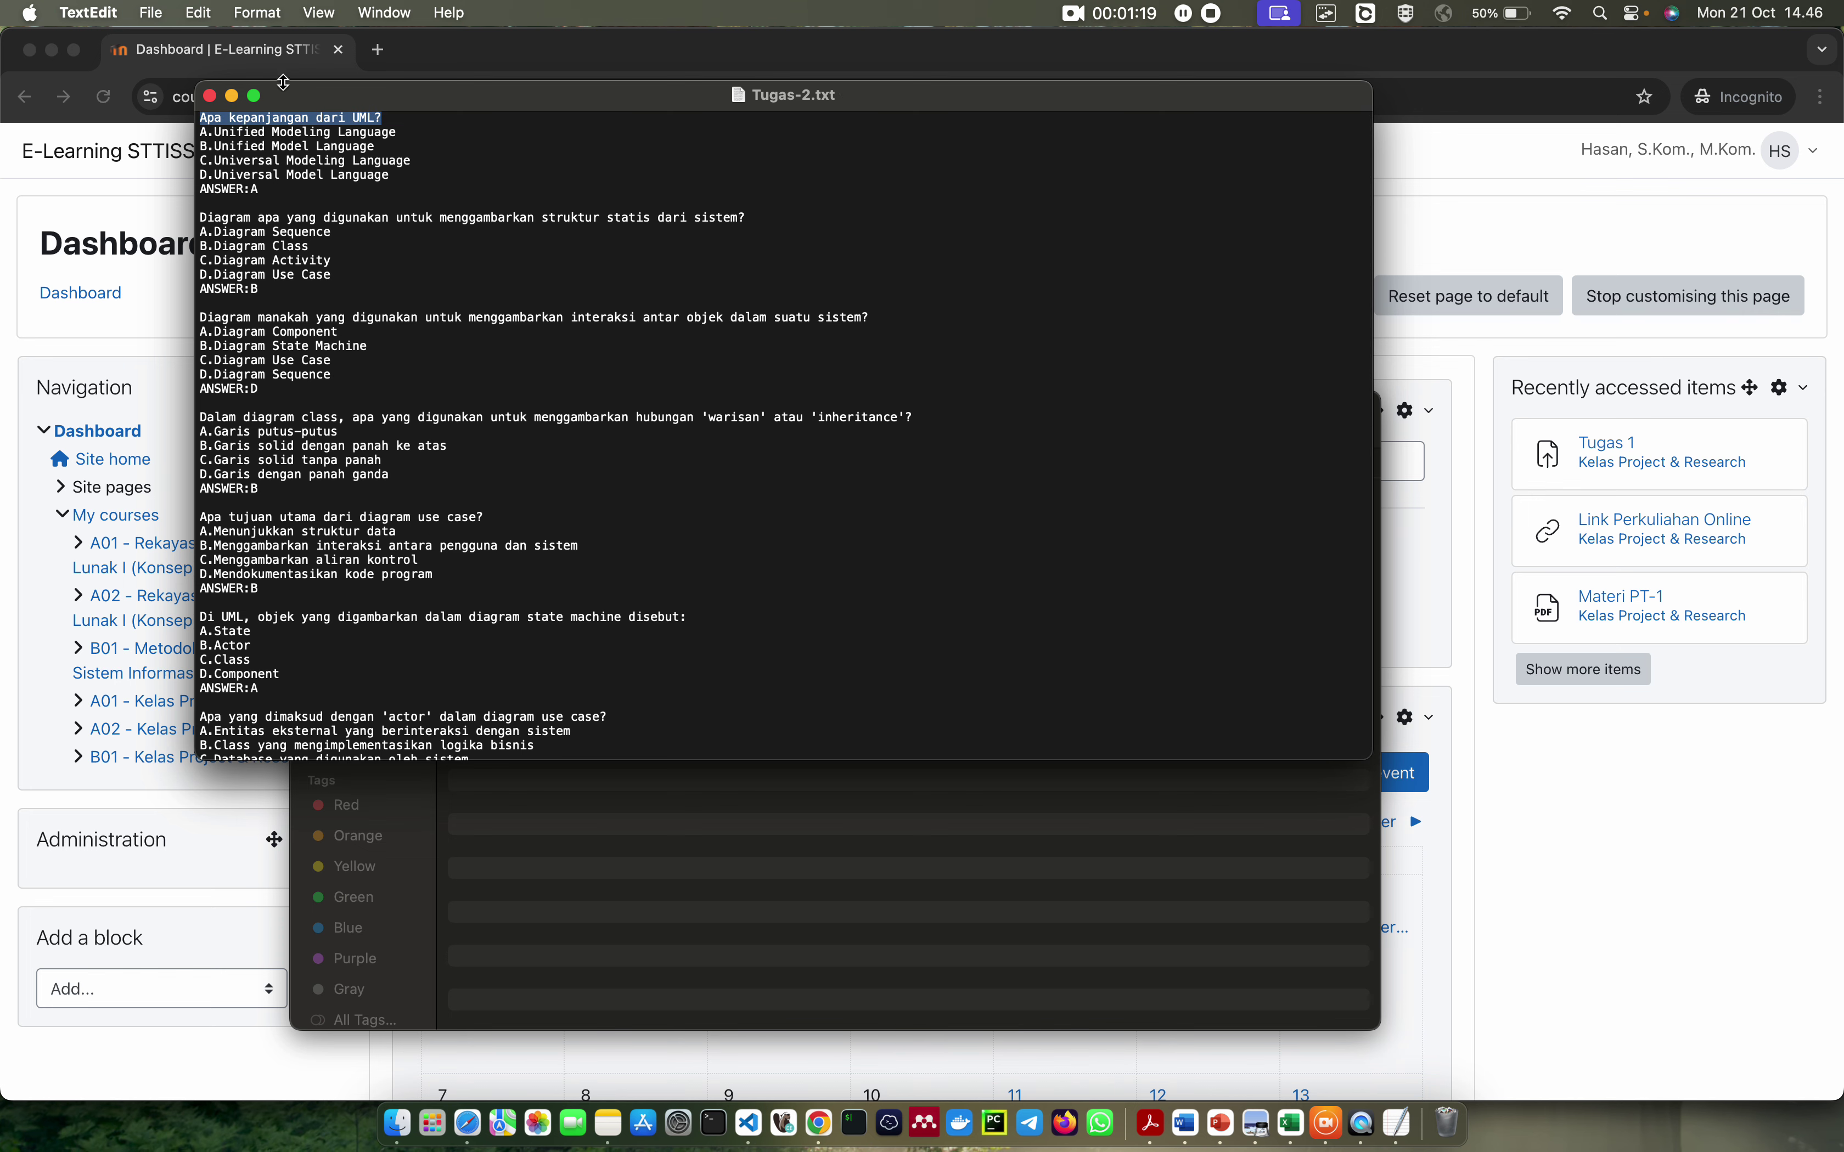
click(345, 118)
drag(382, 118, 192, 118)
key(Down)
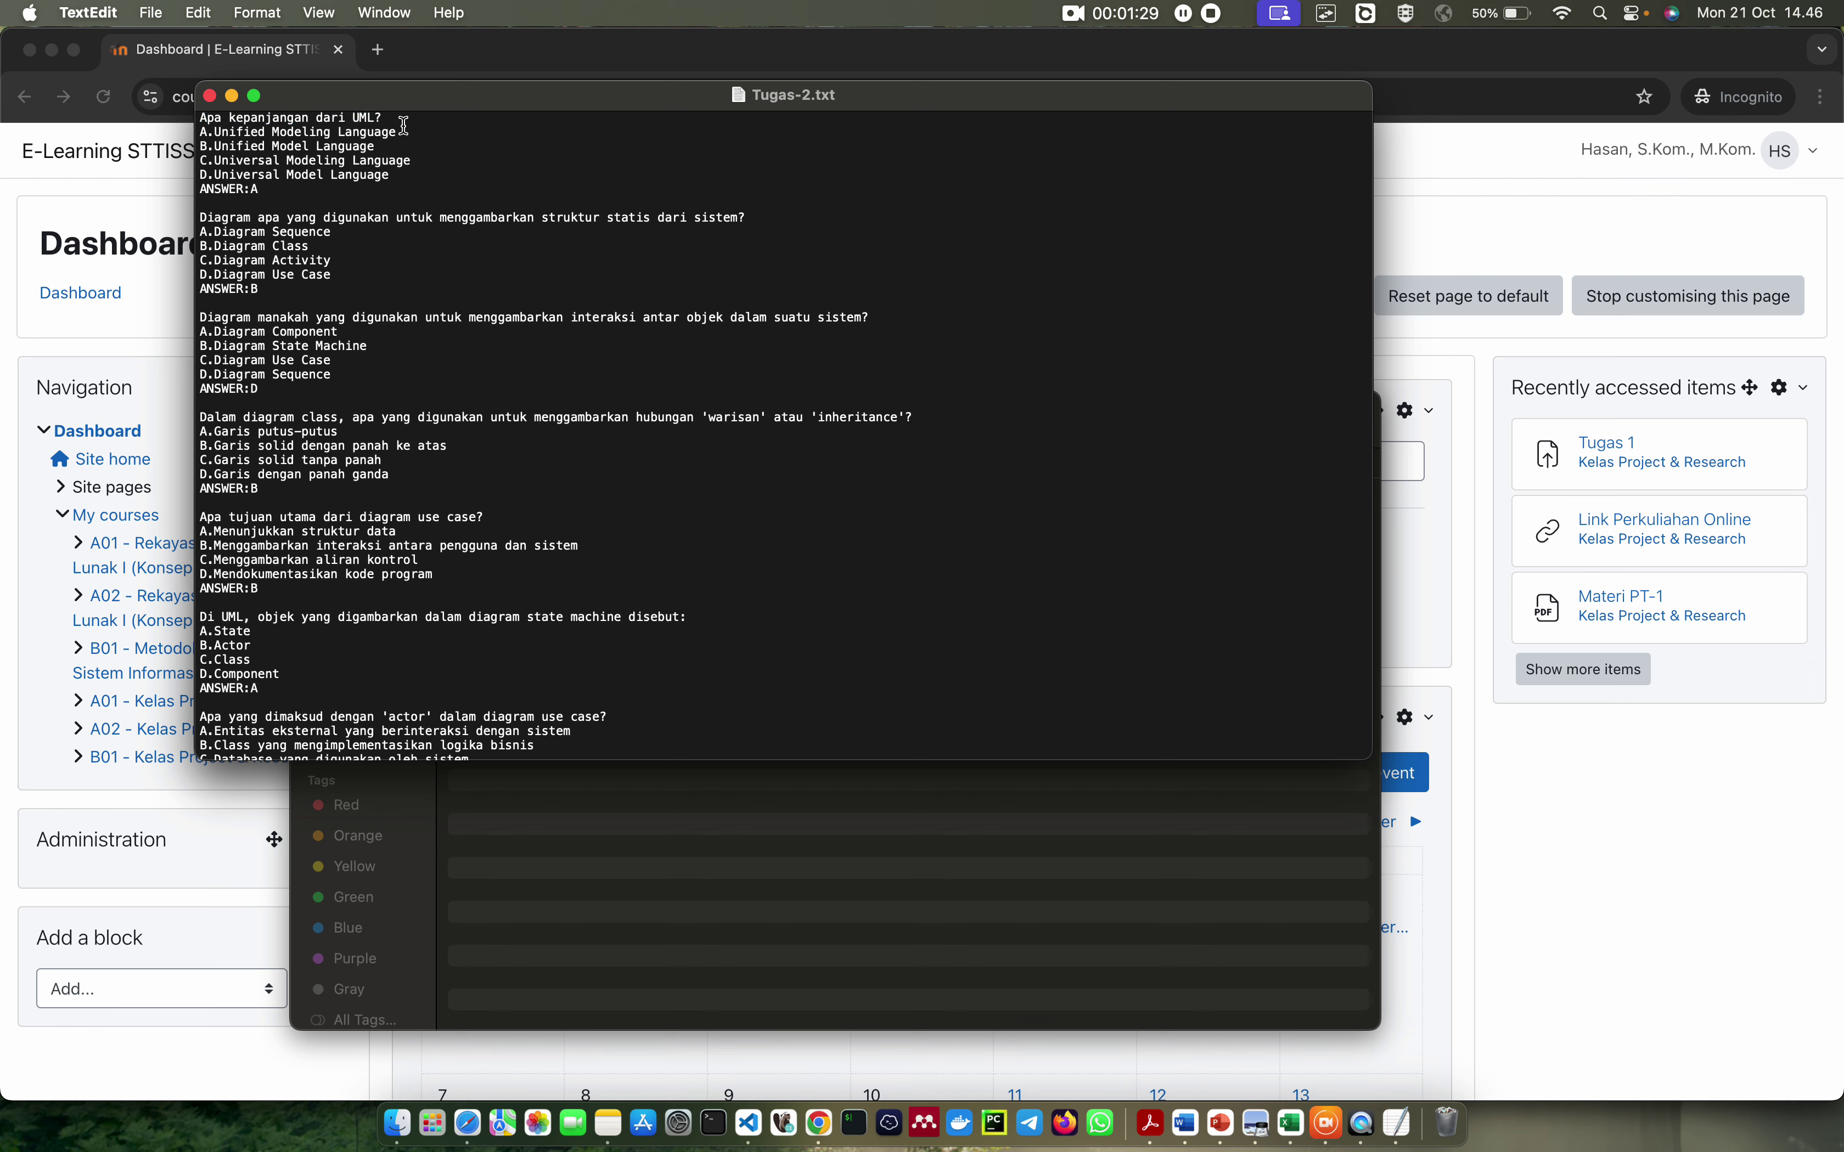
drag(403, 131, 176, 133)
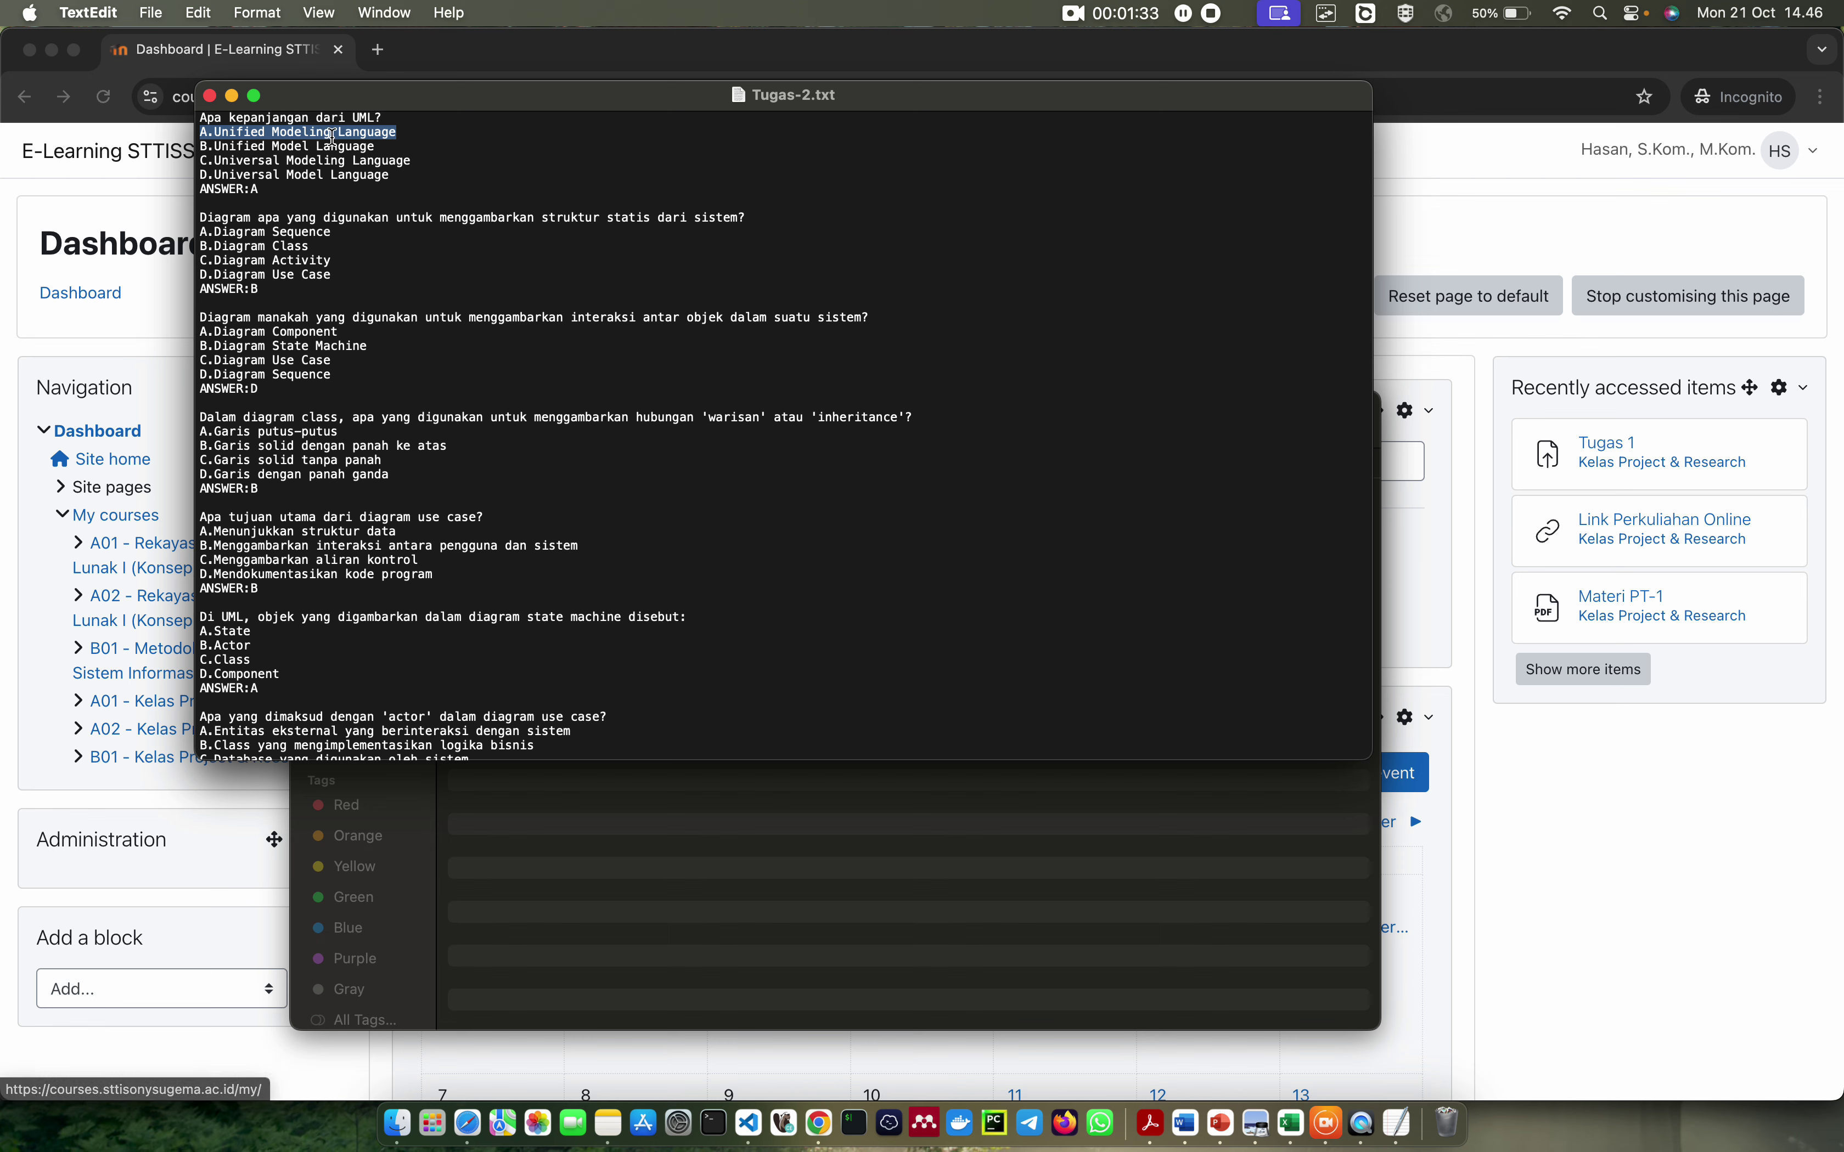
drag(381, 145, 193, 141)
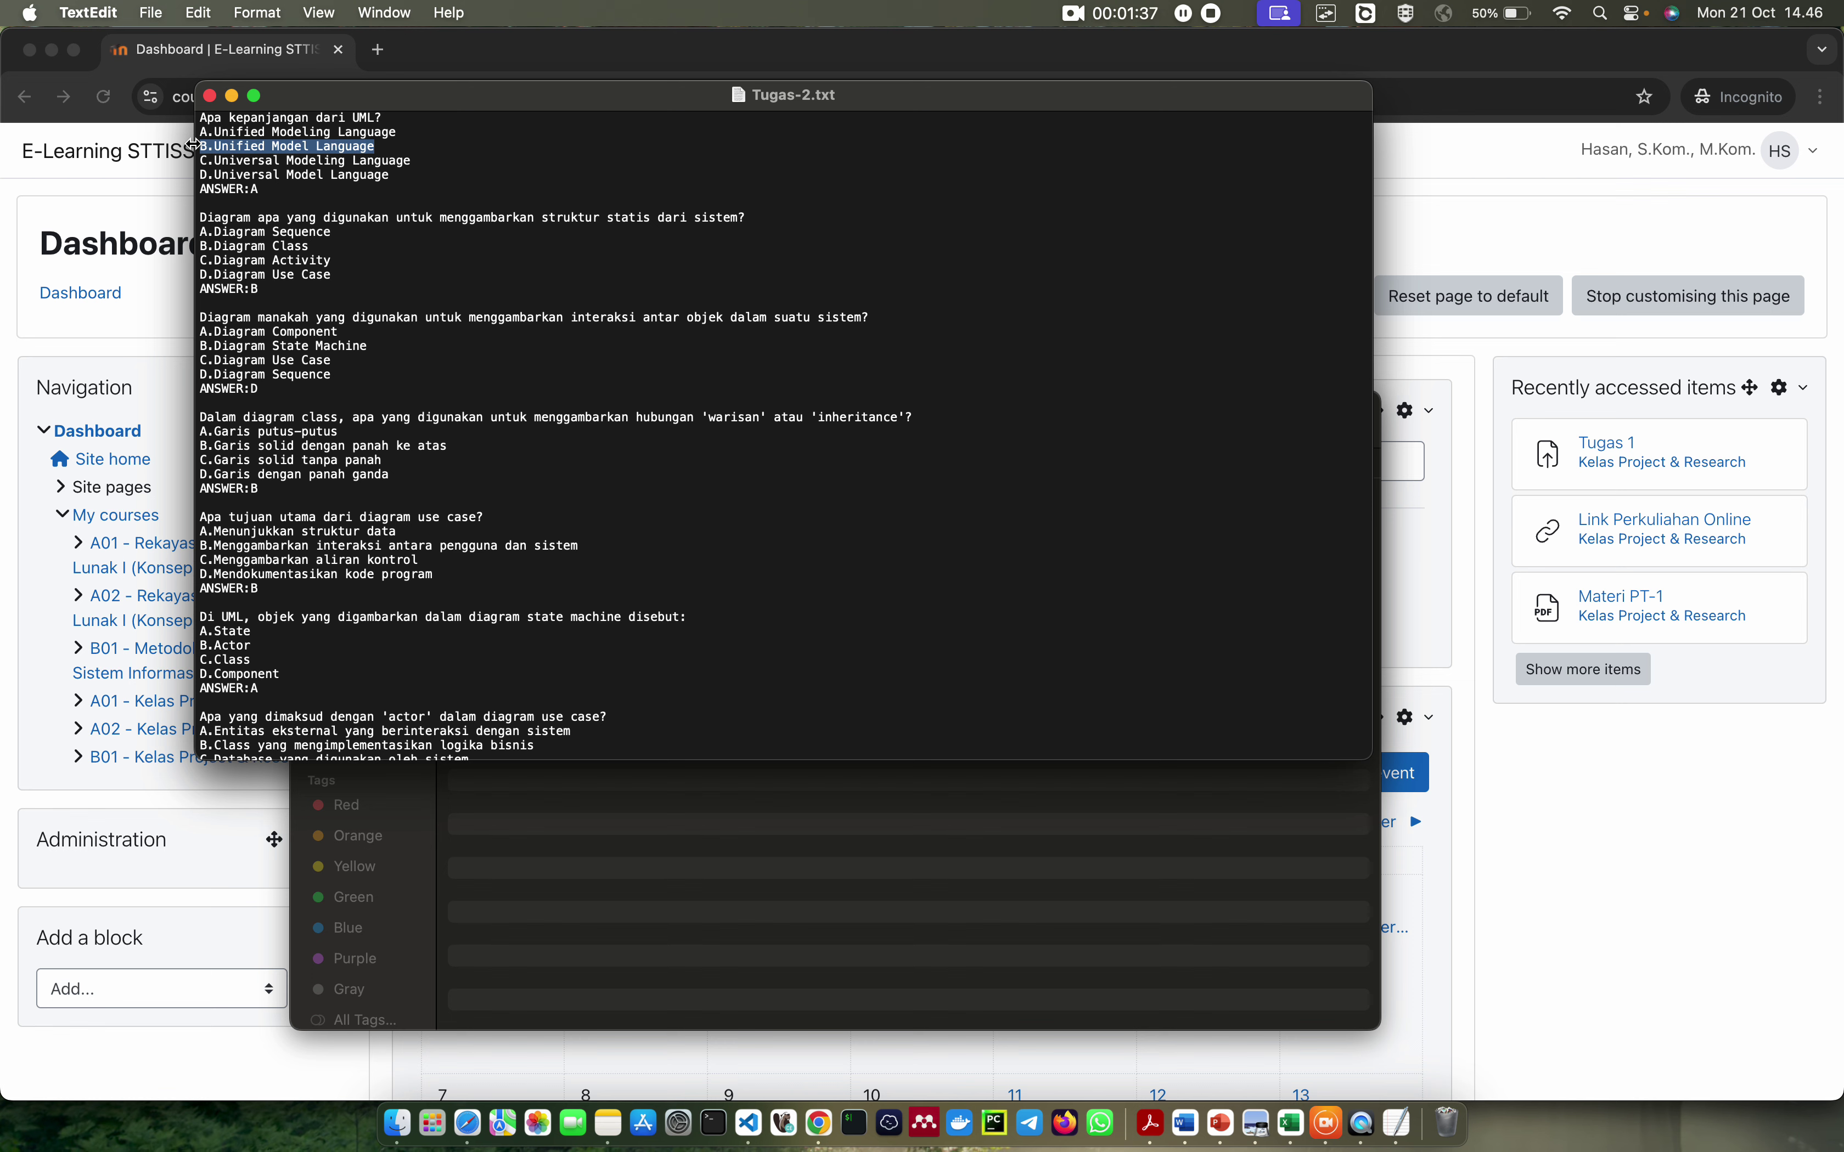
drag(200, 160, 220, 161)
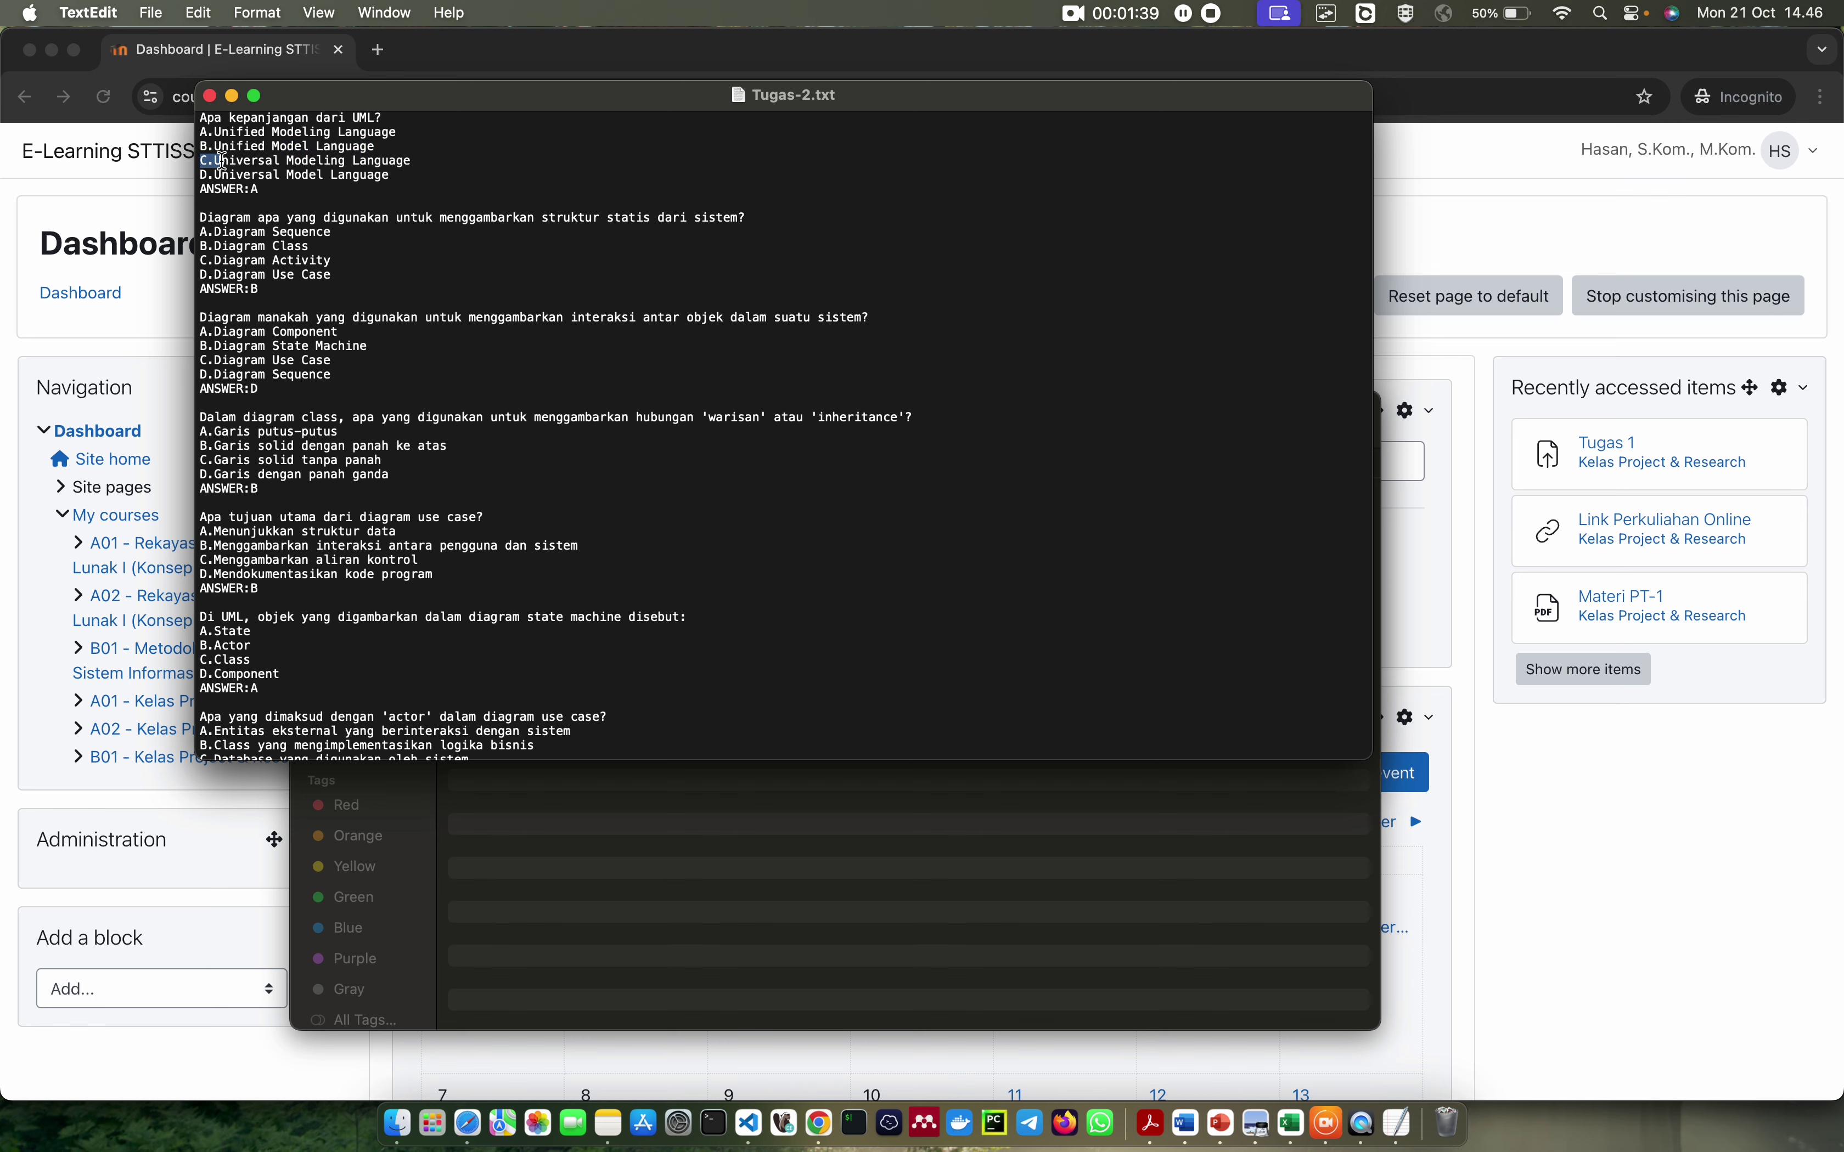
drag(396, 176, 201, 135)
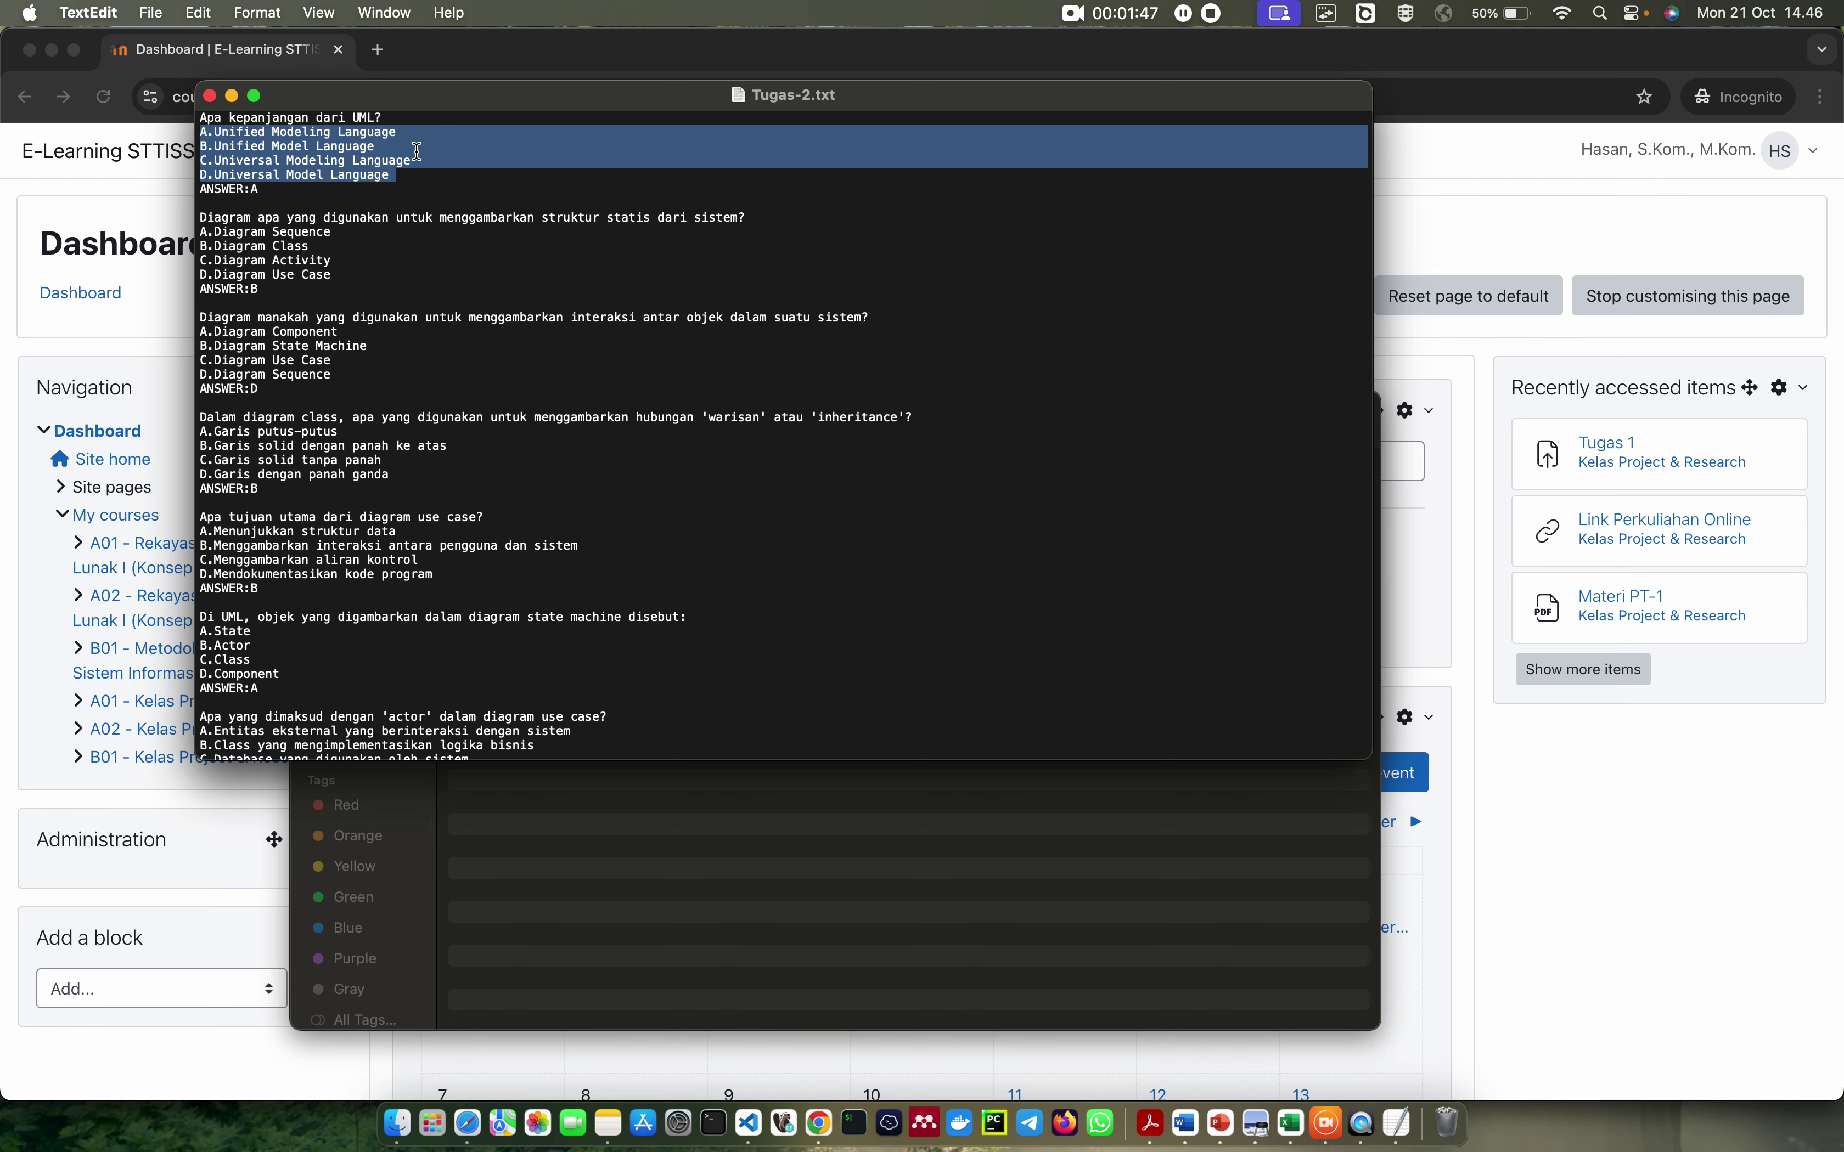
click(414, 182)
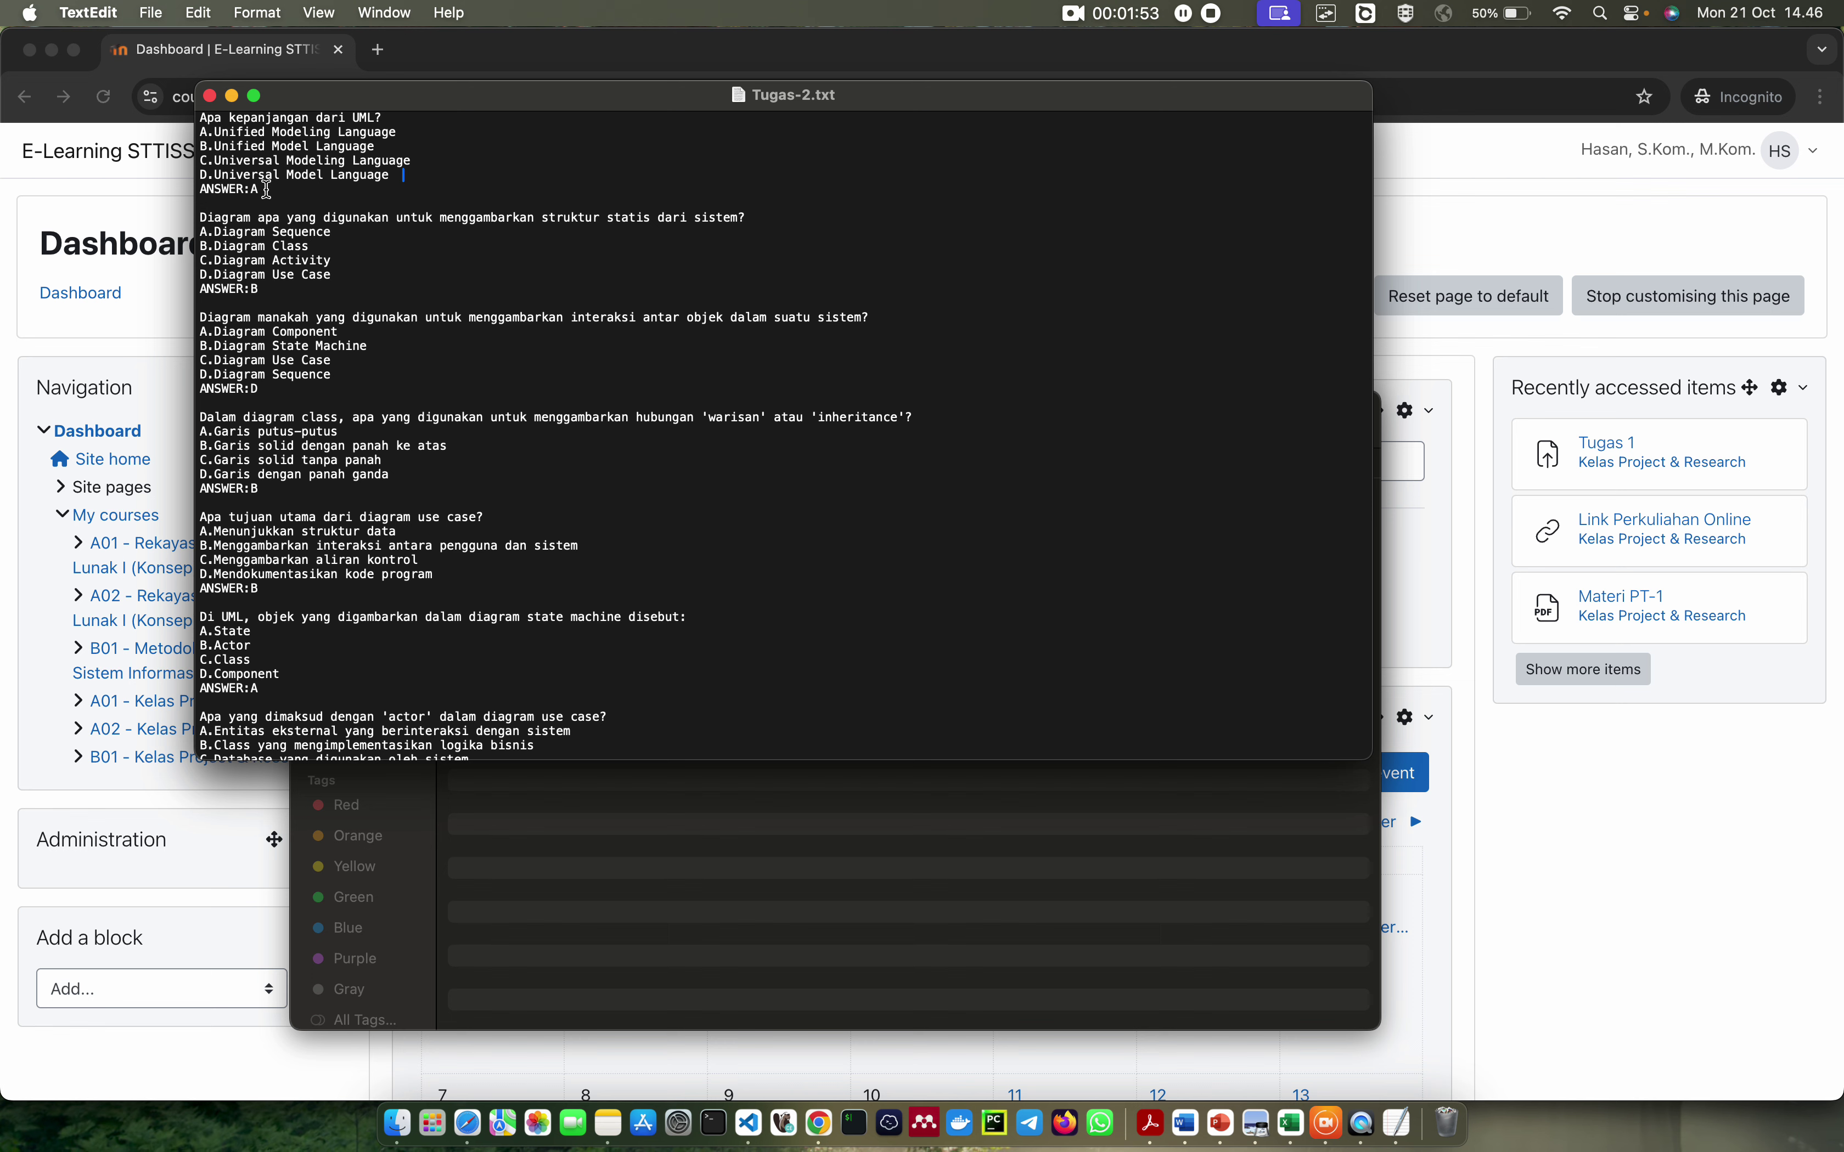
Examine the ANSWER line of the first question and the layout of its whole question block
double_click(218, 190)
click(272, 190)
drag(272, 190, 175, 186)
click(266, 186)
drag(273, 184, 194, 120)
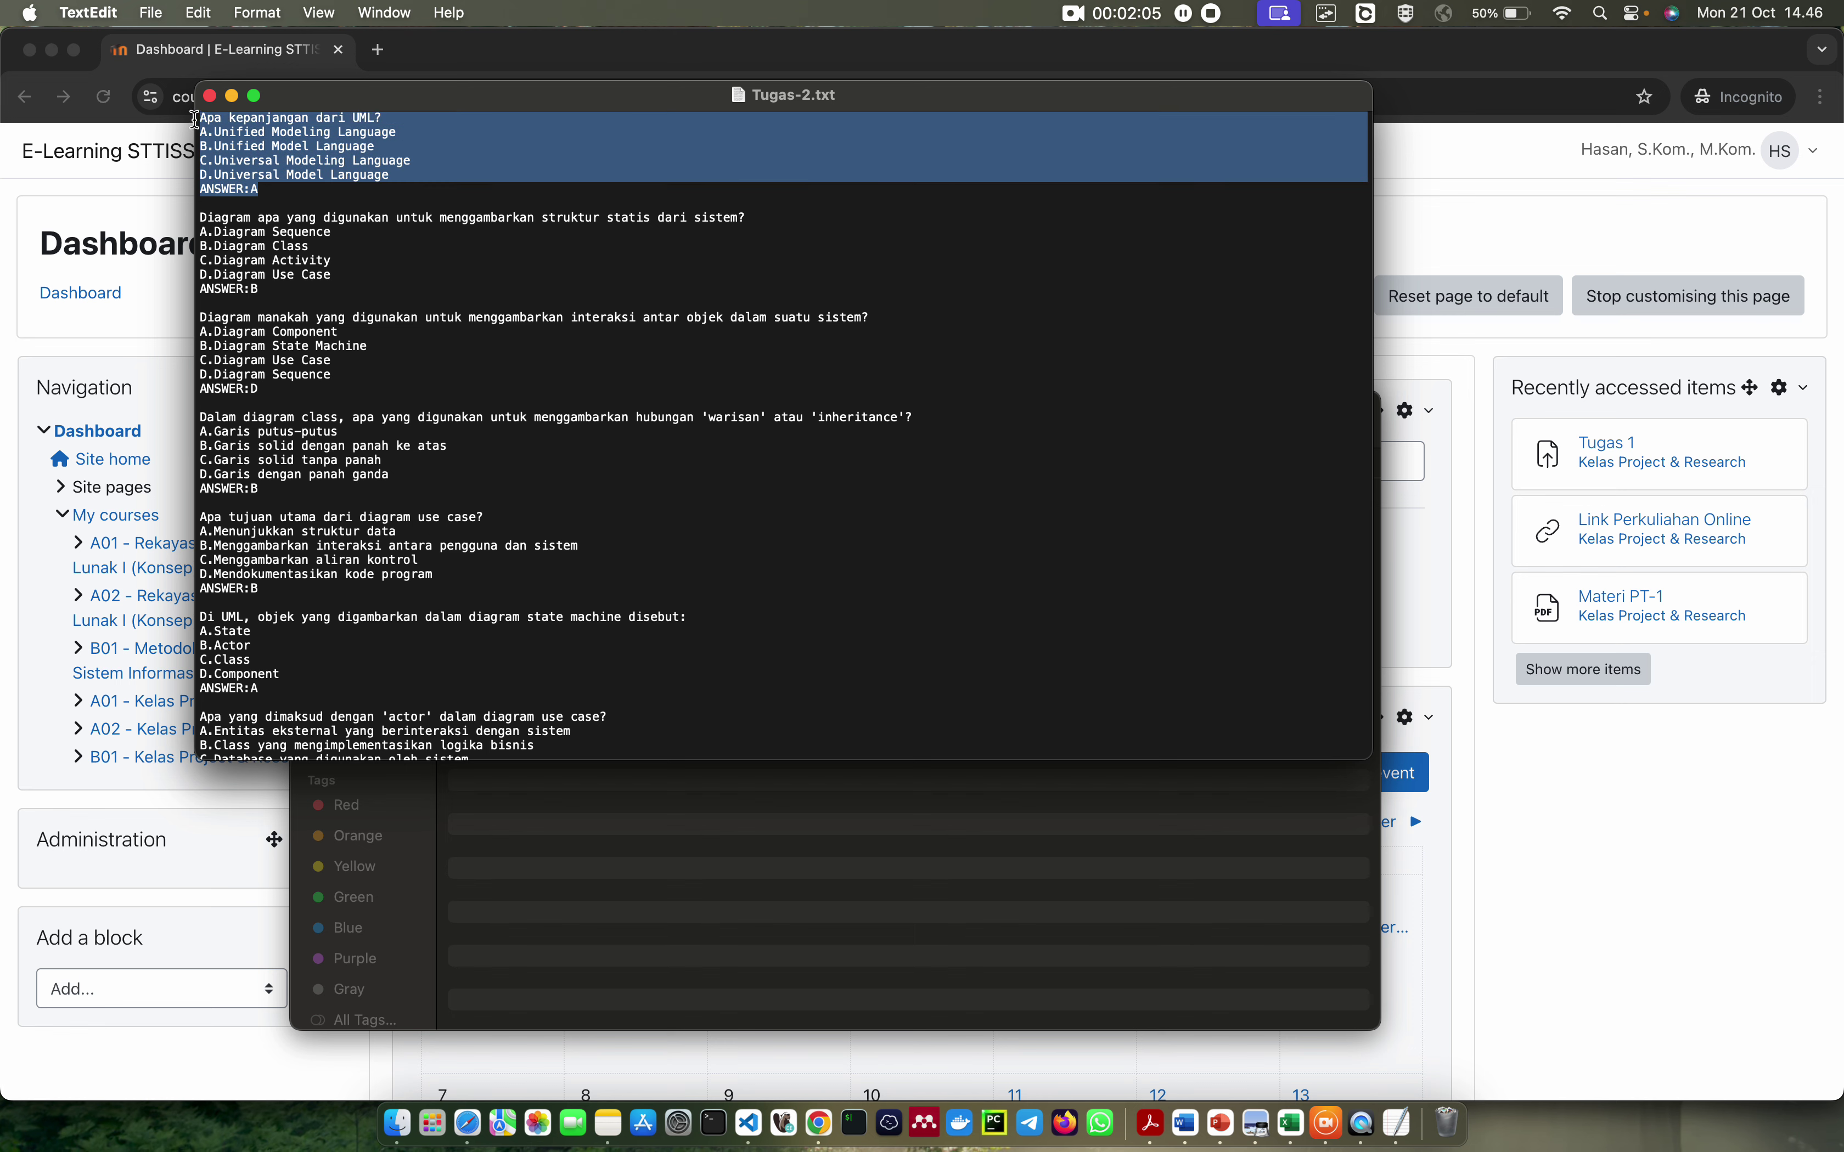
click(301, 204)
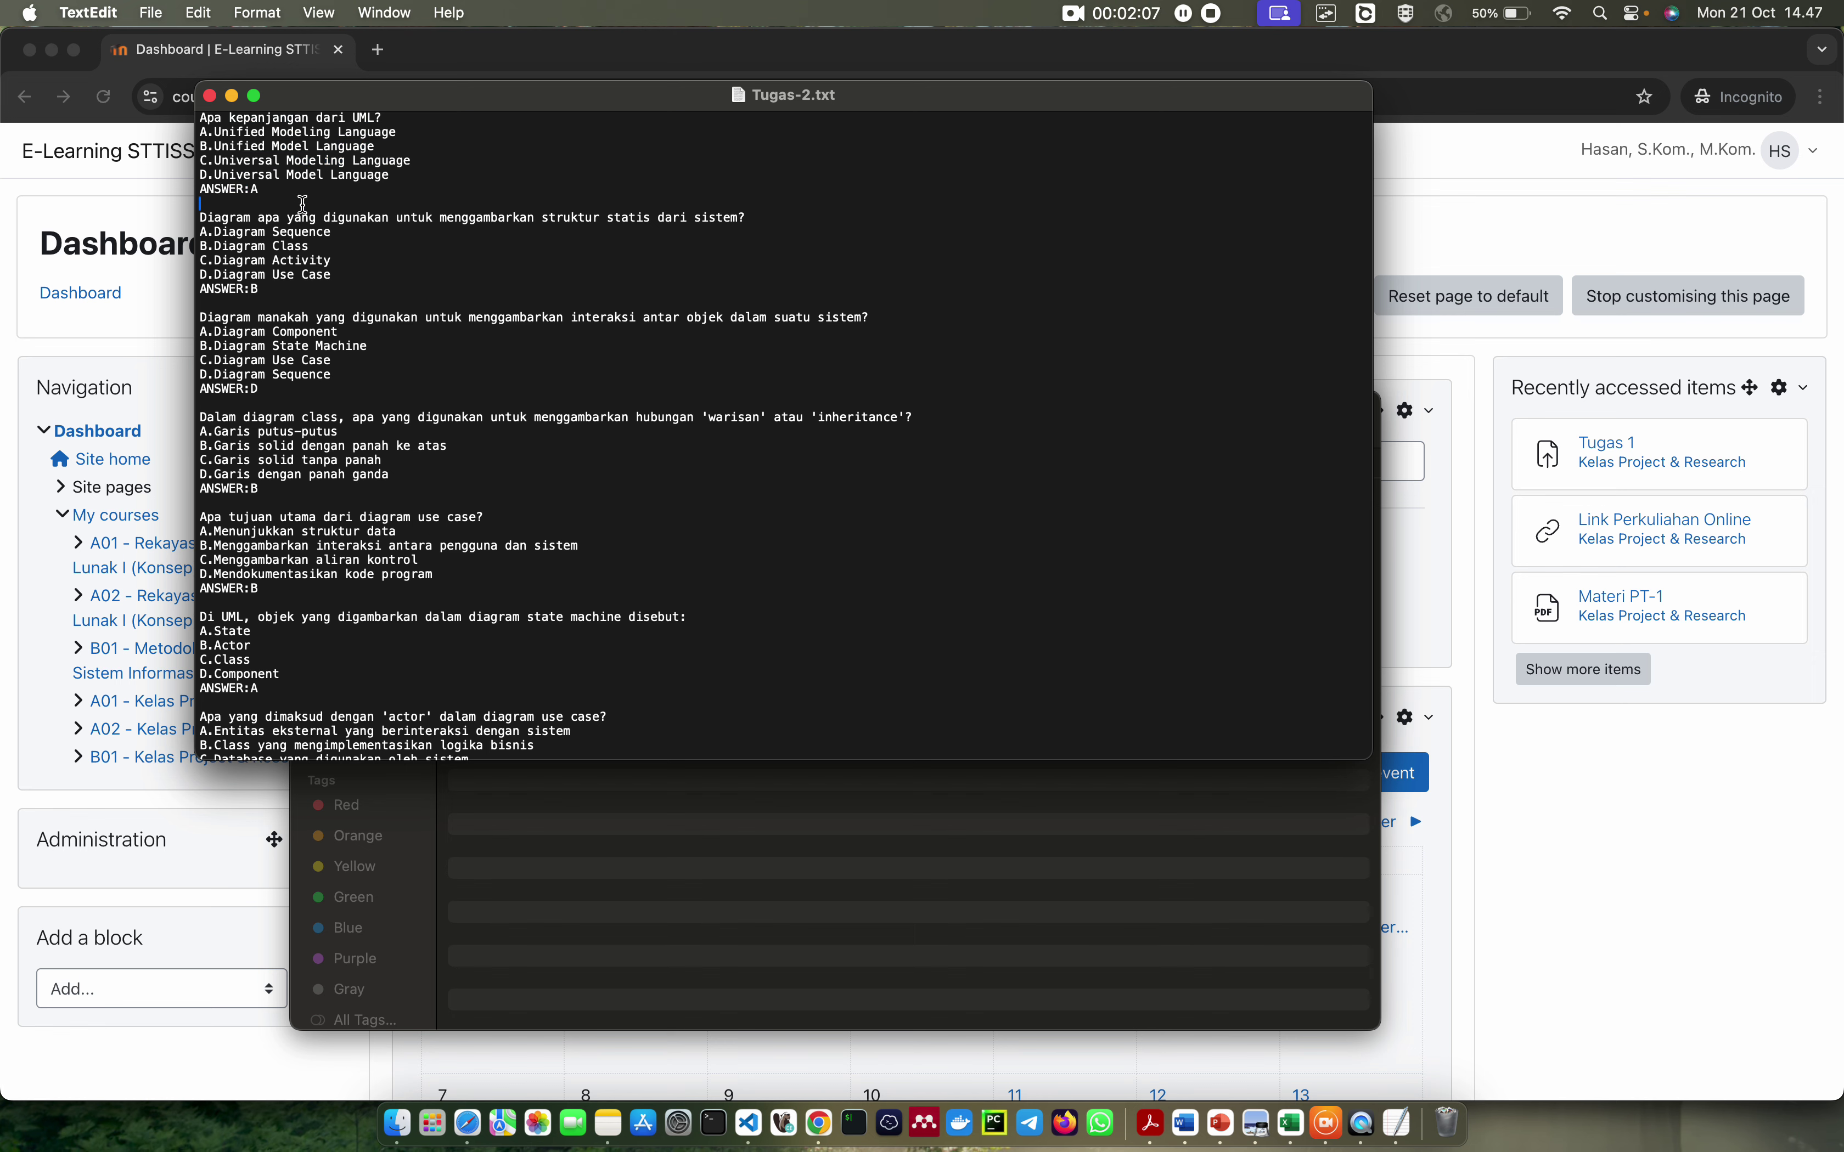
Look through the second, third and fourth question blocks and the rest of the file to compare their format
drag(270, 287, 197, 221)
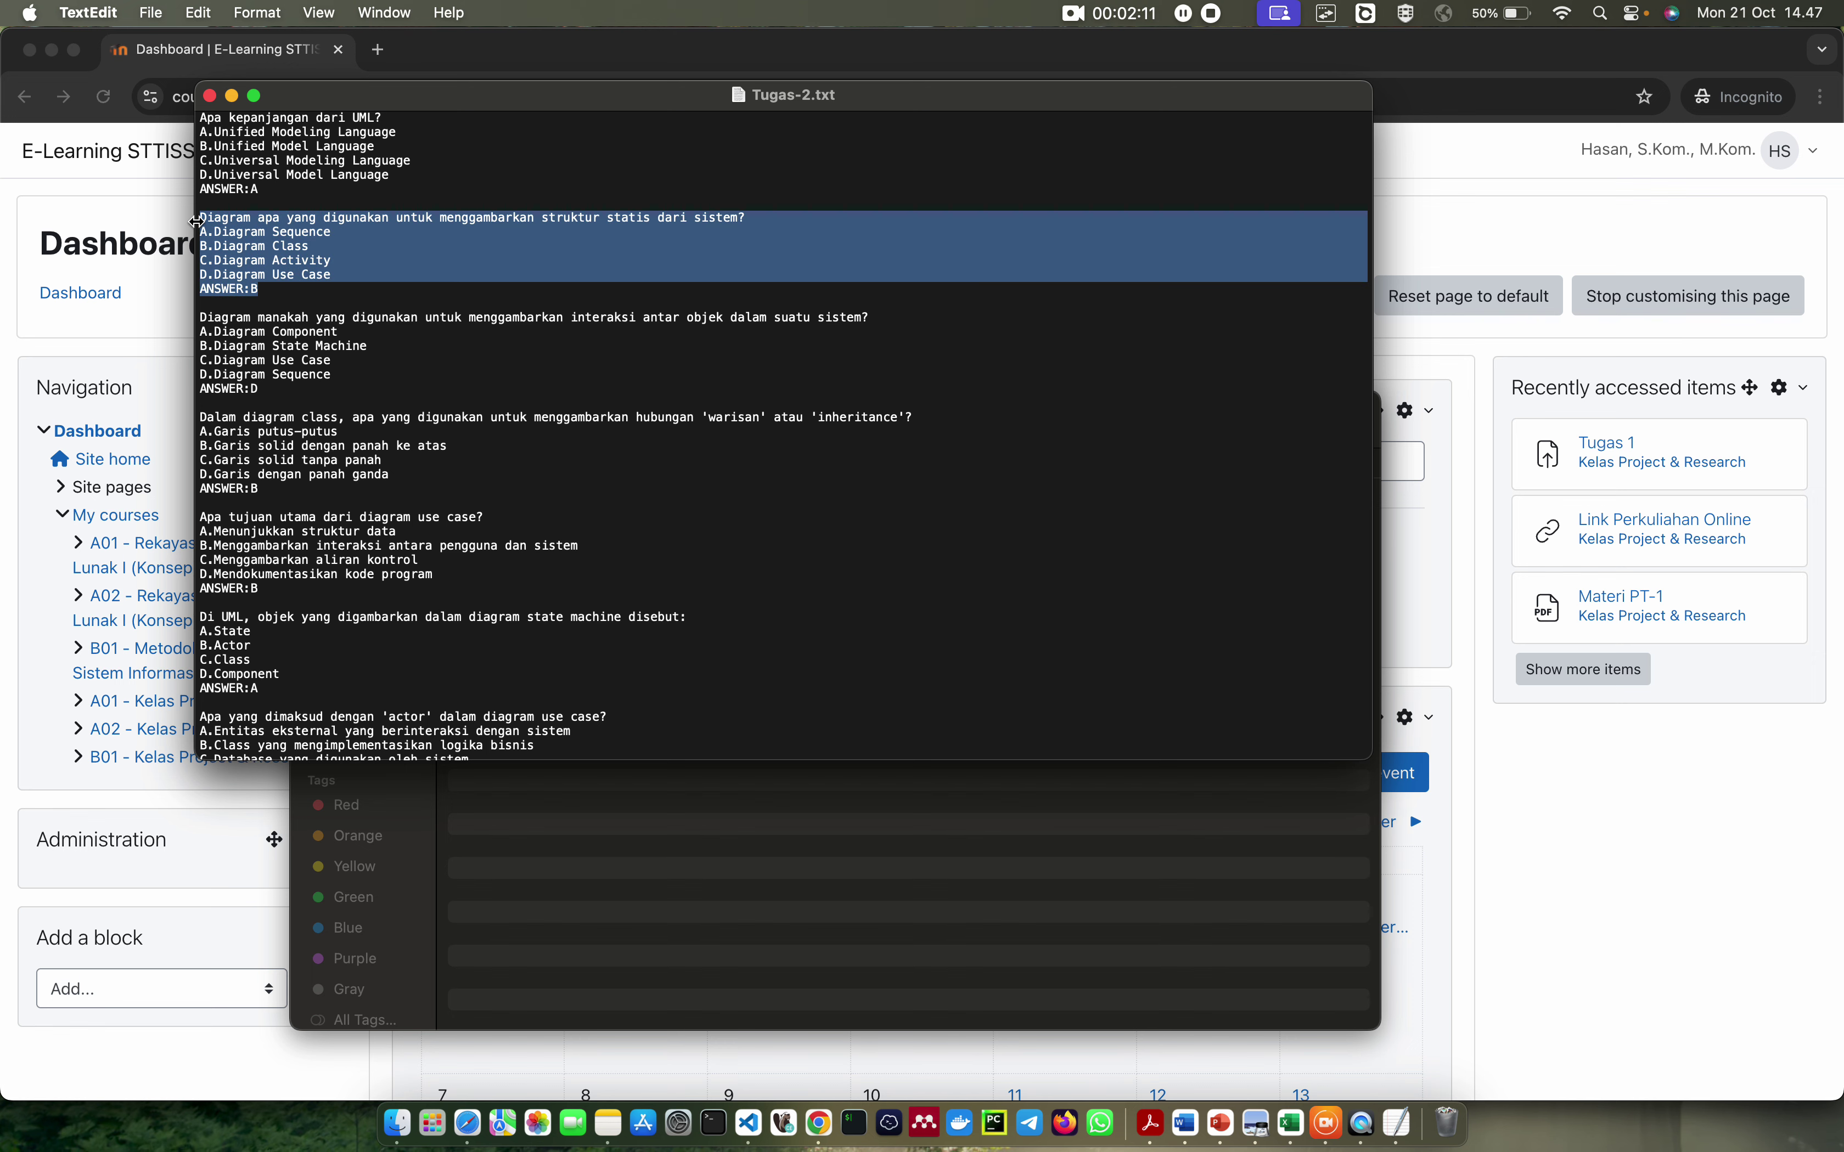
drag(259, 390, 193, 323)
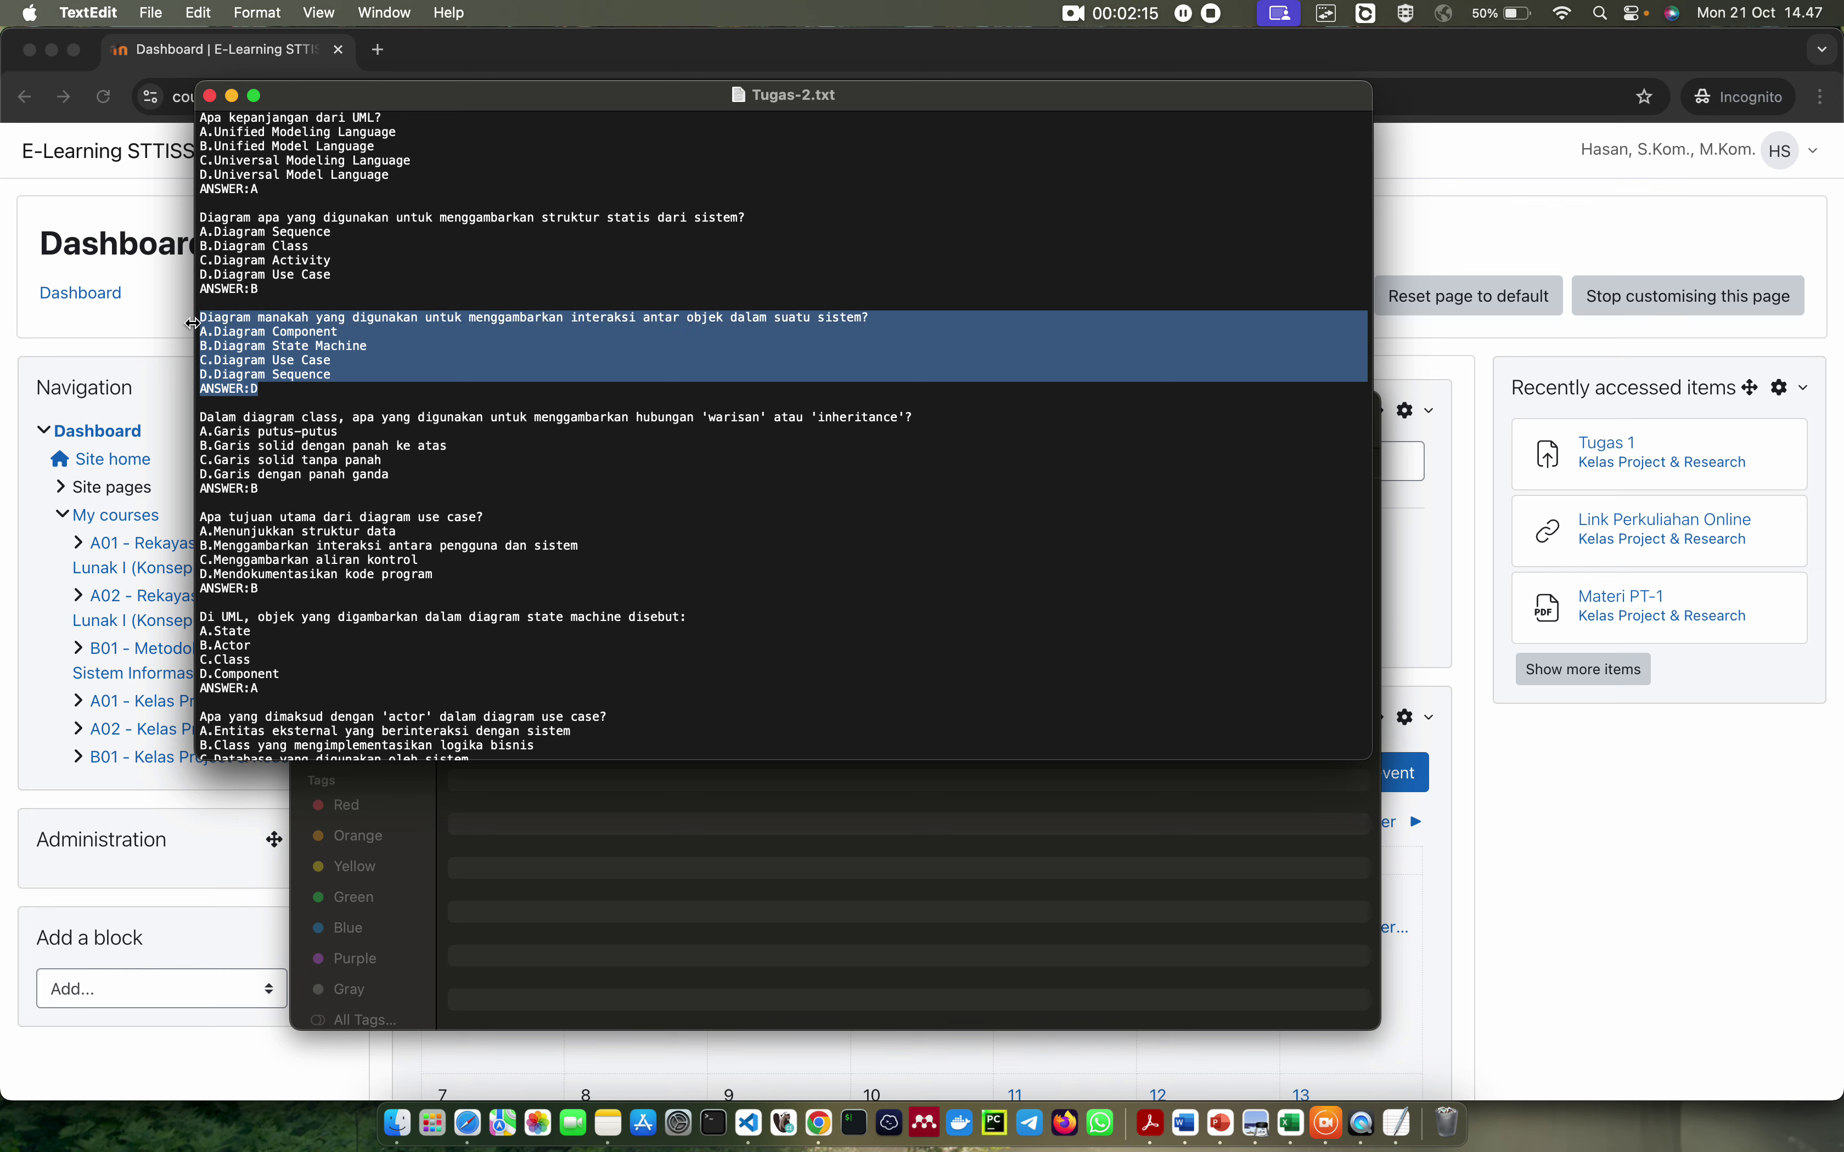
drag(259, 488, 193, 423)
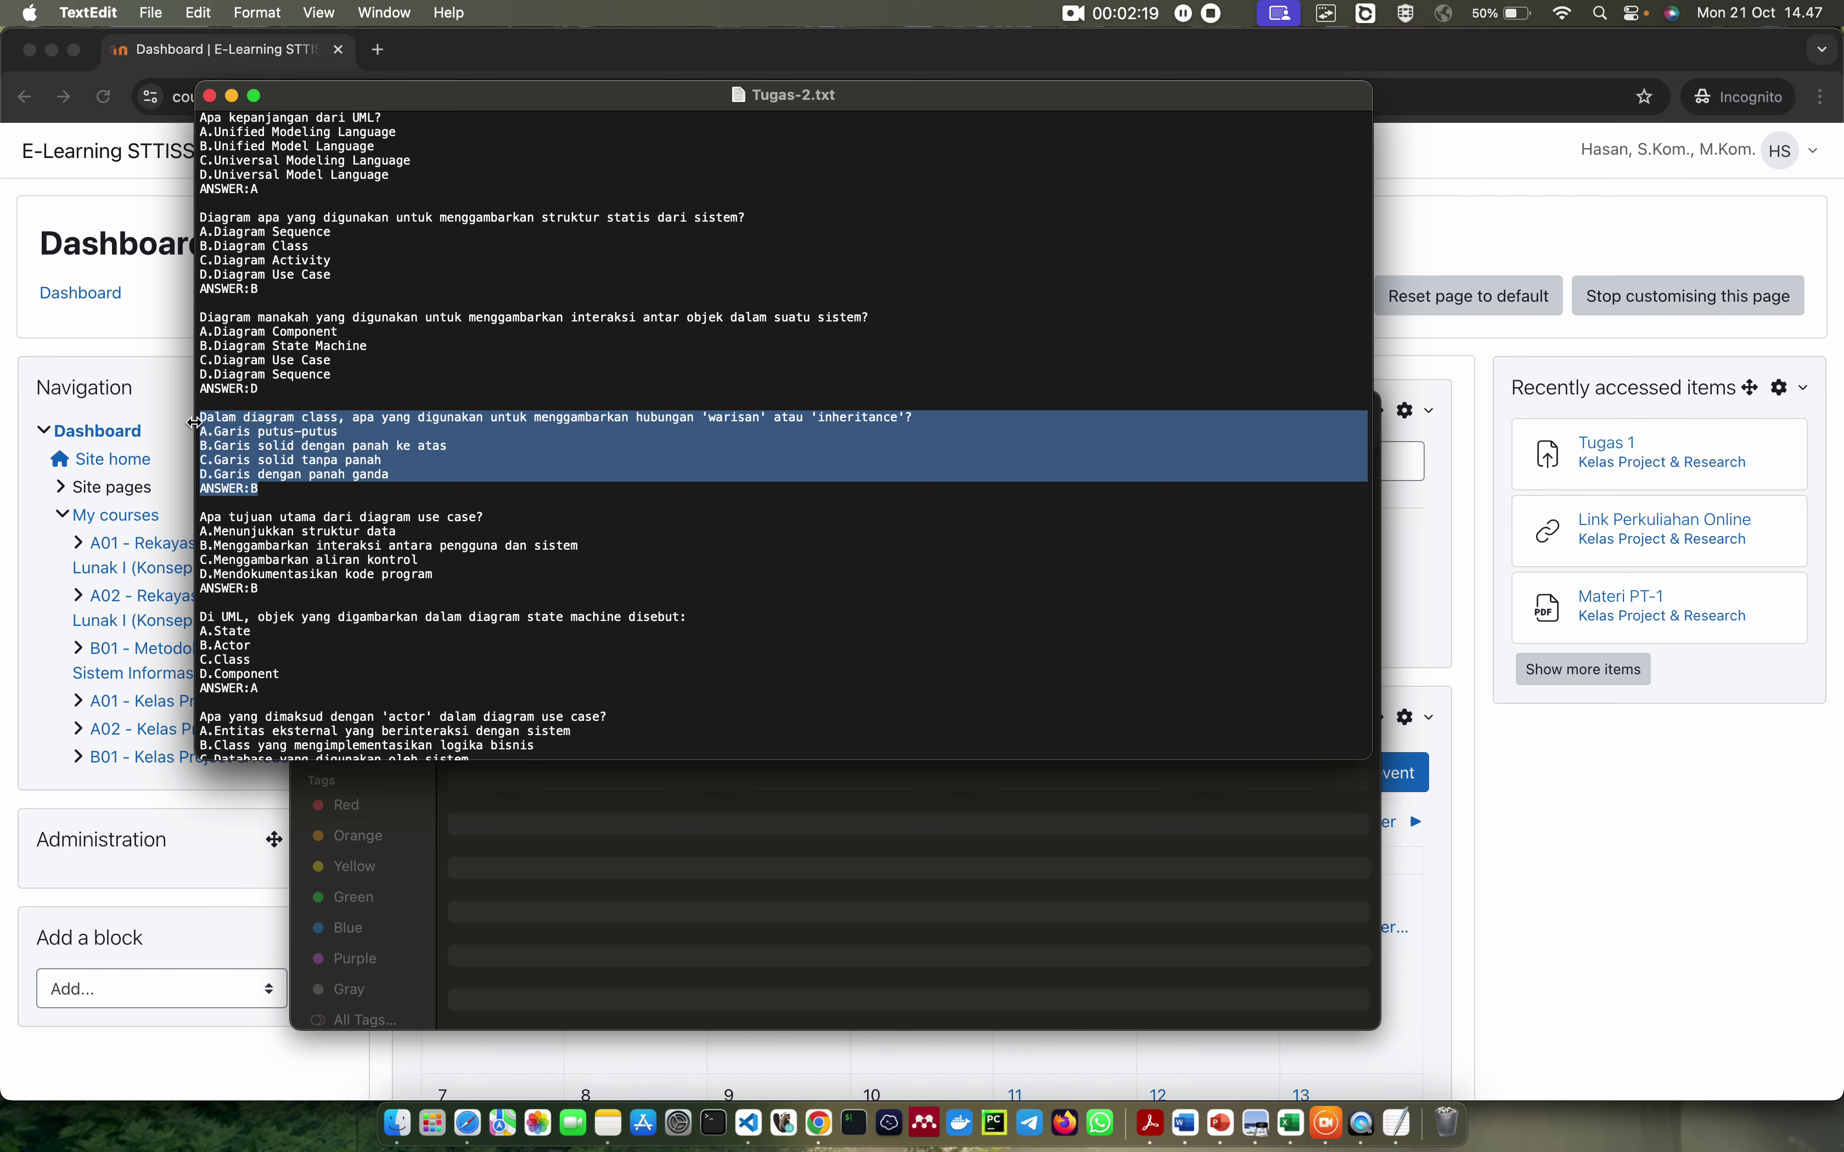
scroll(296, 489, down, 8)
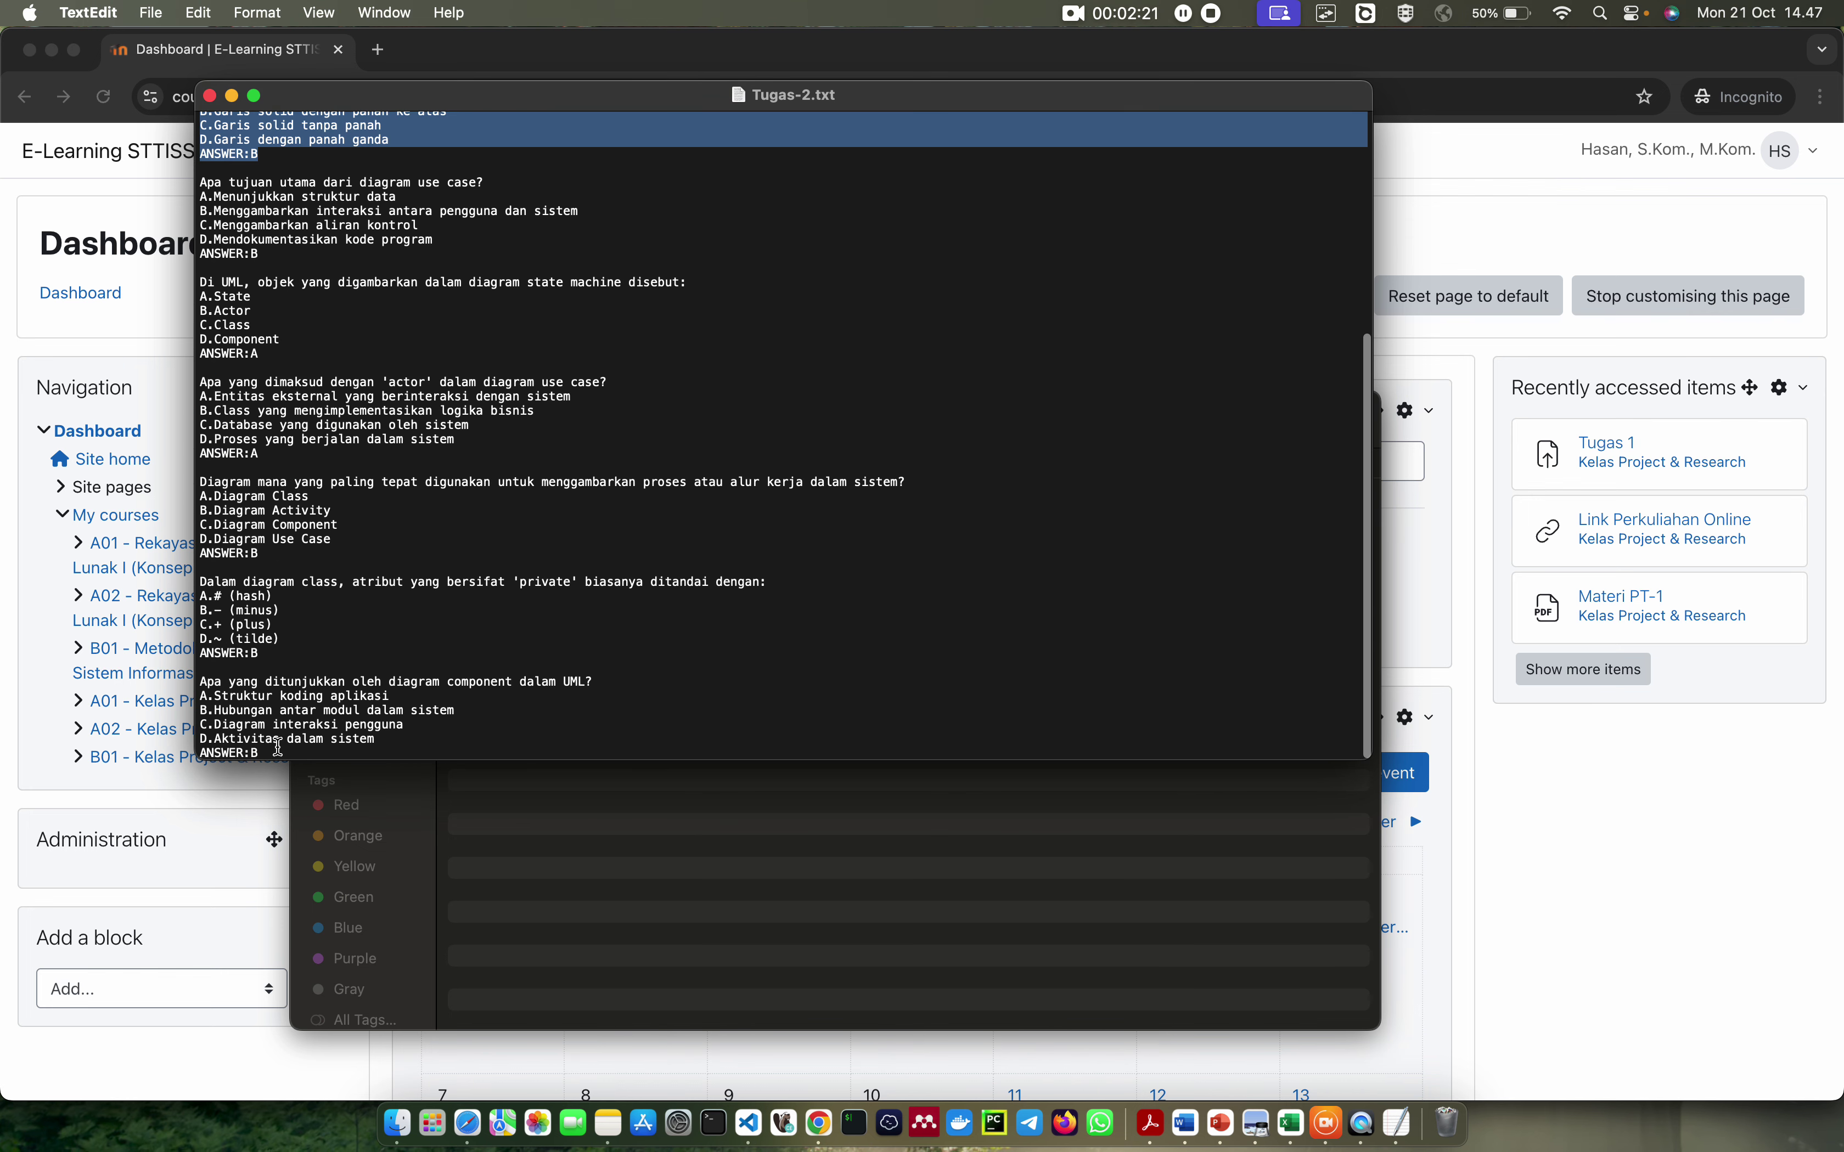
Add the question "Apakah UML digunakan dalam perancangan sebuah sistem?" at the end of the file, separated by a blank line
click(279, 750)
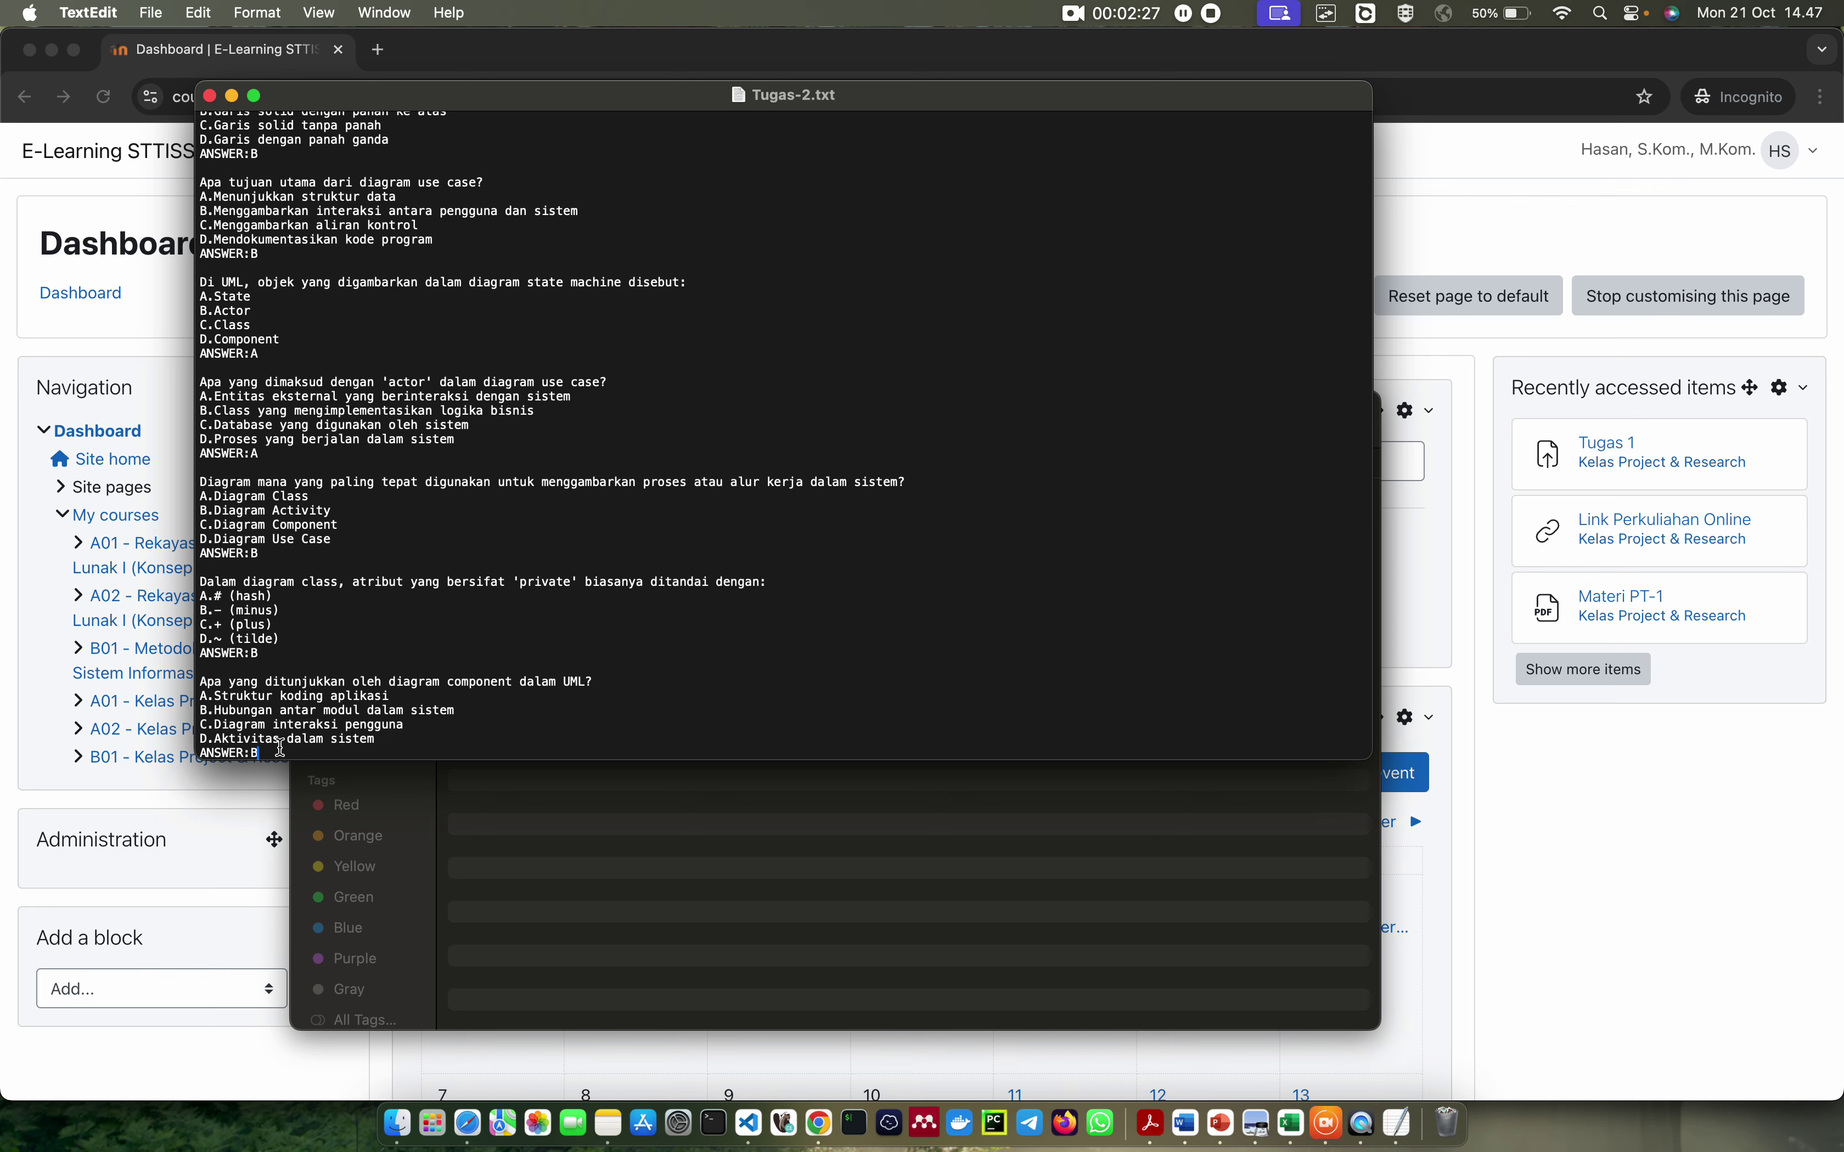
scroll(784, 435, down, 2)
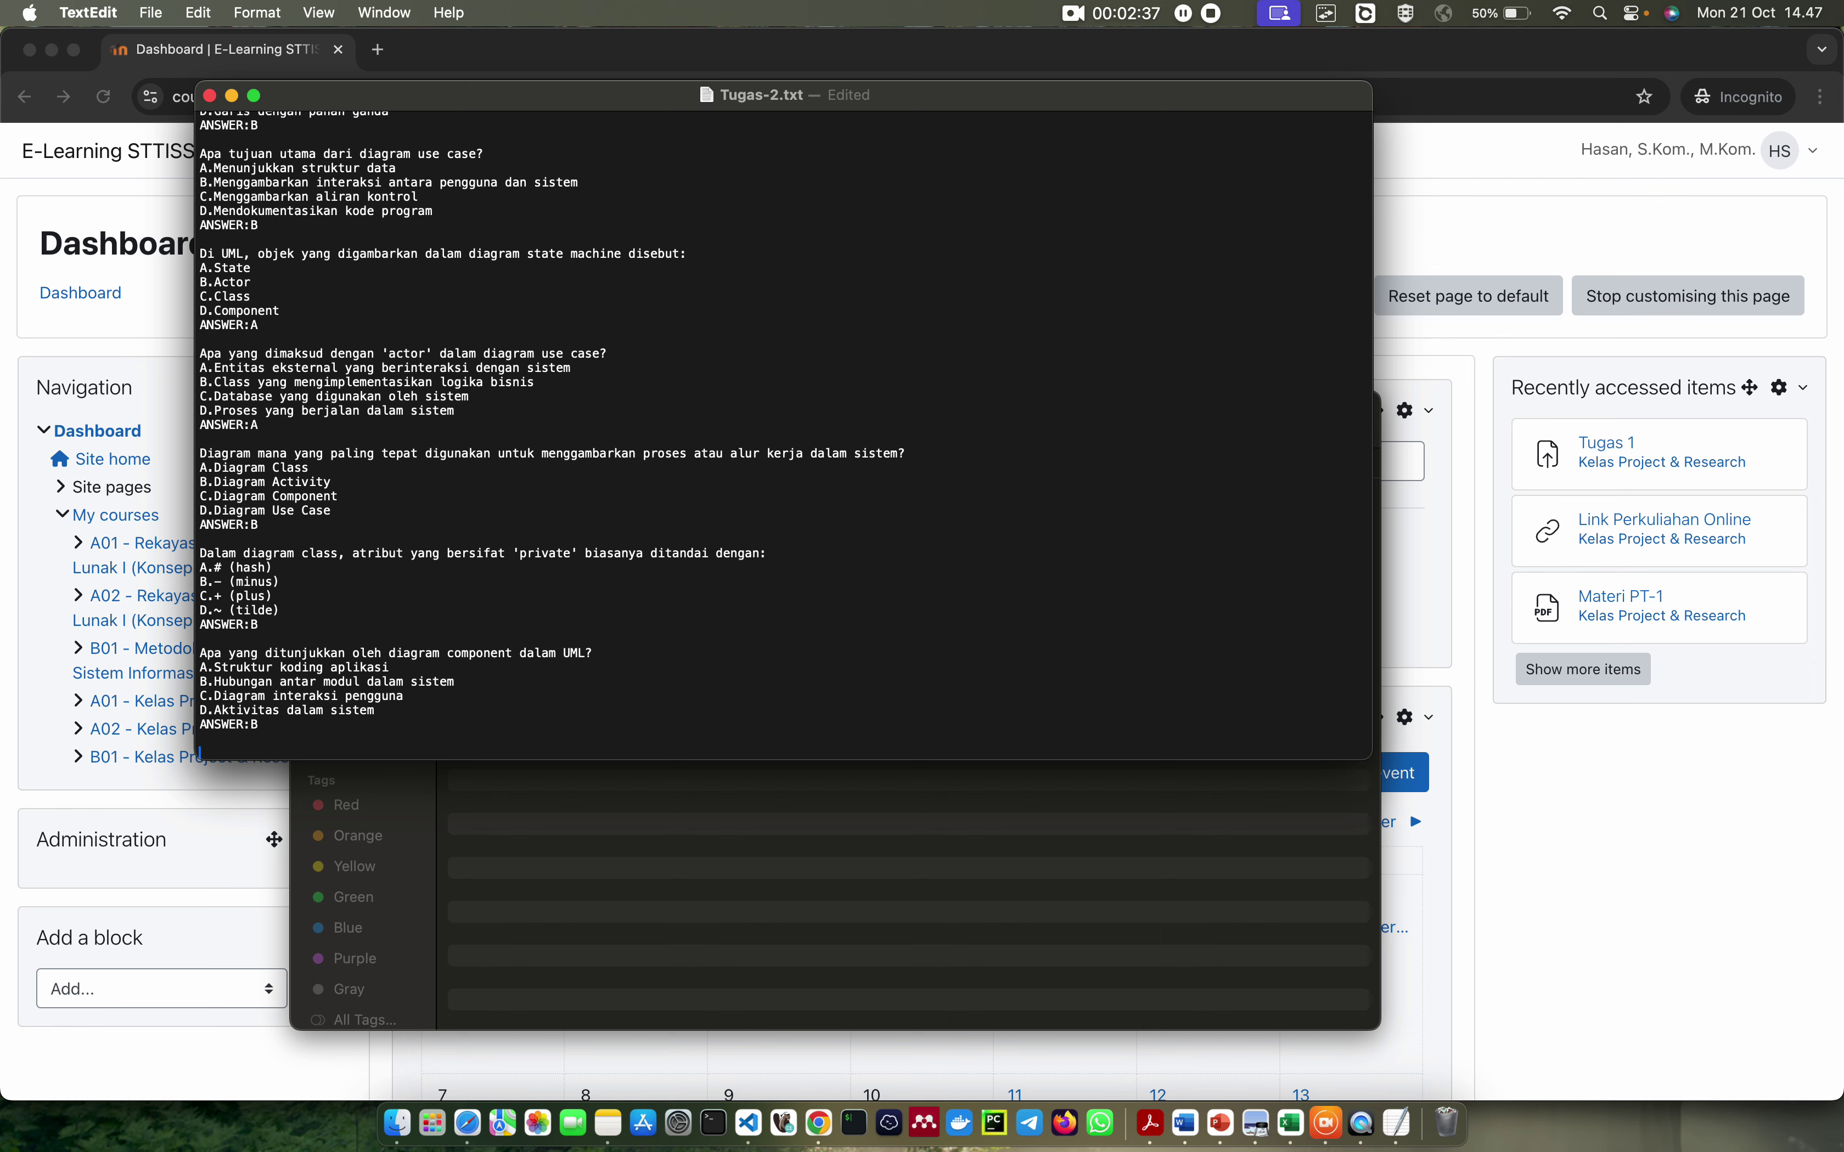
text(Apakah UML digunakan dalam perancangan )
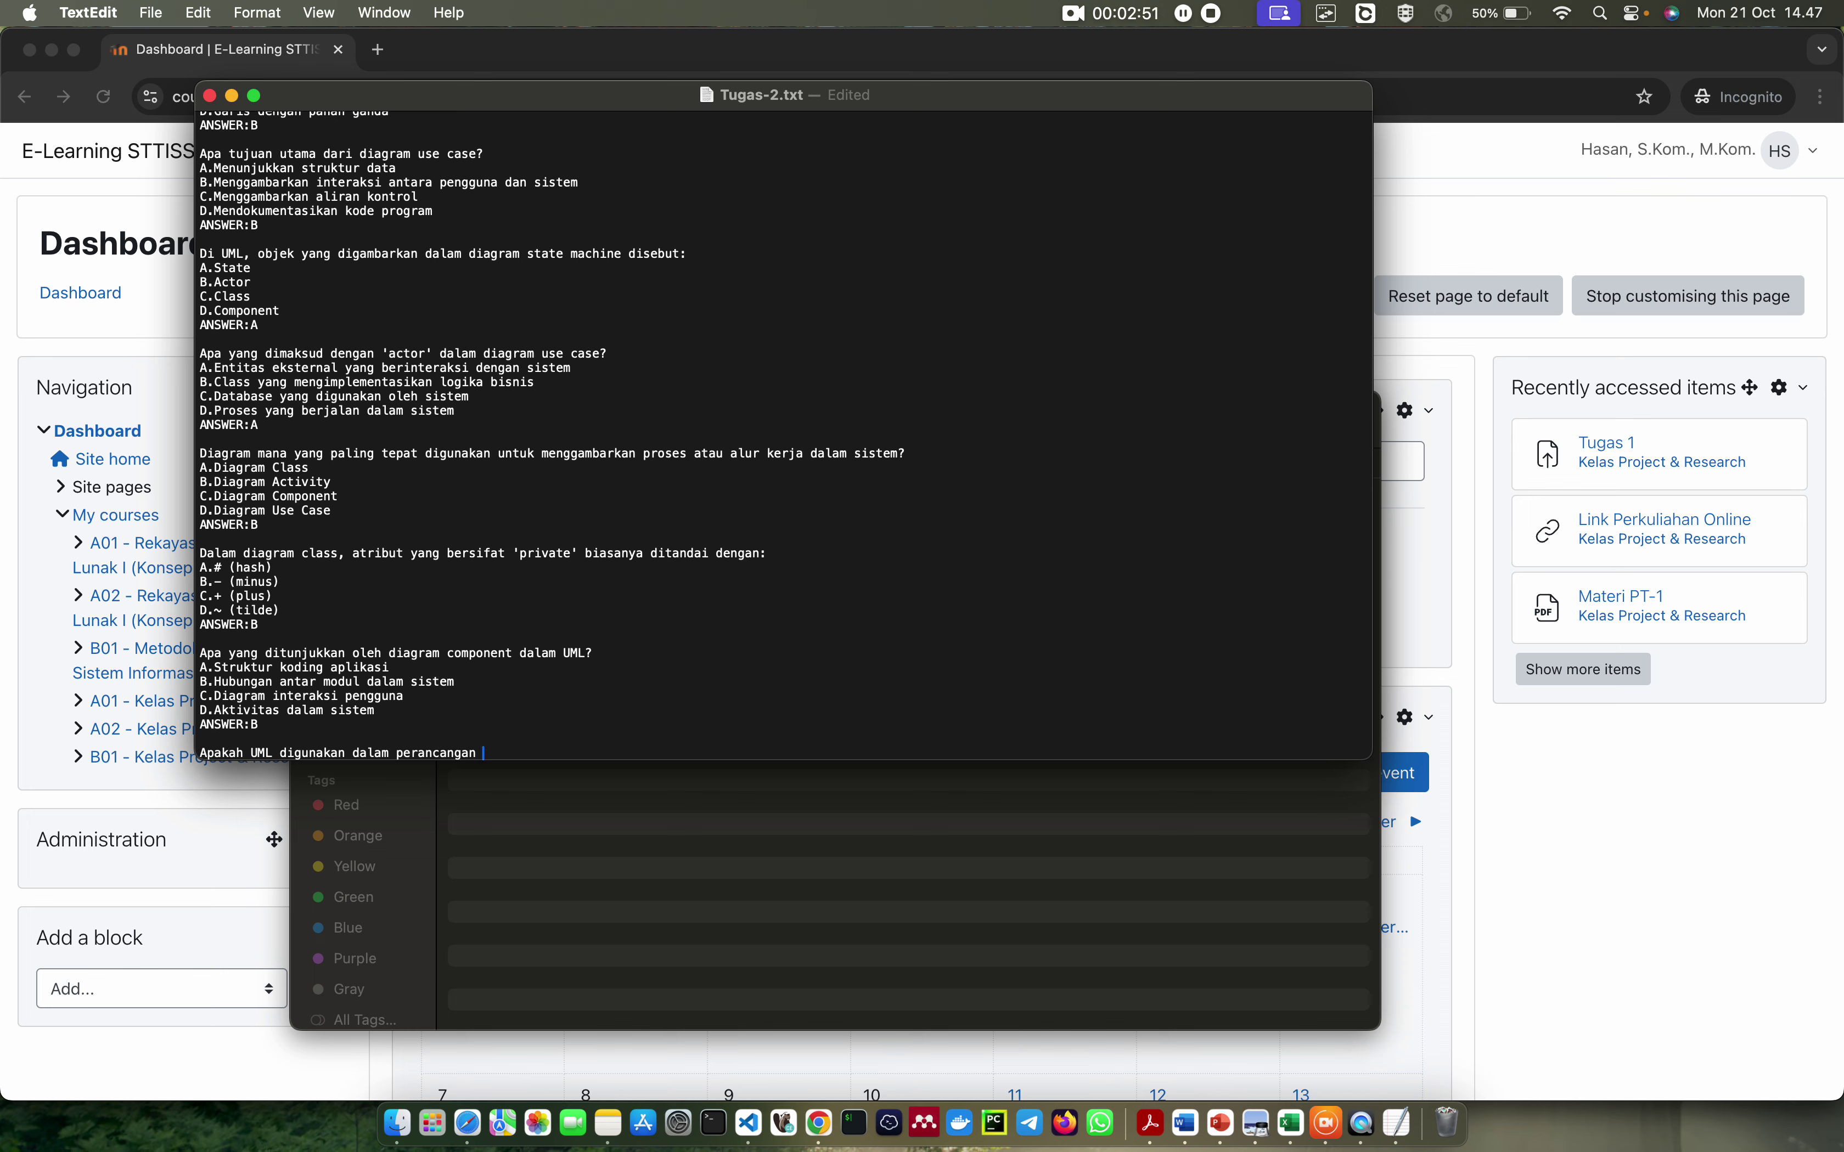
text(sebuah sistem?)
key(Return)
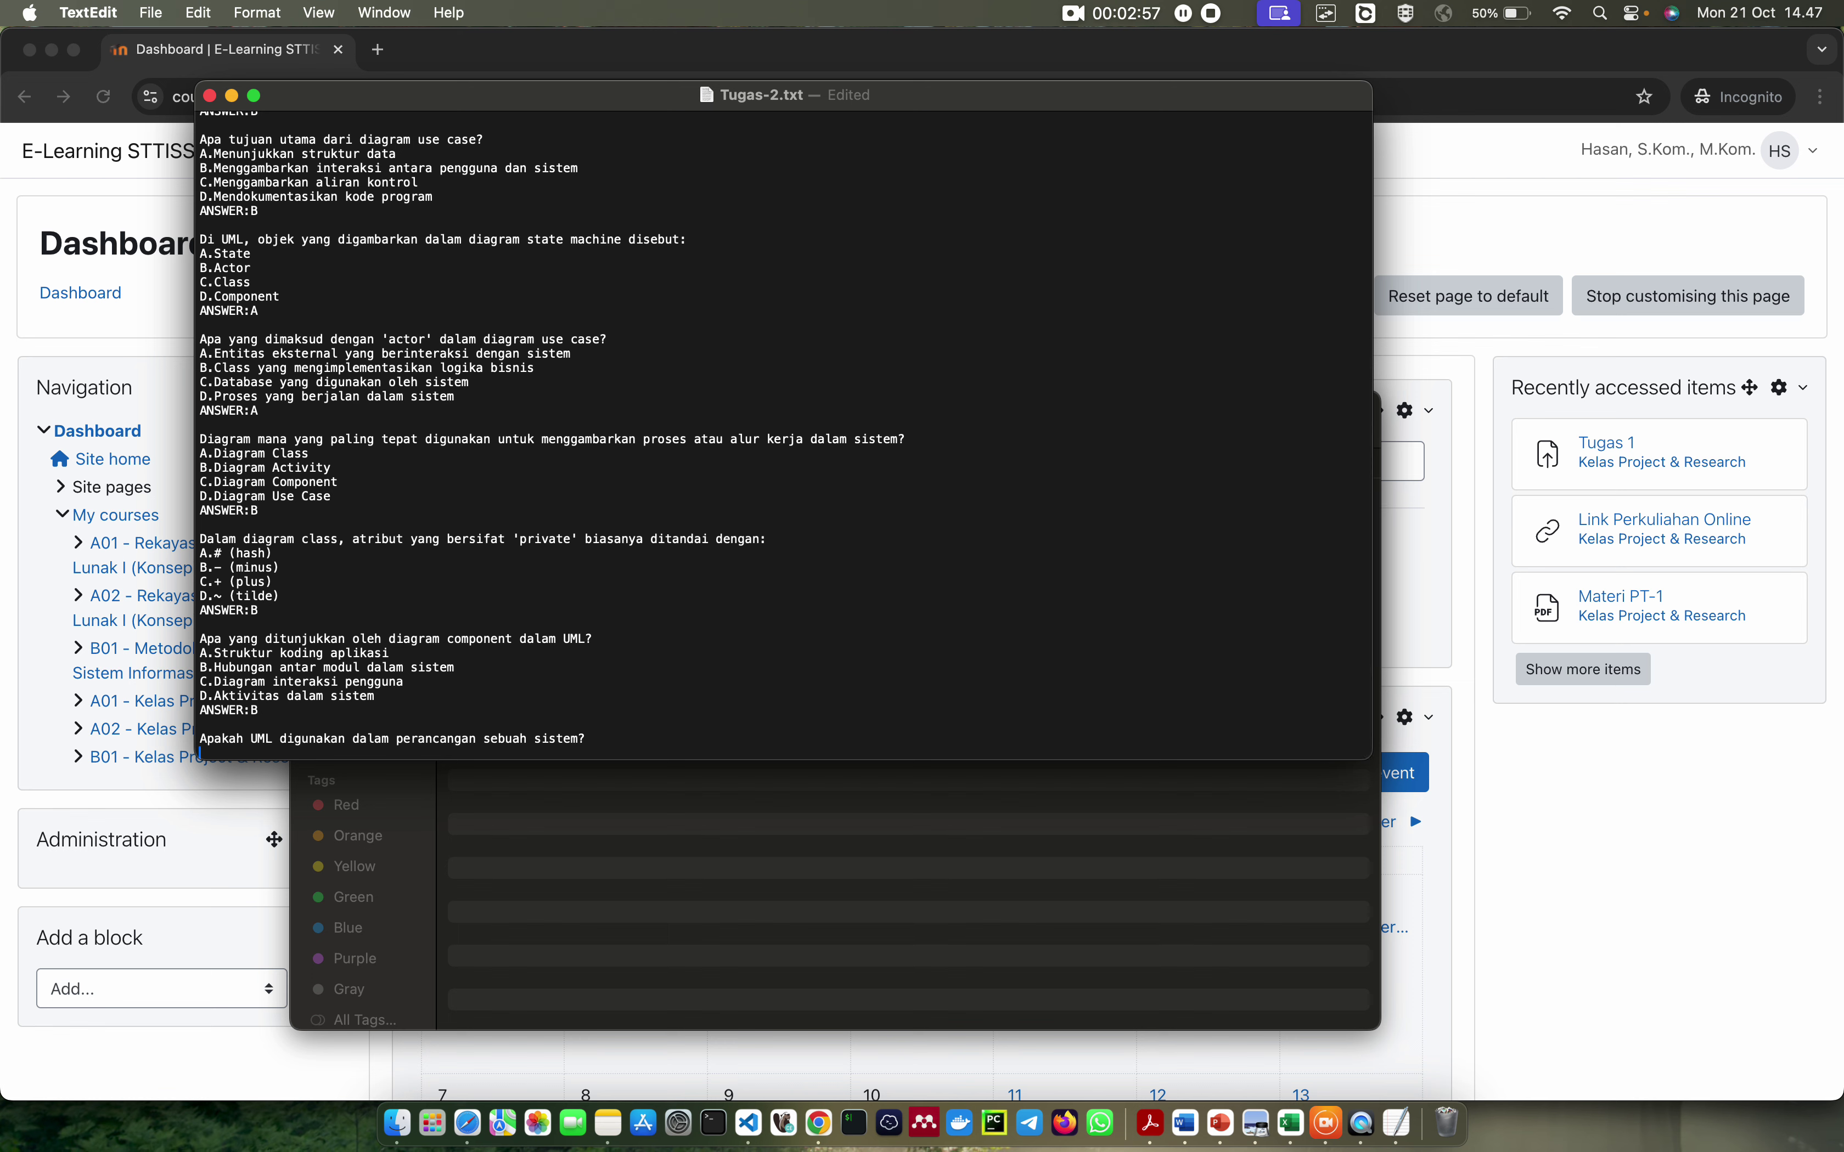
Add the options "A.True" and "B.False" and the line "ANSWER:A" on separate lines, followed by a blank line
text(A.True)
key(Return)
text(B)
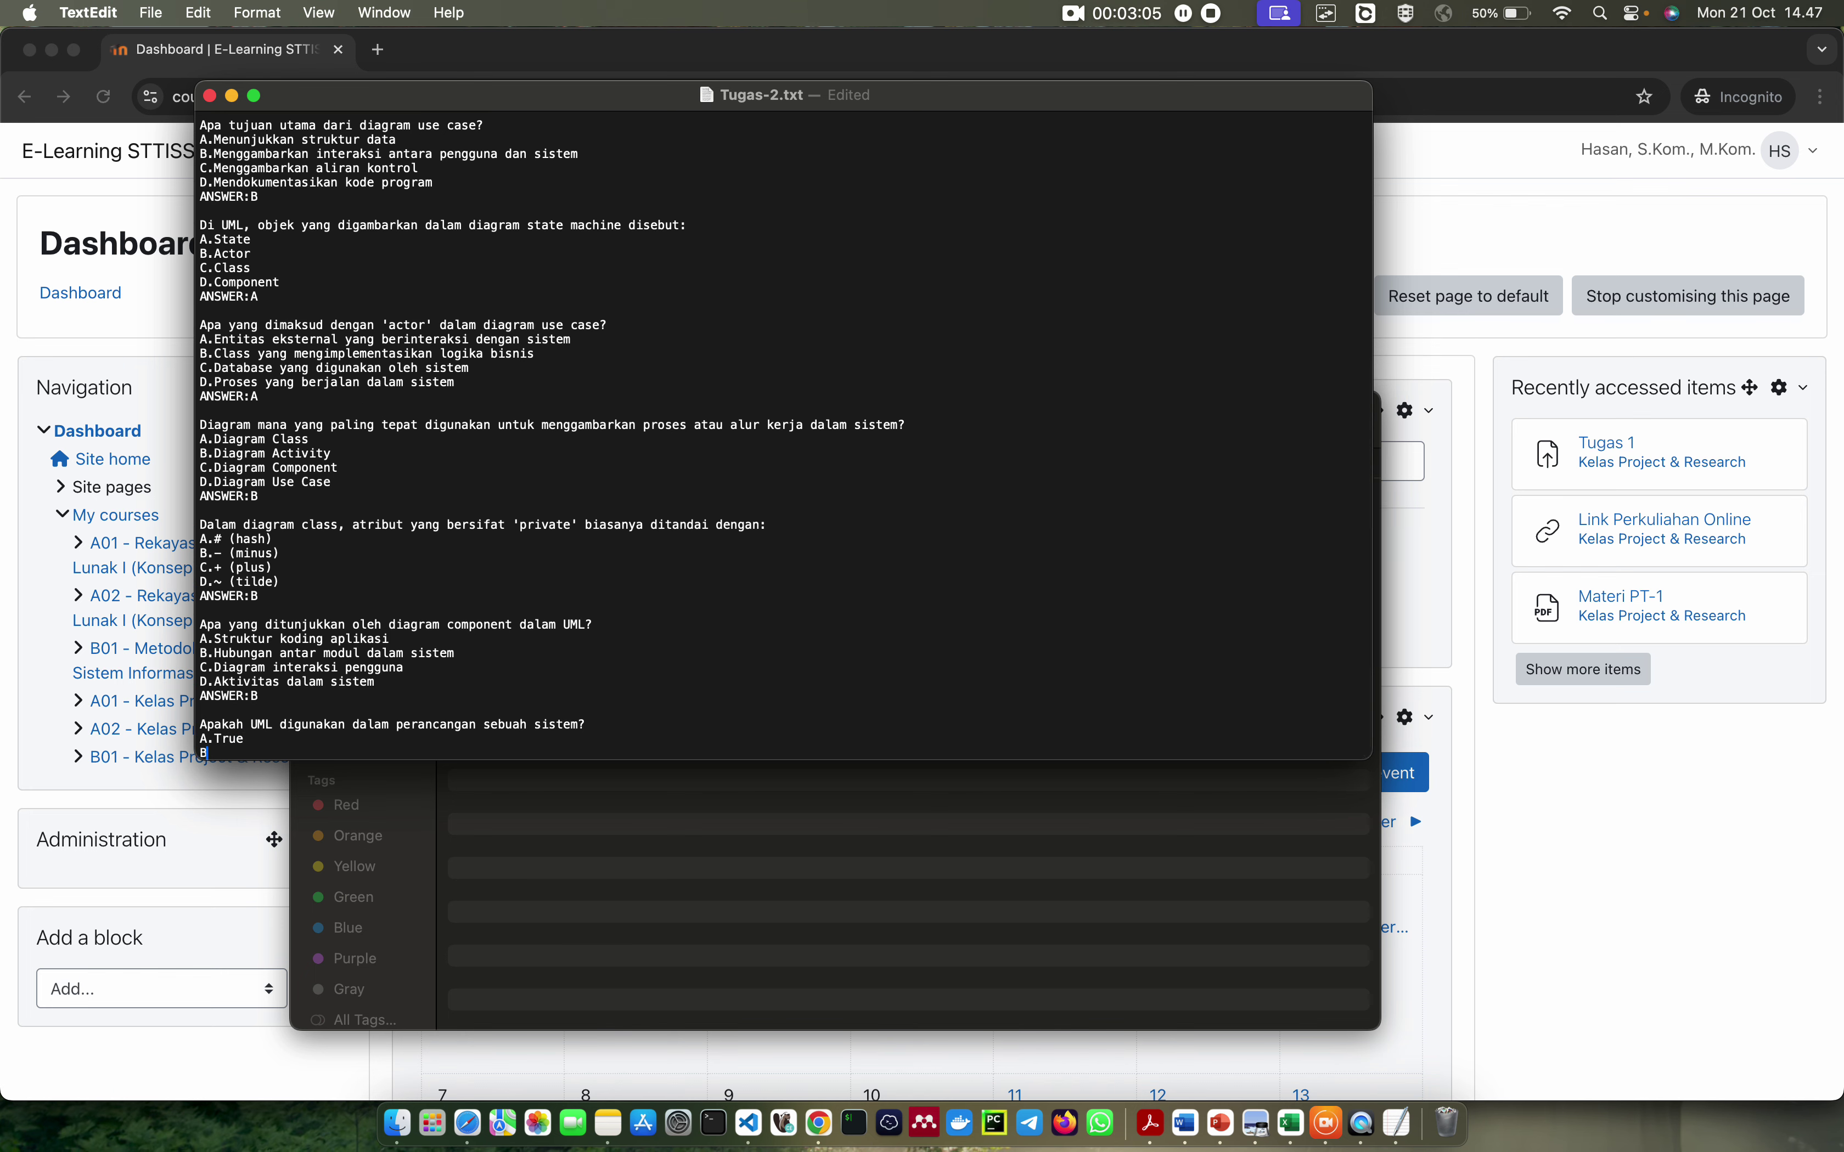
text(.False)
key(Return)
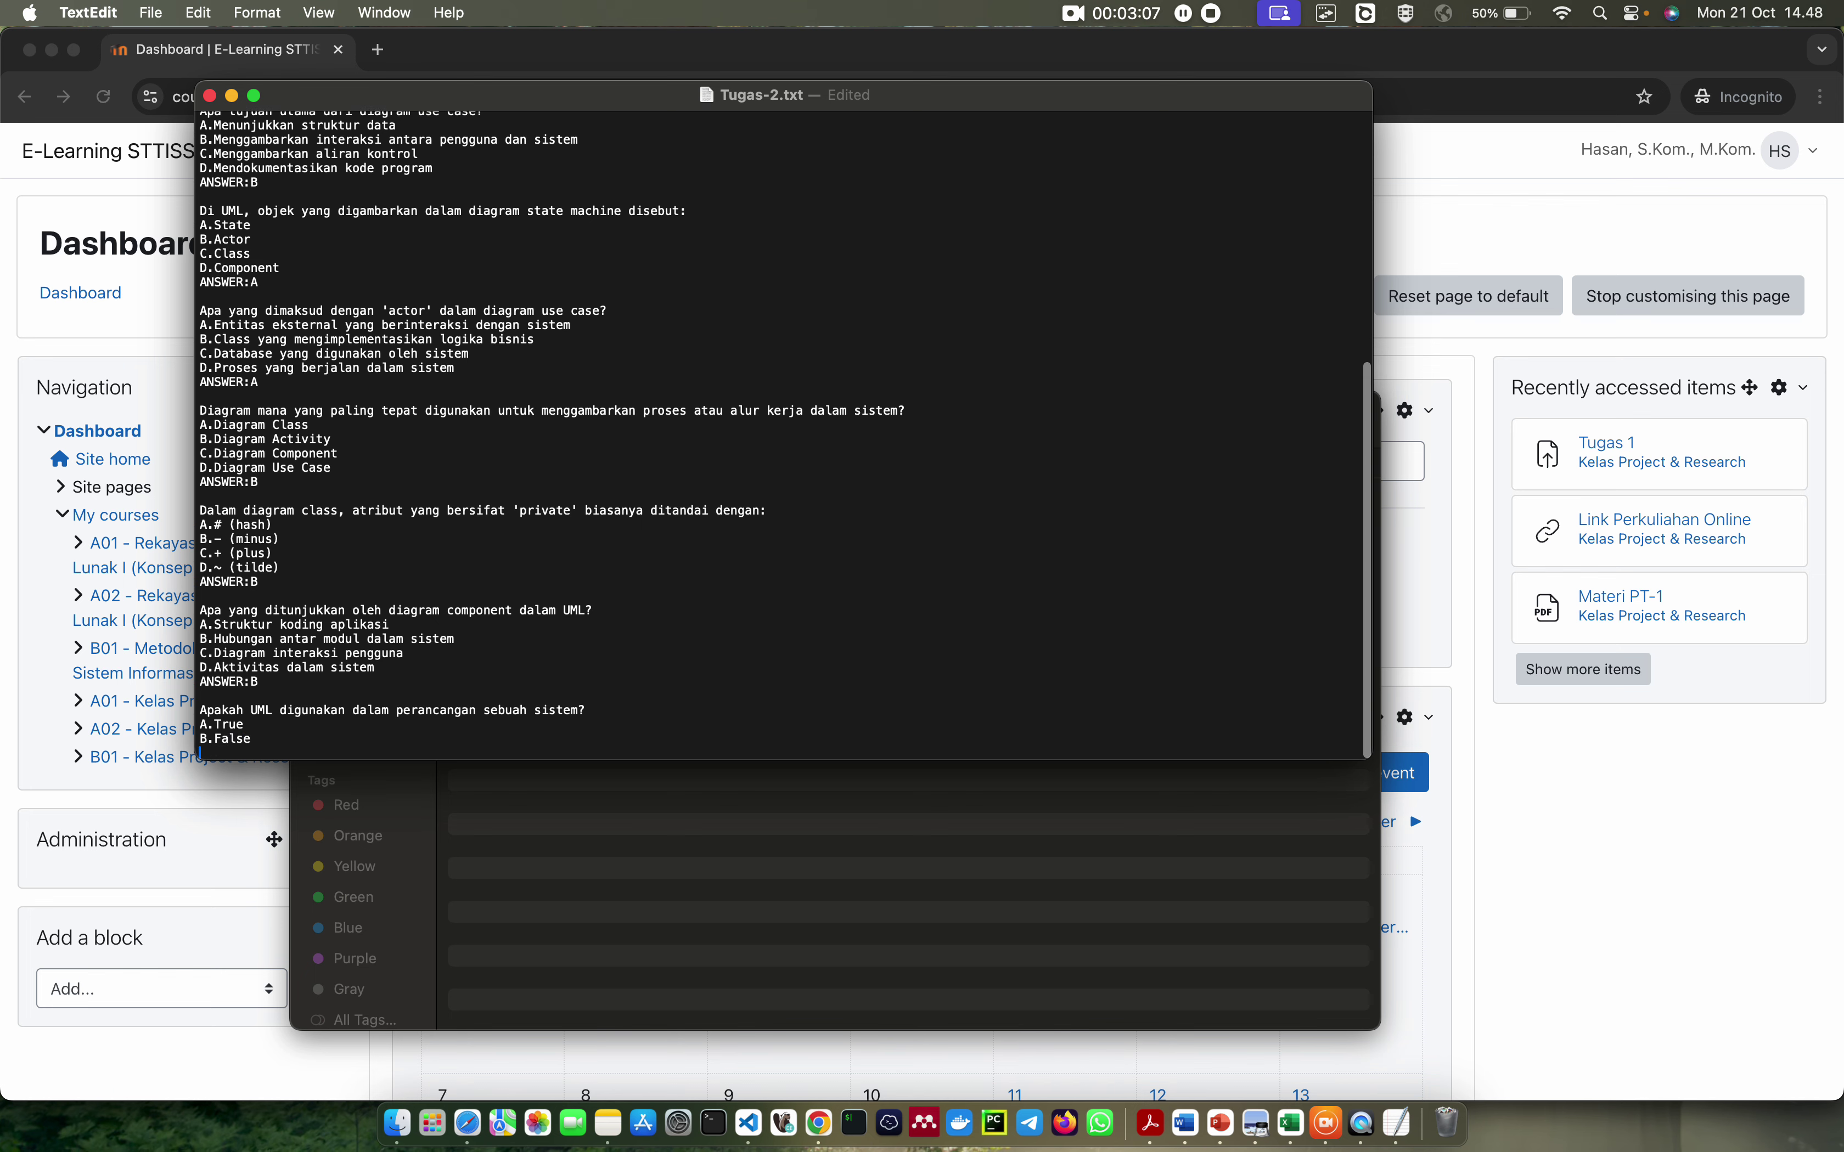
text(AN)
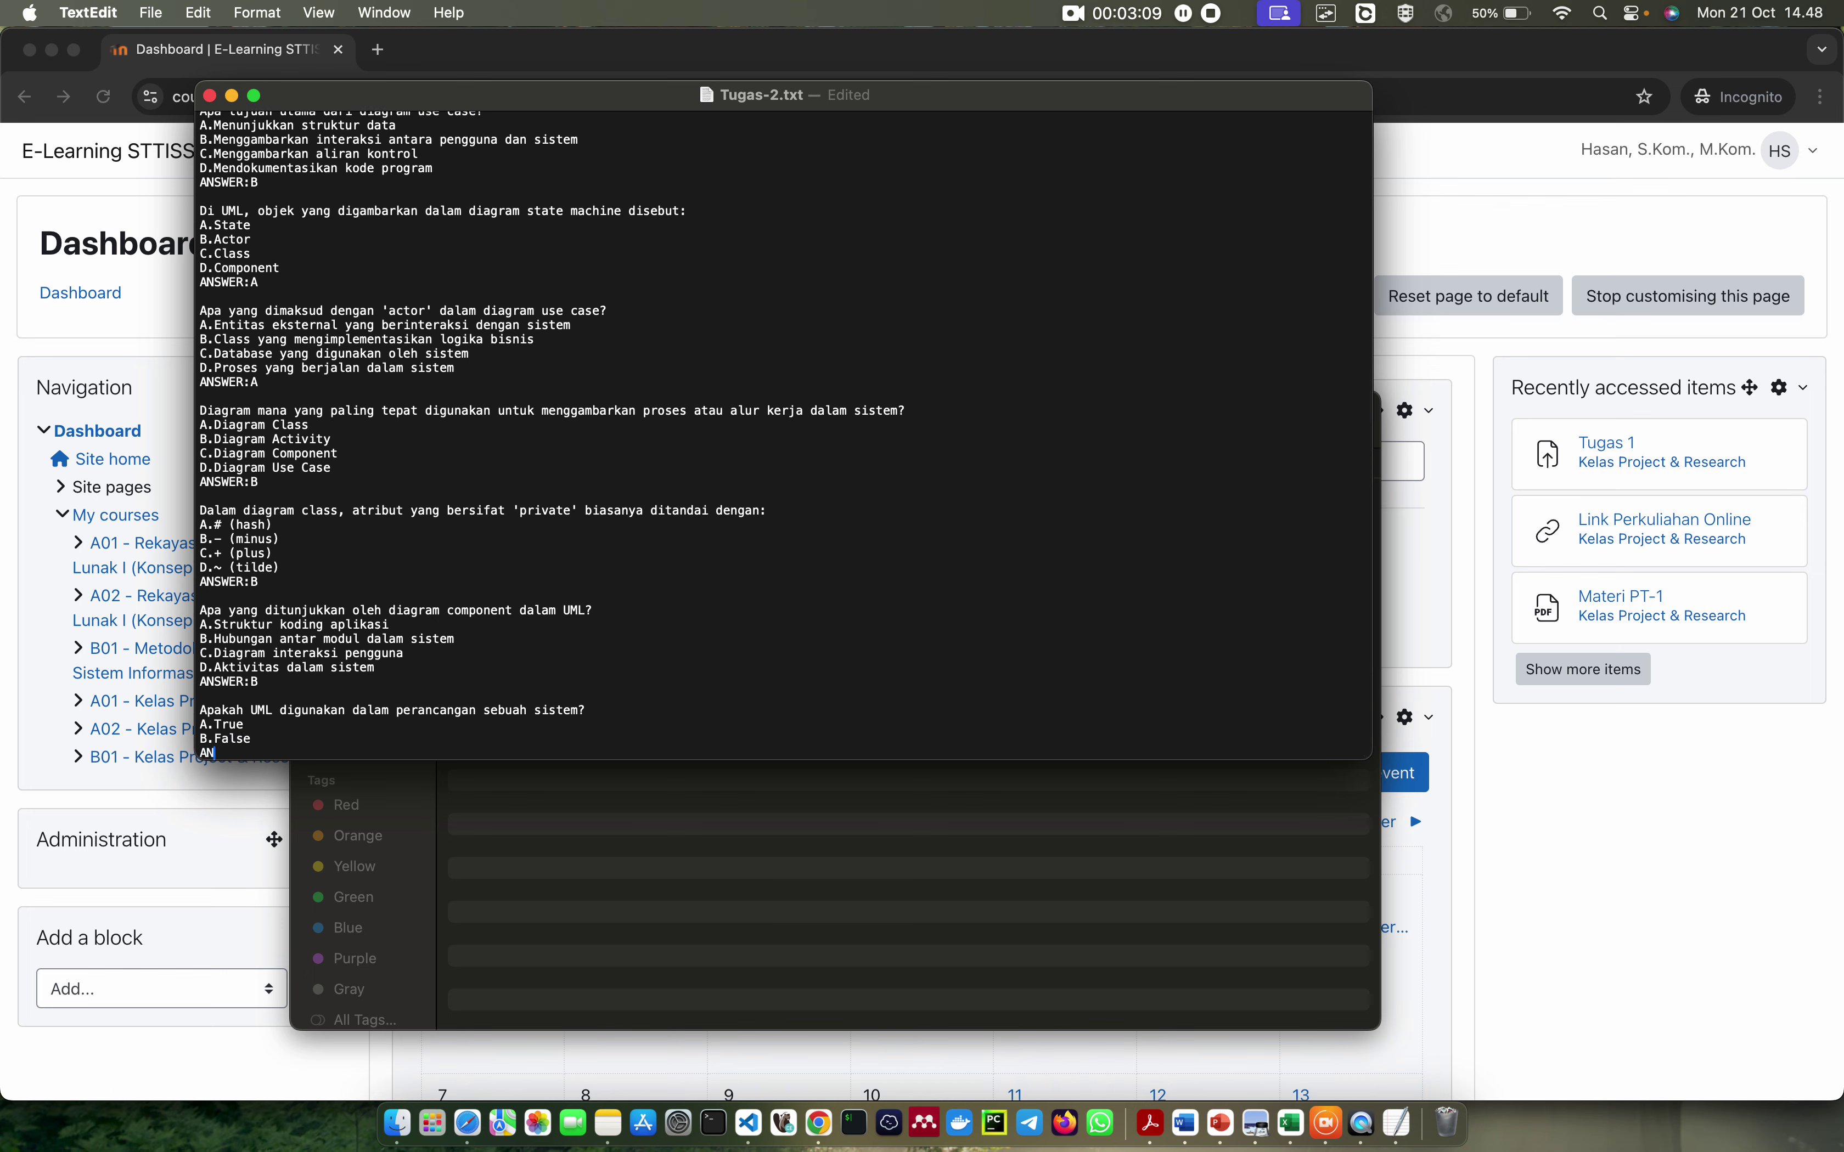
text(SWER:A)
key(Return)
key(Return)
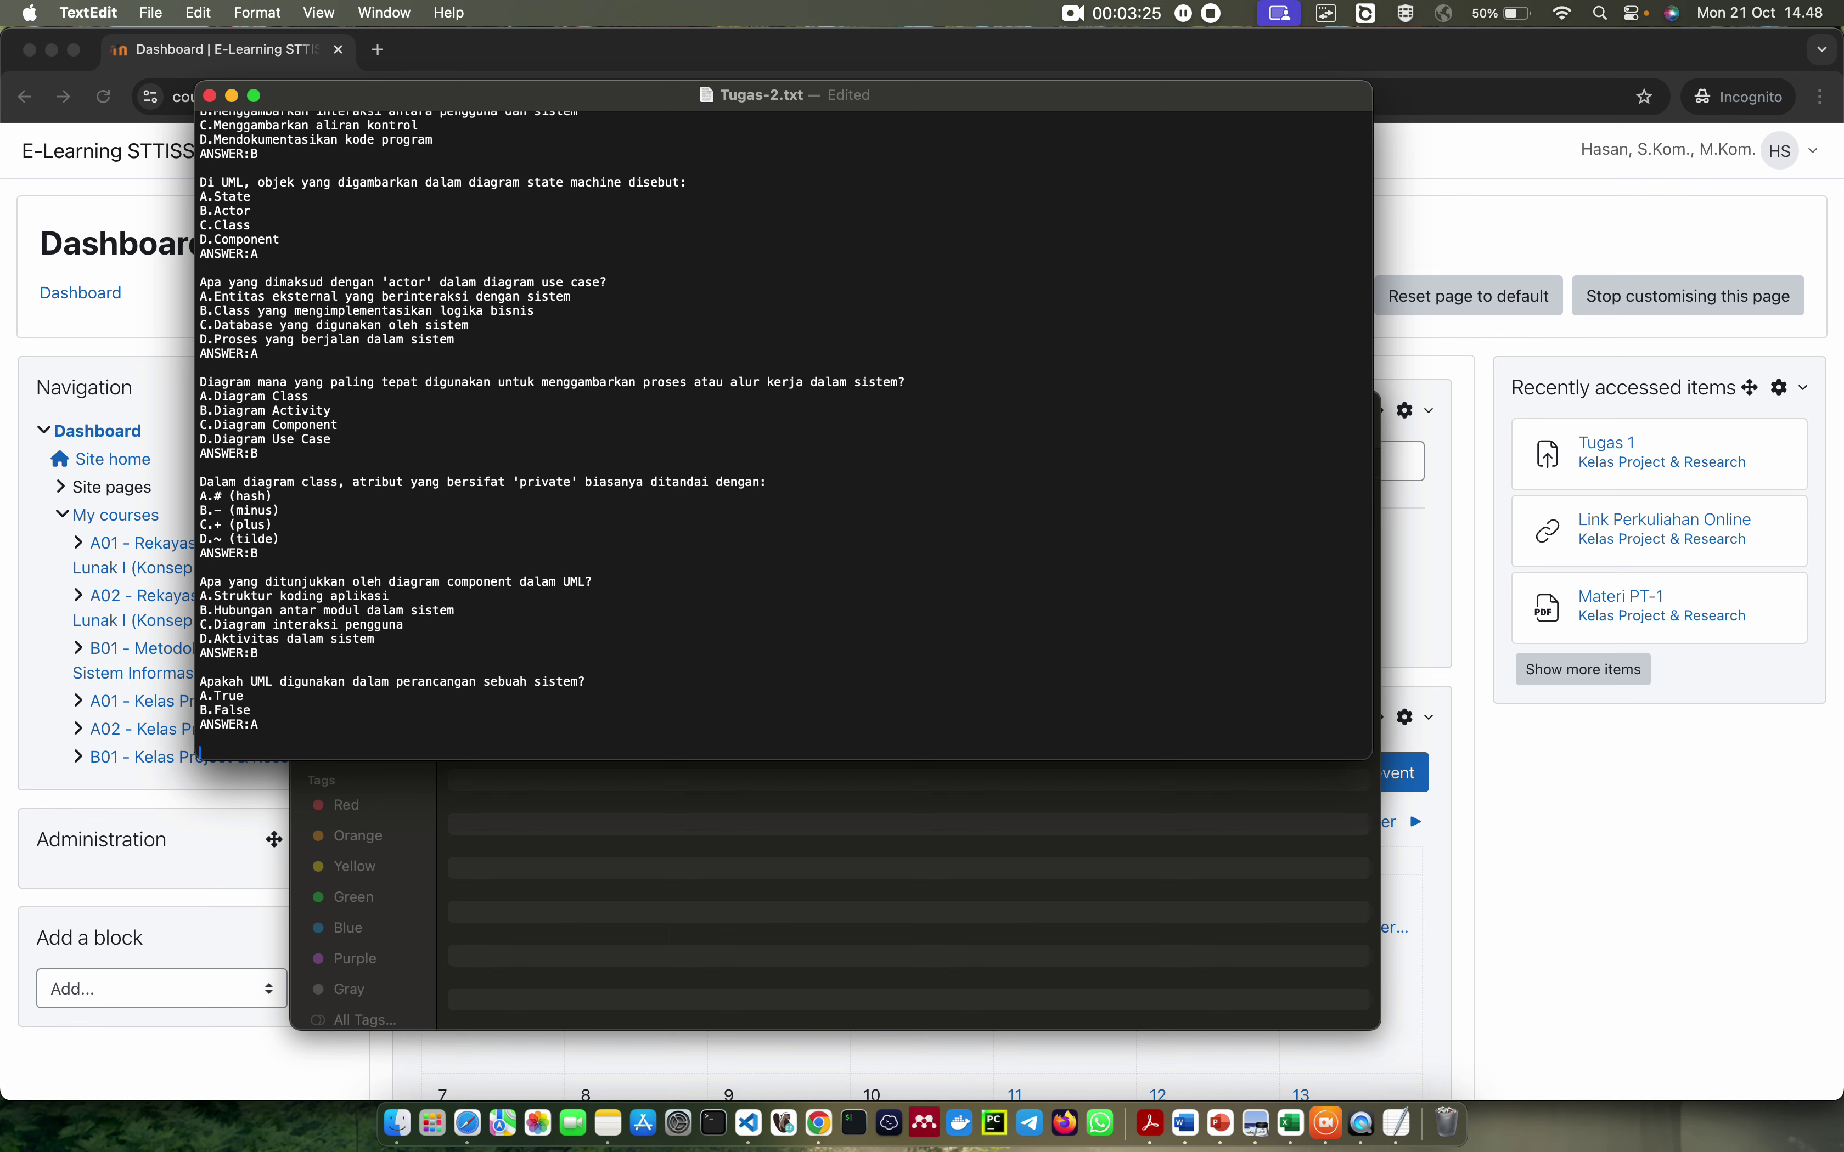
Write the next question, "Apa saja yang termasuk ke dalam jenis-jenis dari UML?", below the true/false question block
text(Apa saja yang termasuk kedalam)
click(432, 753)
text(jenis-jenis d)
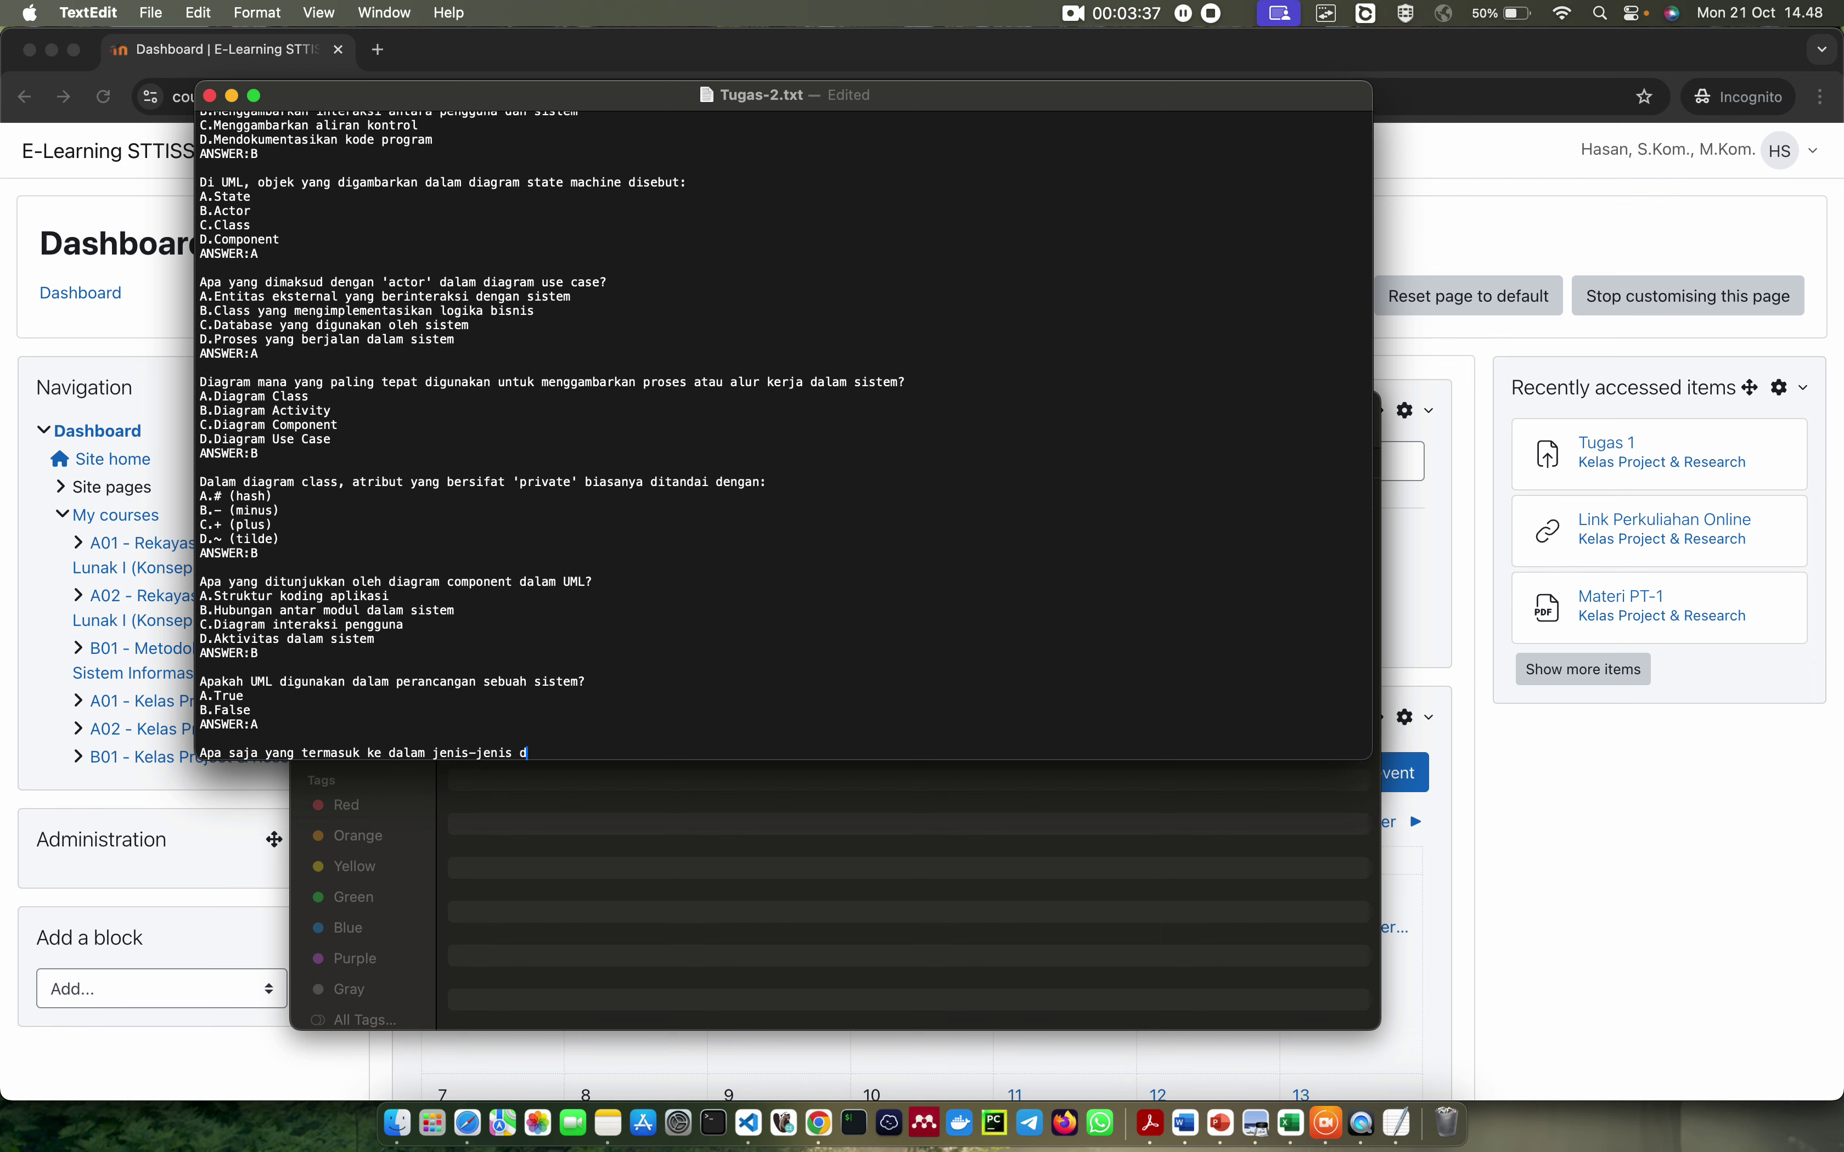
text(ari UML?)
key(Return)
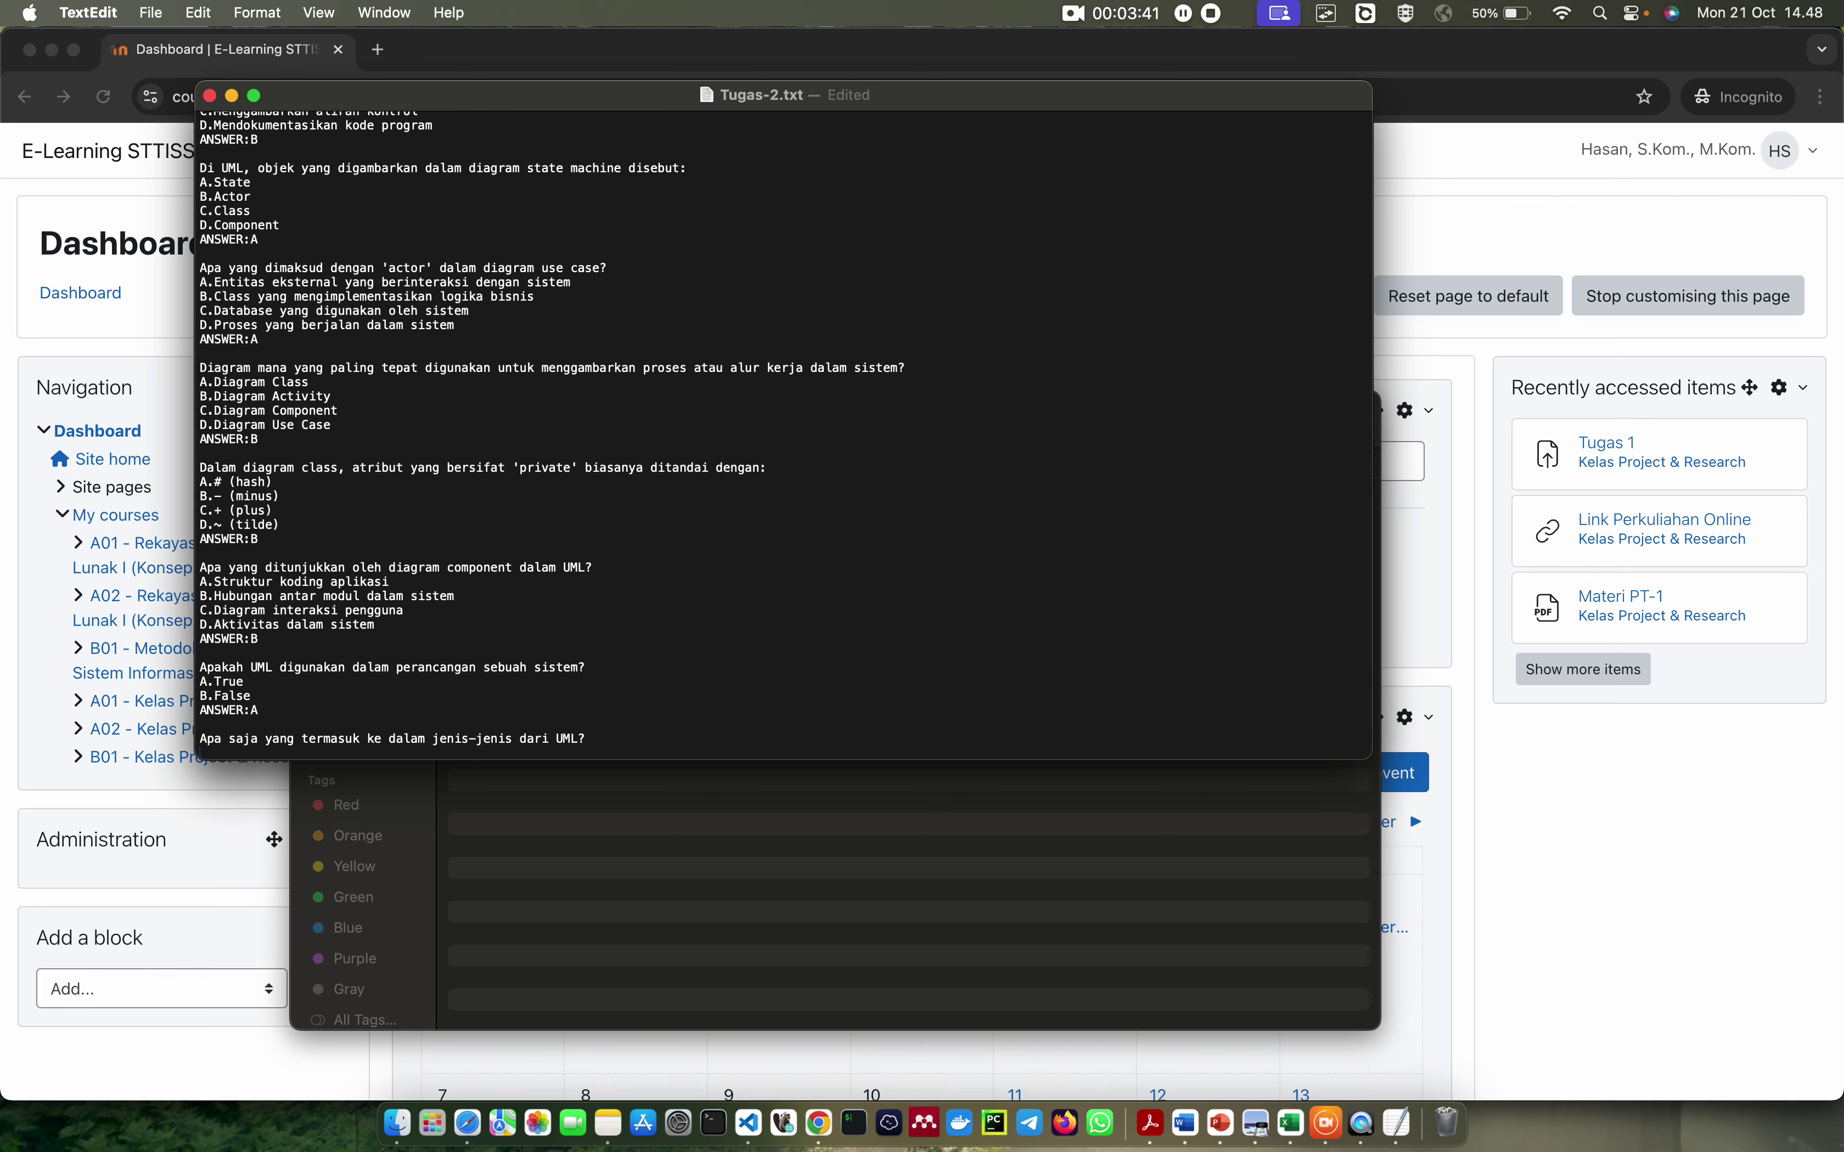
Add the options "A.Use Case Diagram" and "B.Object Diagram" on separate lines under the question about UML types
text(A.Use Case Di)
text(agram)
key(Return)
text(B)
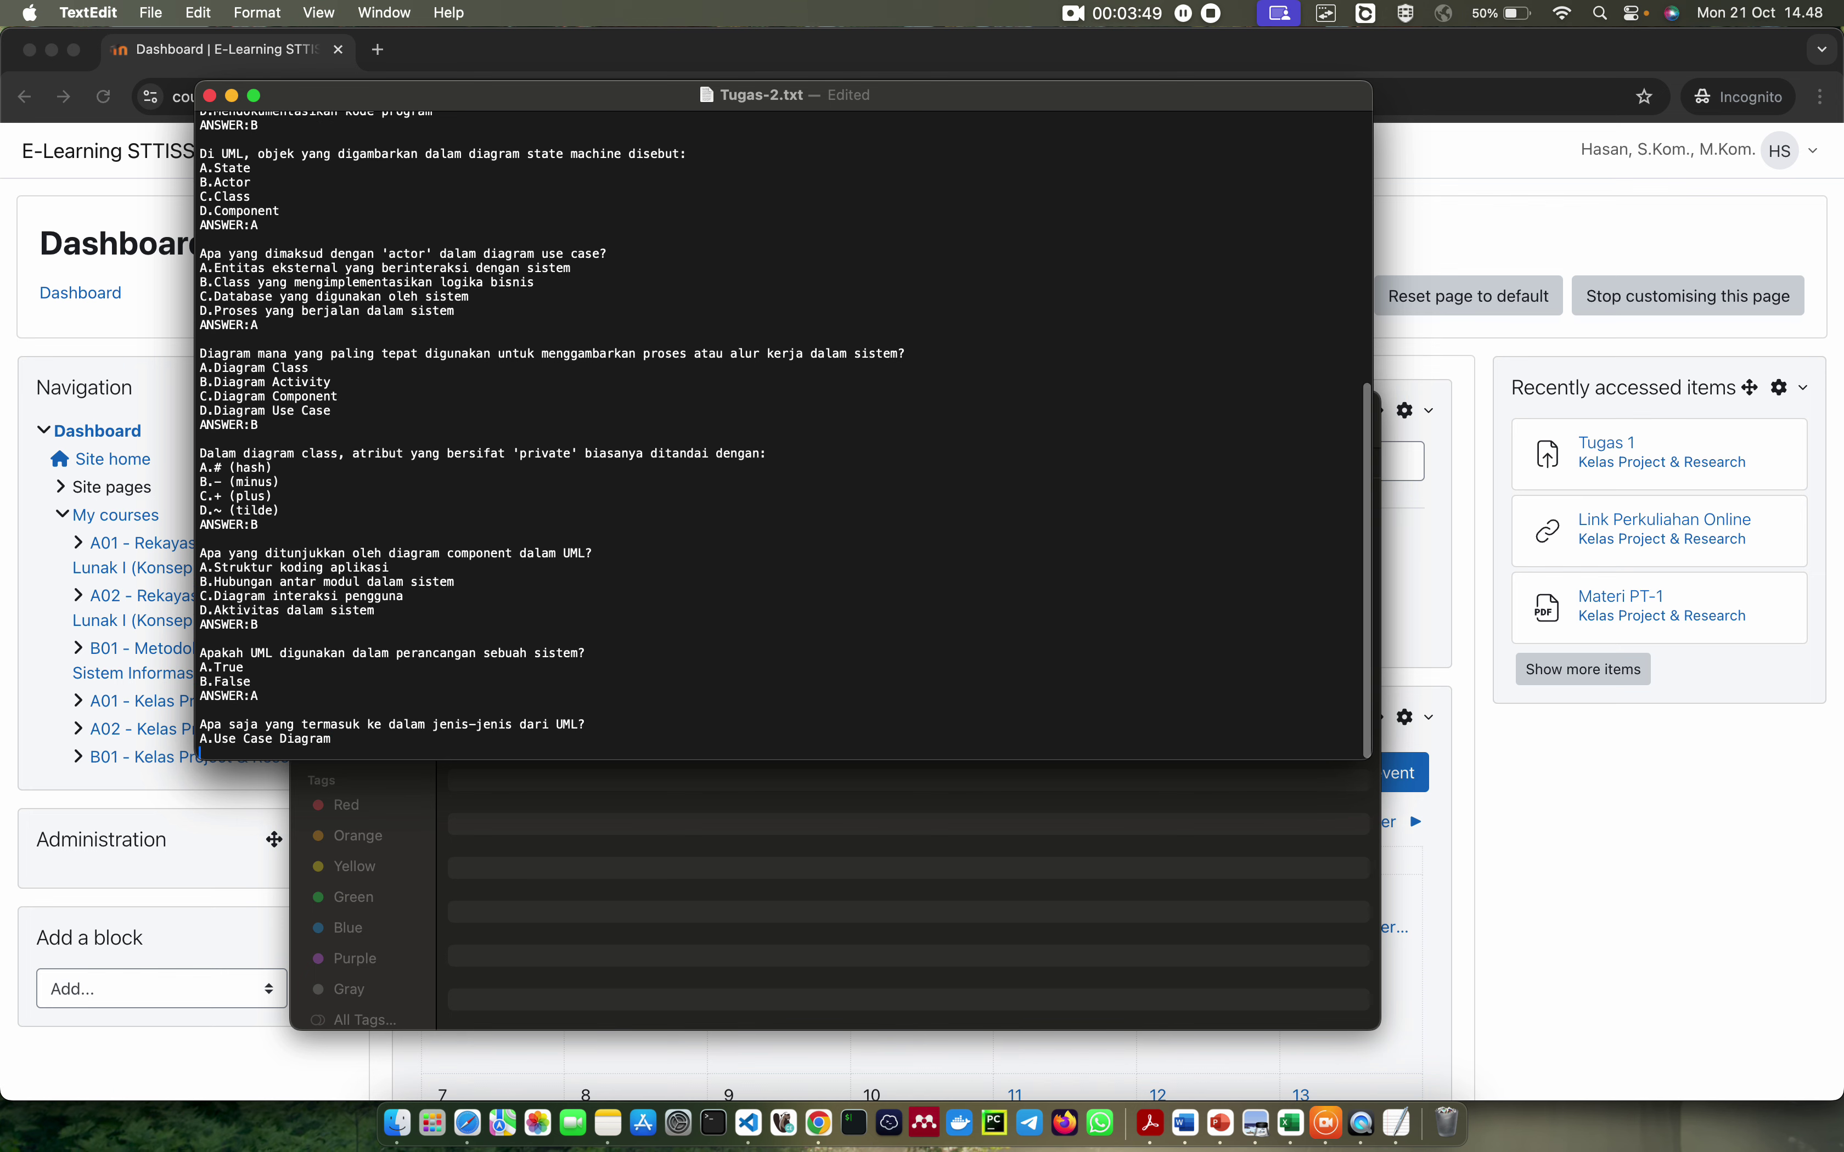
text(.)
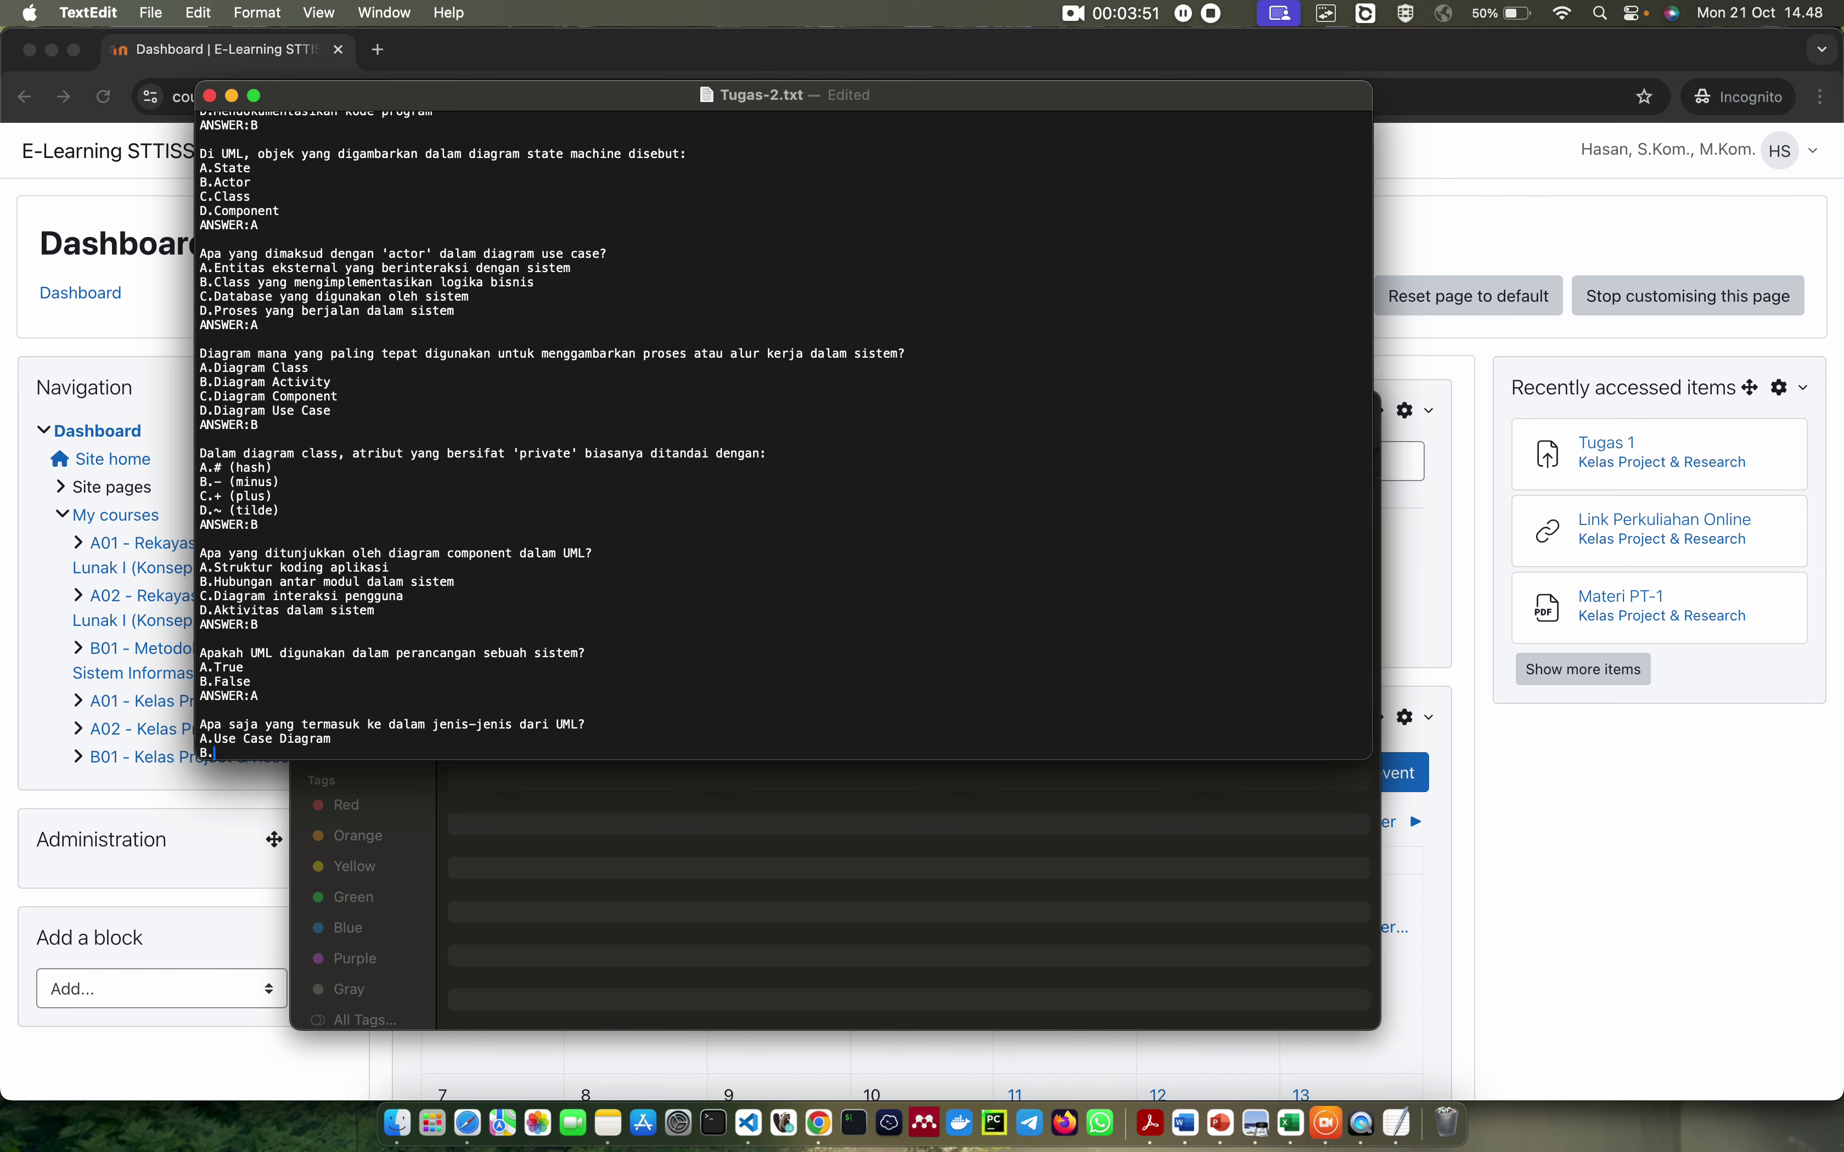
text(Object)
text( Di)
text(g)
text(ar)
text(am)
key(Return)
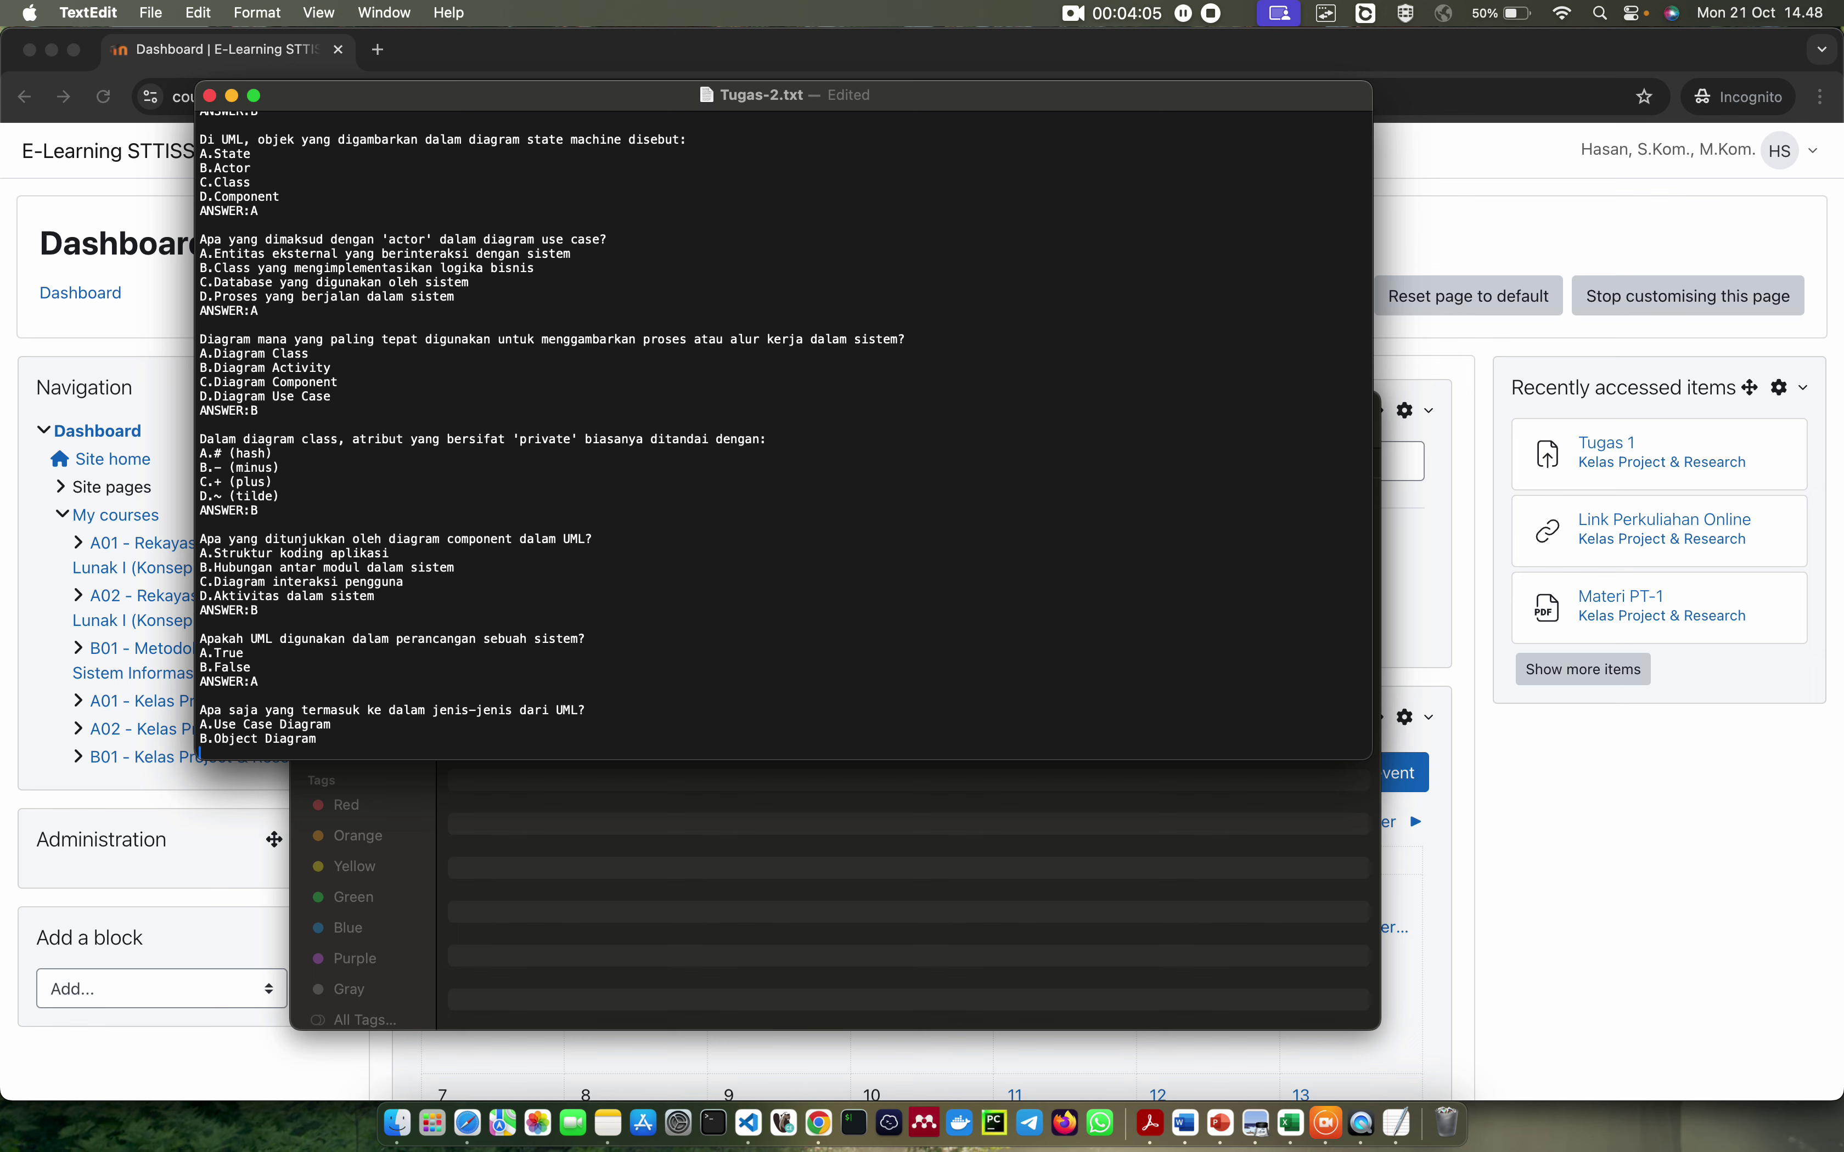
Add the options "C.Entity Relationship Diagram" and "D.semua benar" on separate lines under the question about UML types
text(C.Entity Relationship Diagram)
key(Return)
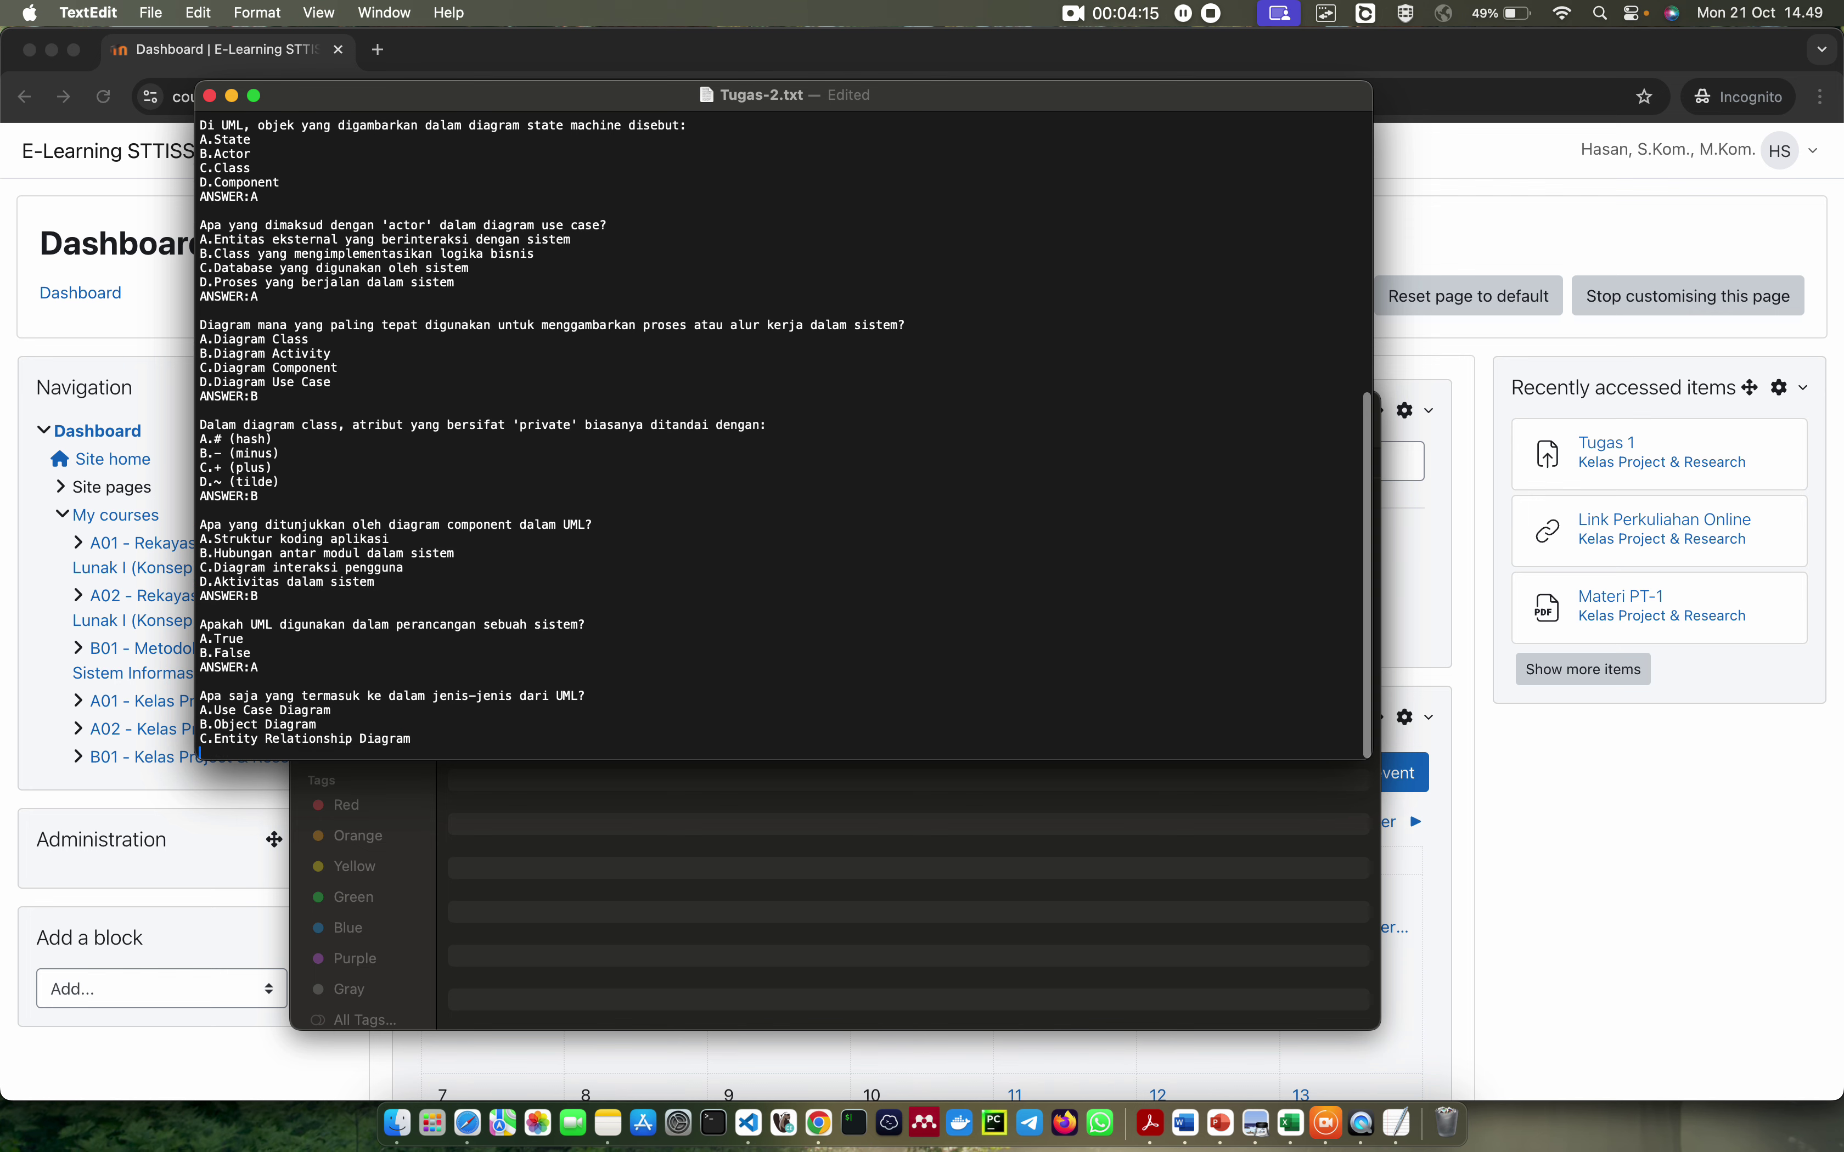
text(D.)
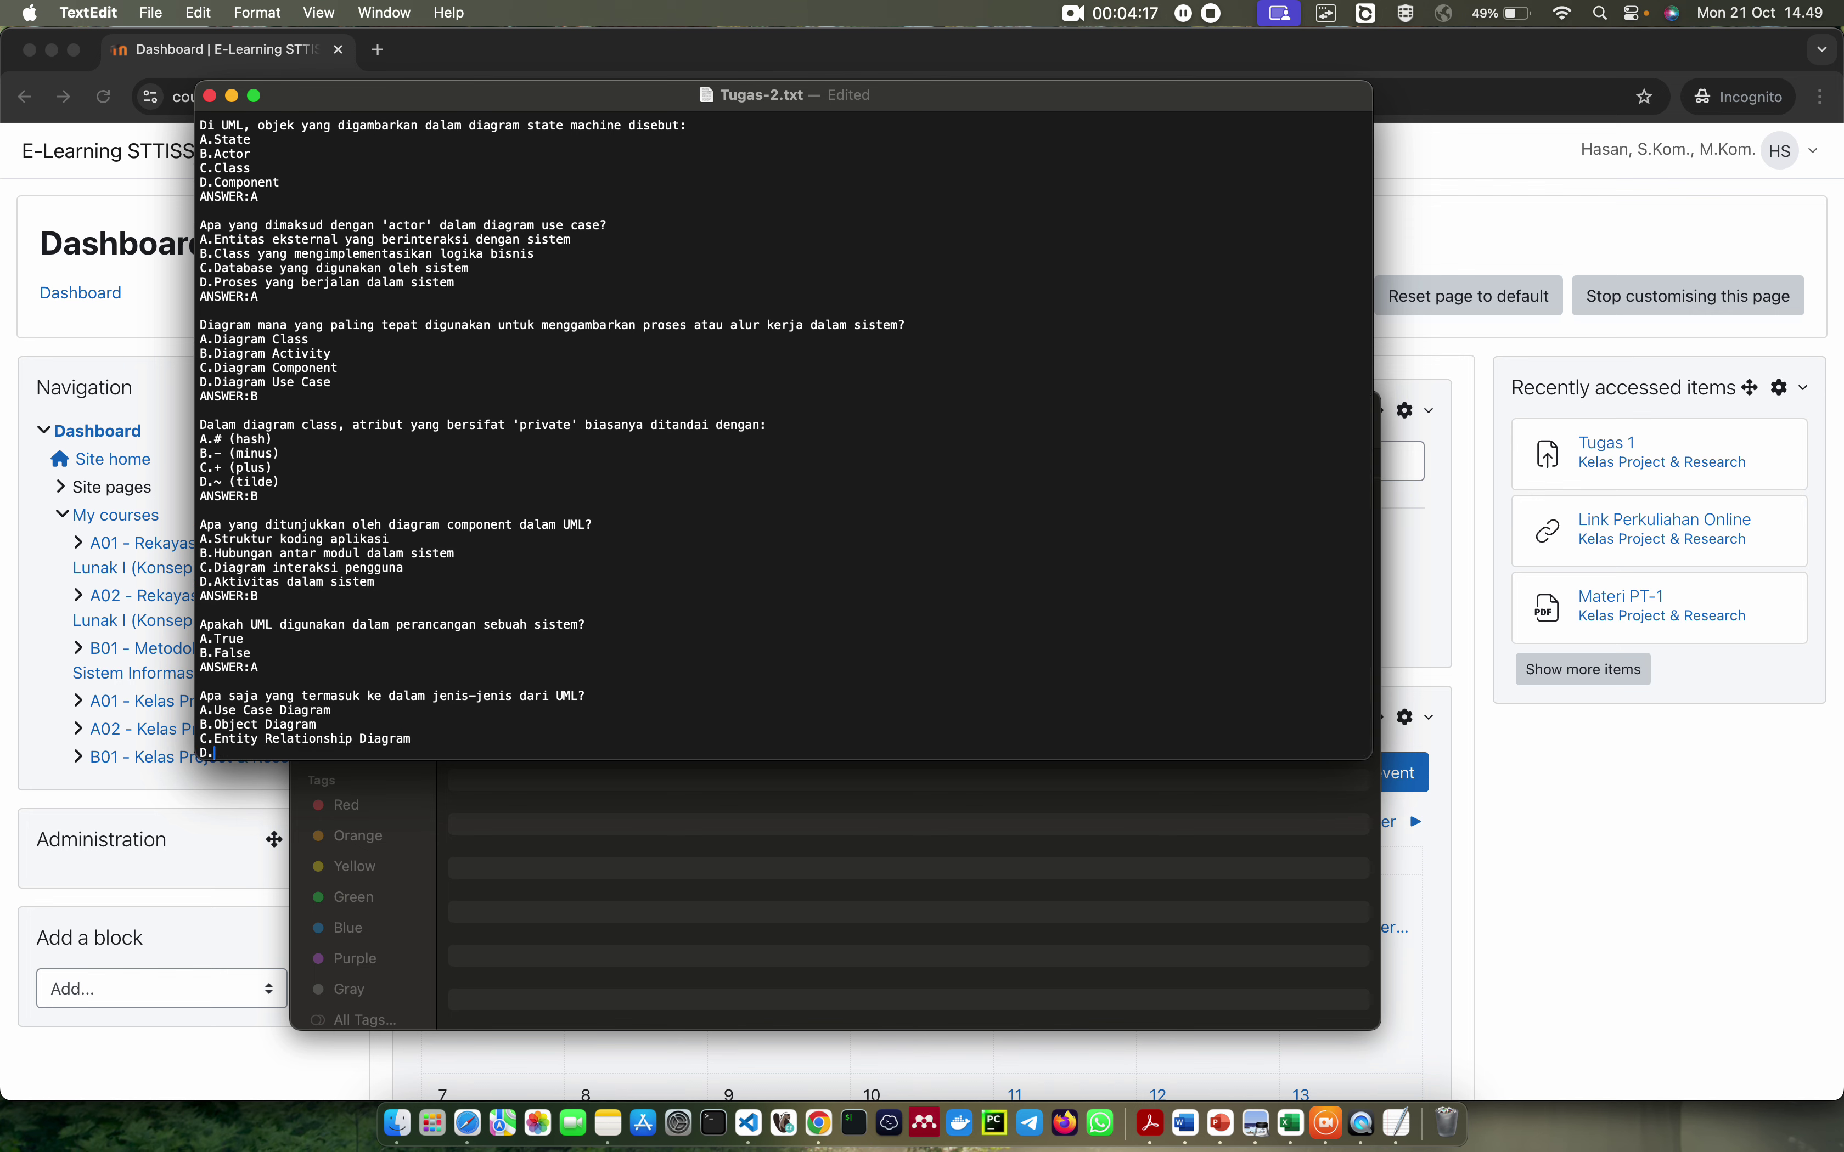
text(semua benar)
key(Return)
Add the line "ANSWER:A,B" below the last option, then save and close Tugas-2.txt
text(A)
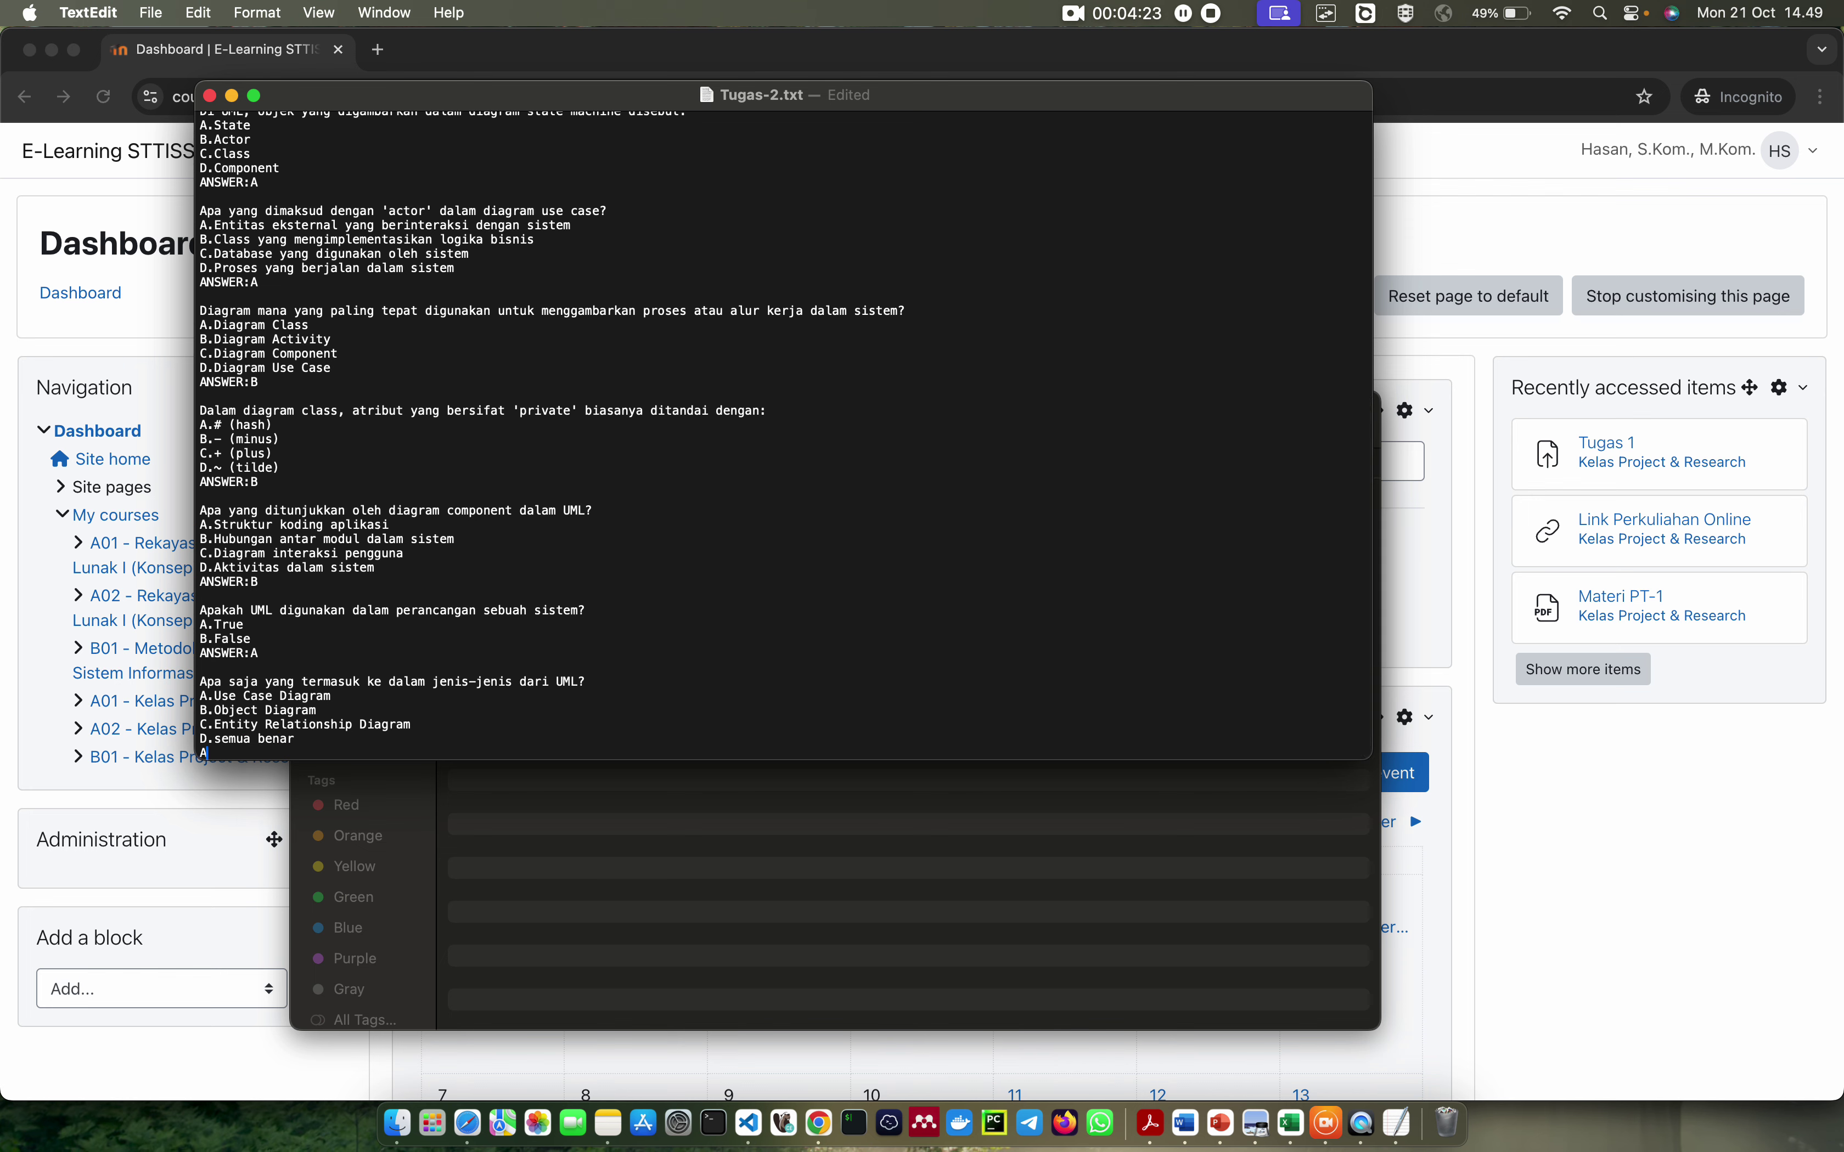
text(NSWER:A,B)
key(super+s)
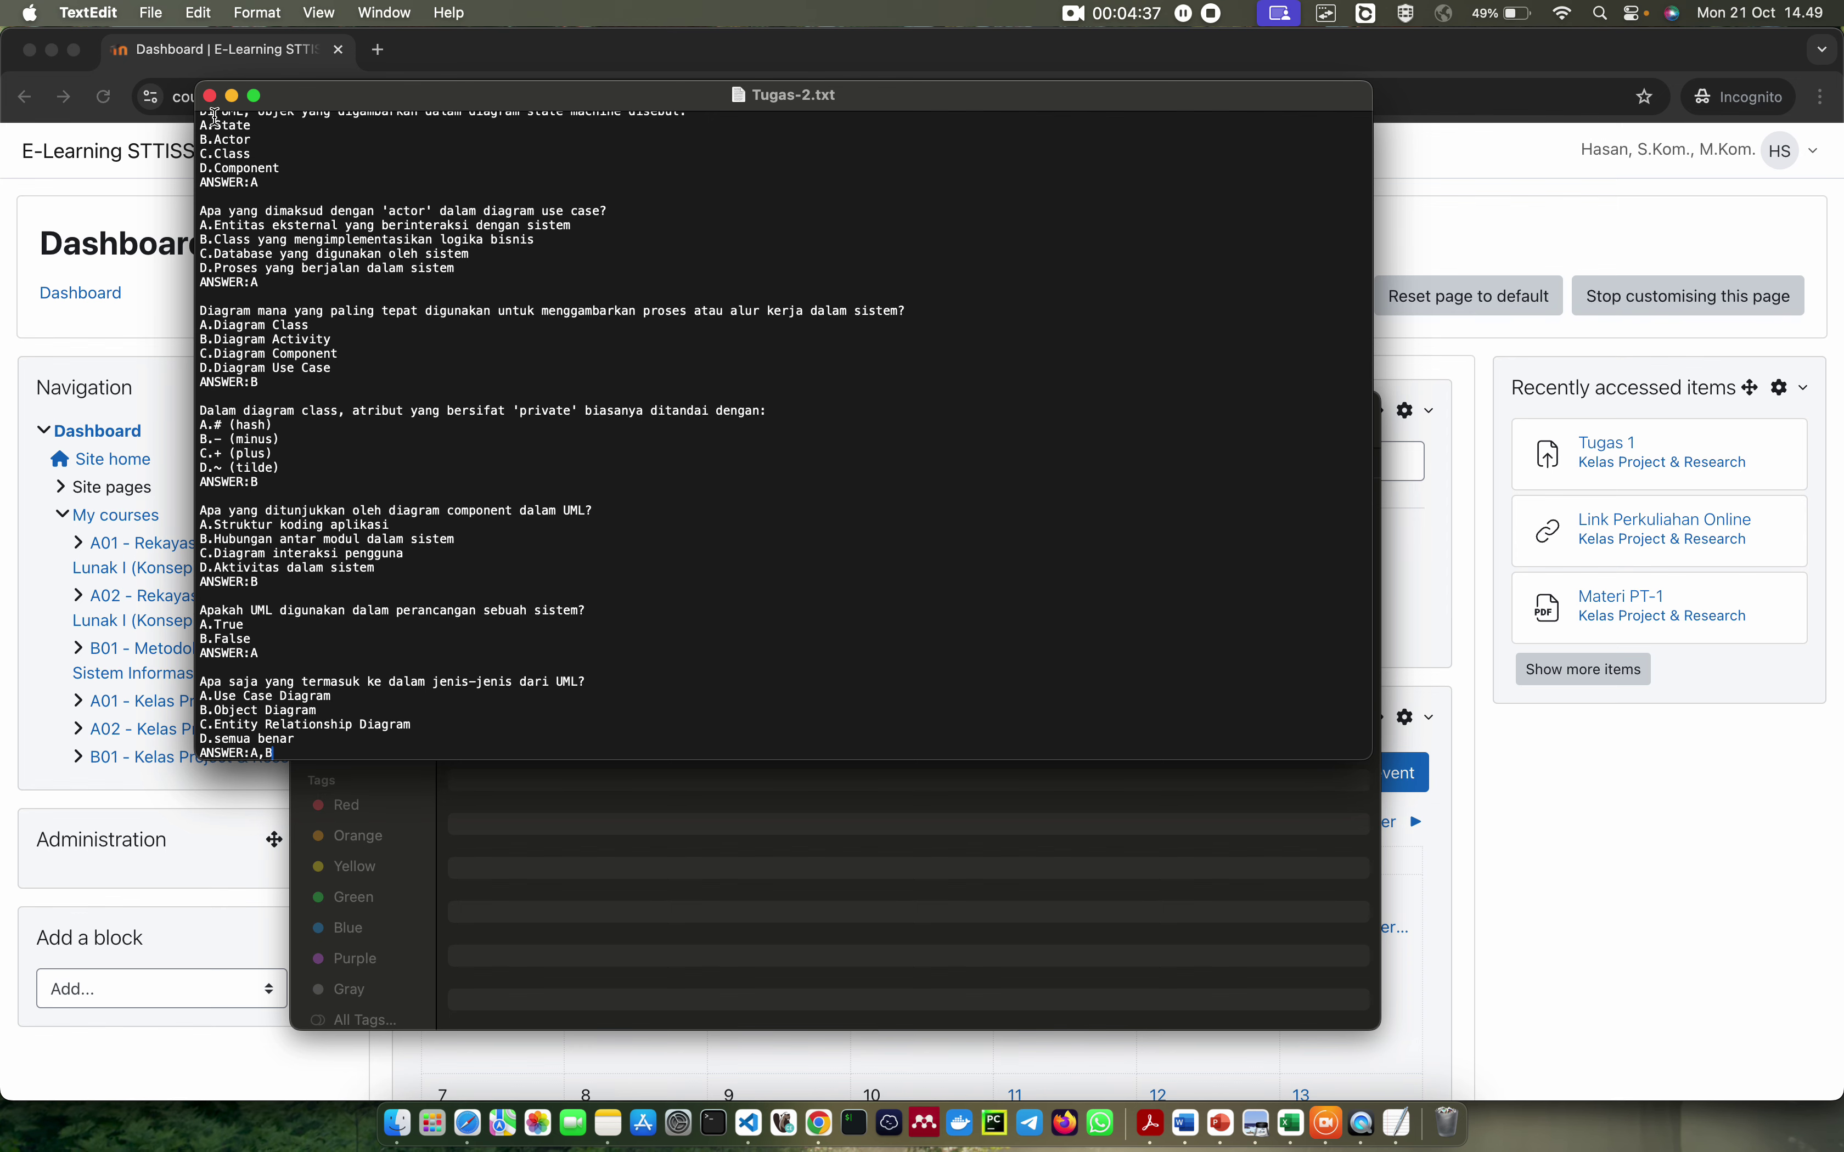
click(211, 96)
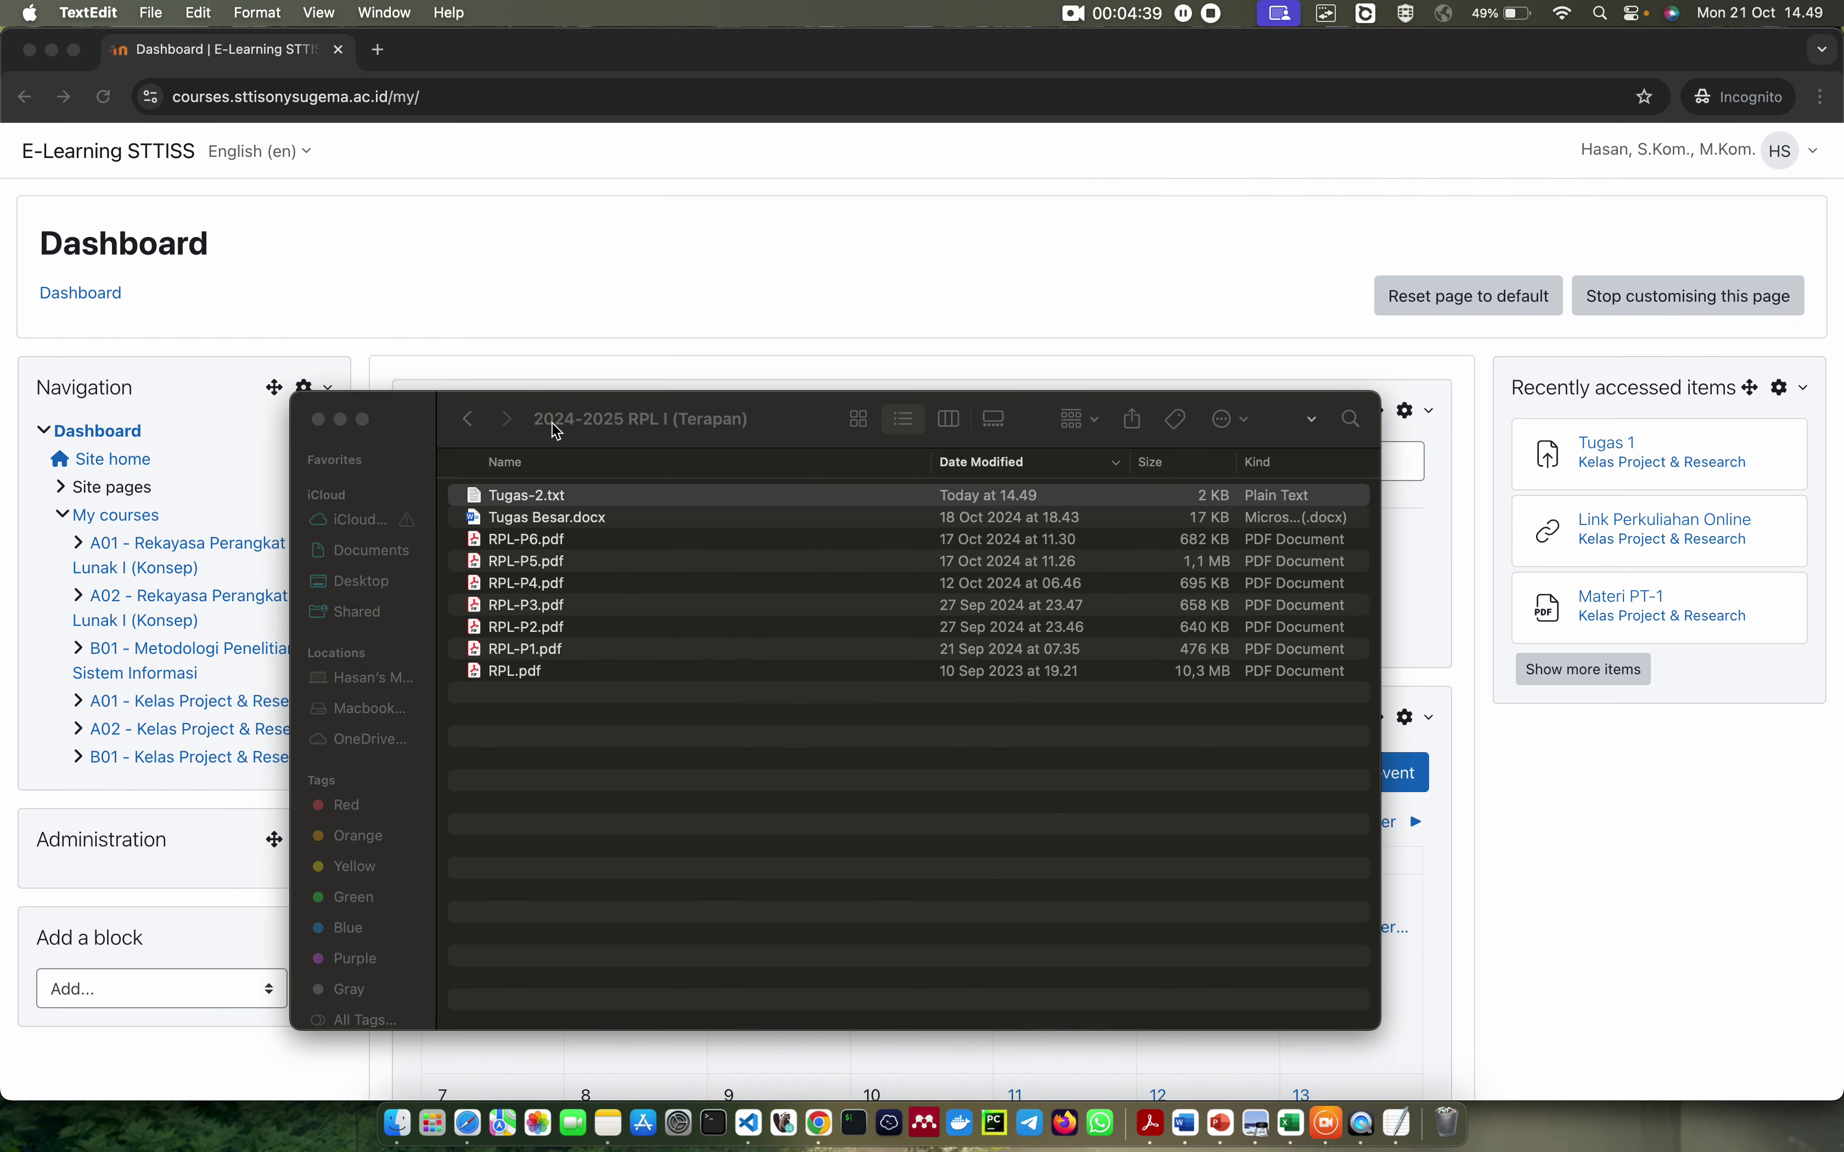
Switch to Chrome and open the B01 - Kelas Project & Research course
click(577, 504)
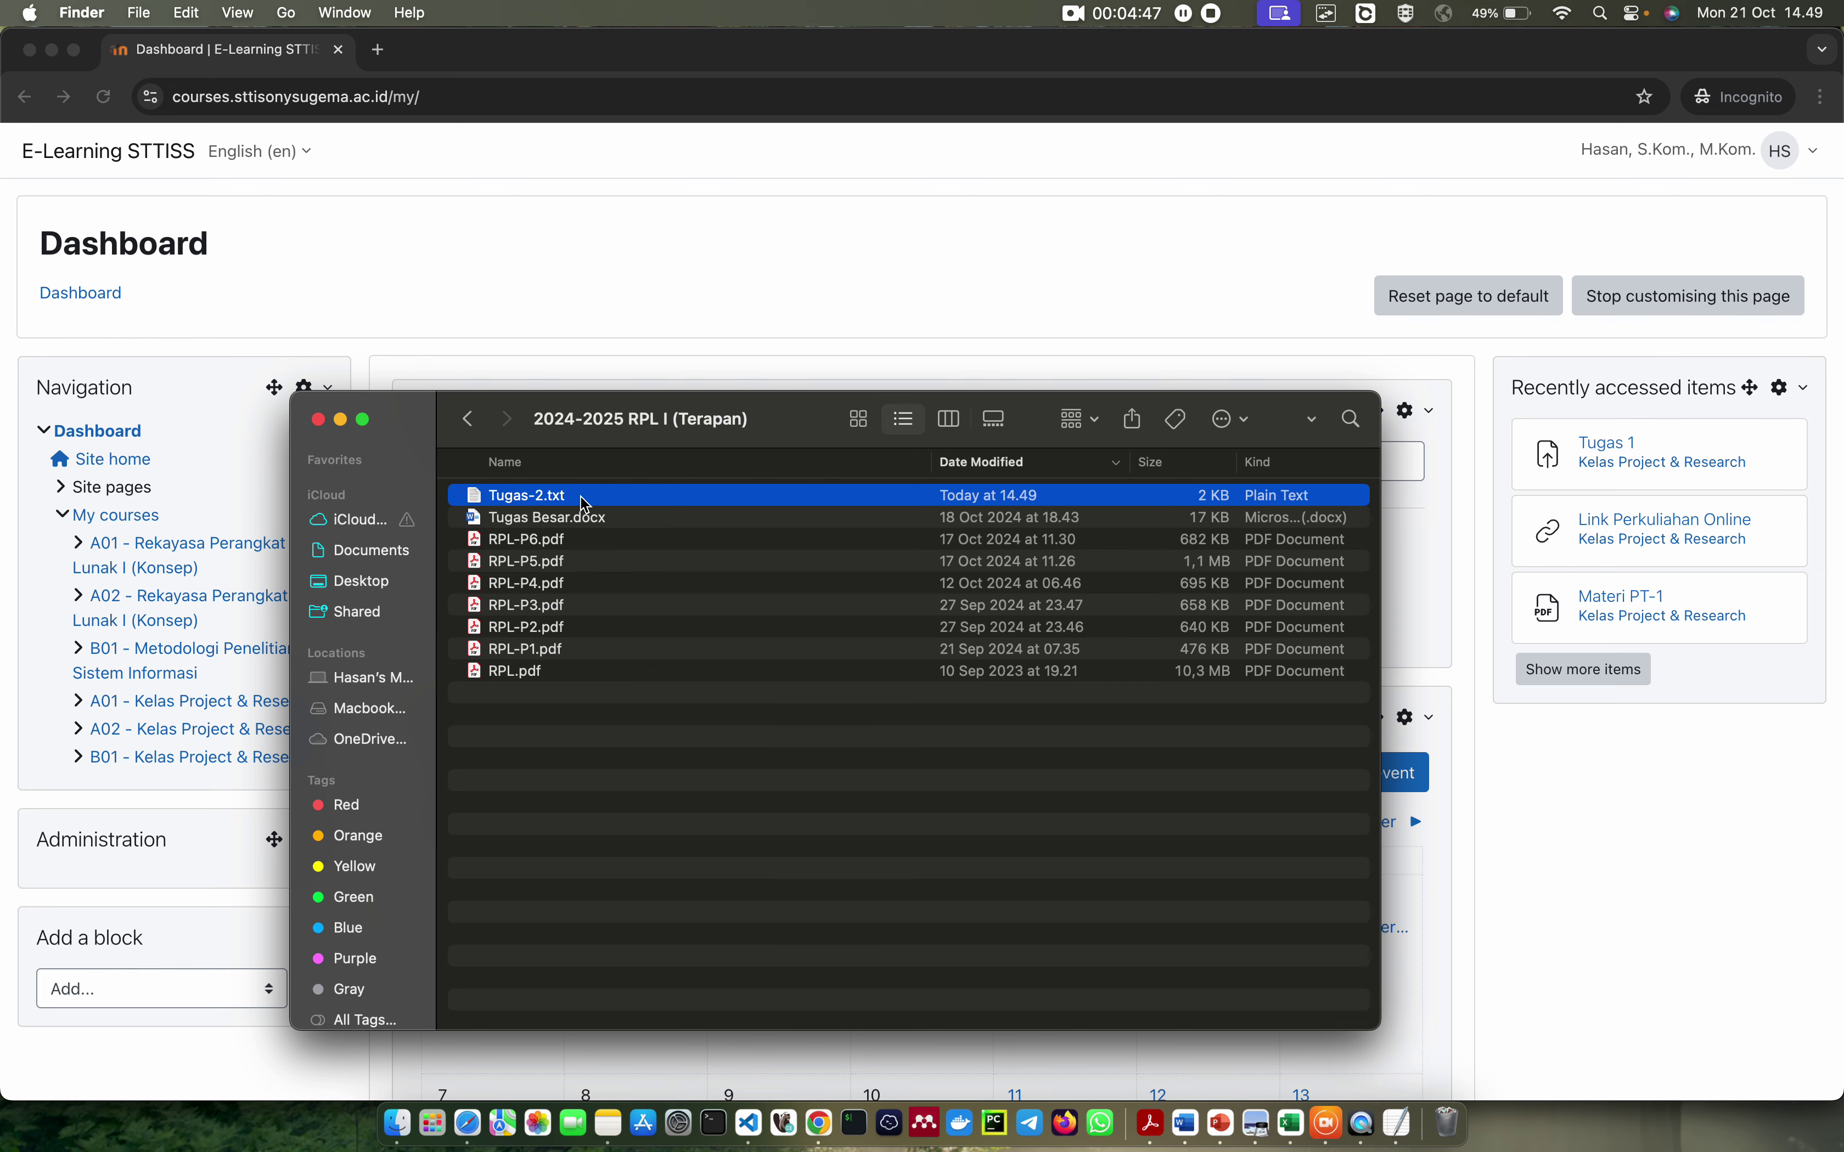
click(730, 240)
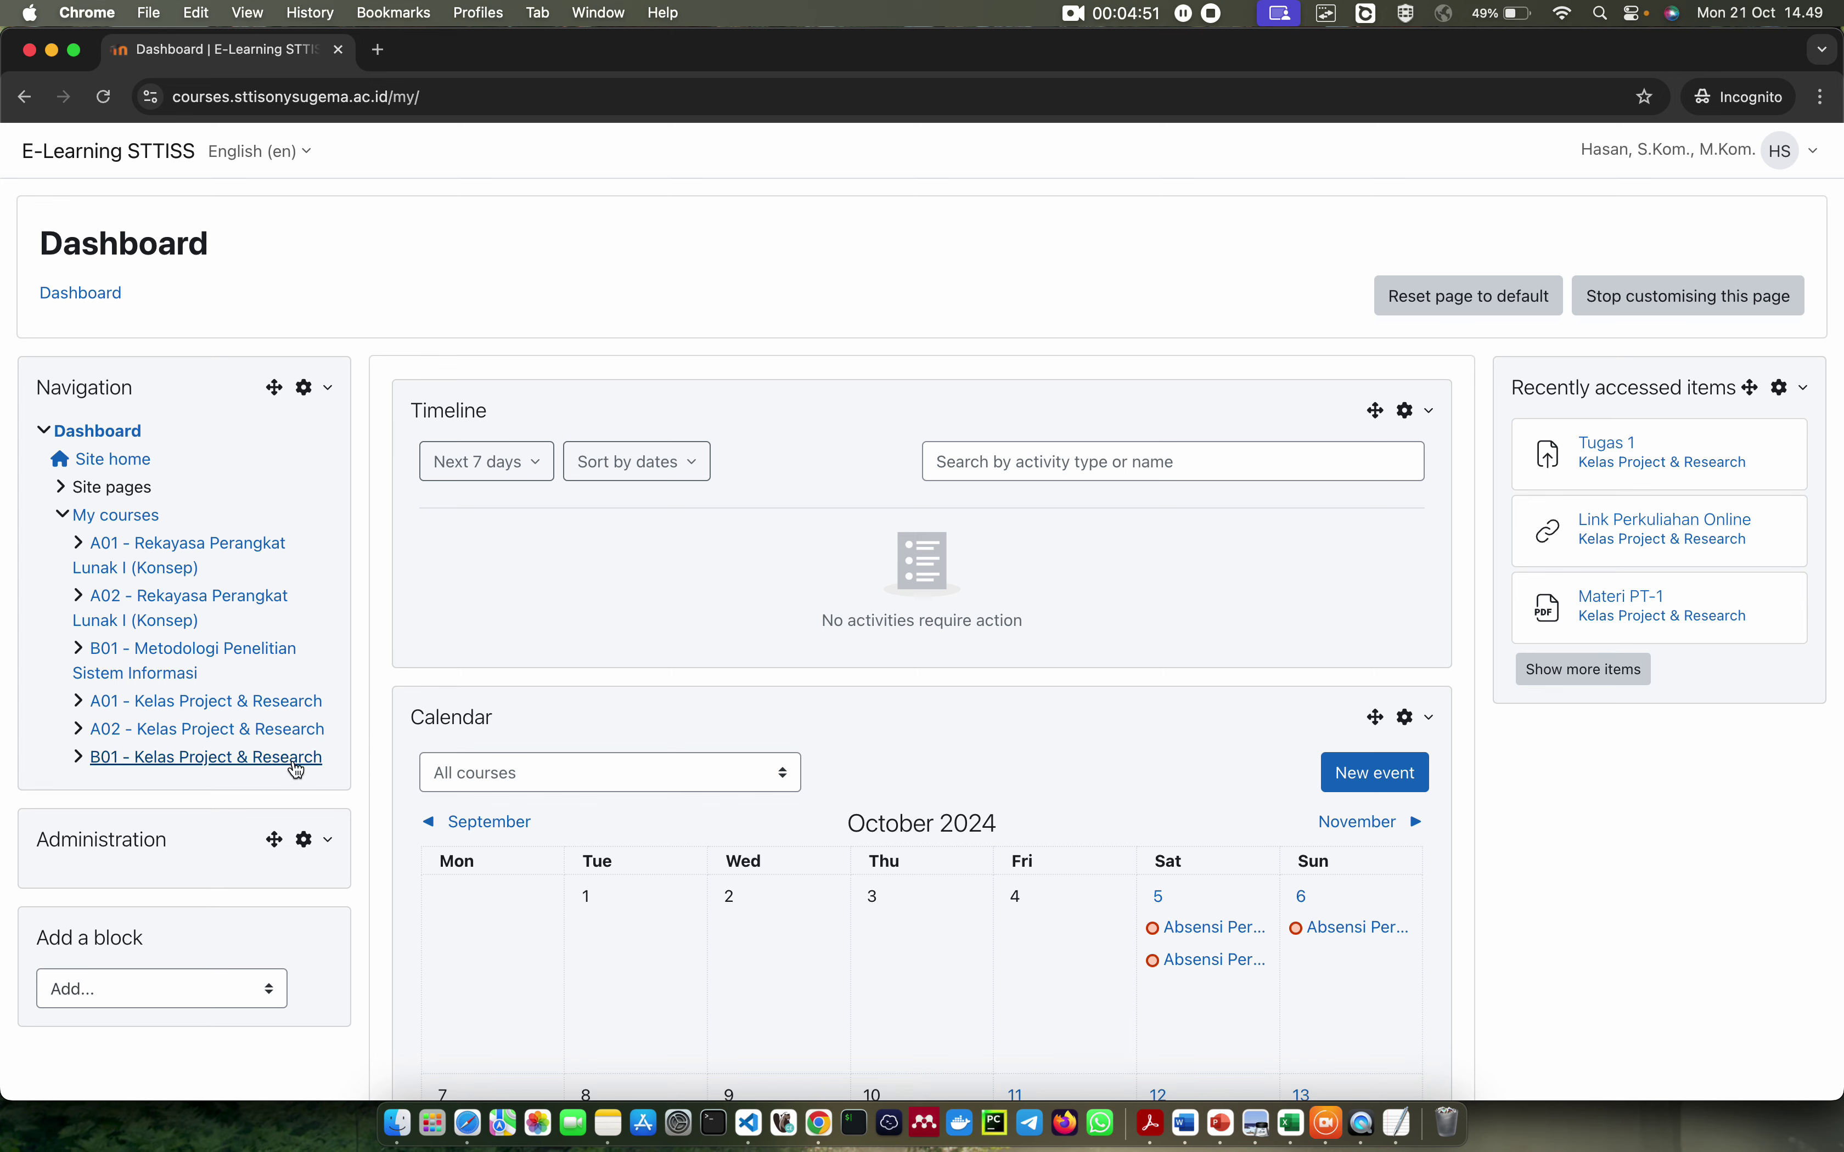
click(252, 772)
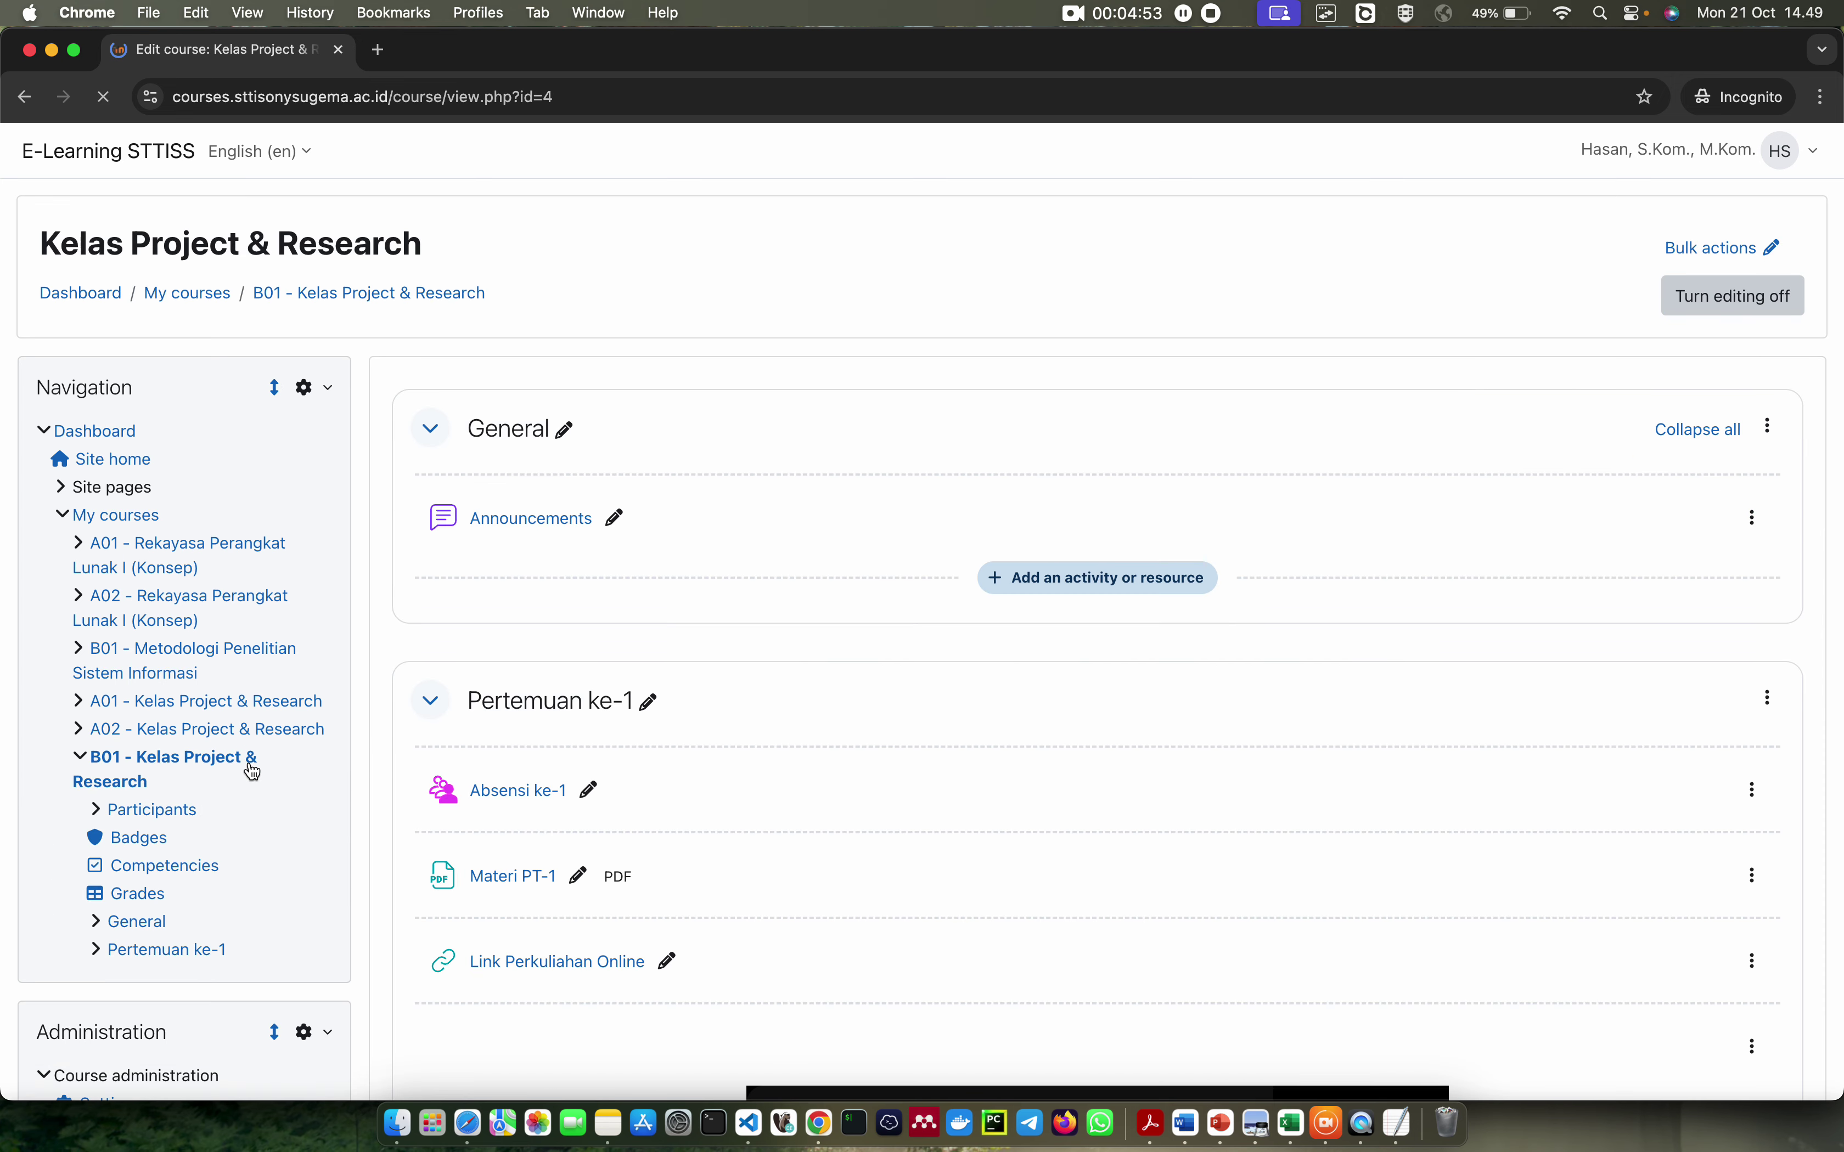
scroll(814, 691, down, 5)
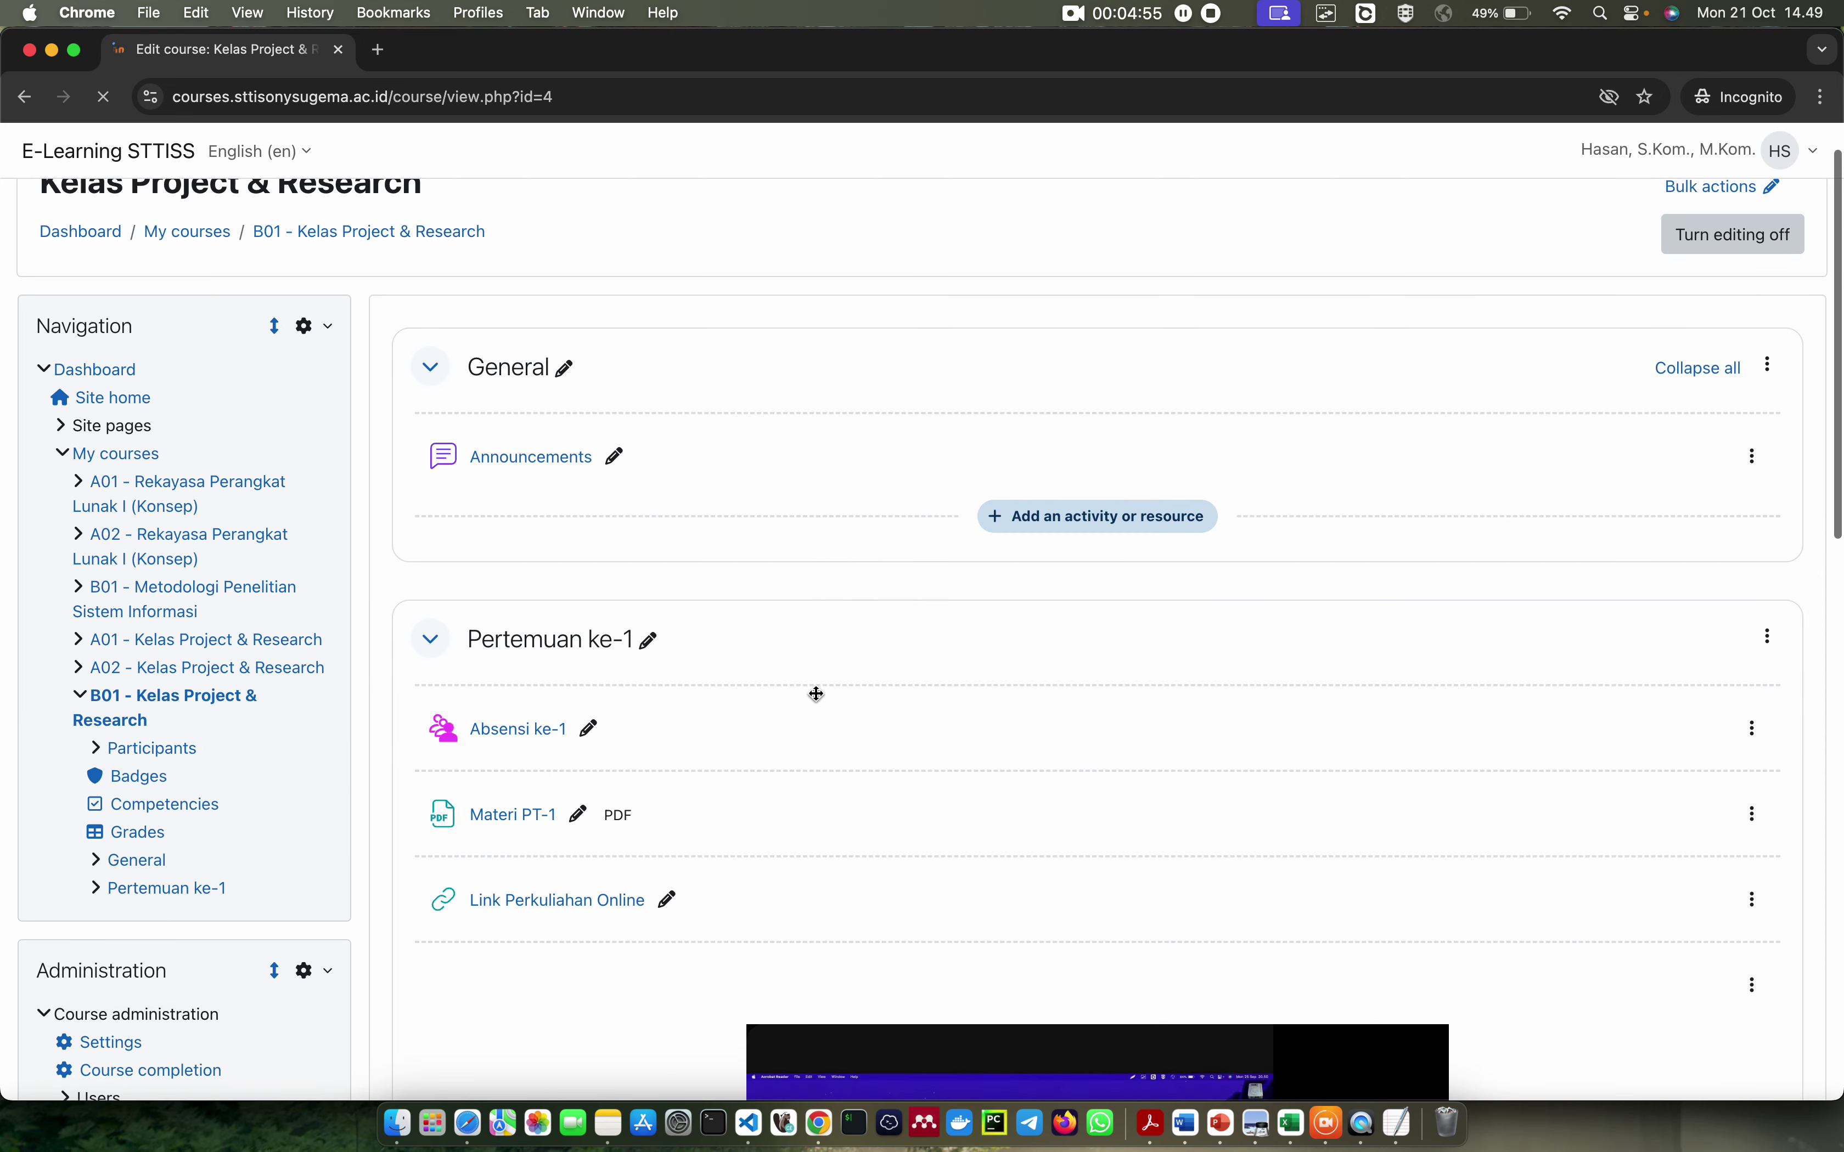
scroll(631, 703, down, 8)
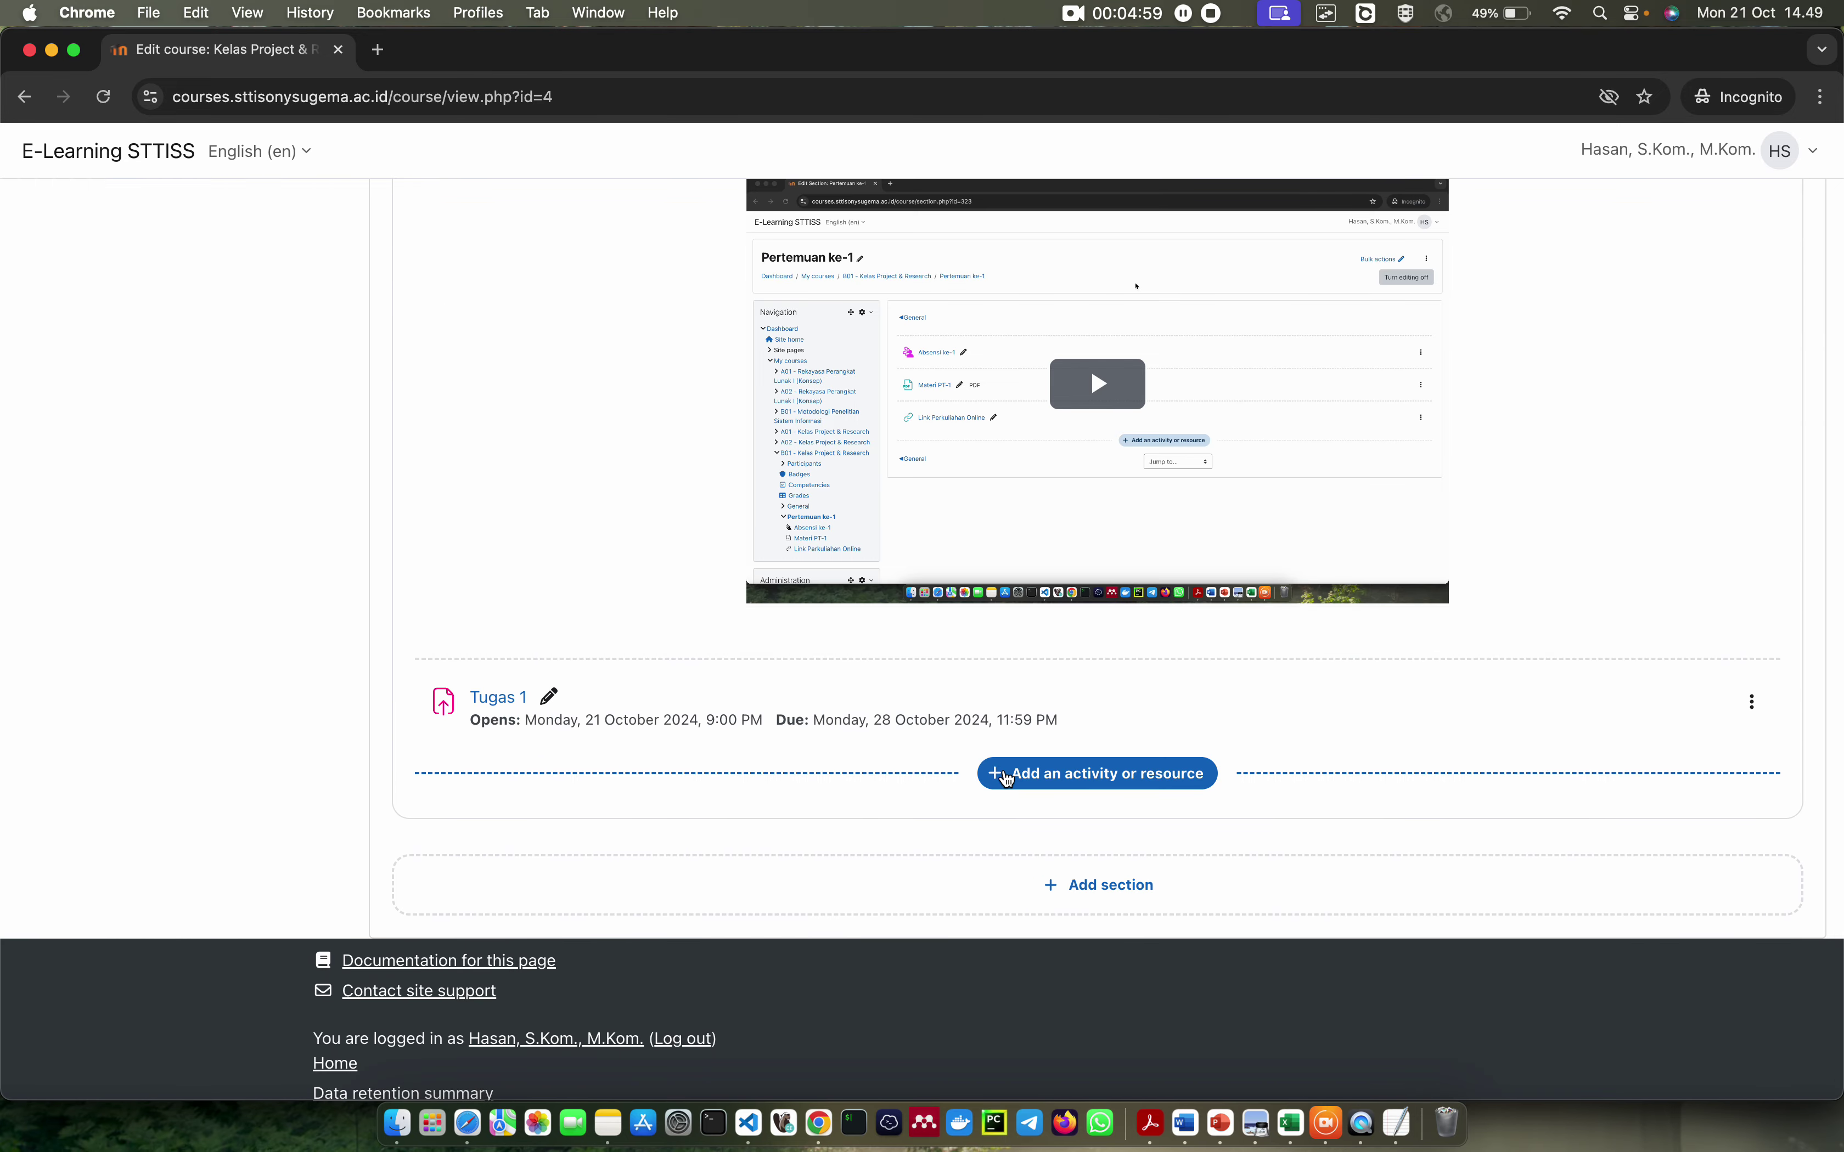
click(1085, 785)
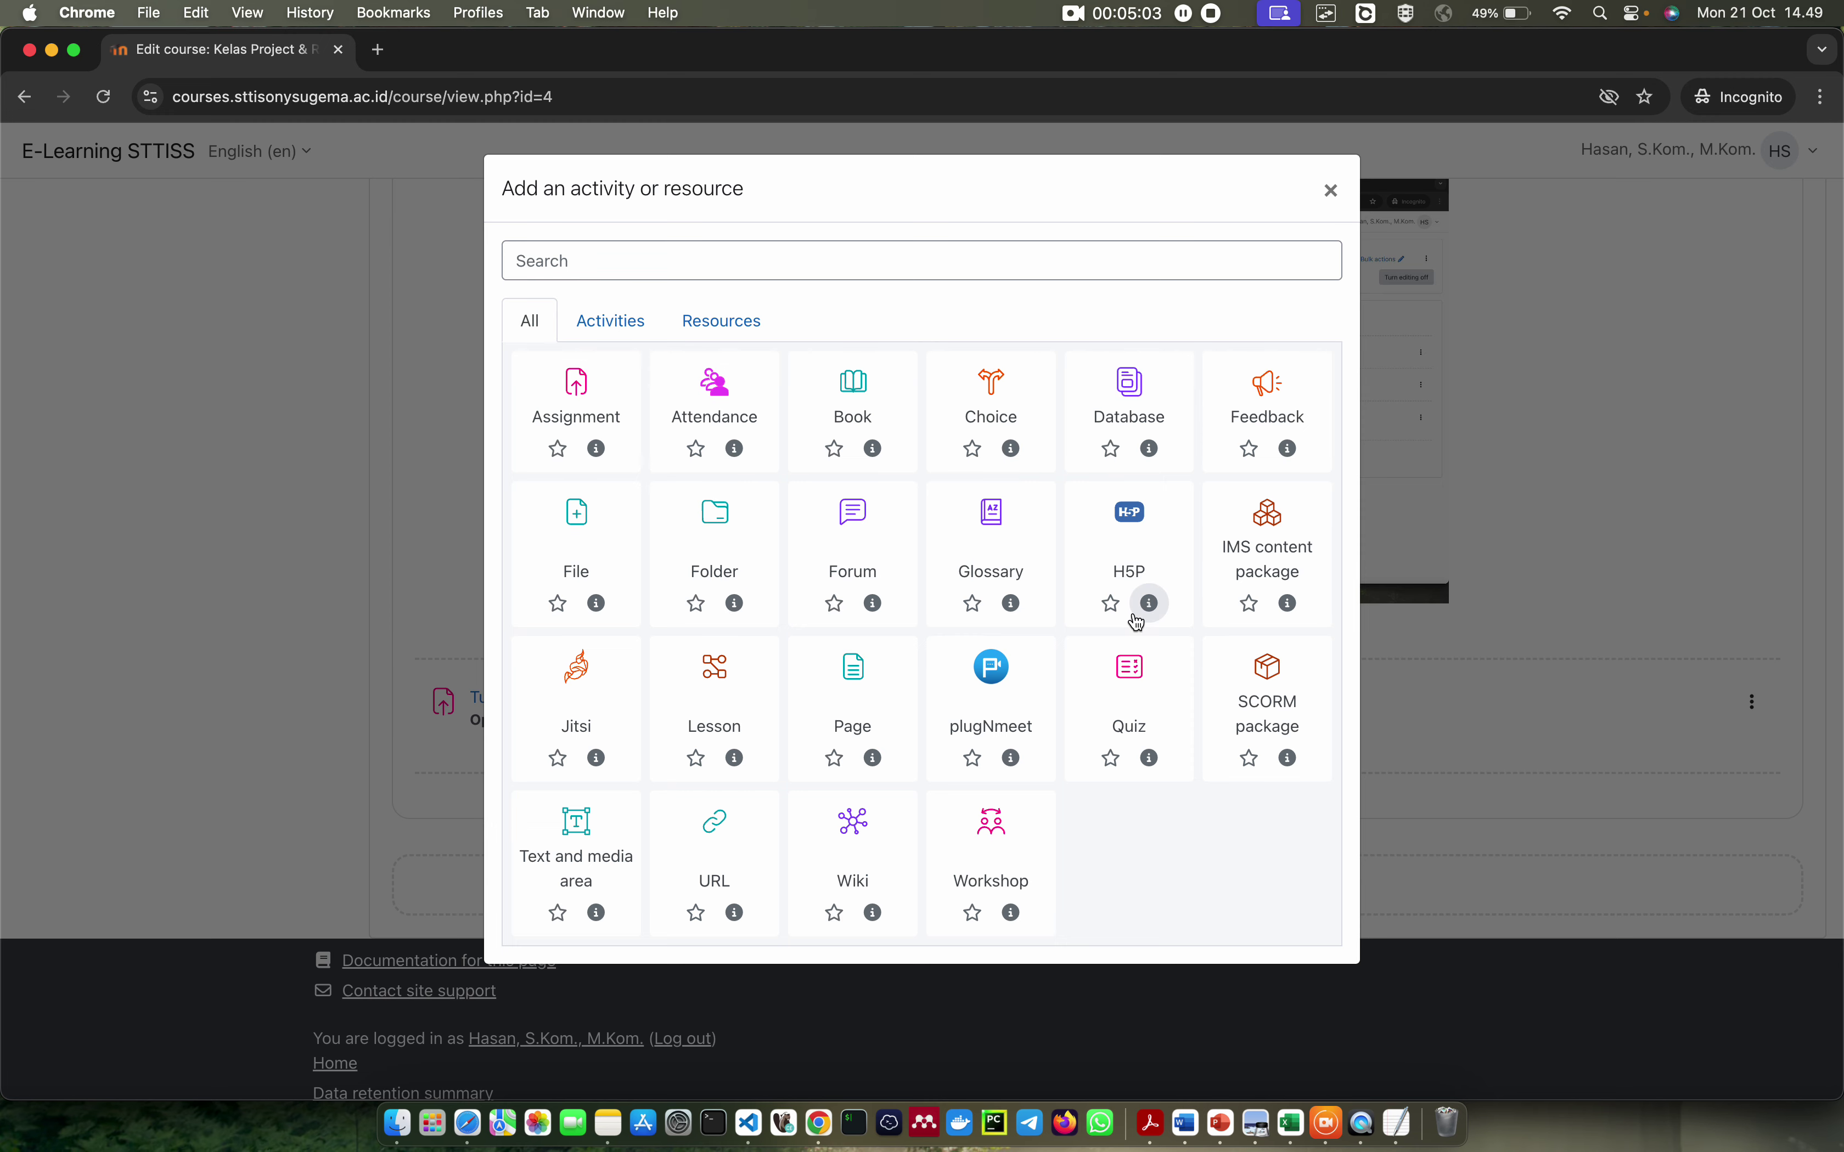
click(1335, 197)
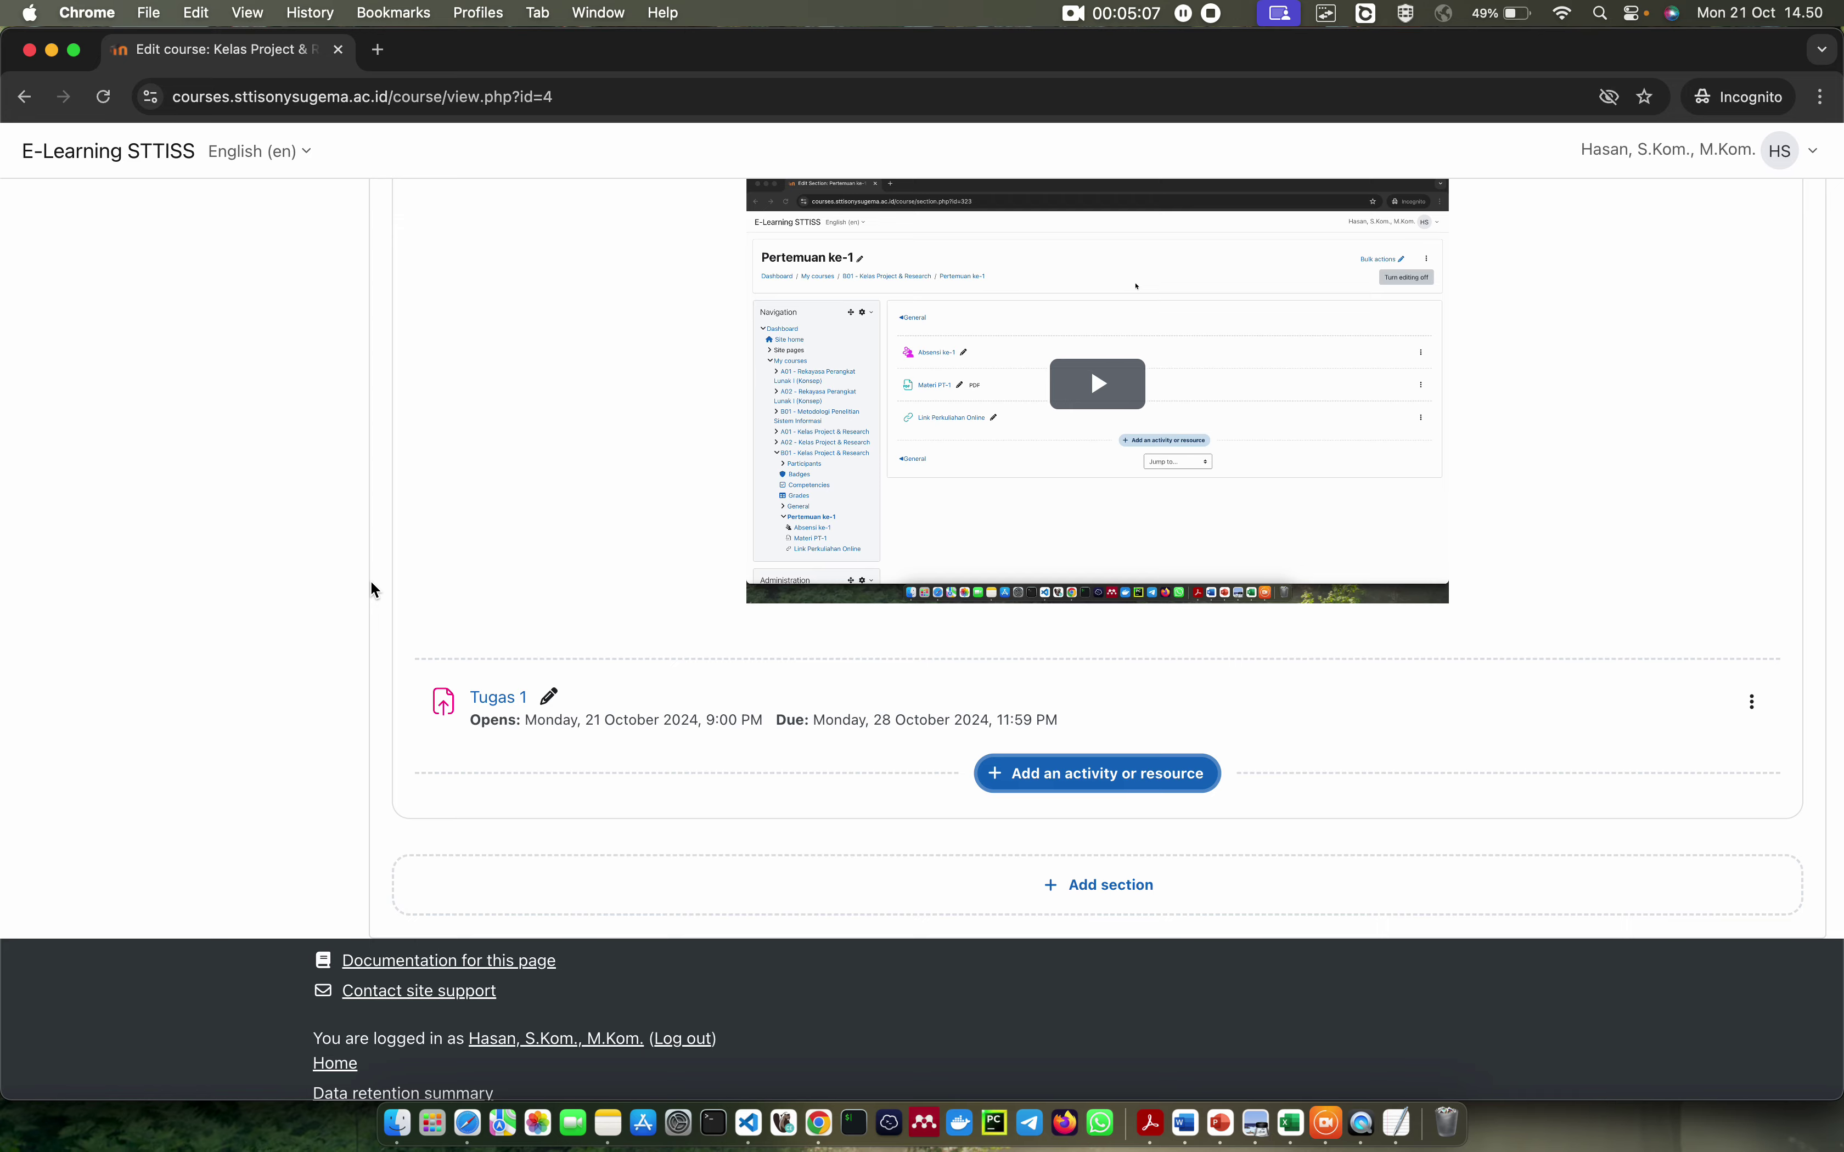
scroll(373, 589, up, 20)
scroll(373, 590, up, 2)
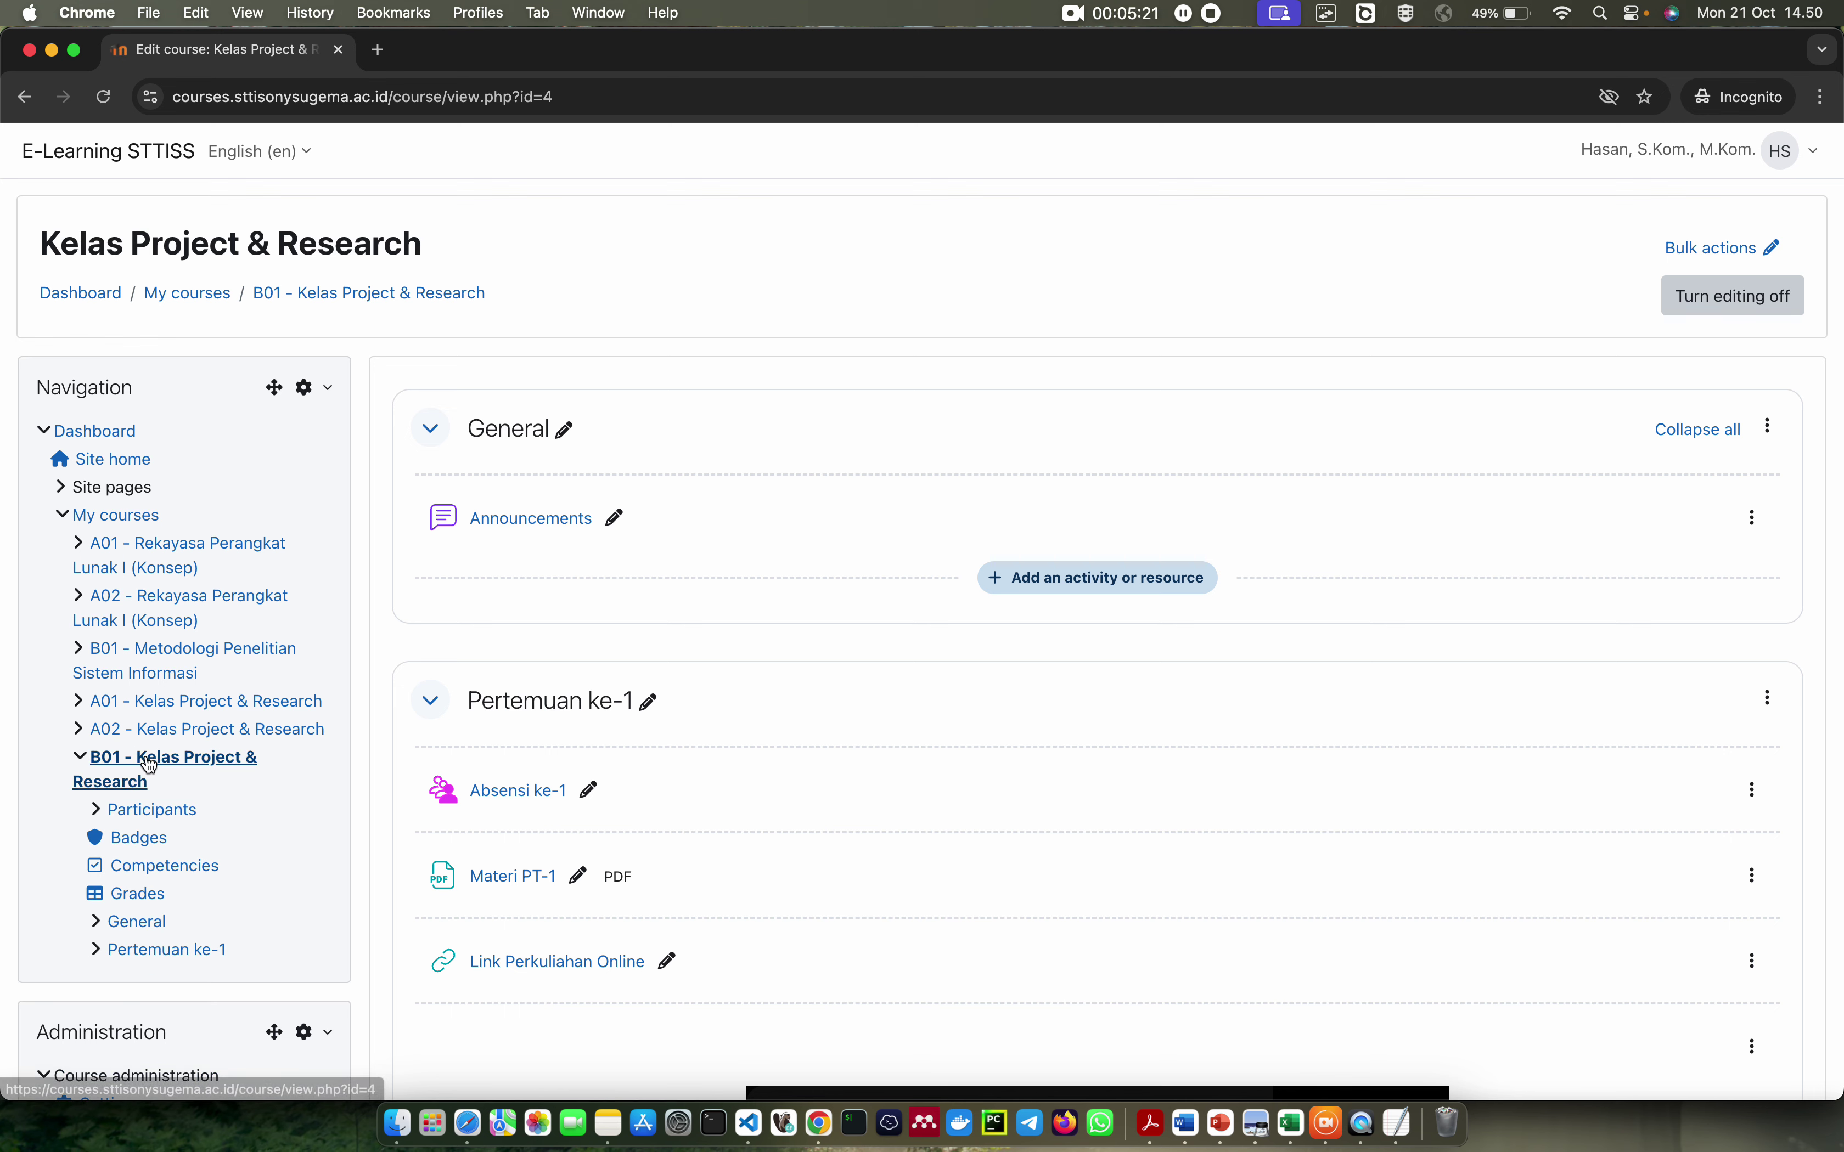
Open the question bank of the B01 - Kelas Project & Research course from its course administration
click(128, 771)
scroll(128, 771, down, 2)
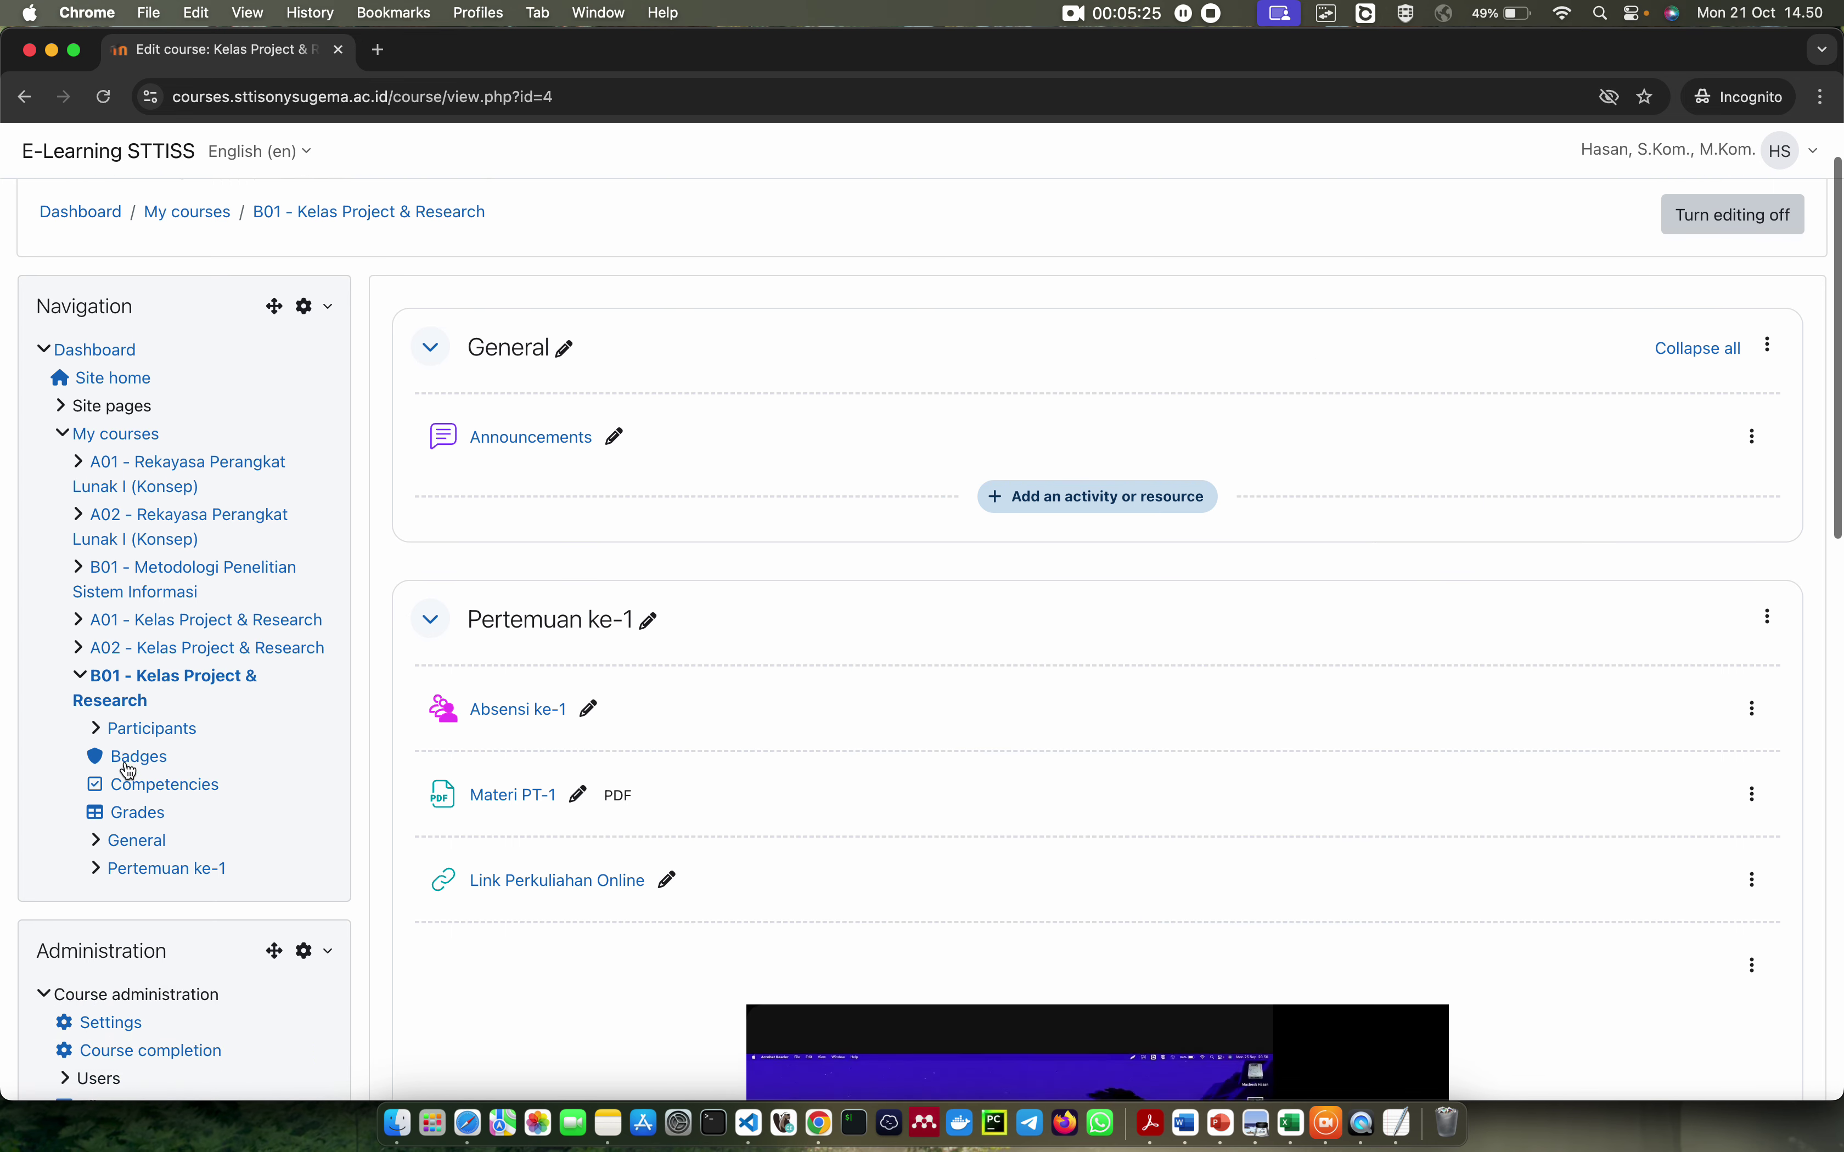
scroll(128, 772, down, 2)
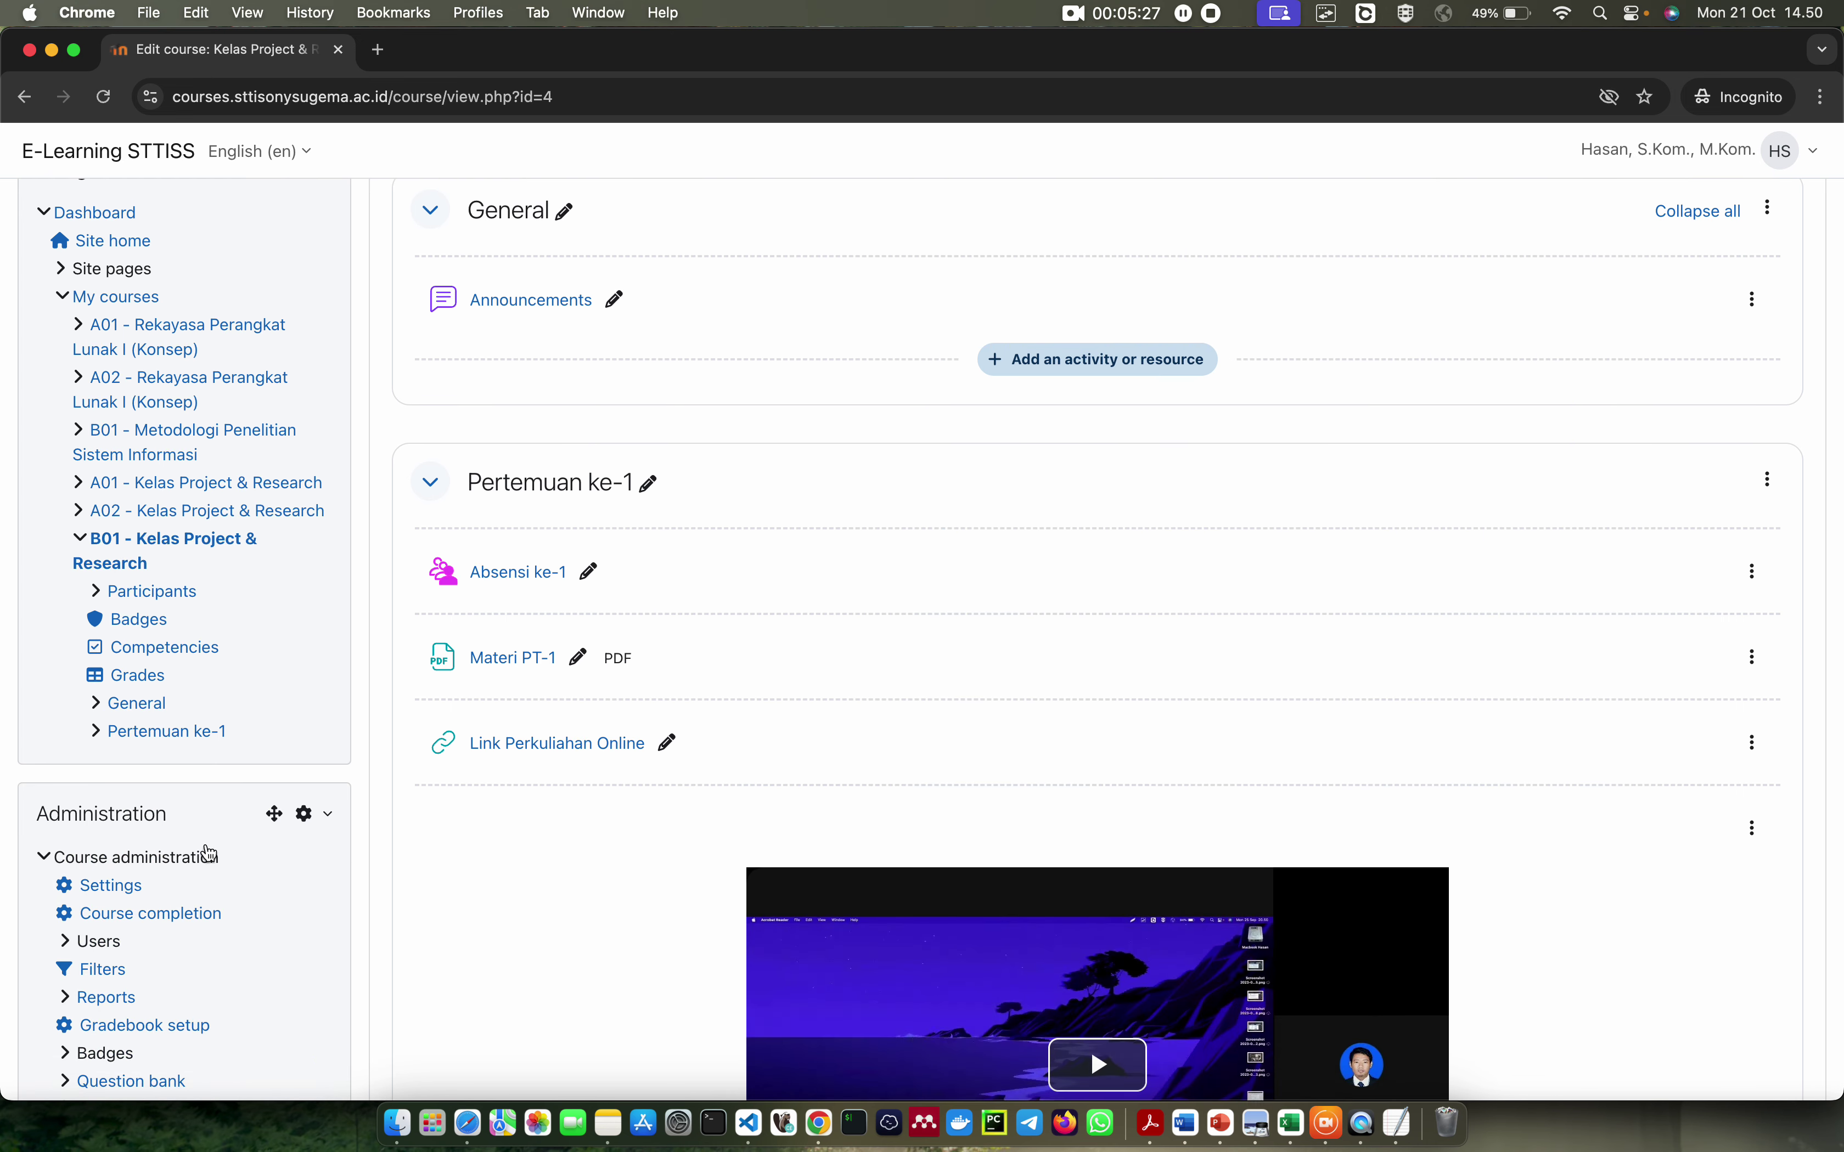
scroll(194, 860, down, 3)
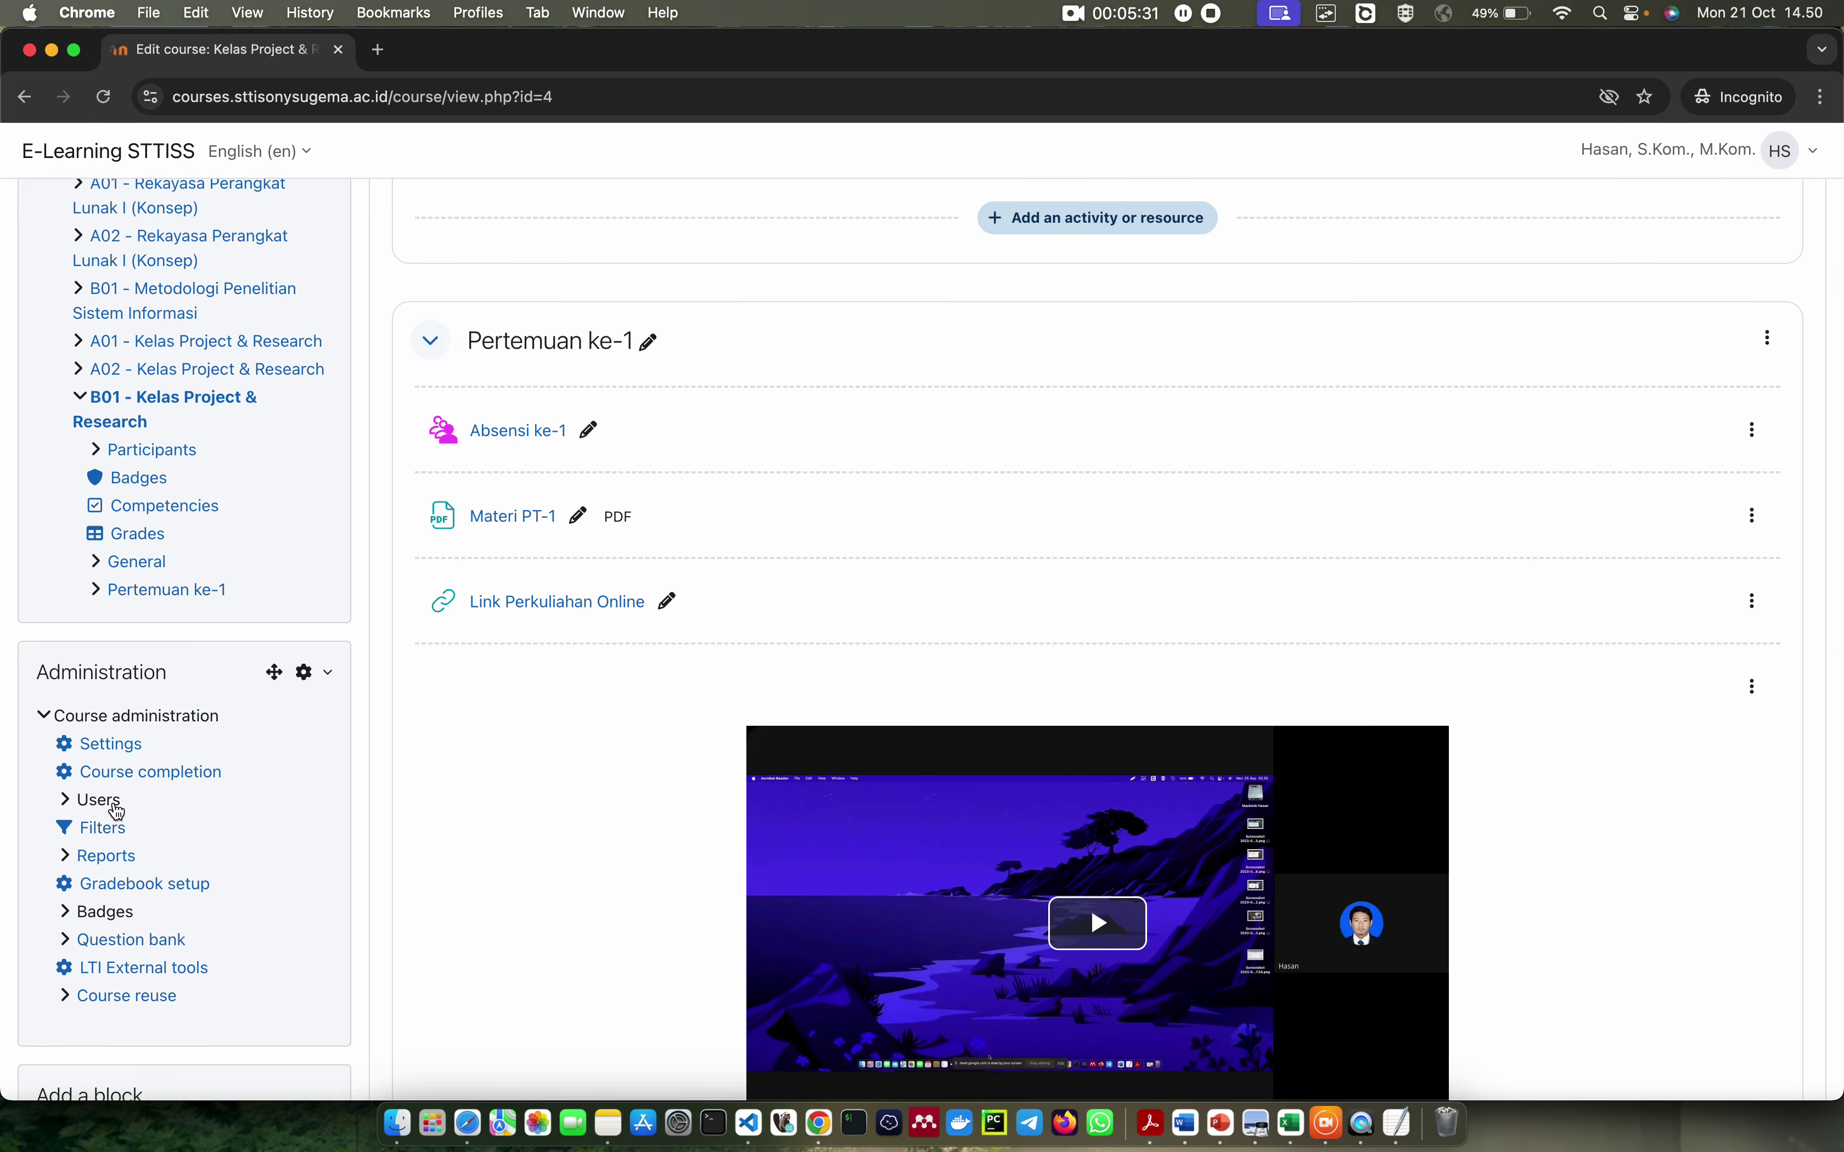
scroll(90, 771, down, 1)
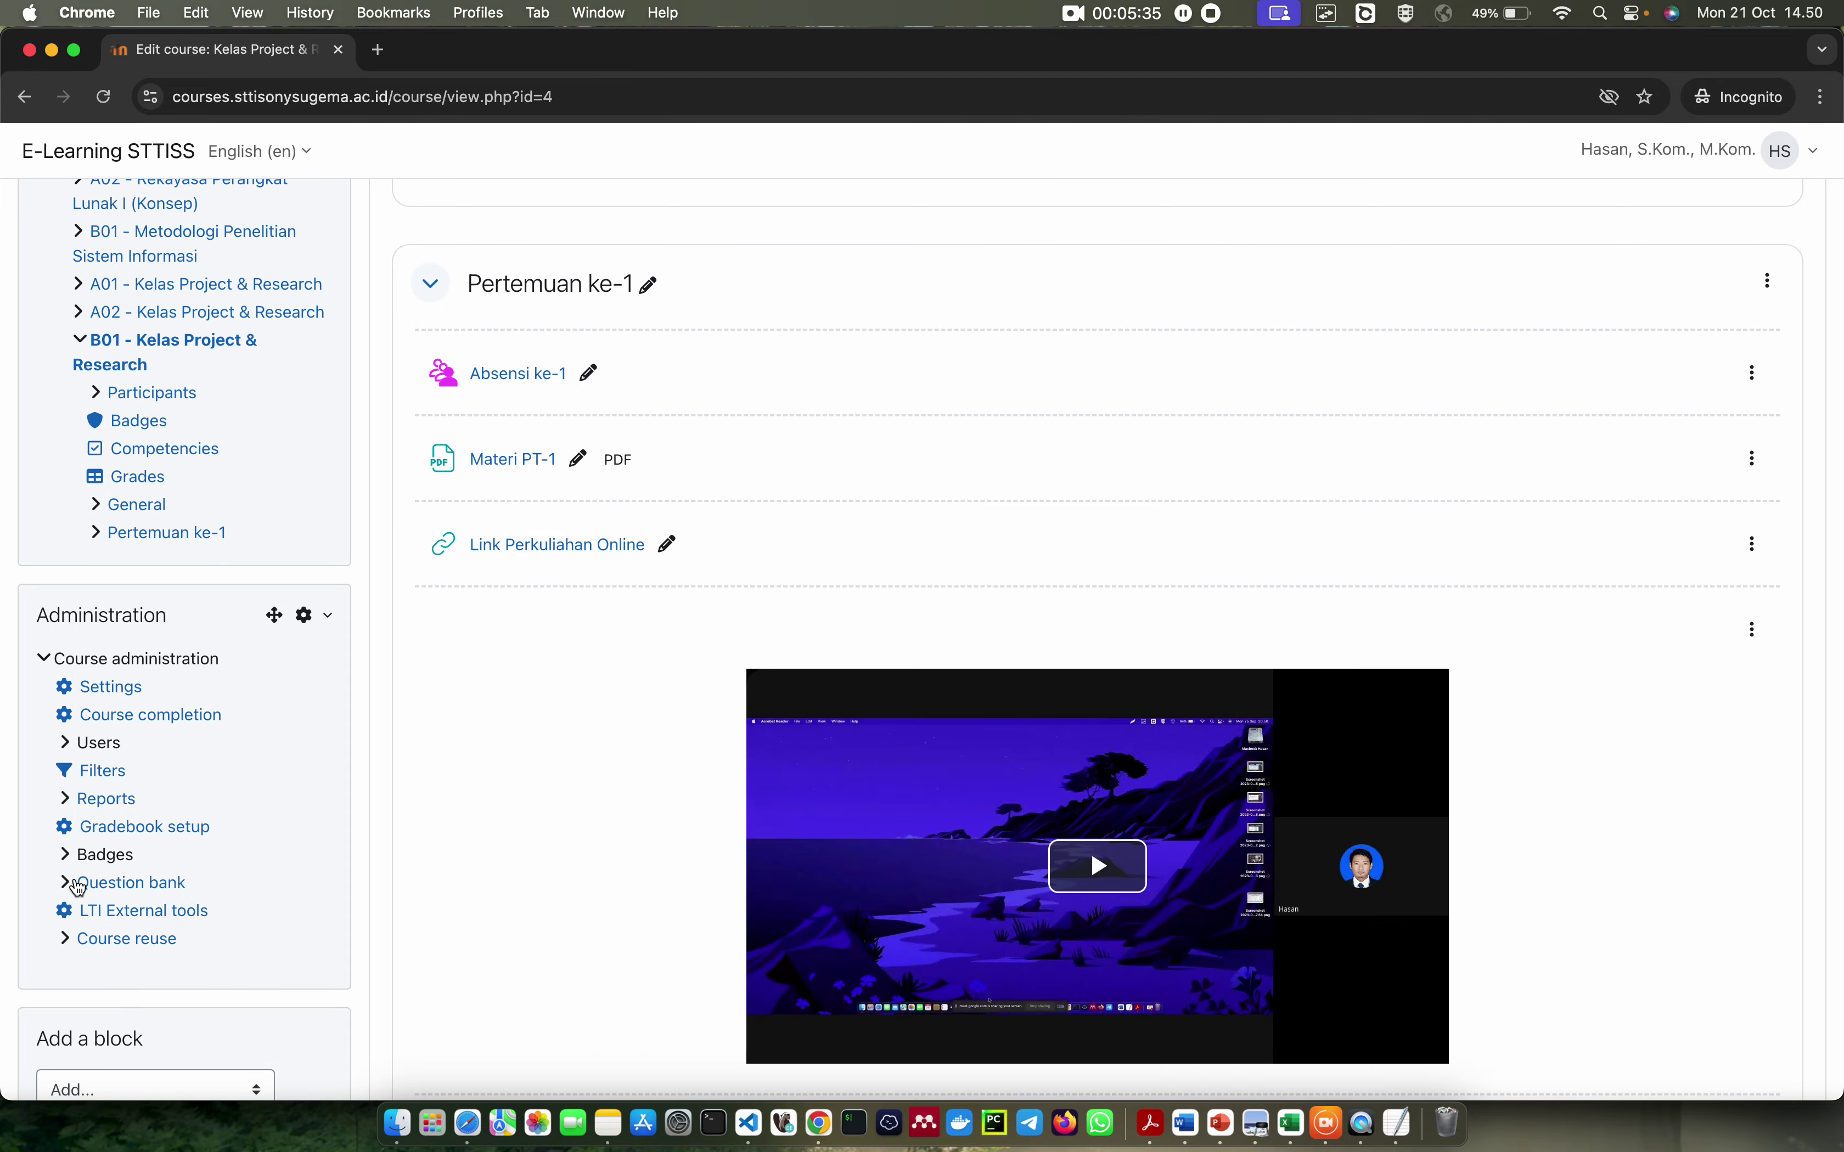
click(109, 885)
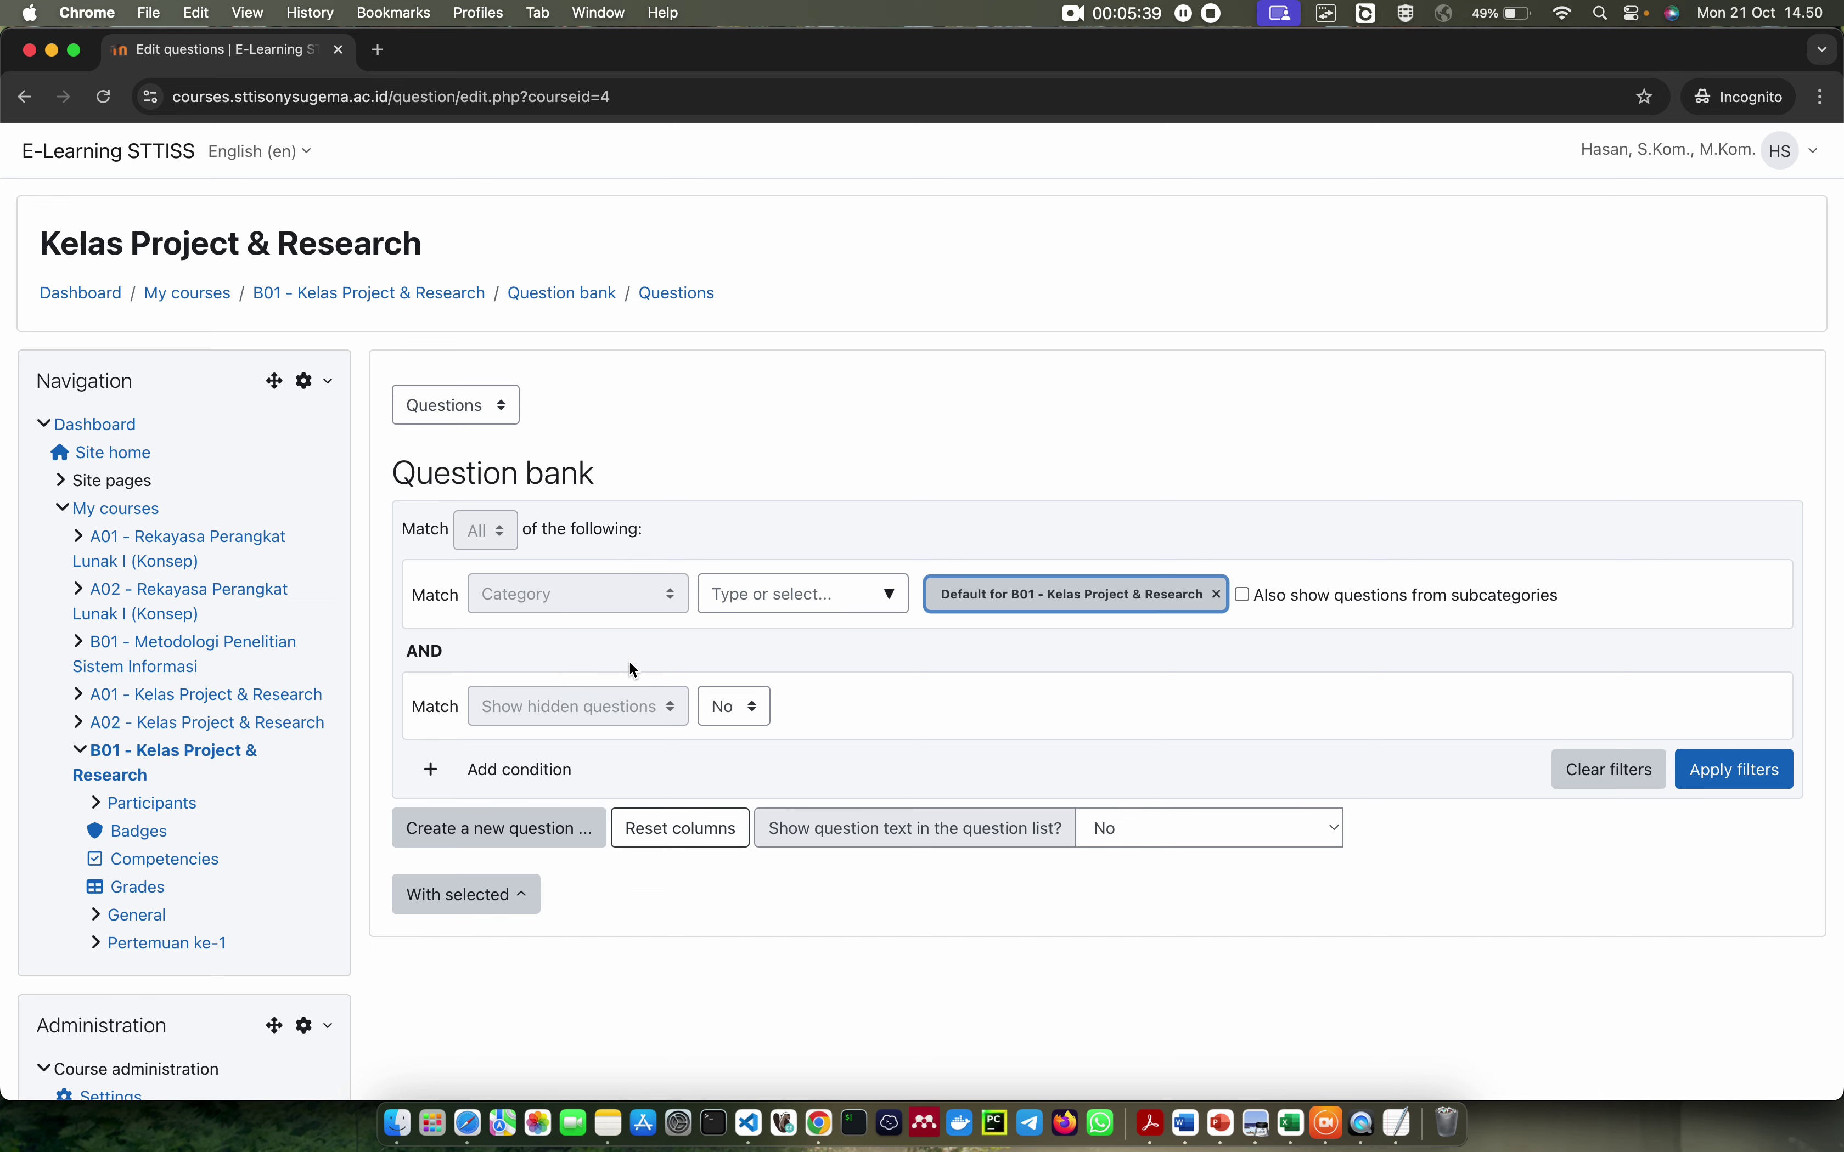
Open the question bank's import page and select Aiken format as the file format
scroll(202, 887, down, 5)
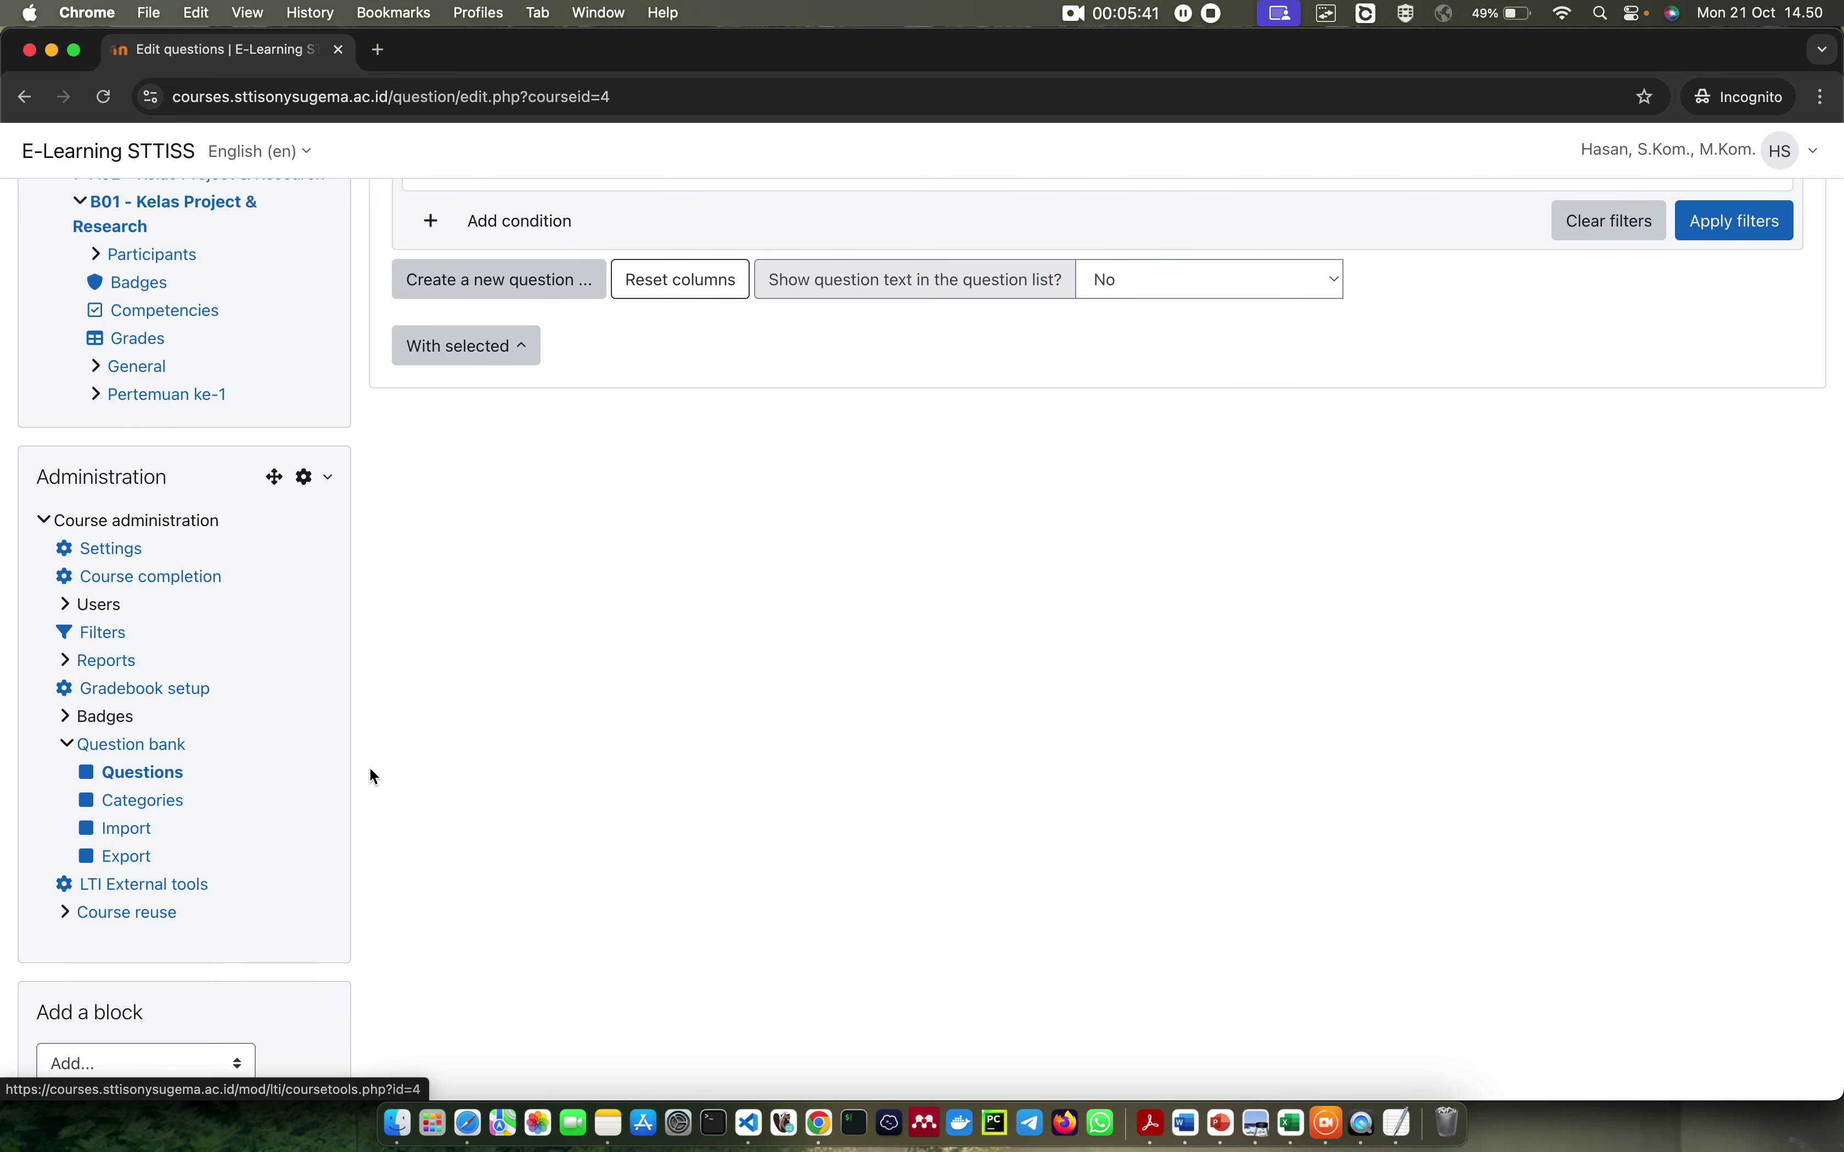
click(126, 830)
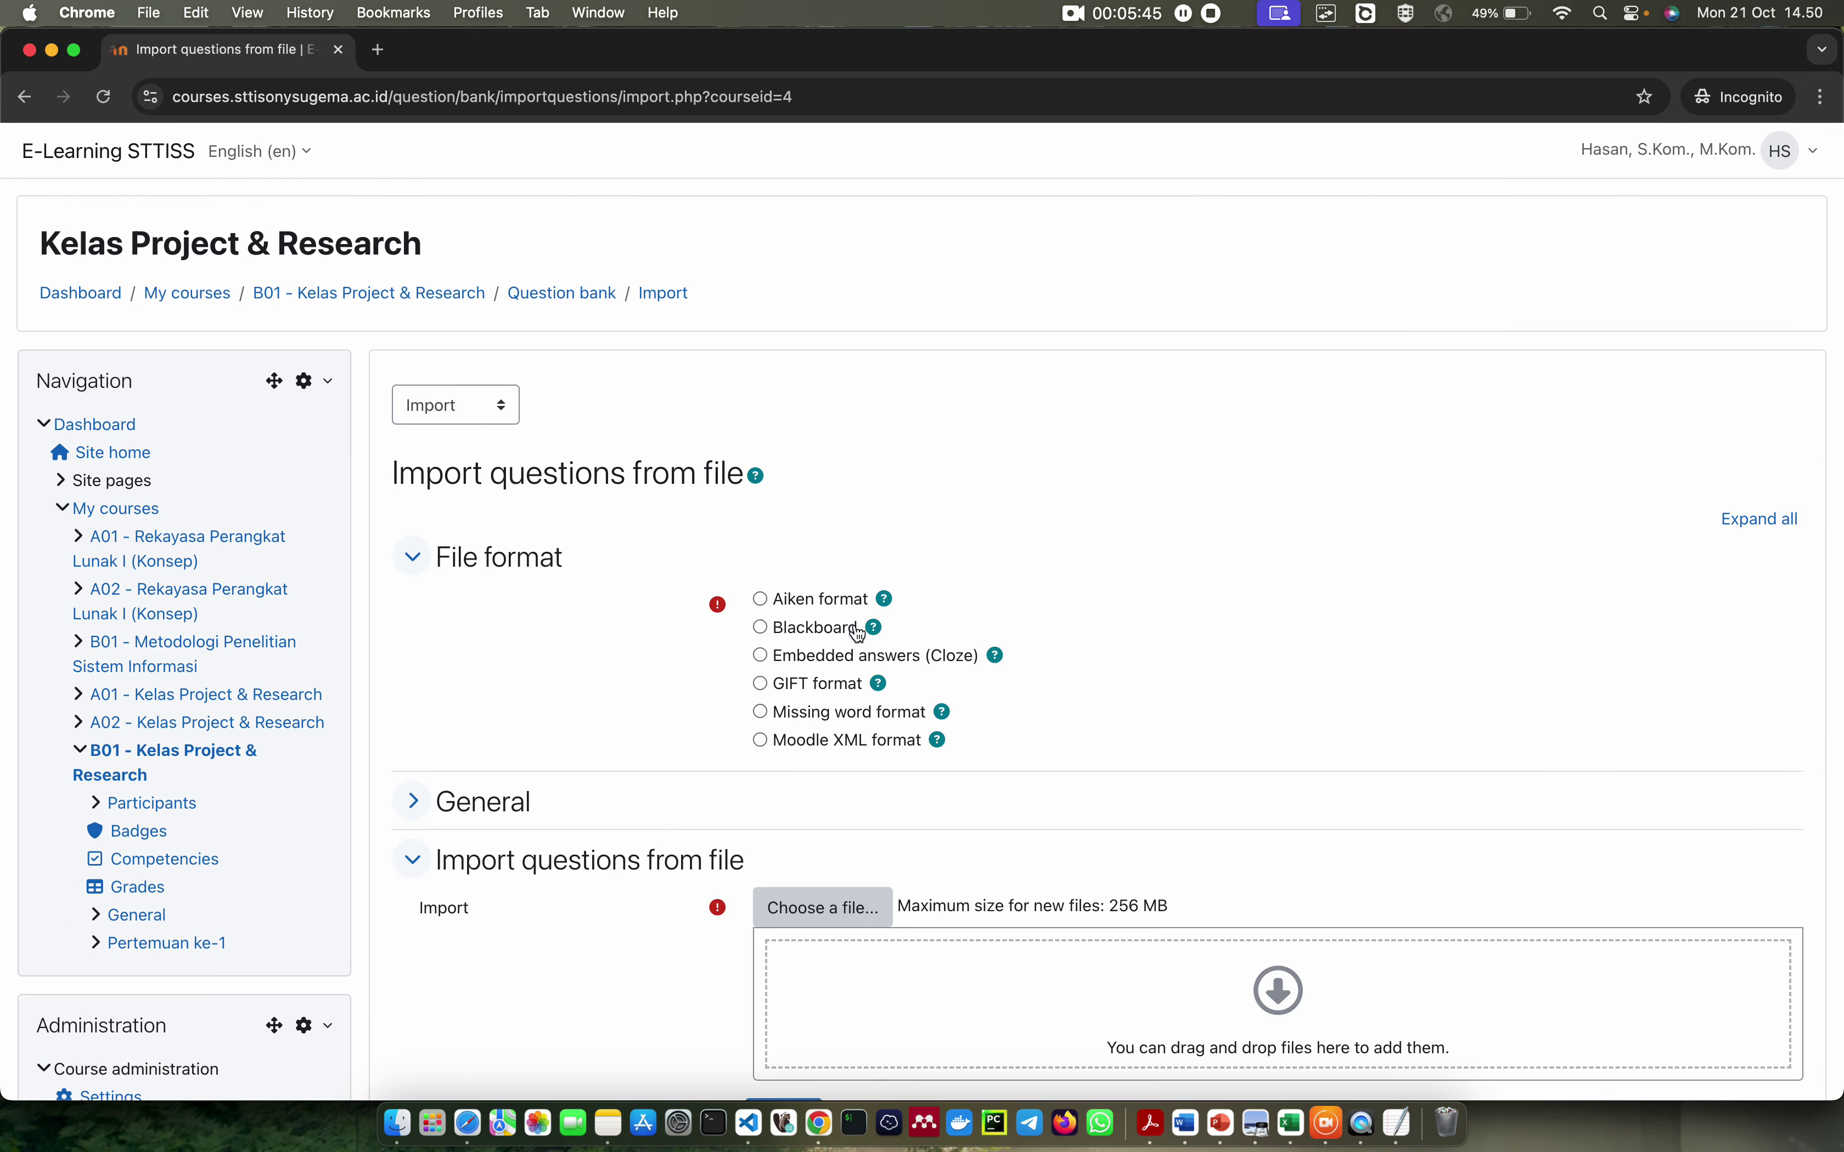
scroll(1026, 358, down, 1)
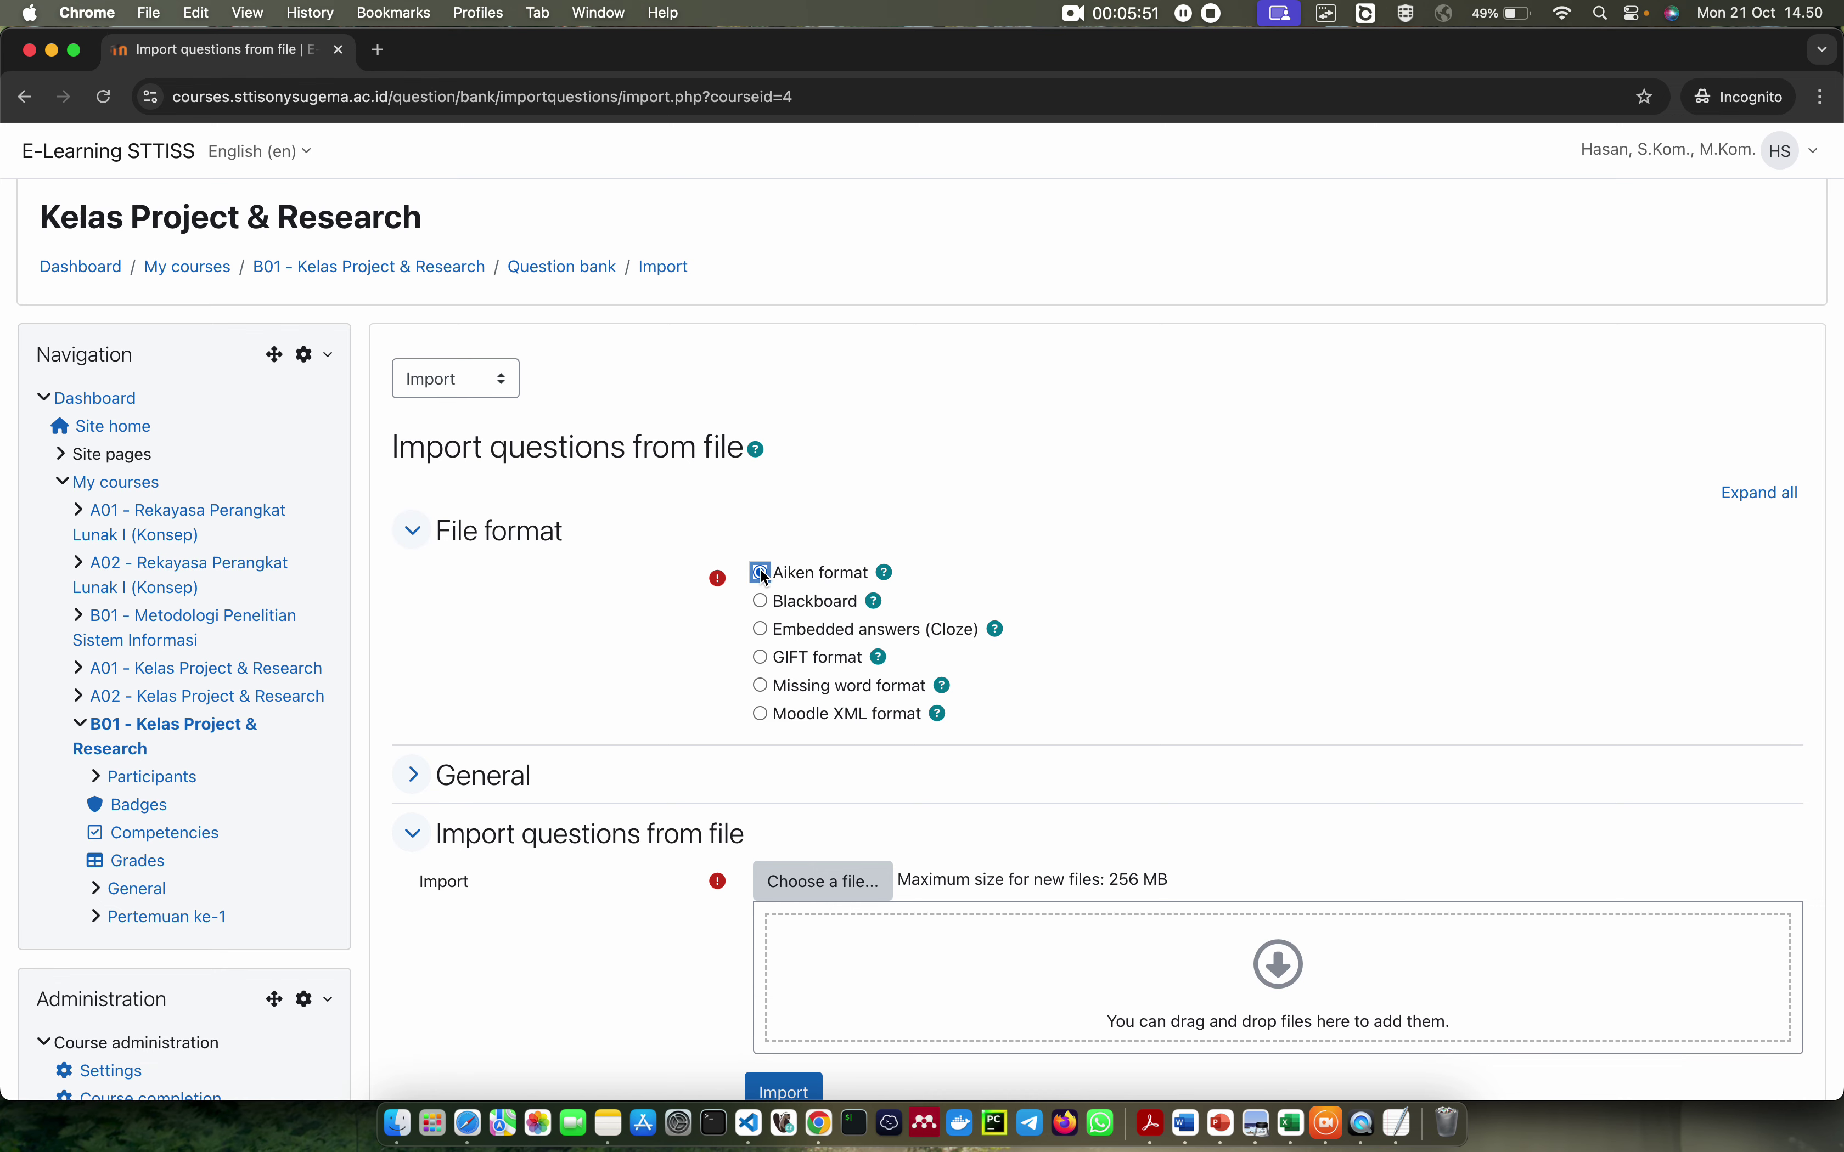
Upload Tugas-2.txt from the 2024-2025 RPL I (Terapan) folder as the question import file
scroll(760, 568, down, 5)
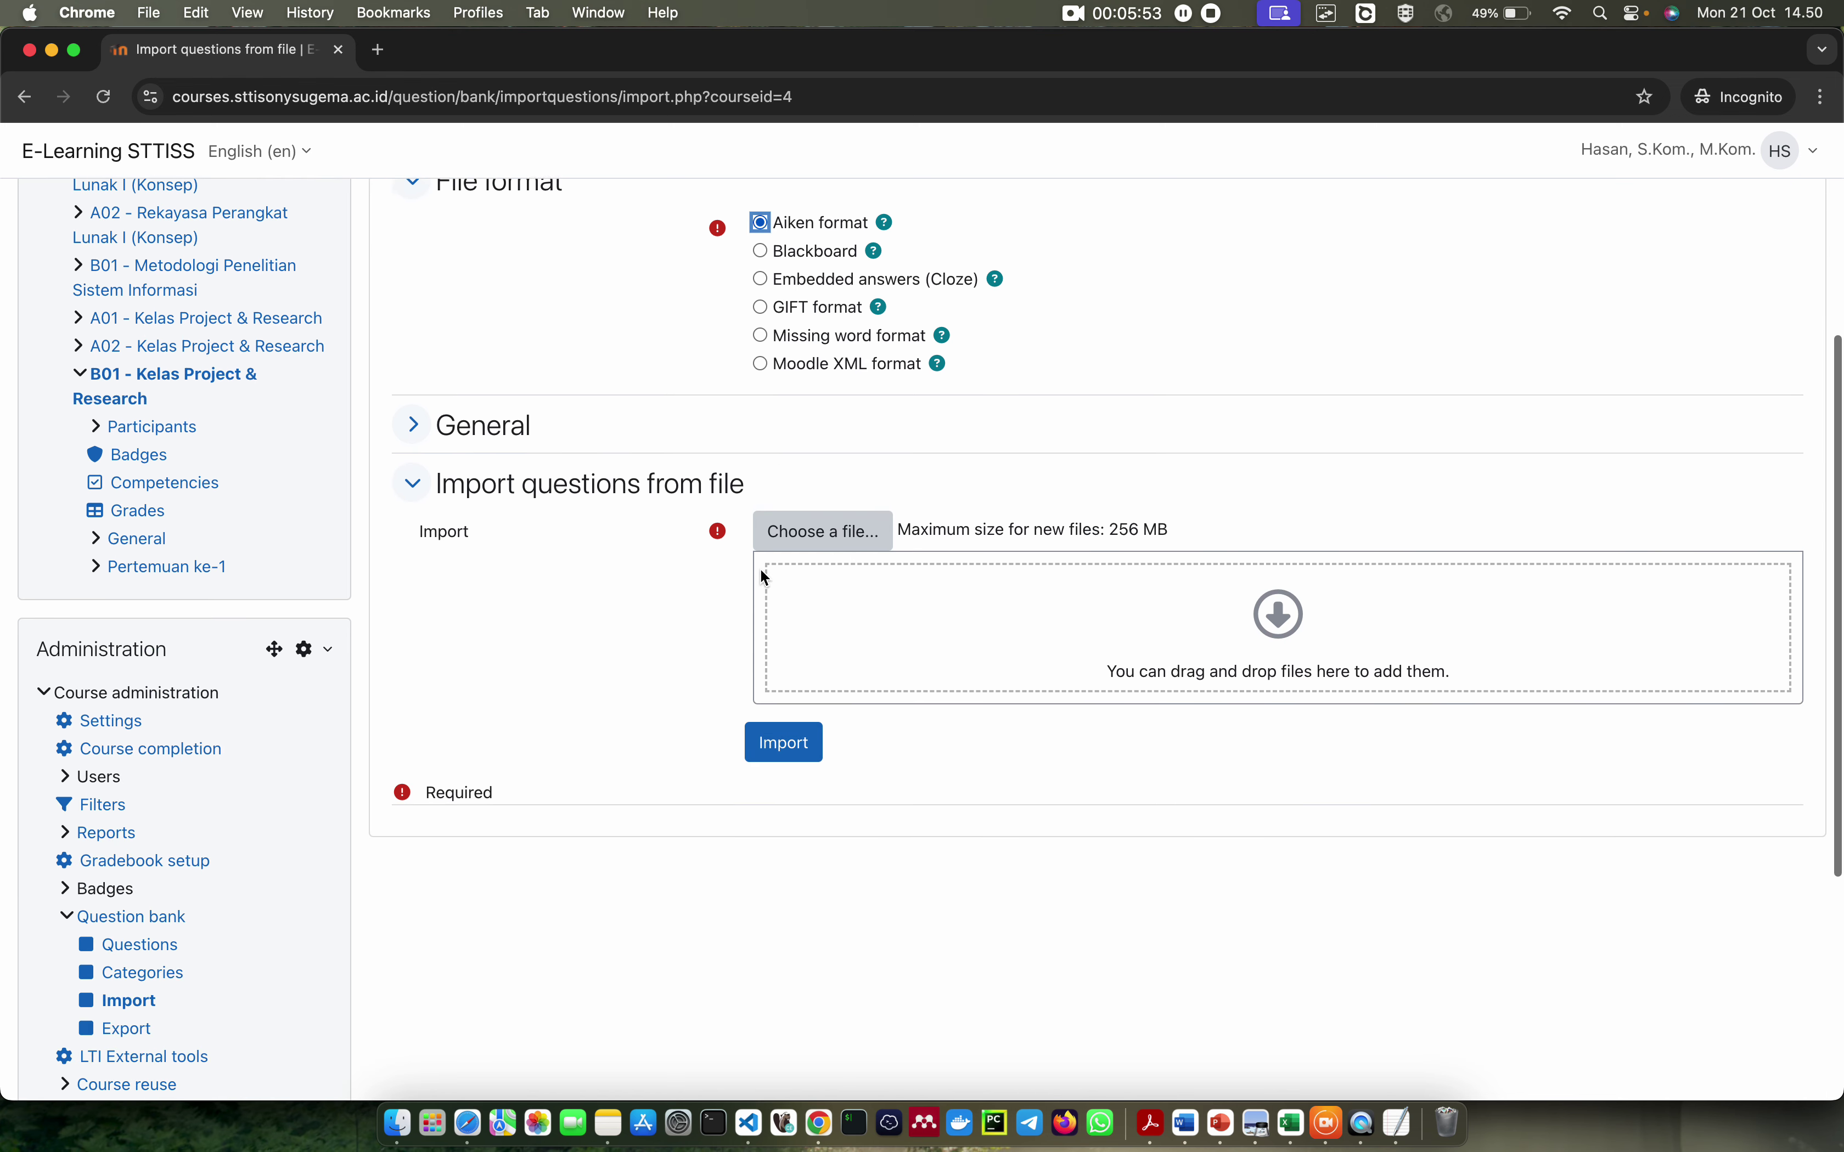
click(859, 508)
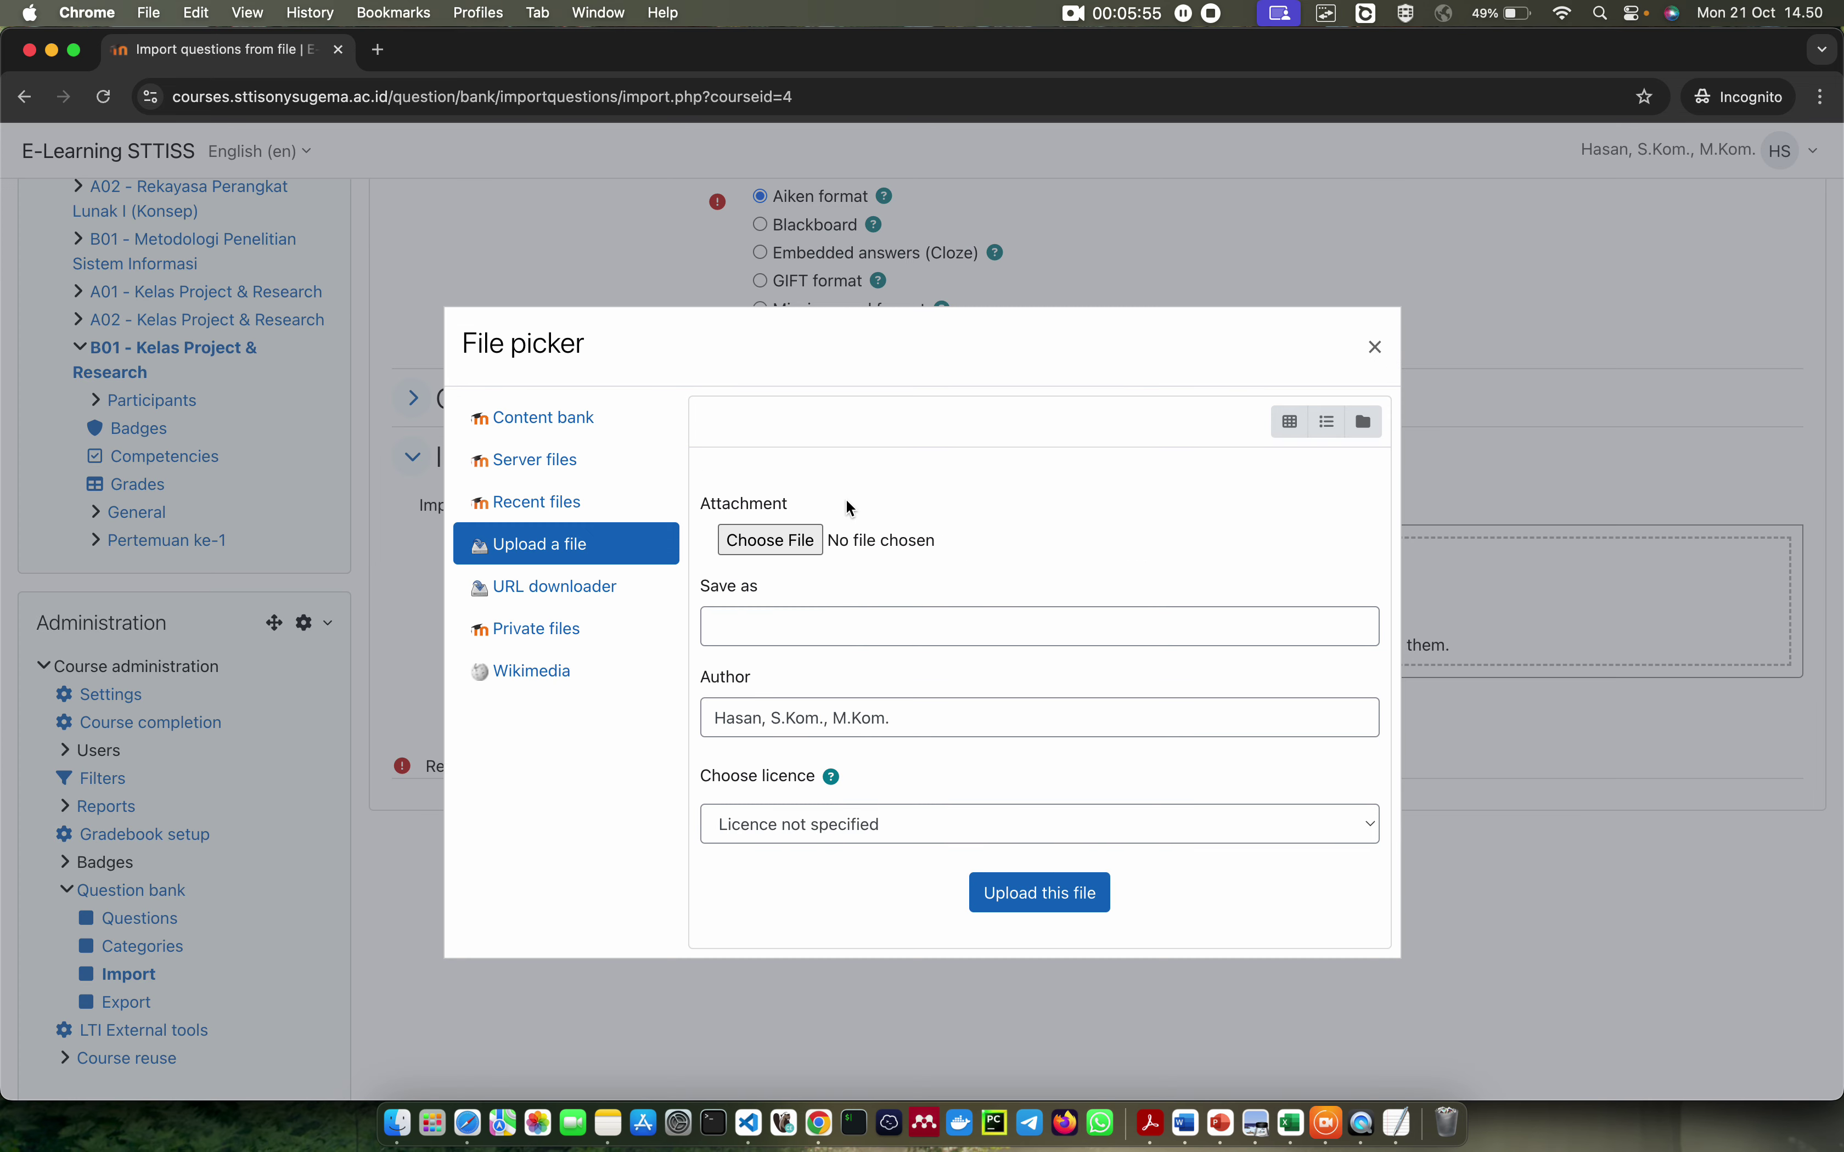
click(788, 534)
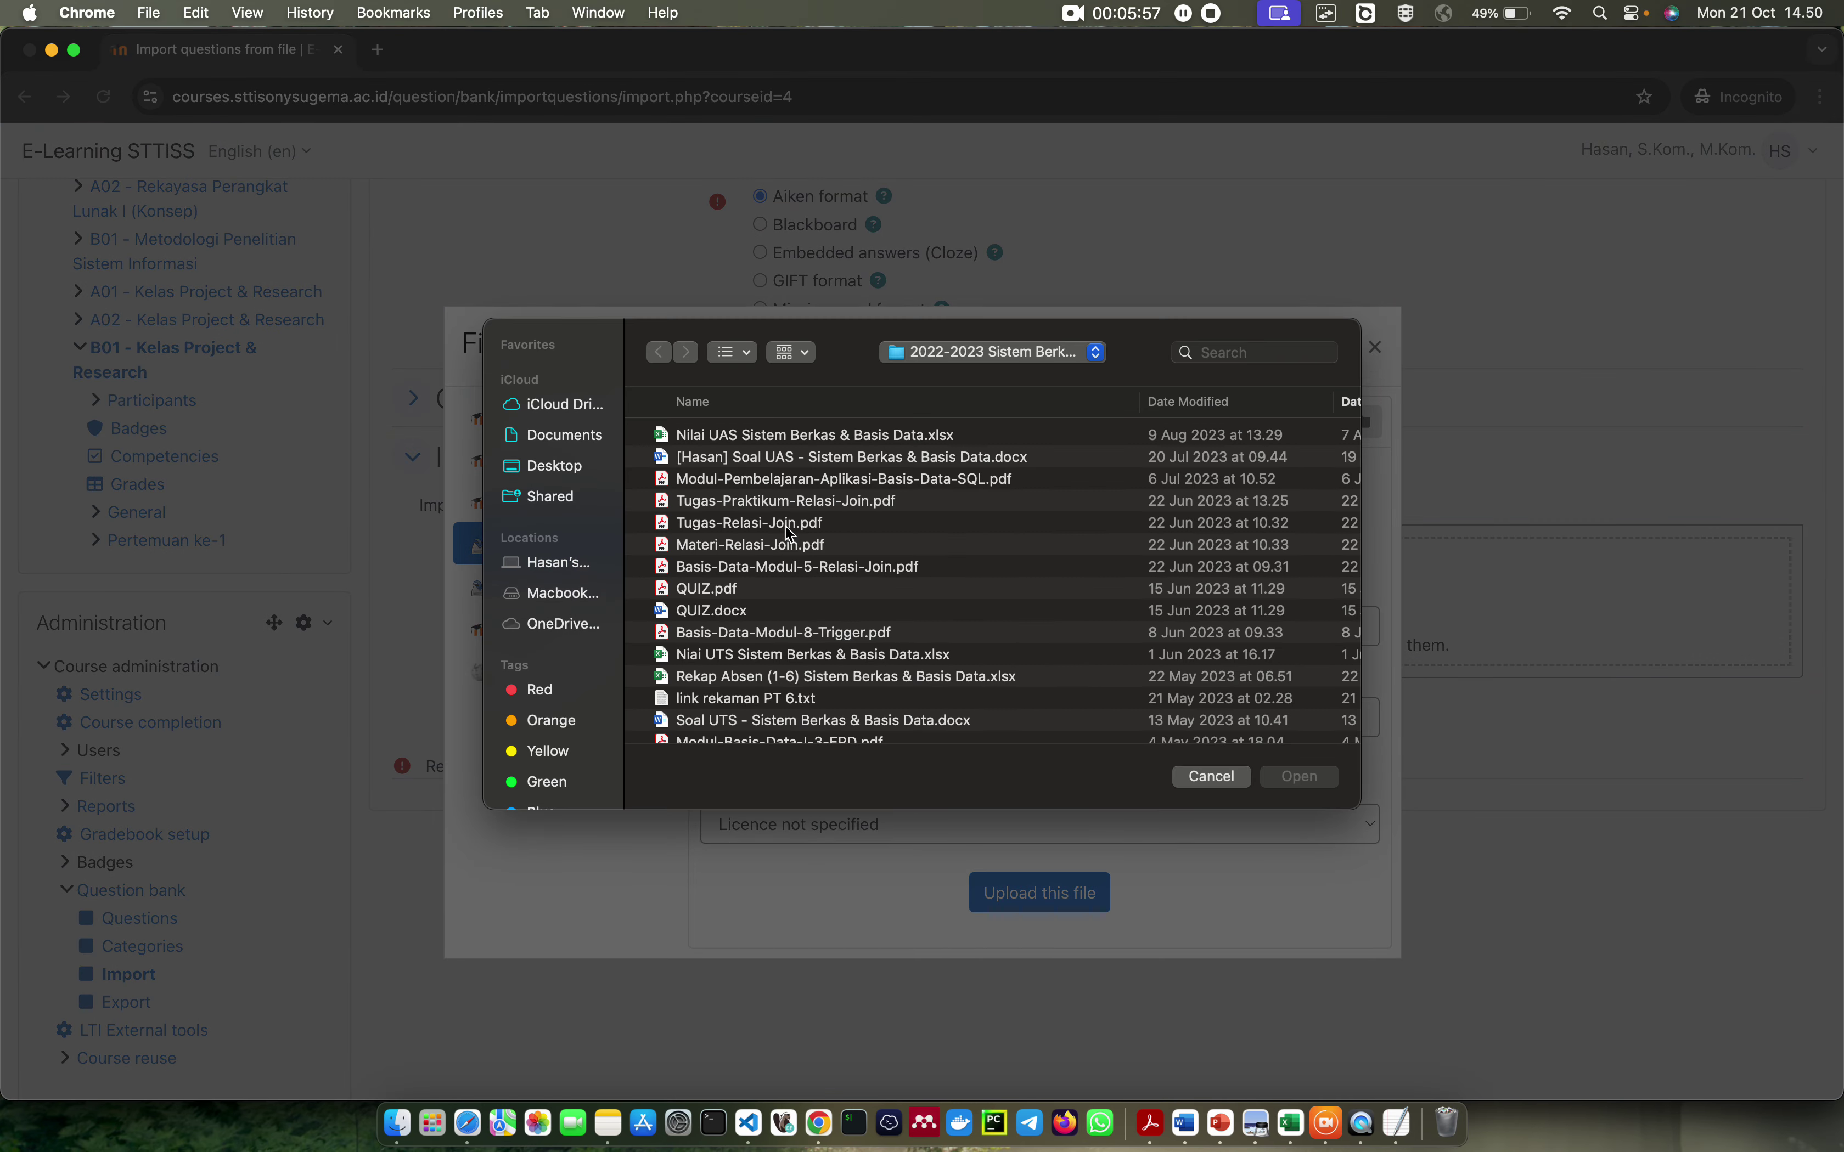
click(962, 355)
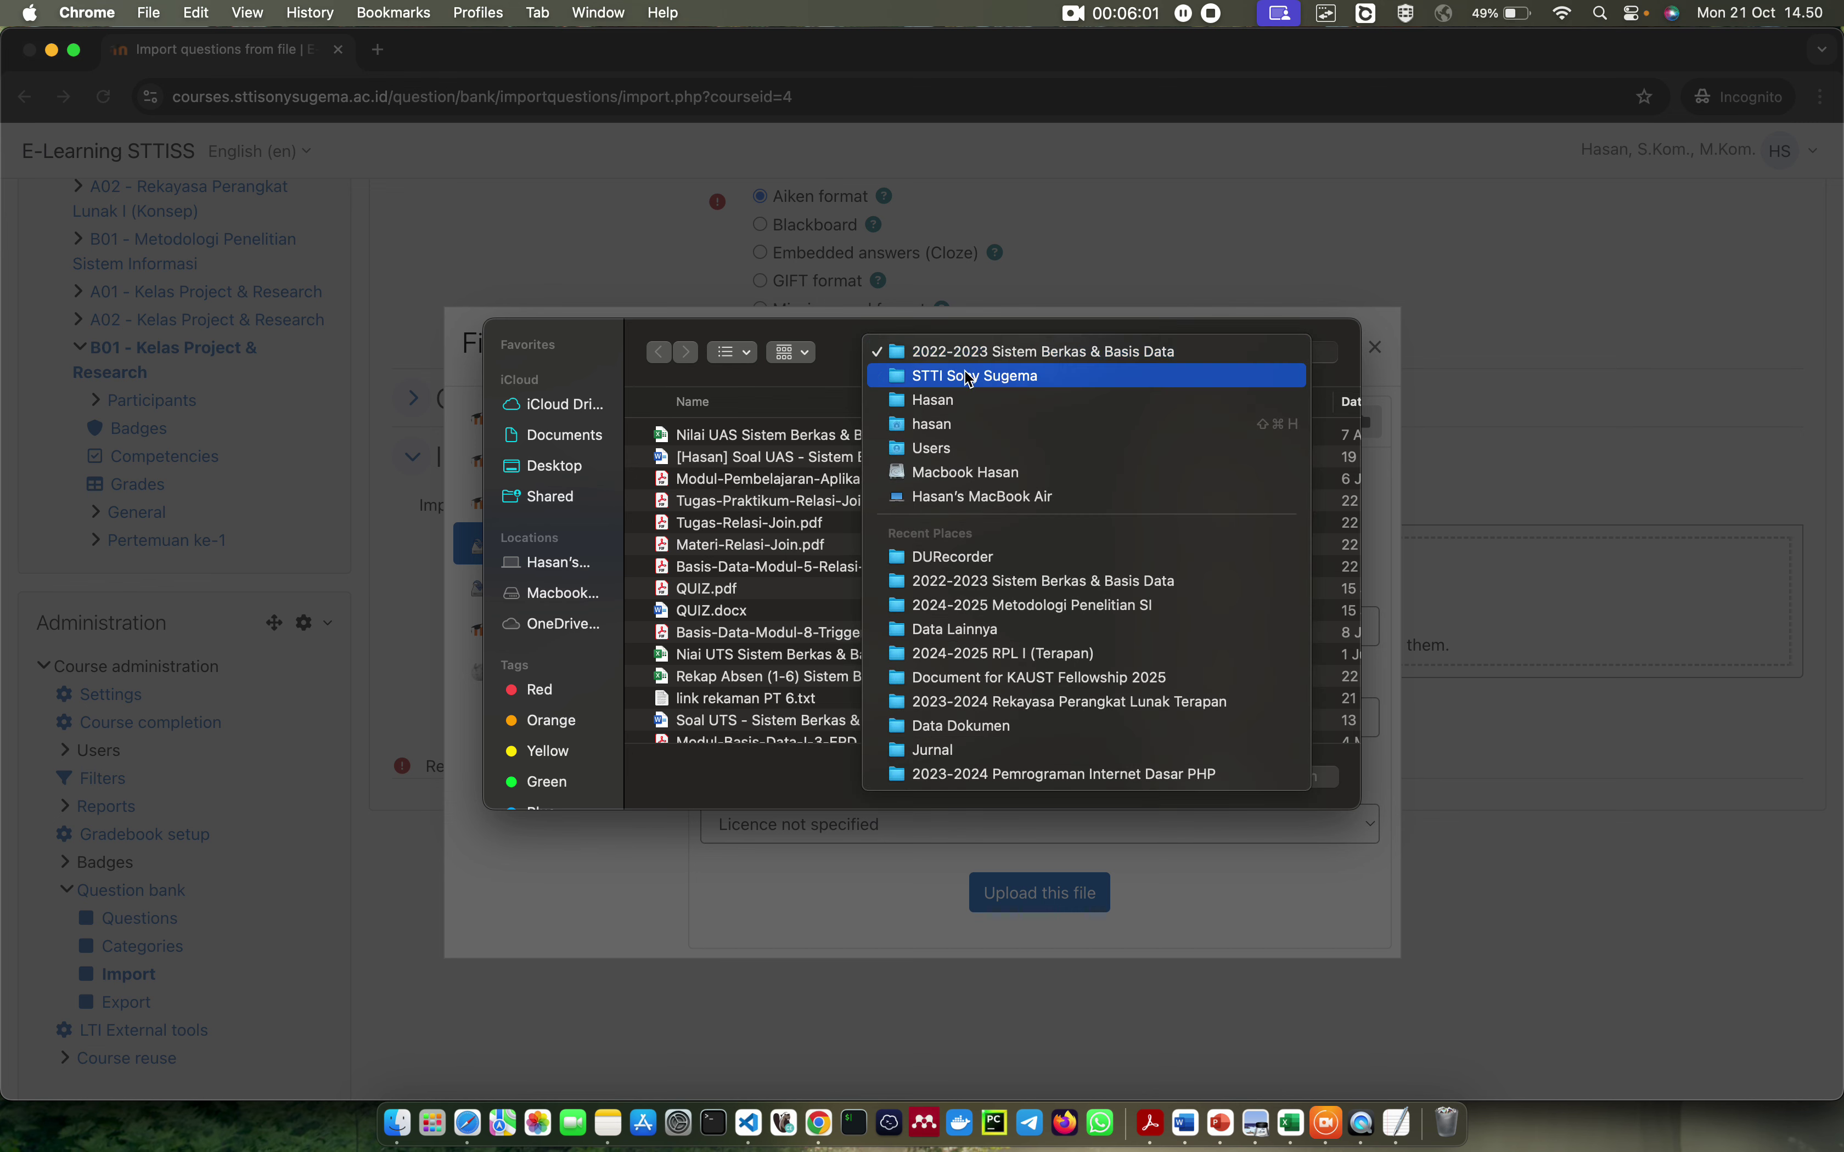
click(995, 650)
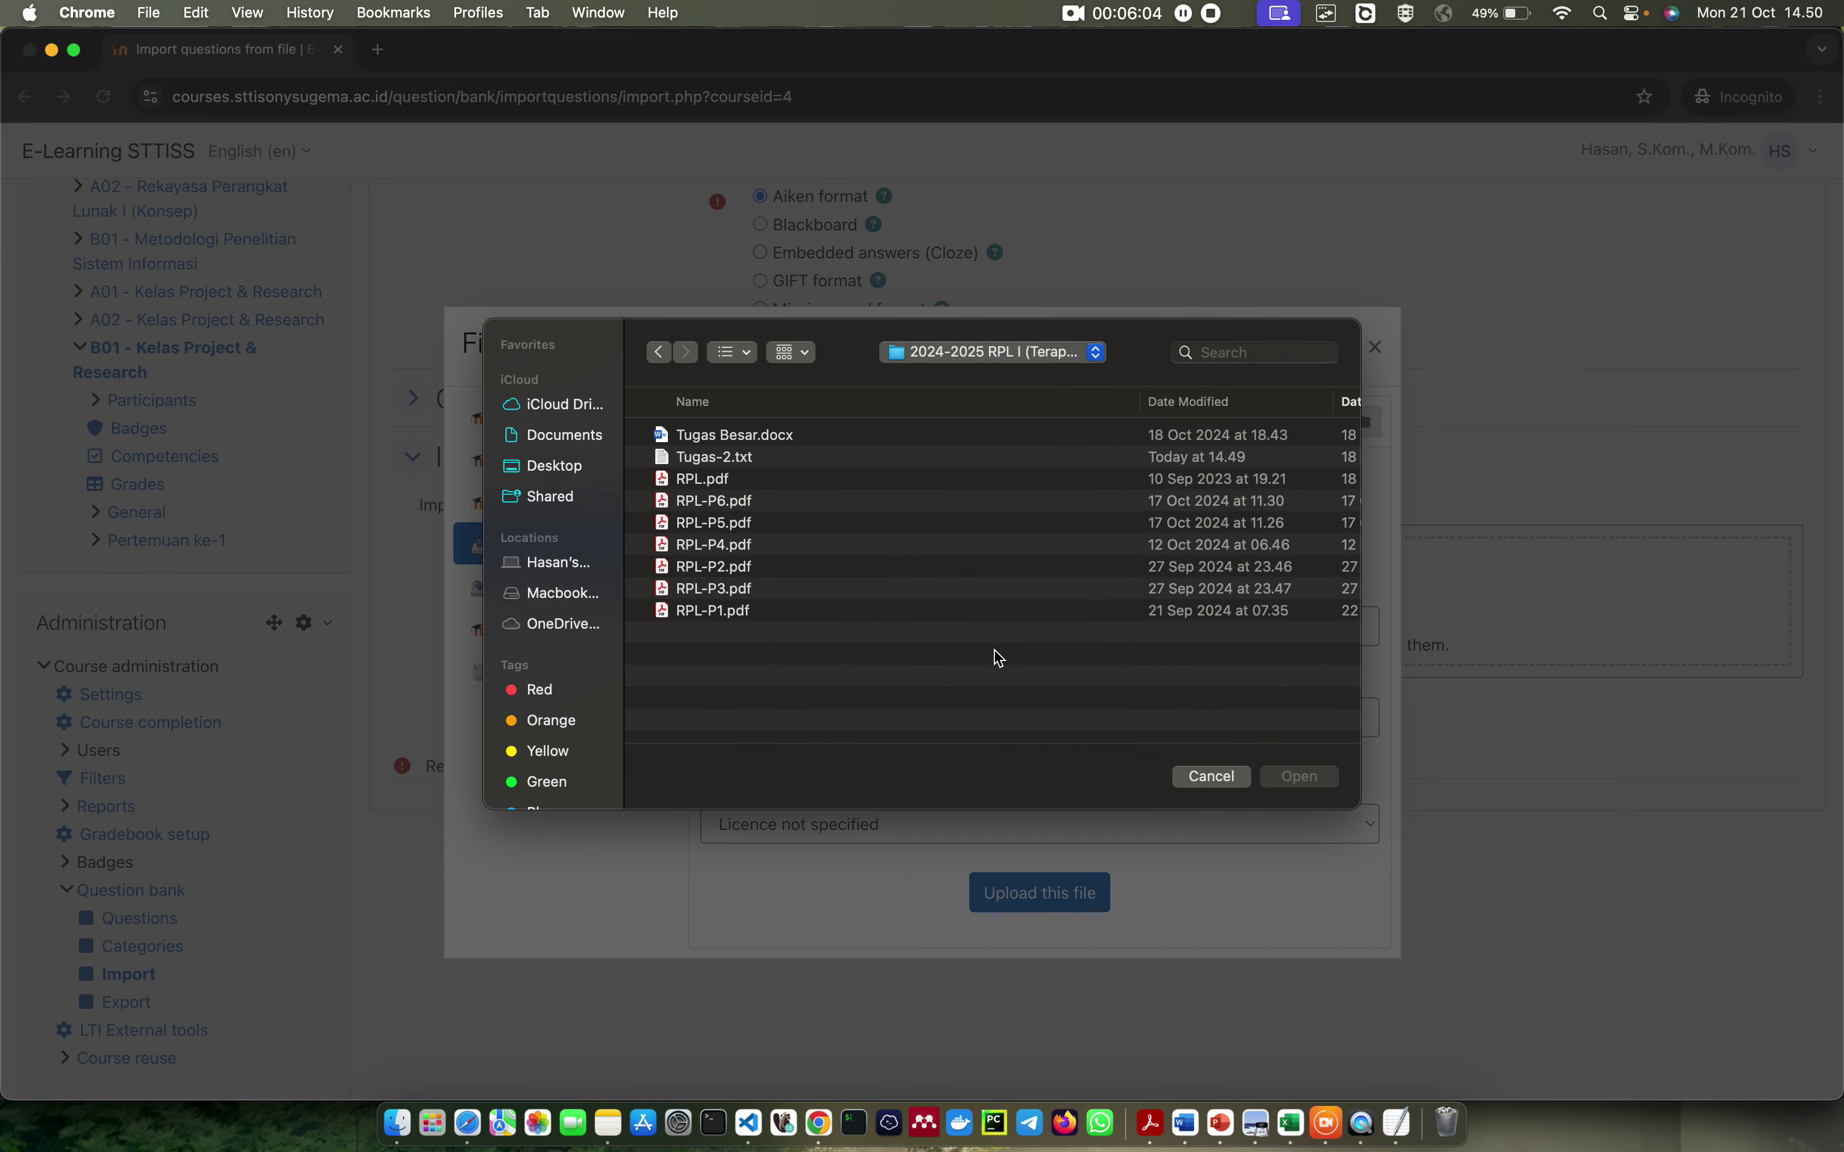
double_click(751, 458)
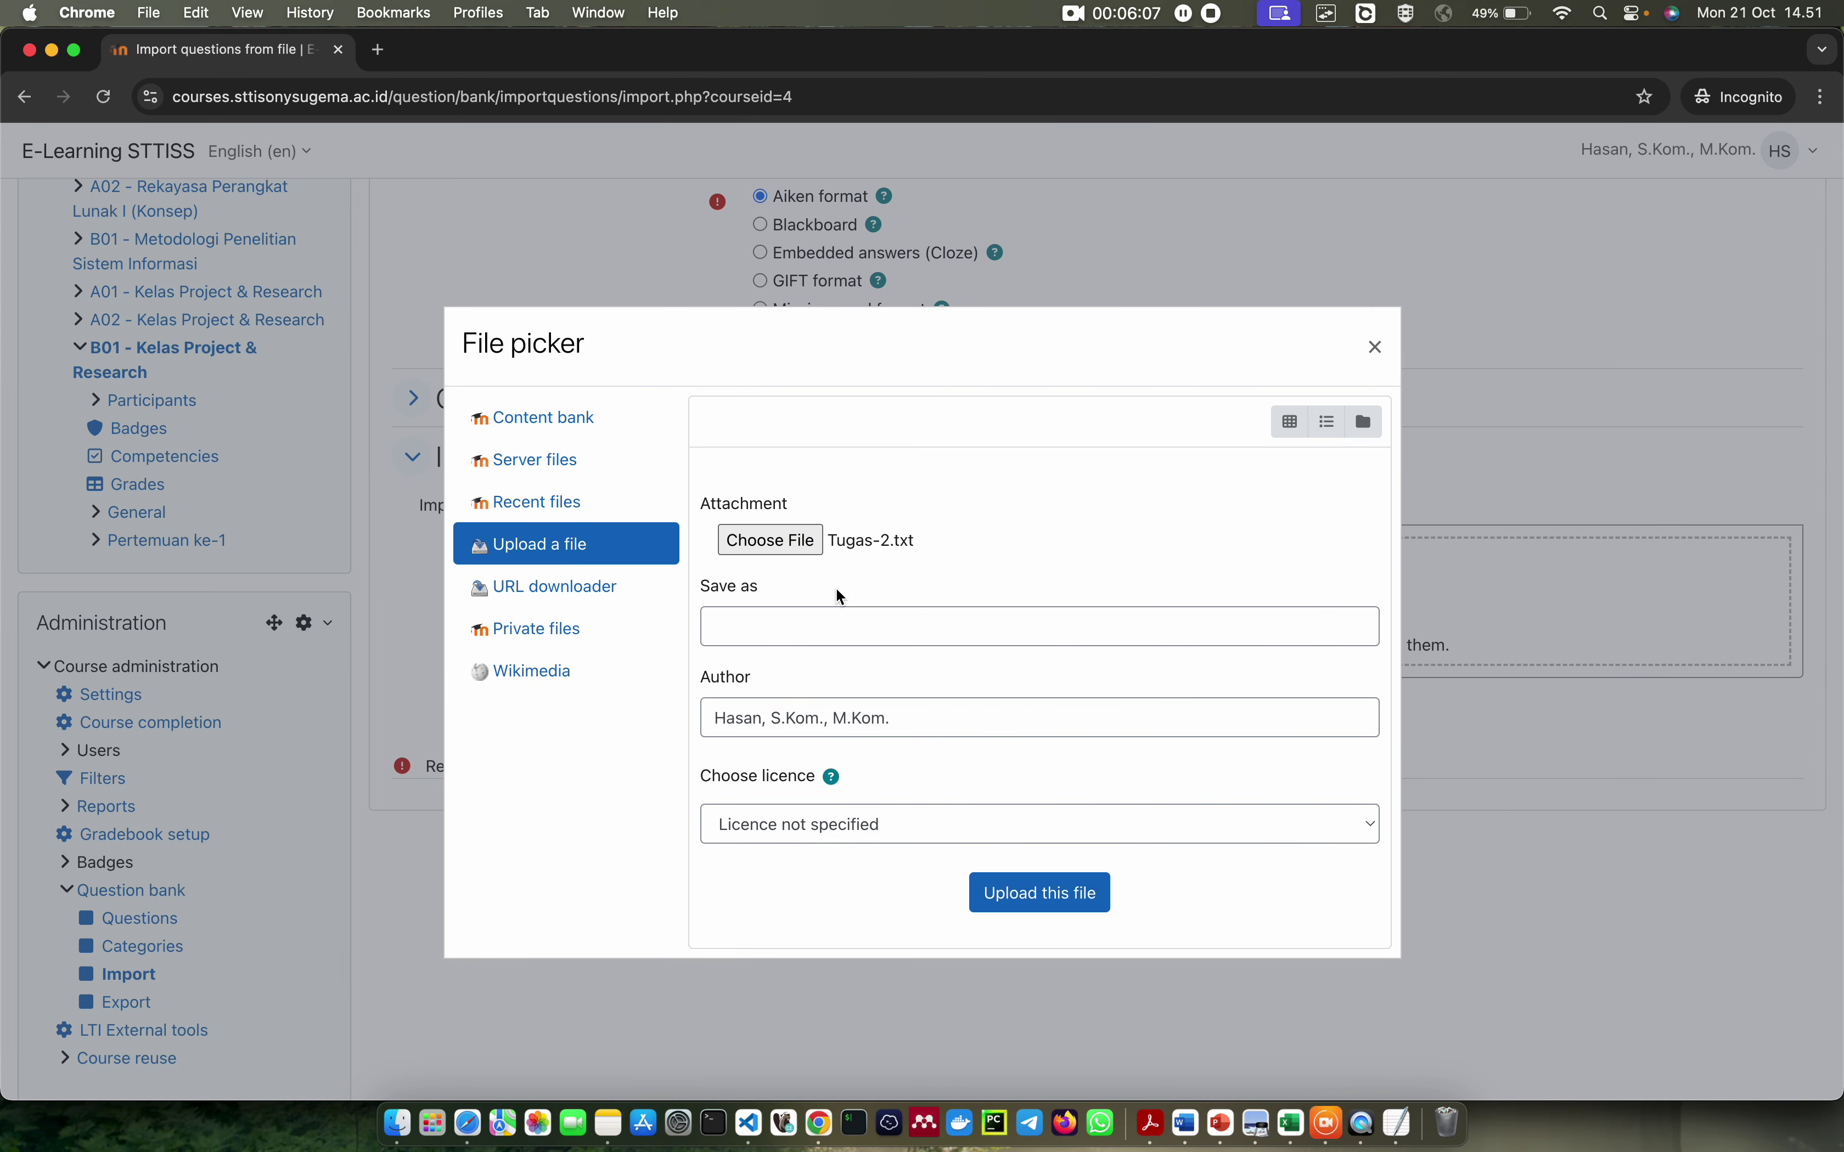
click(1041, 895)
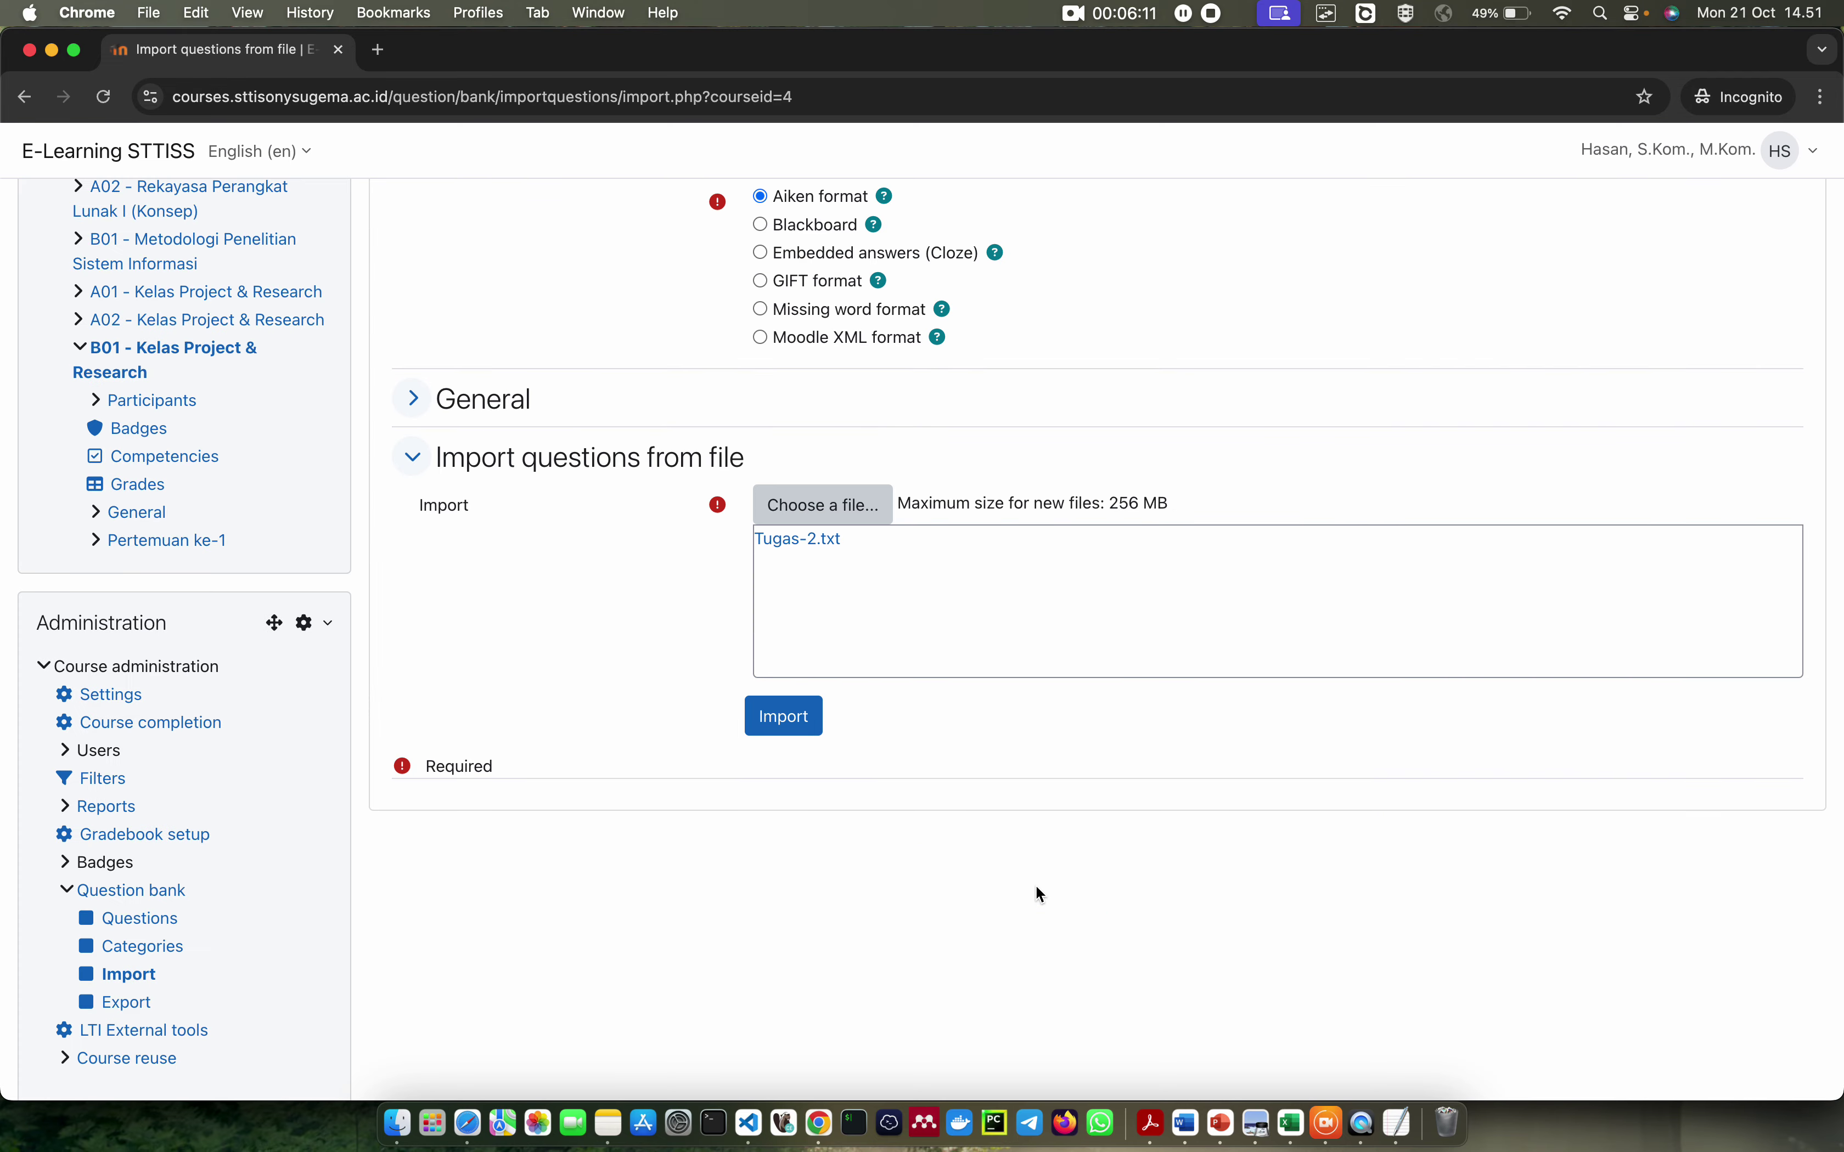
Import the questions from Tugas-2.txt, continue to the question bank and review the imported questions
click(781, 718)
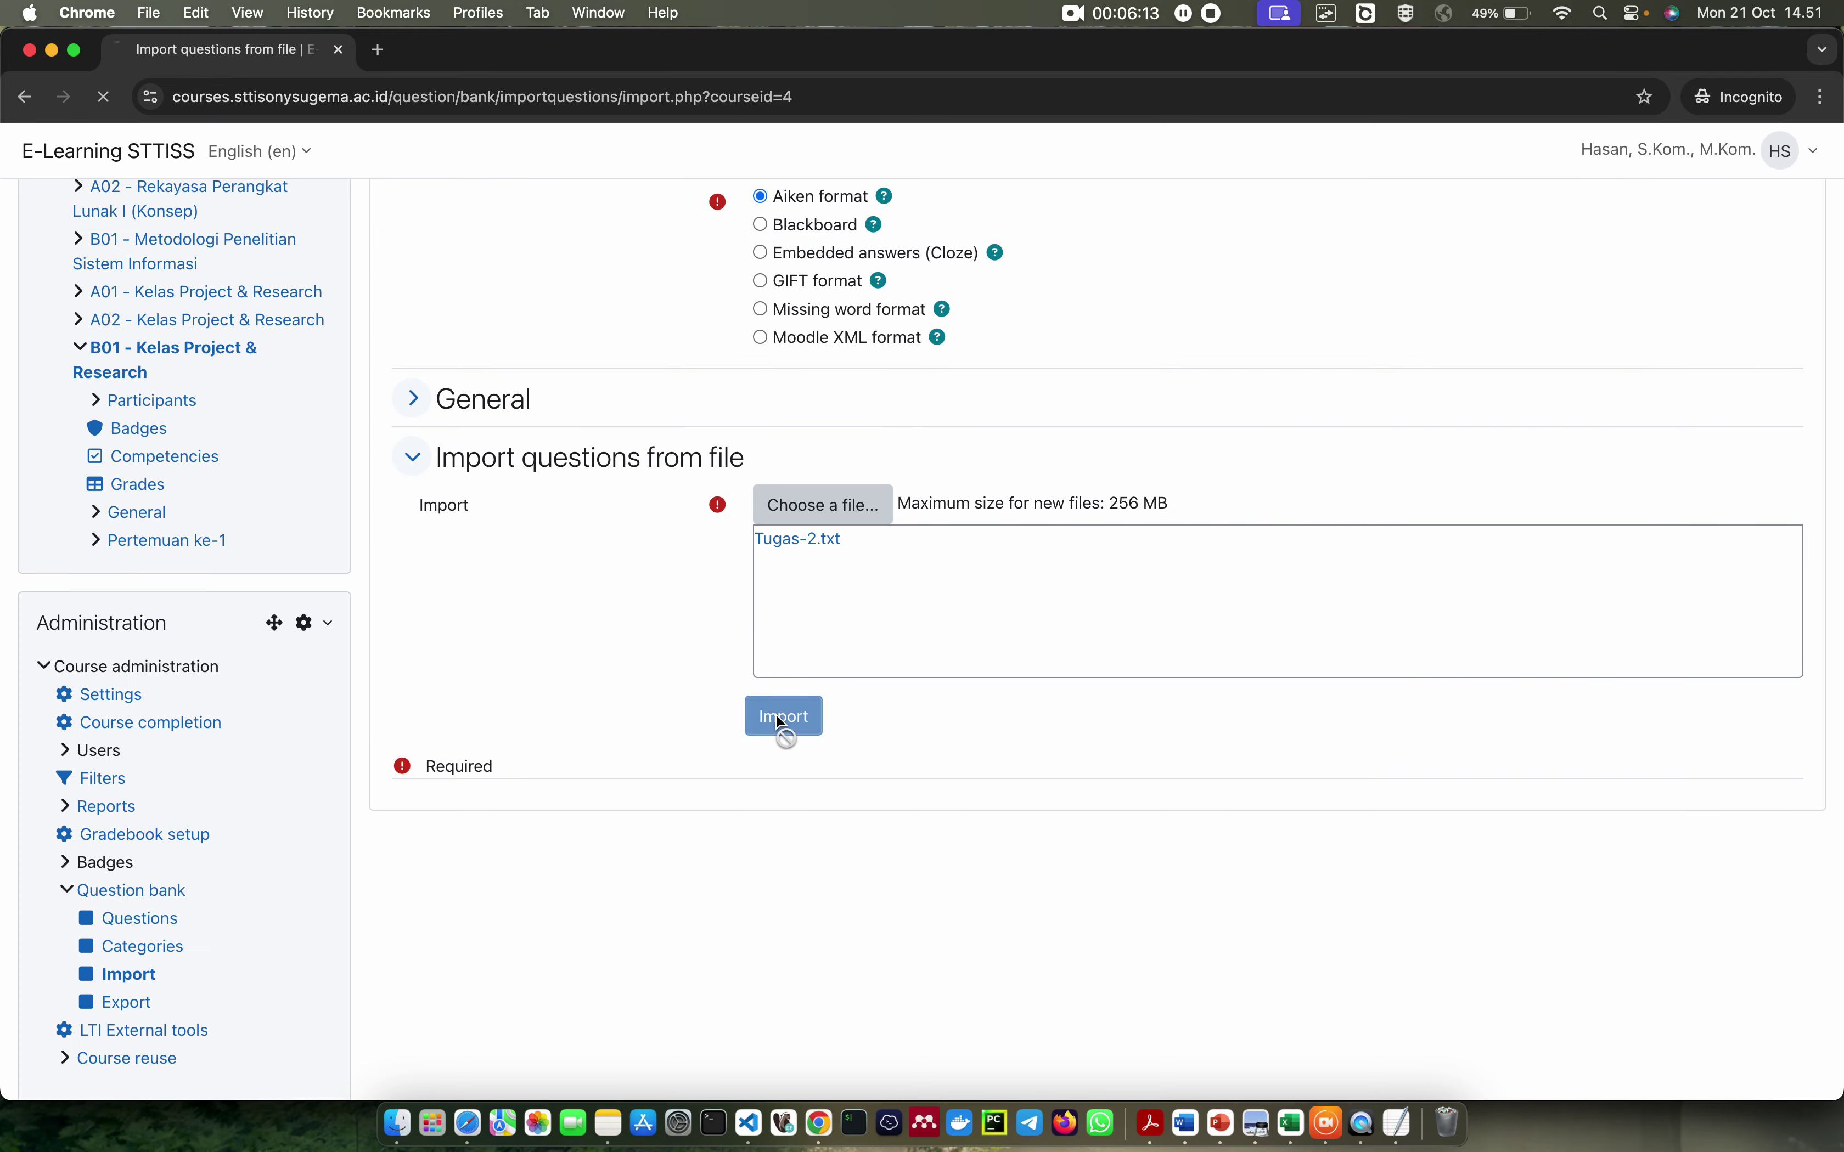
scroll(777, 720, down, 5)
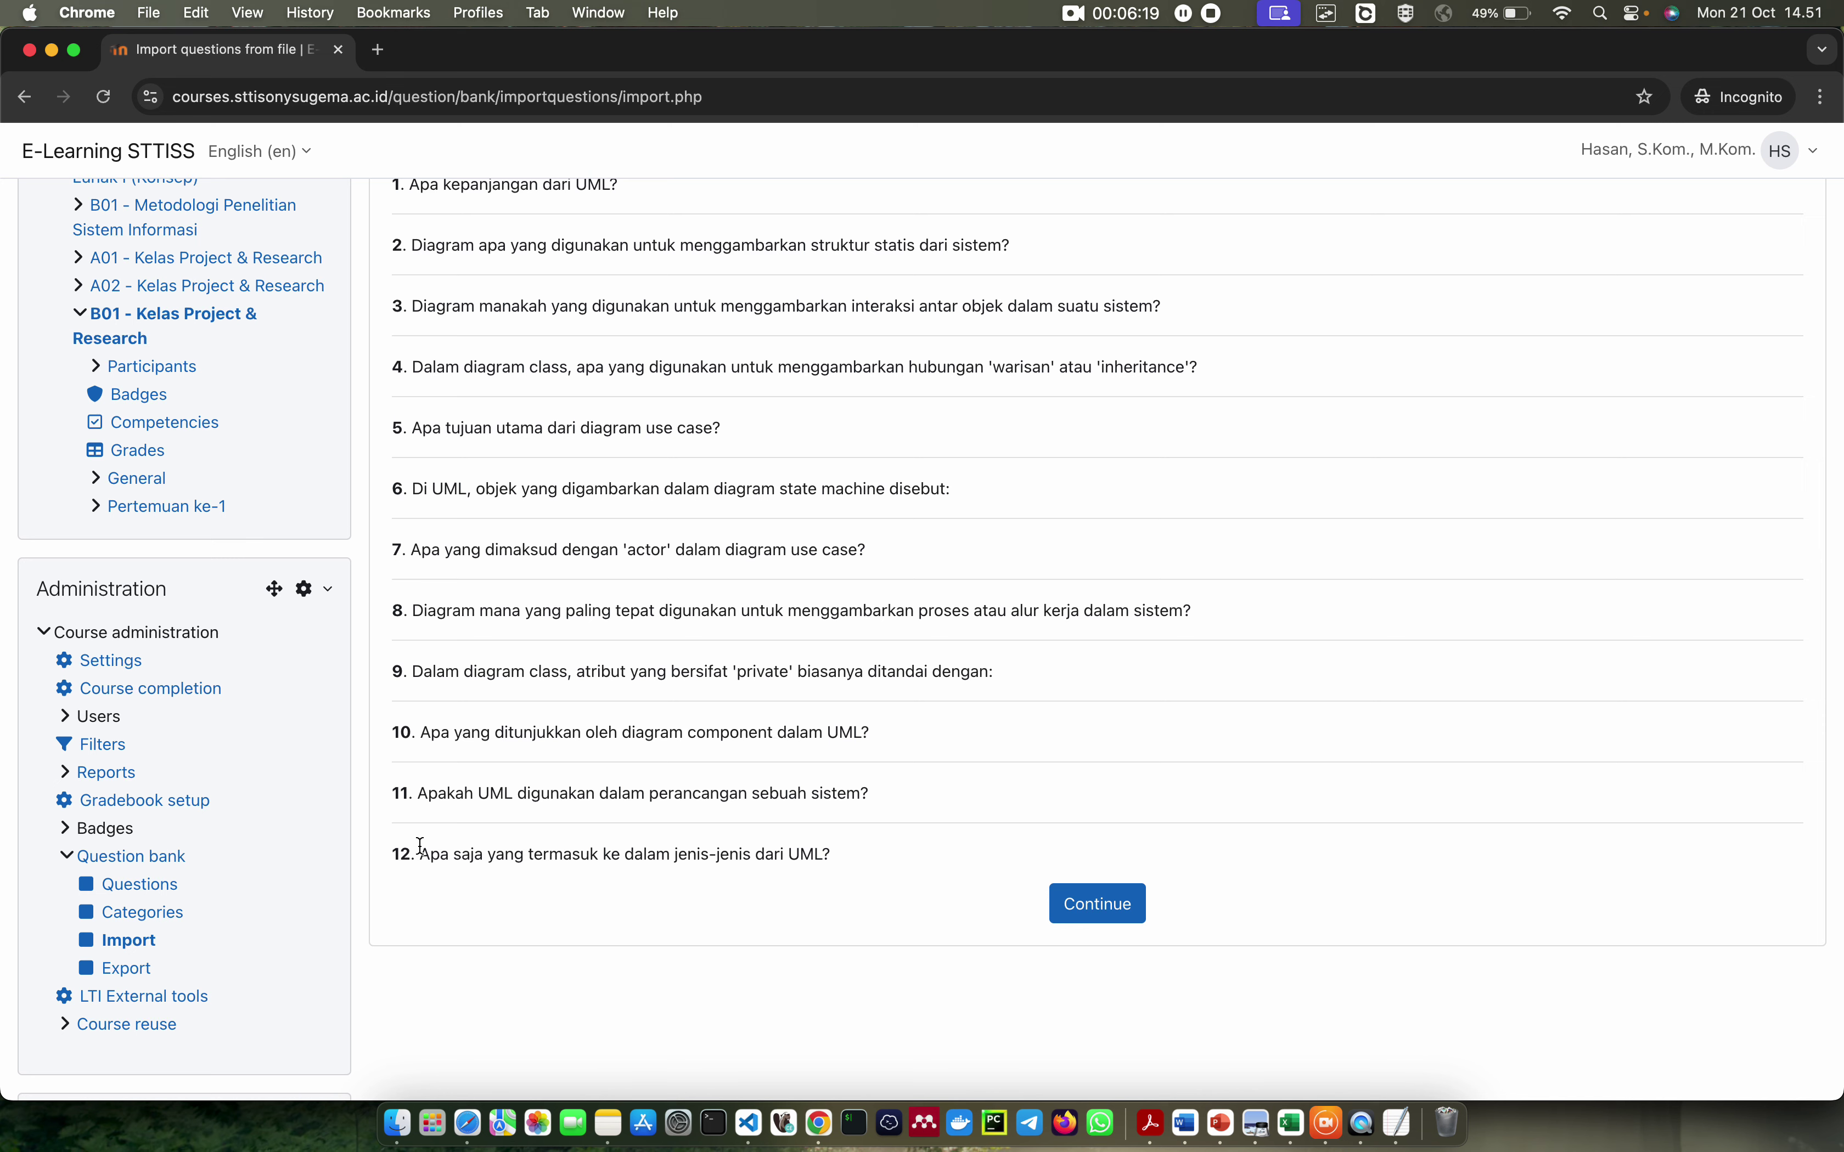
scroll(1089, 742, up, 5)
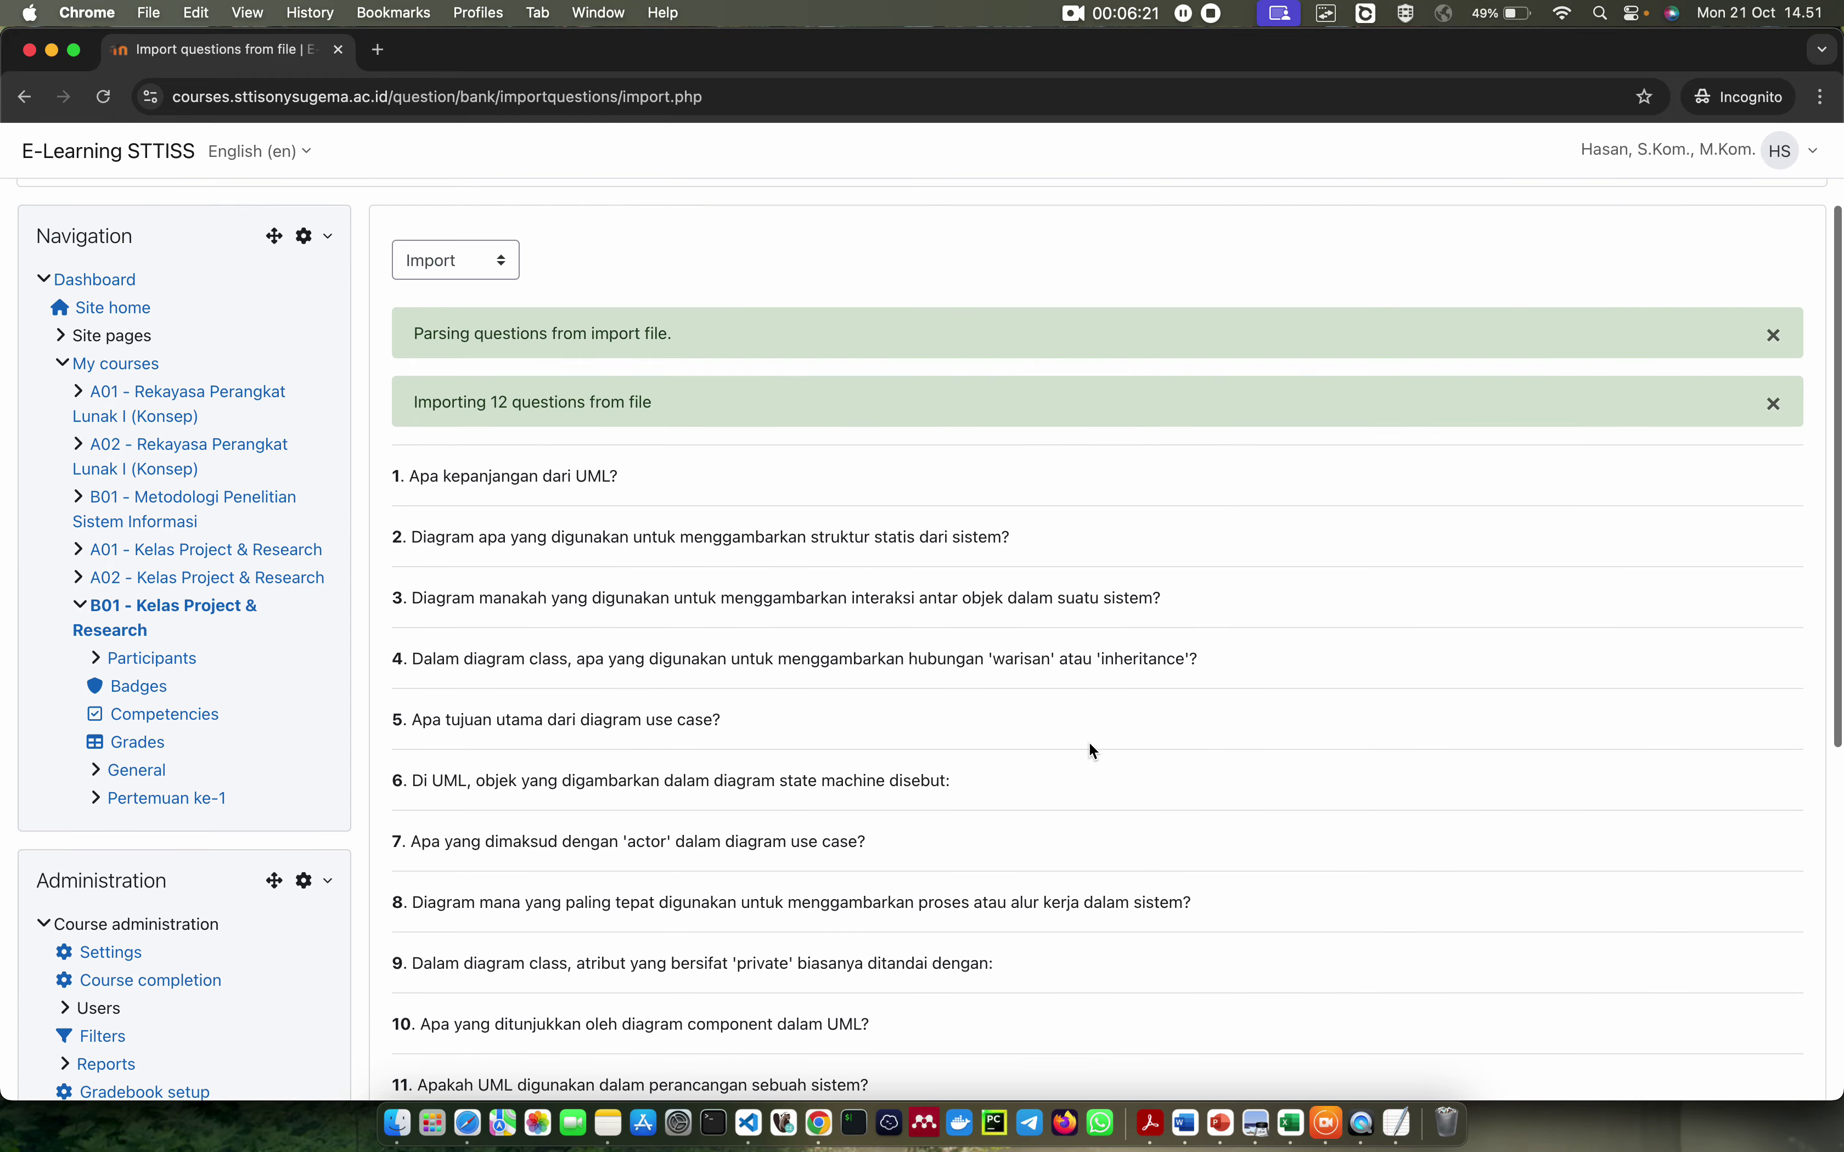
scroll(1088, 742, down, 10)
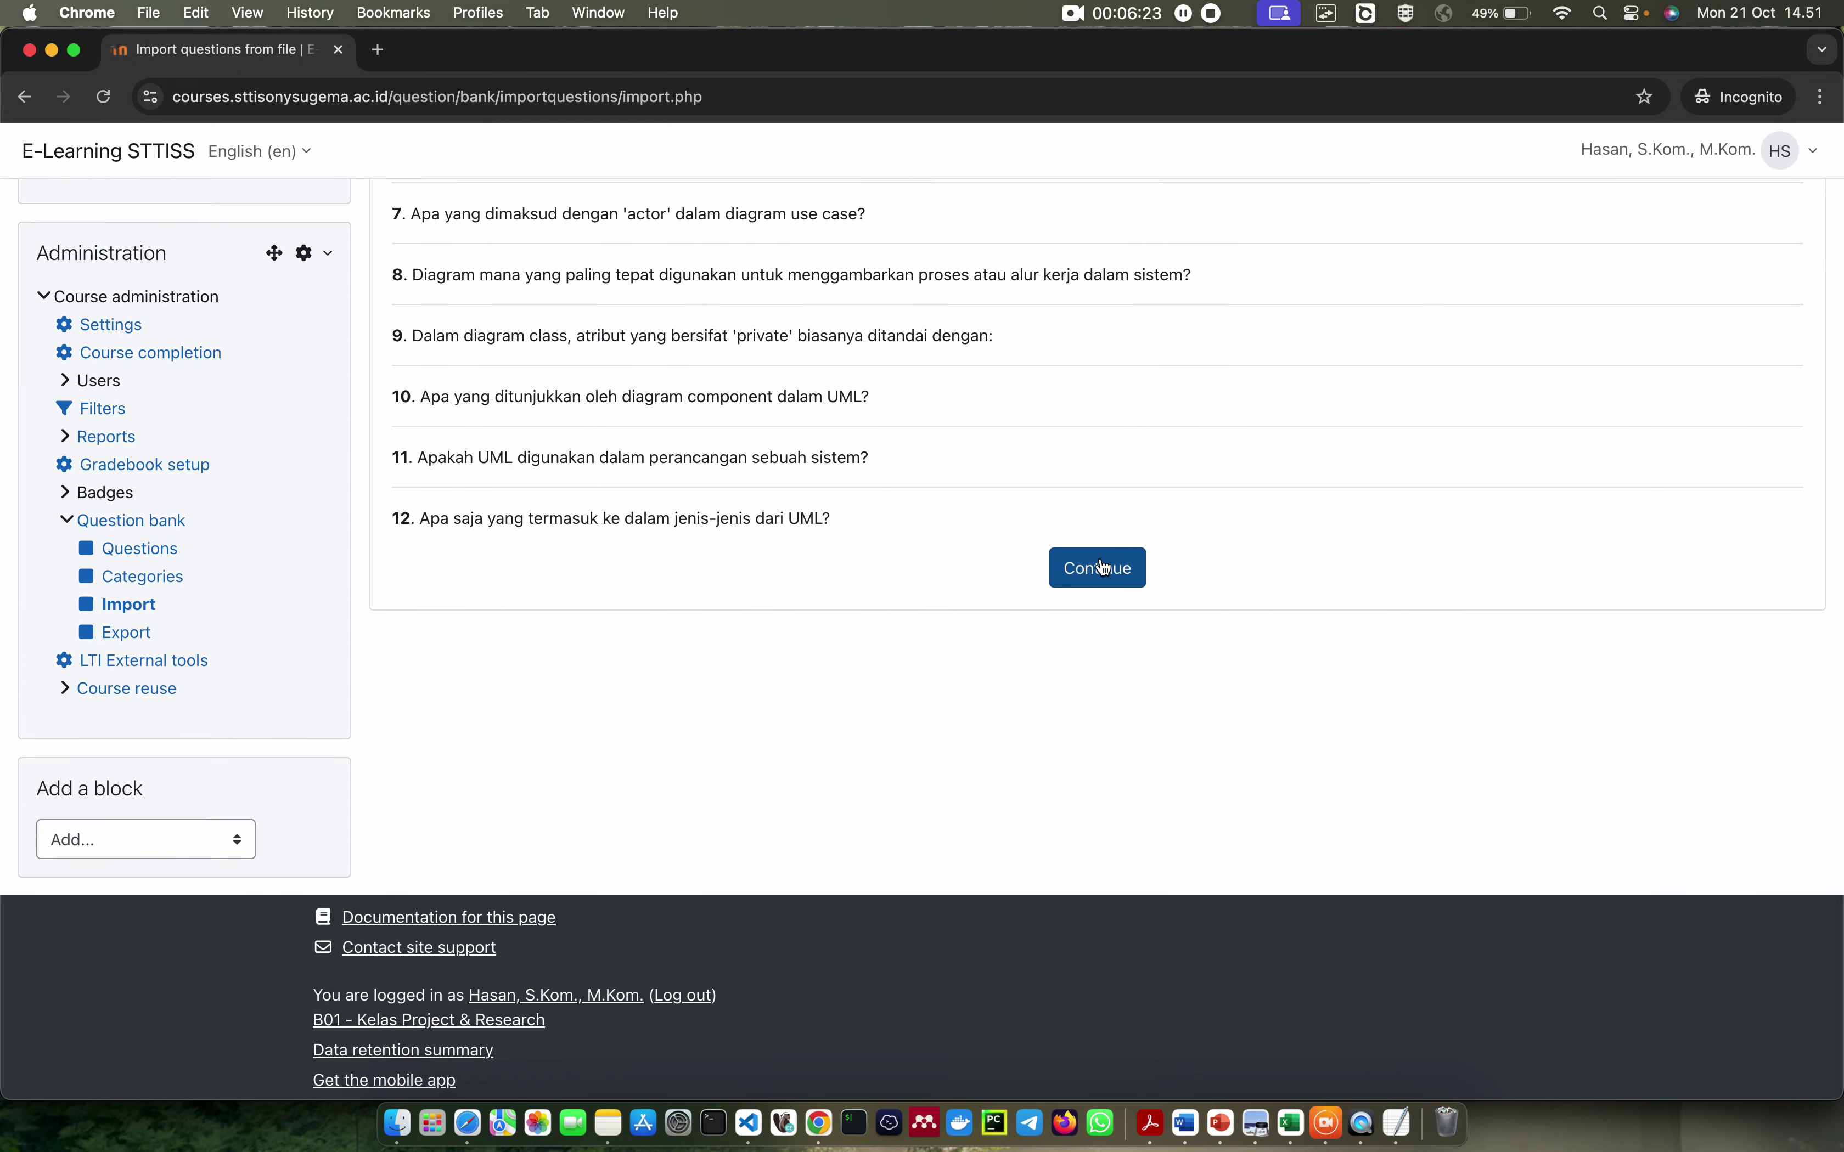
click(1101, 565)
scroll(1102, 568, down, 10)
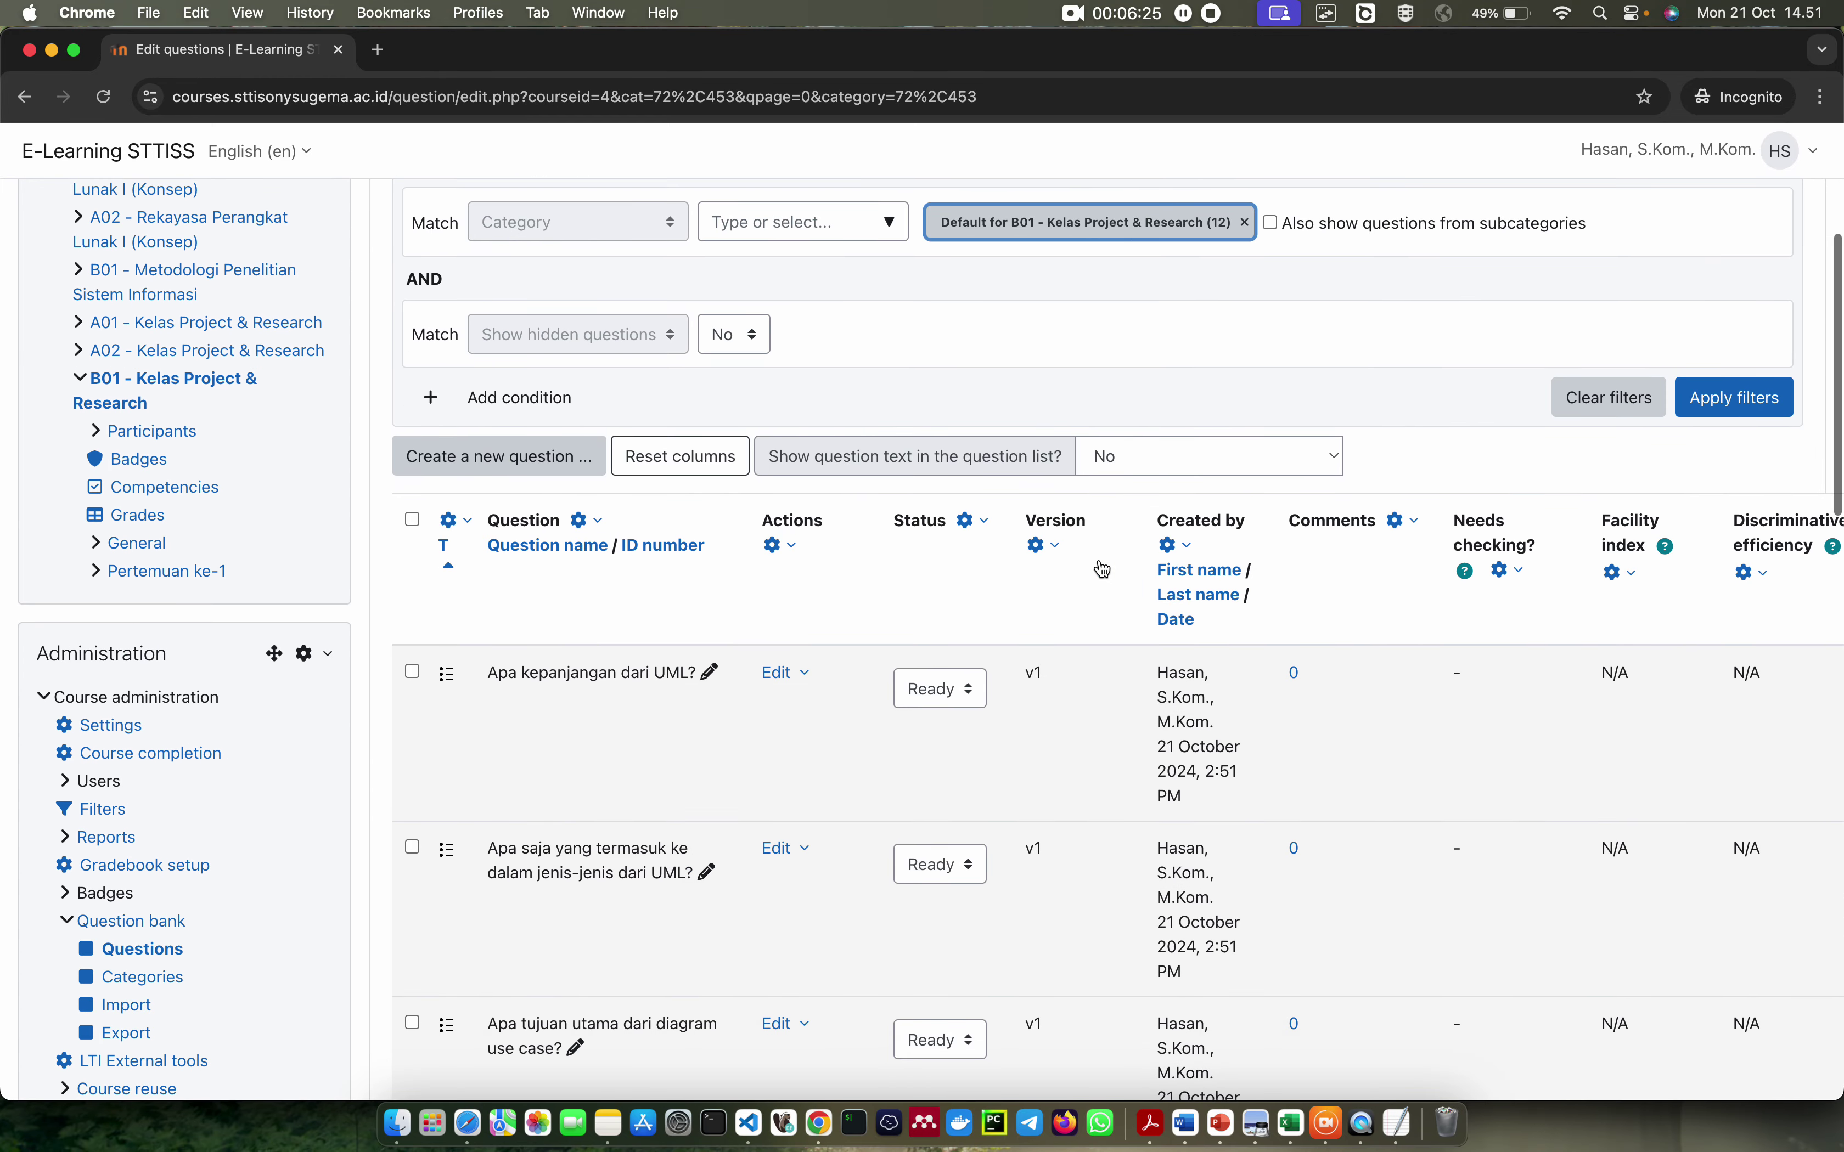
scroll(1102, 568, down, 10)
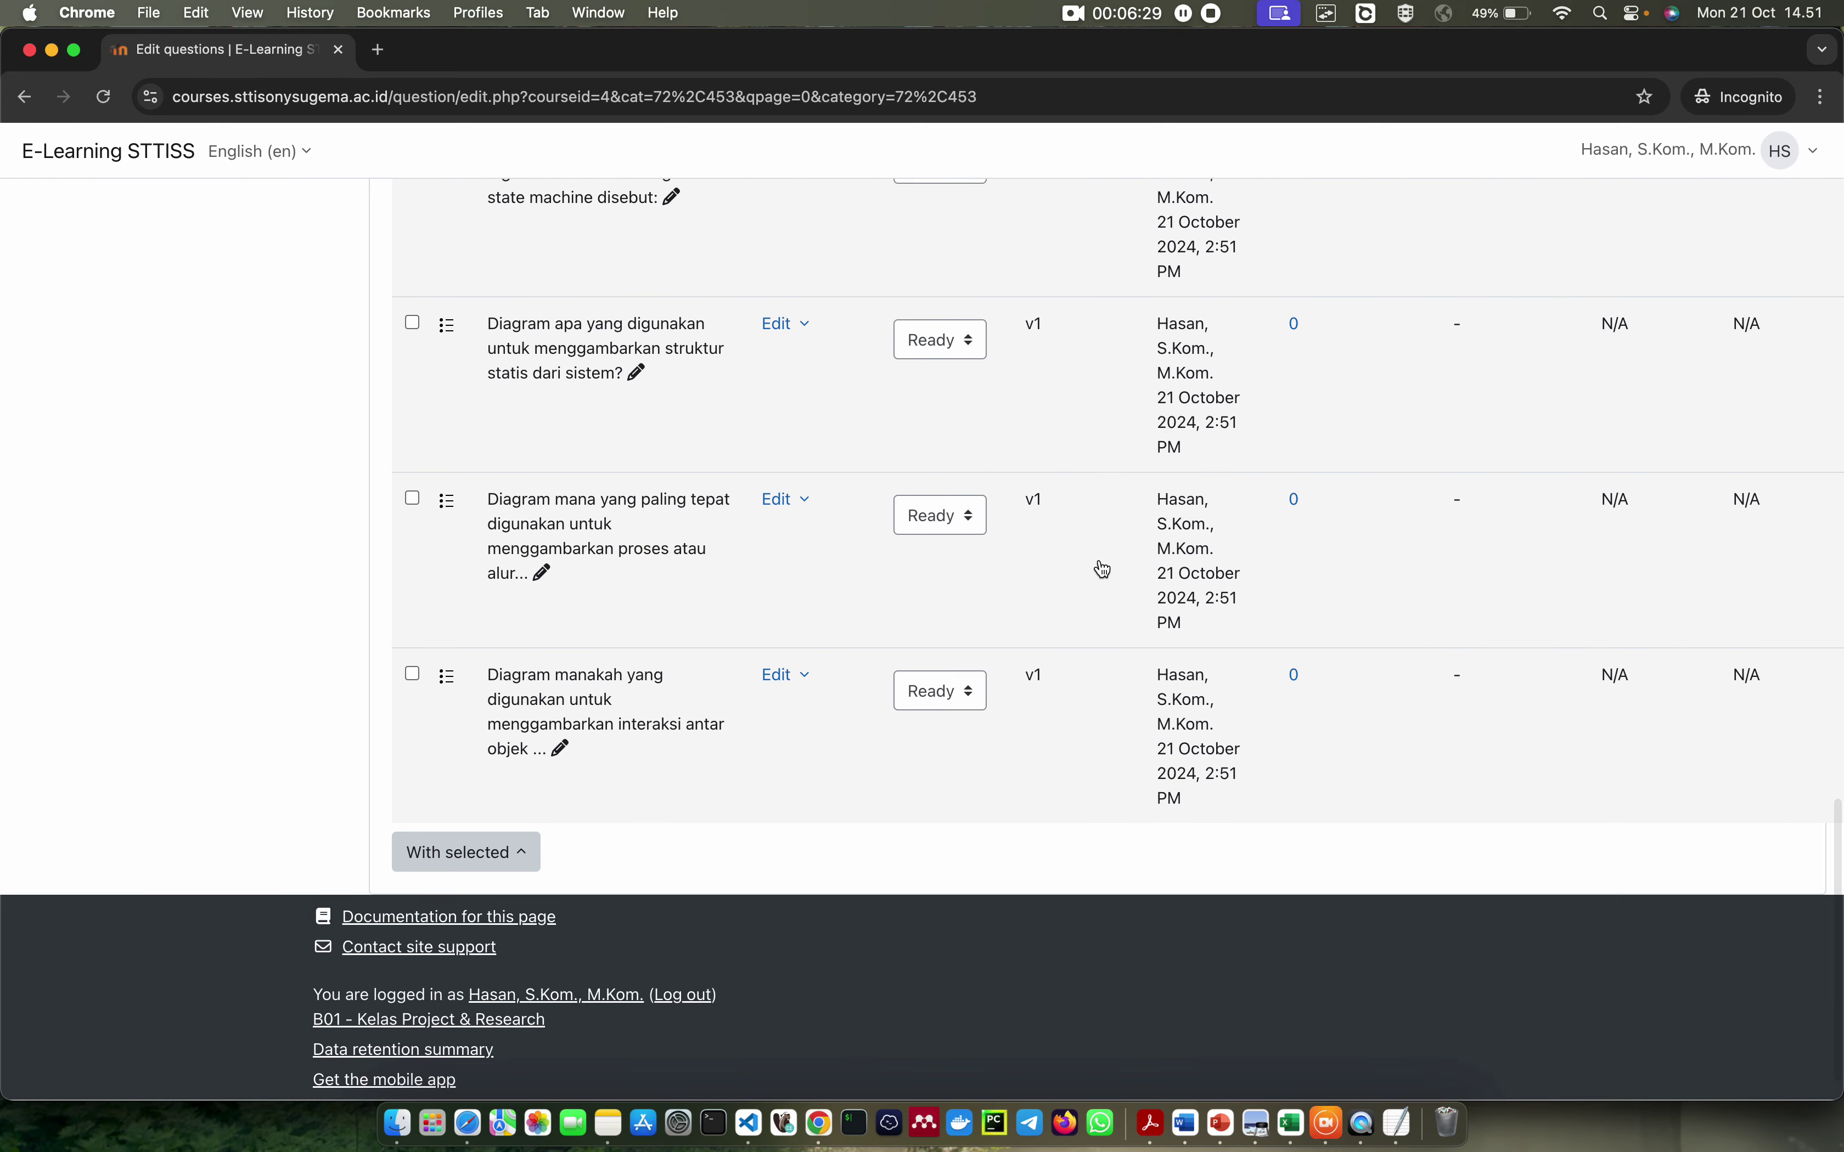
scroll(1103, 568, up, 15)
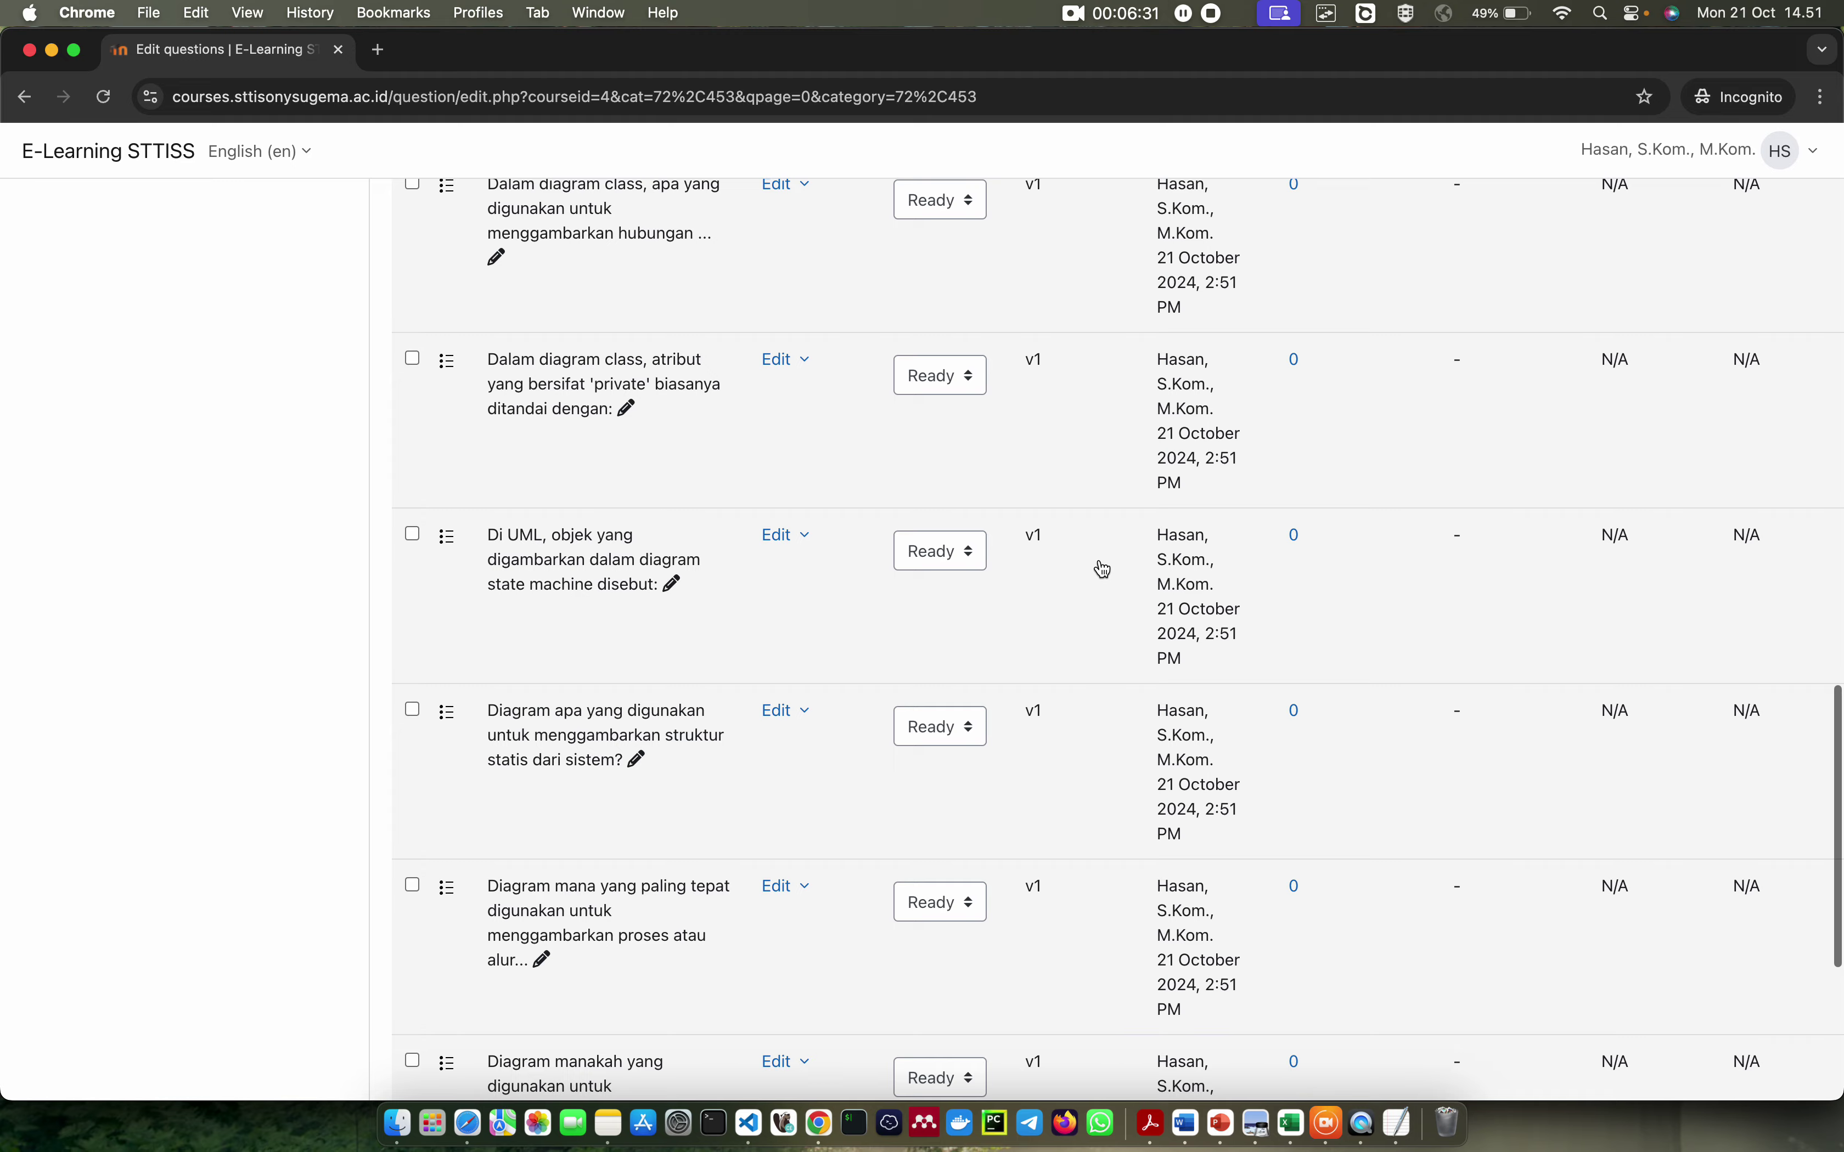
Look over the imported questions in the question bank and return to the B01 - Kelas Project & Research course page
scroll(1102, 568, up, 4)
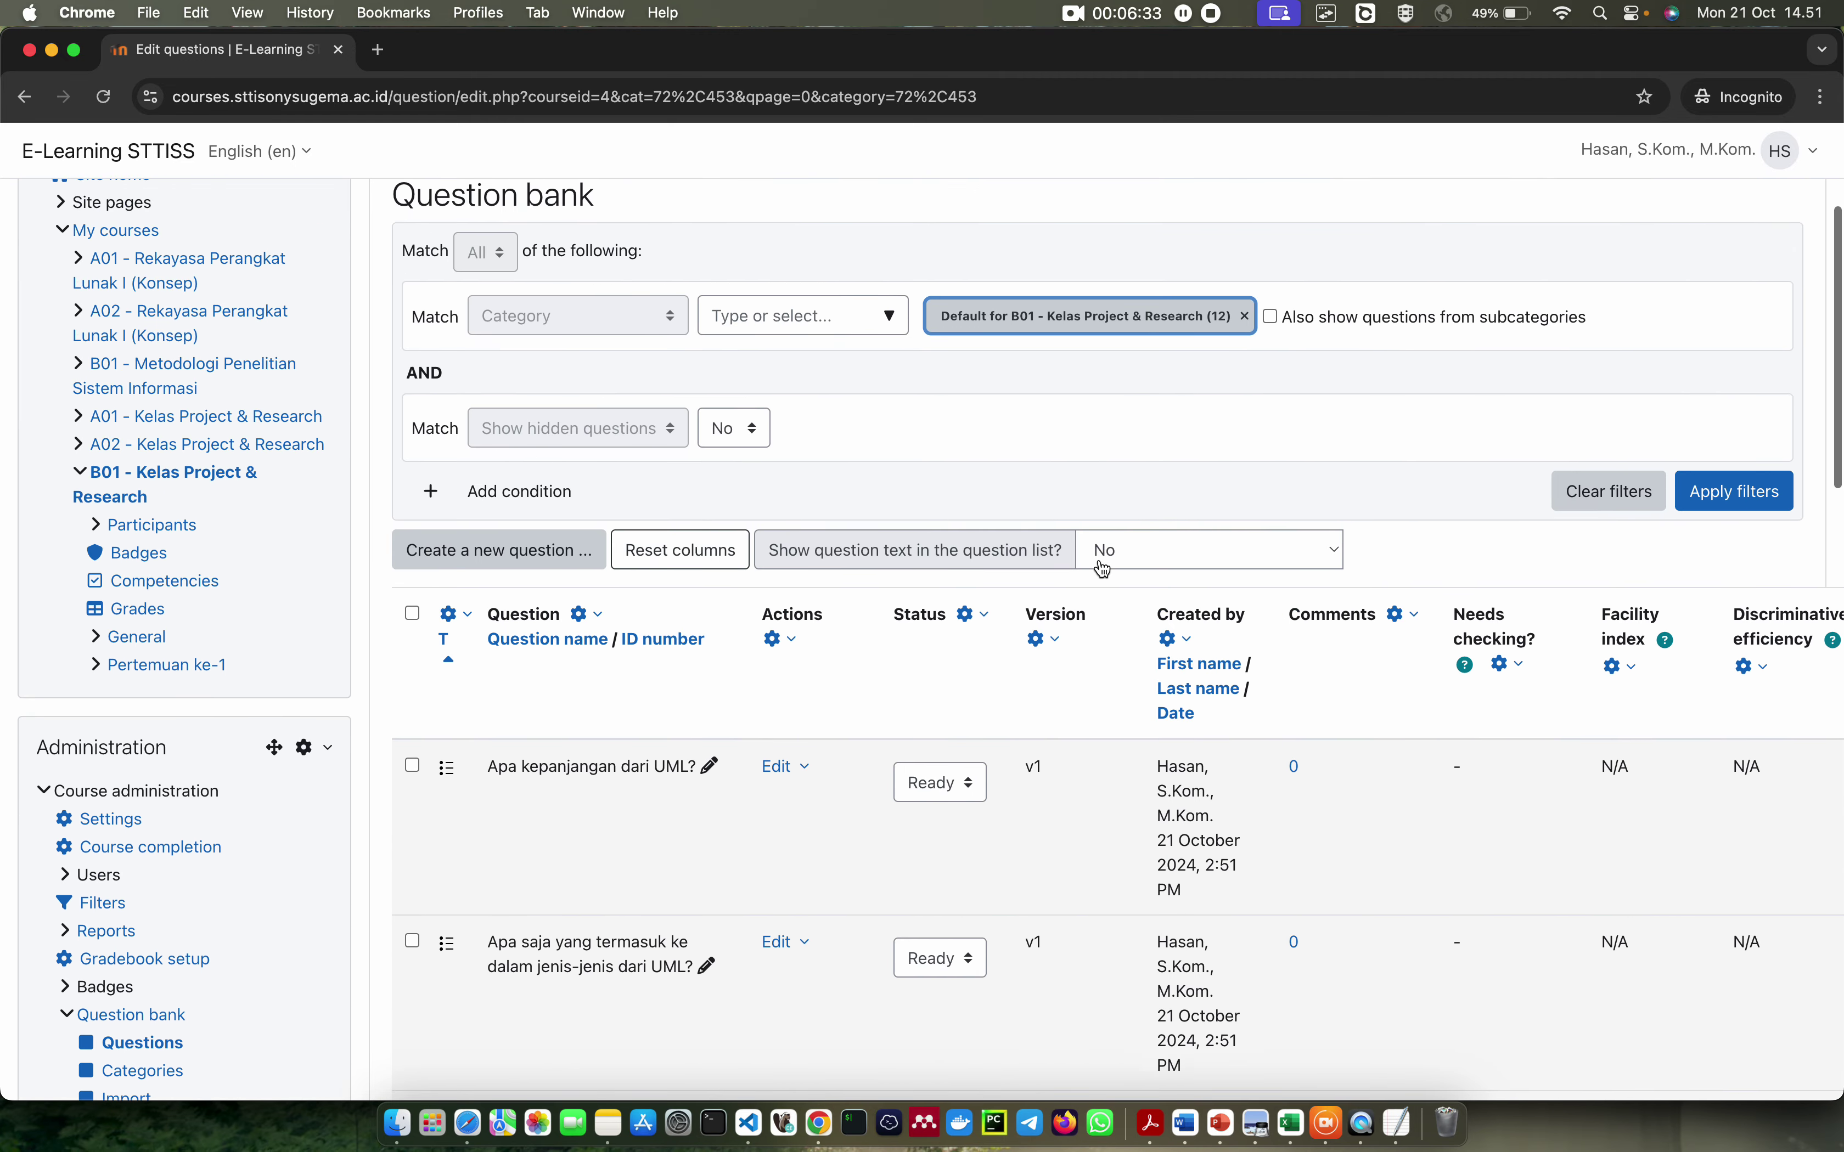
scroll(1047, 422, up, 2)
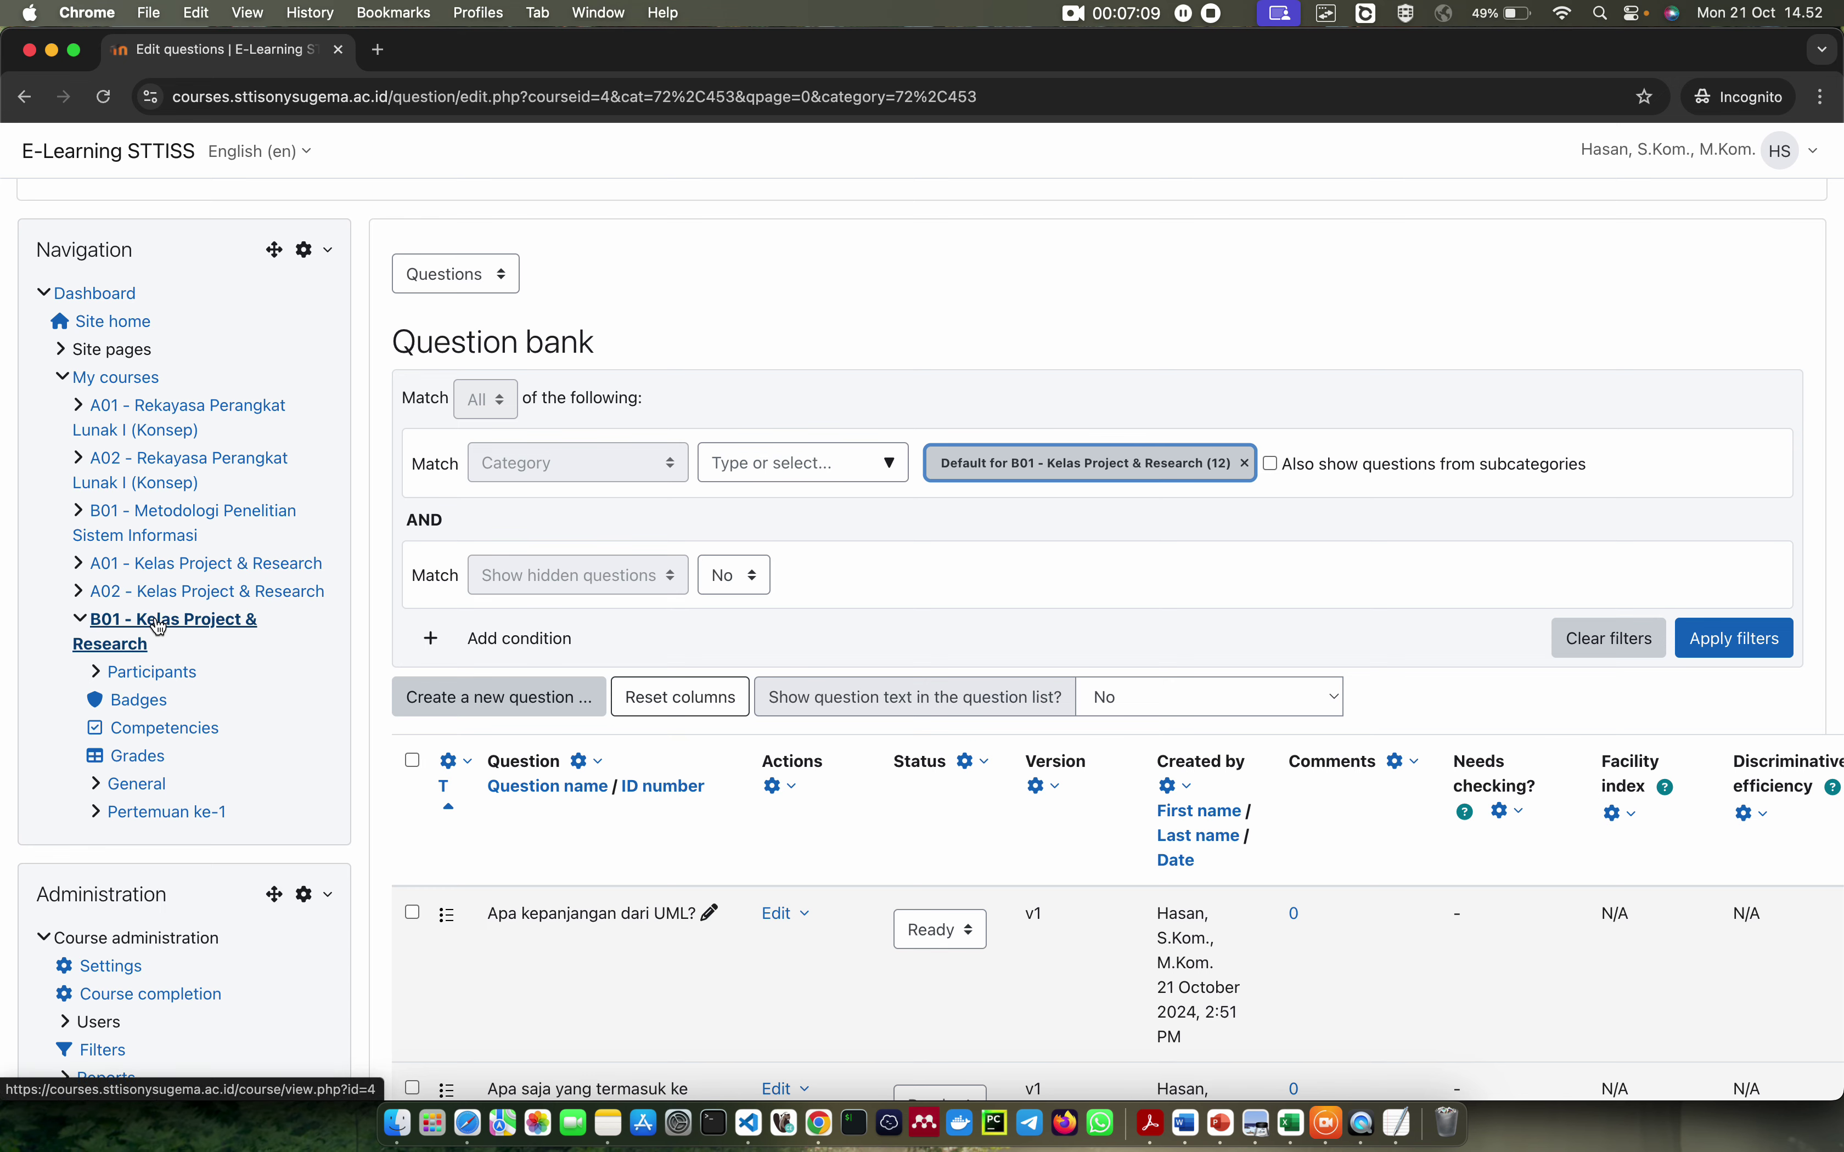
scroll(802, 816, down, 10)
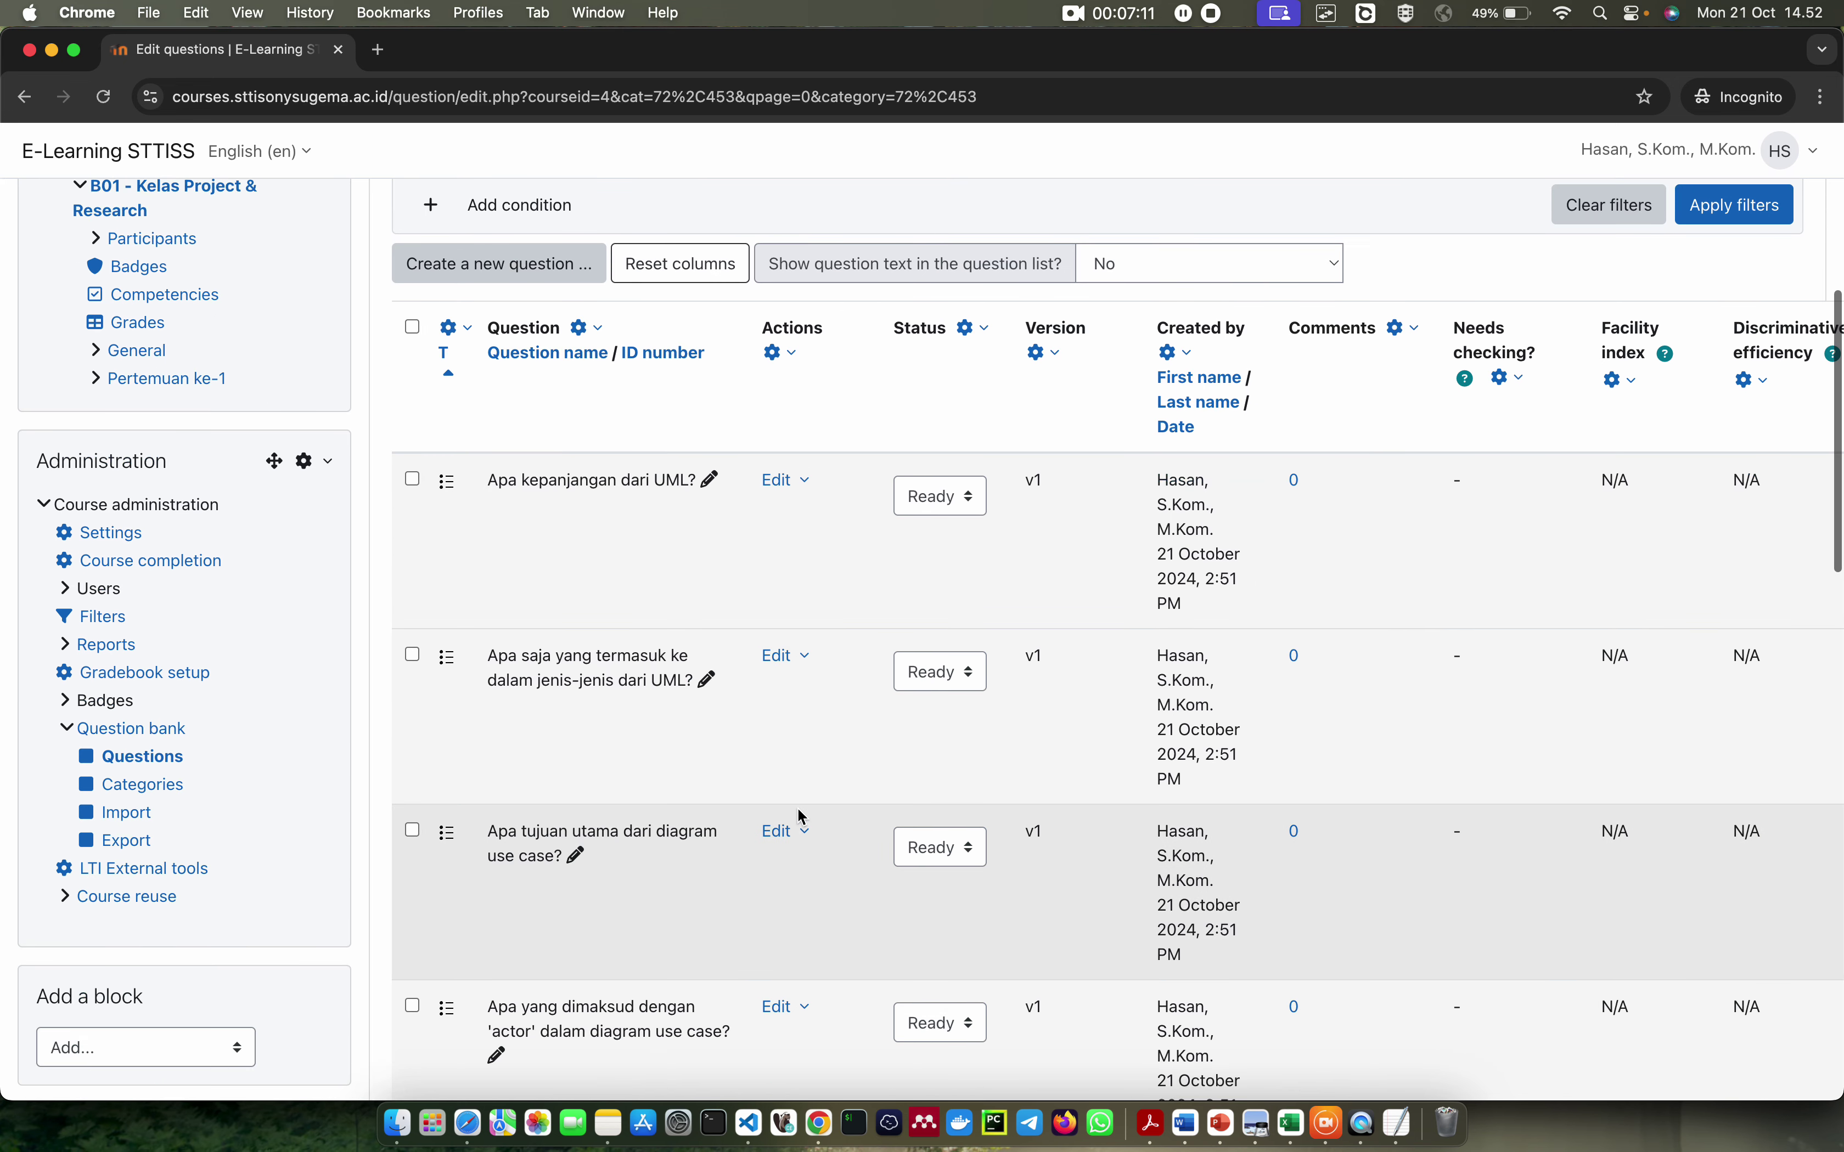
scroll(801, 815, right, 5)
scroll(798, 817, left, 6)
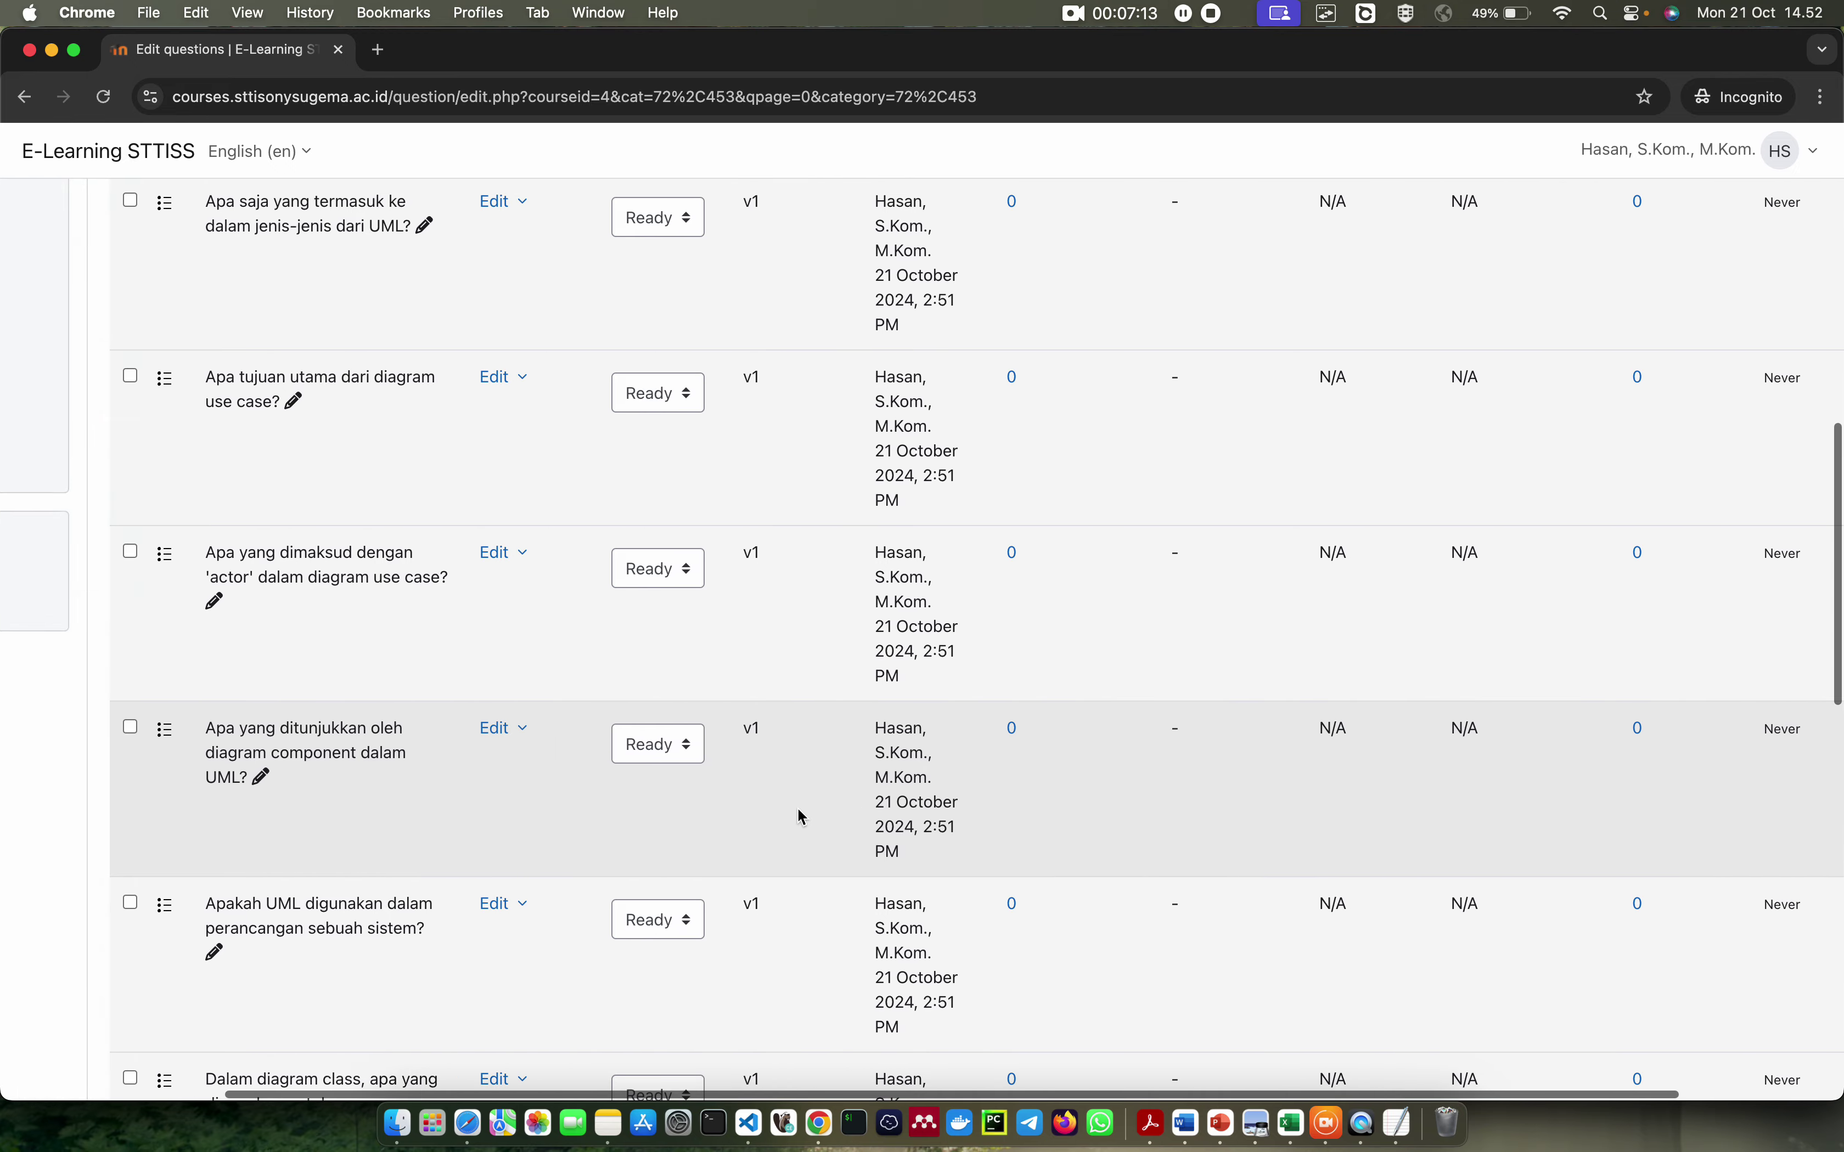
scroll(481, 637, up, 4)
scroll(315, 504, up, 8)
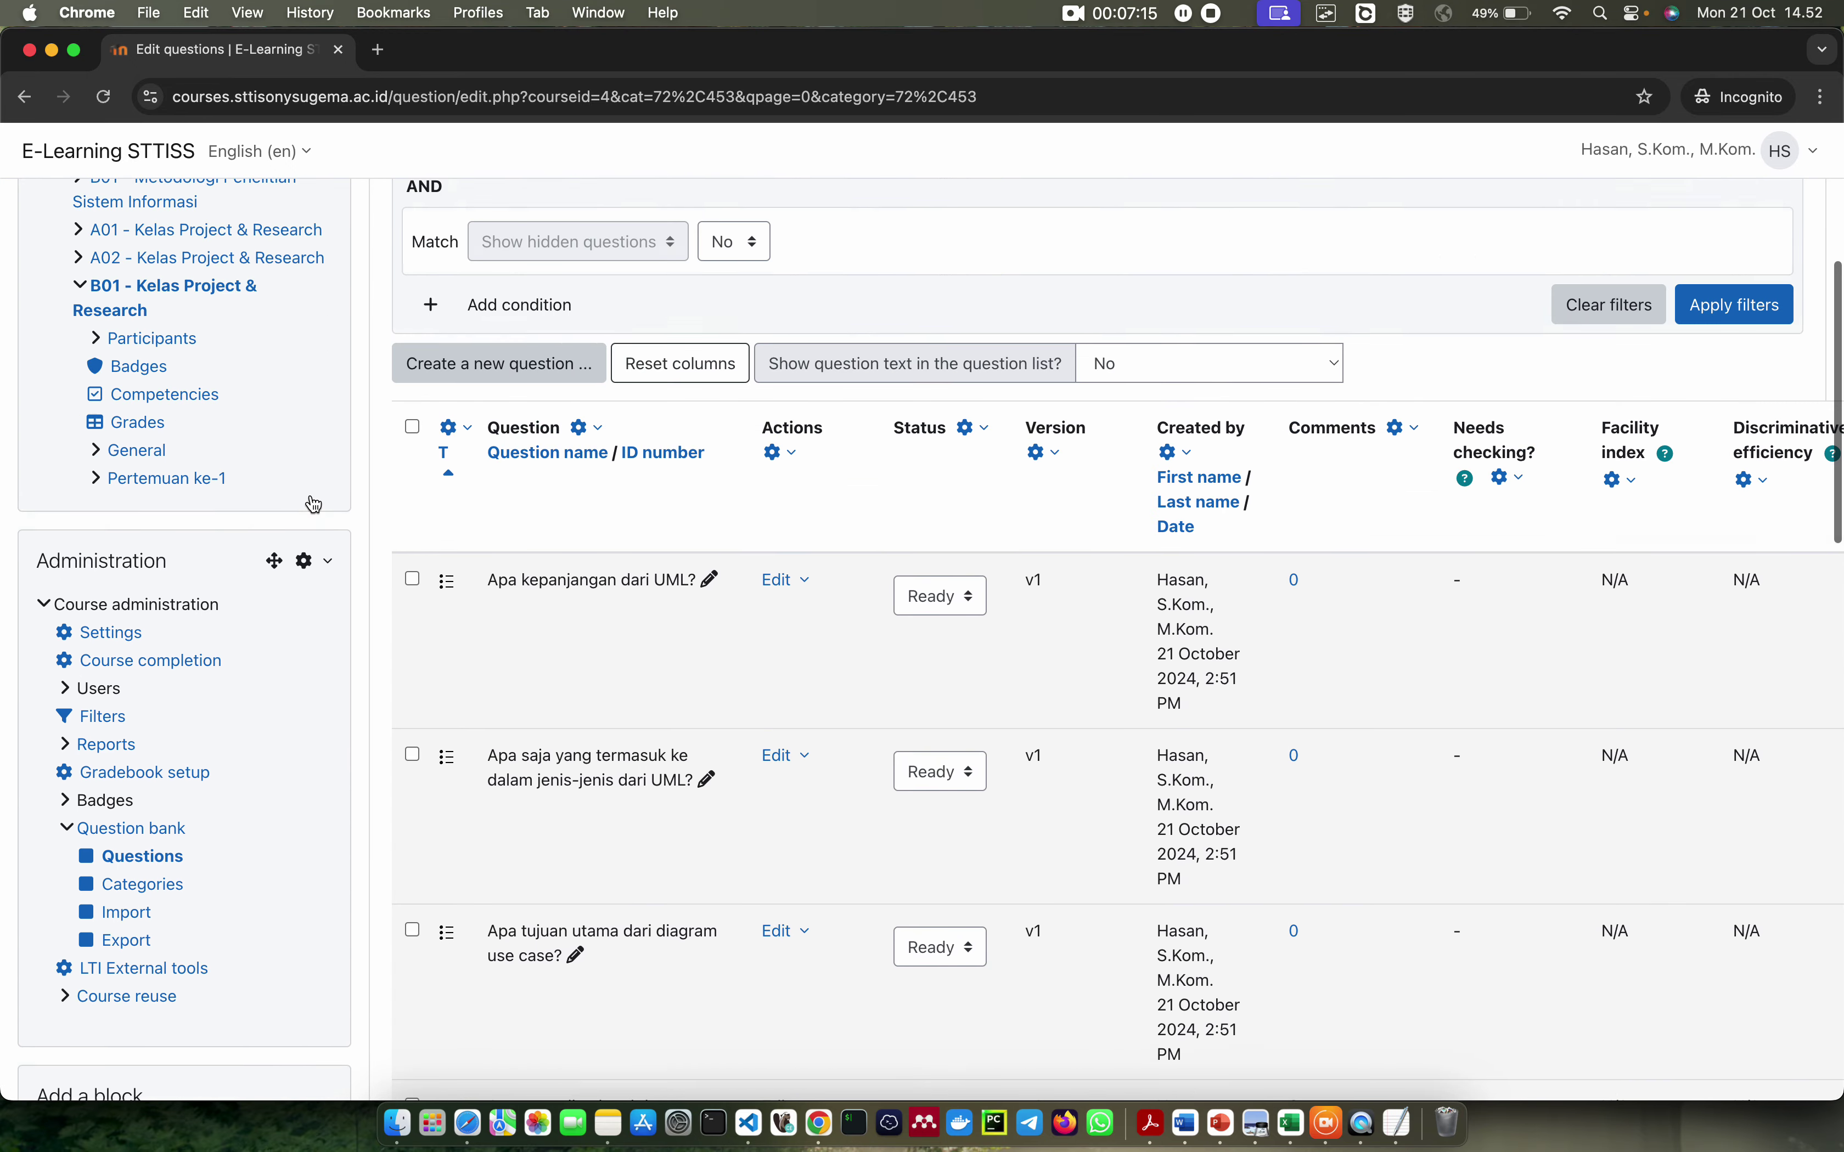
click(167, 435)
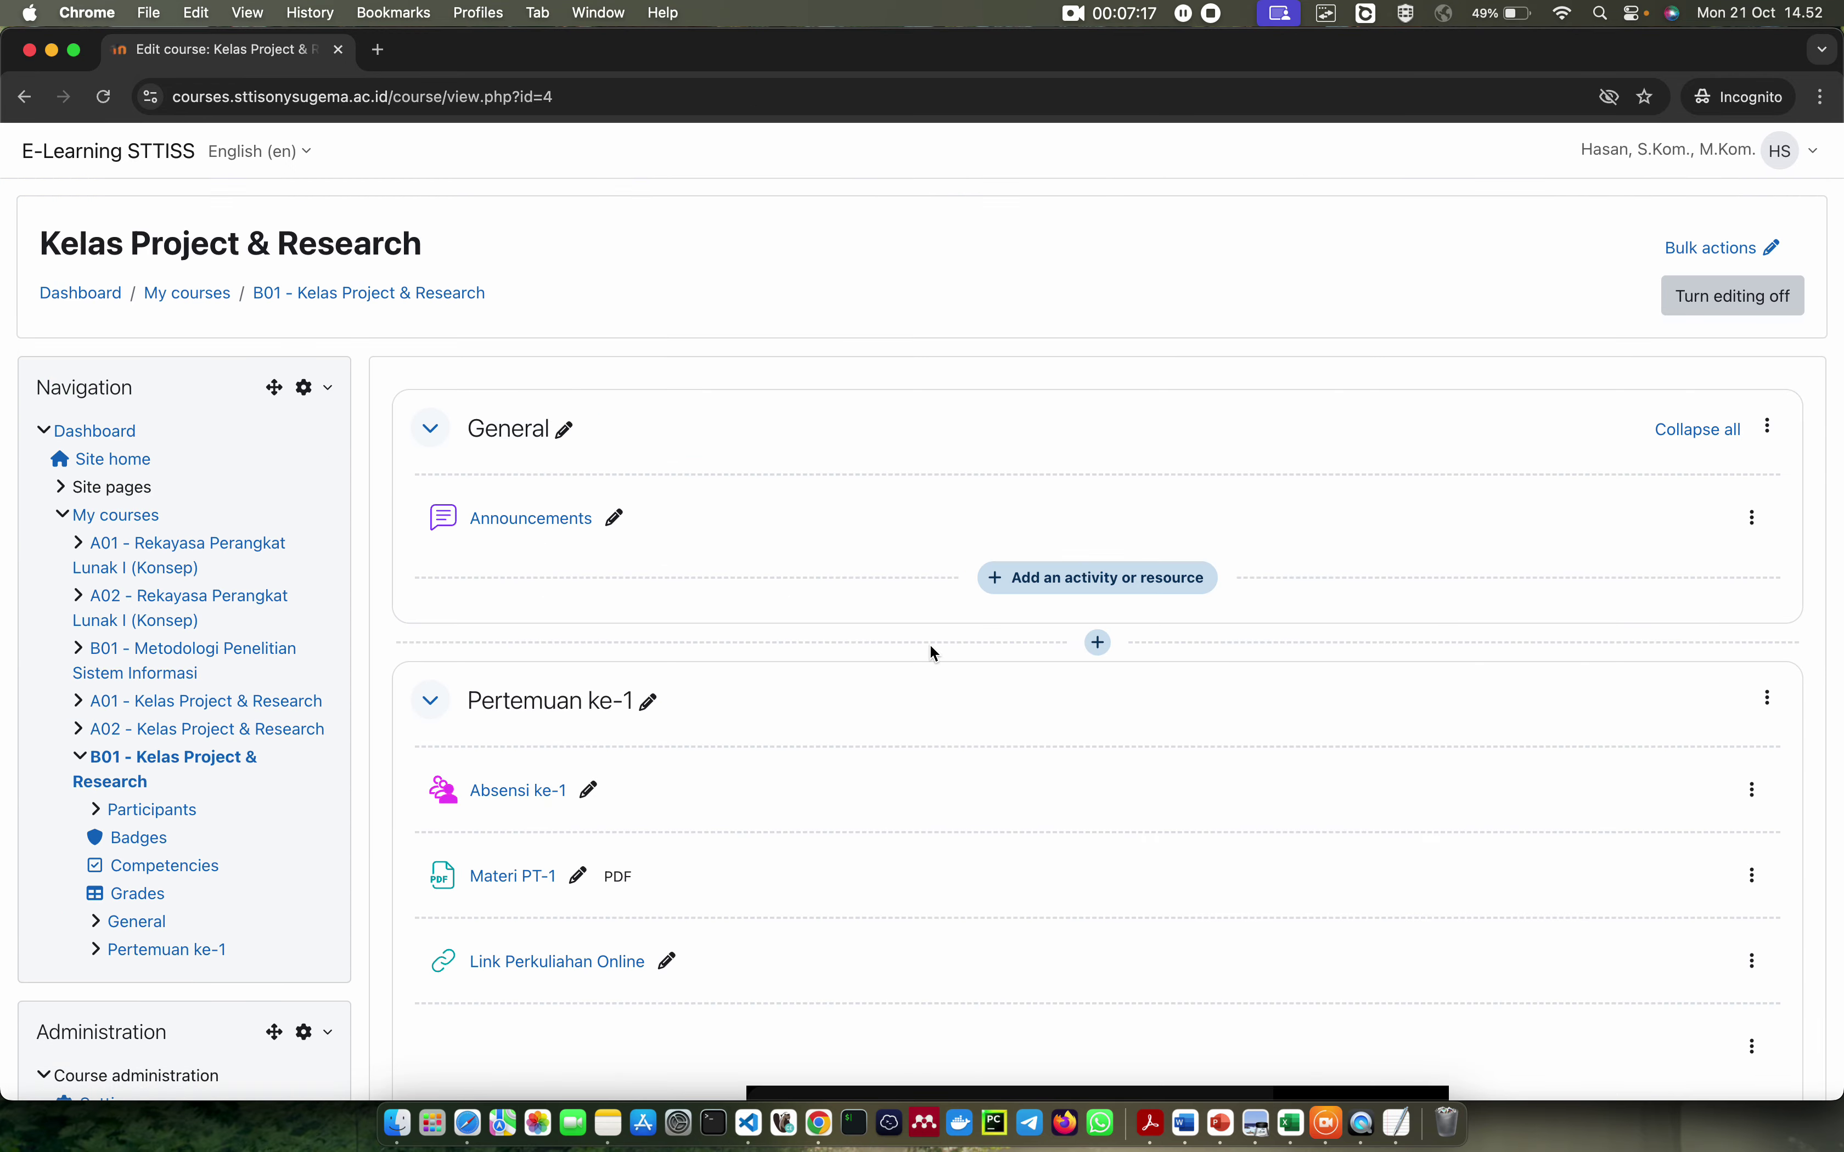
Add a Quiz activity to the Pertemuan ke-1 section of the course
scroll(929, 645, down, 15)
scroll(930, 647, down, 3)
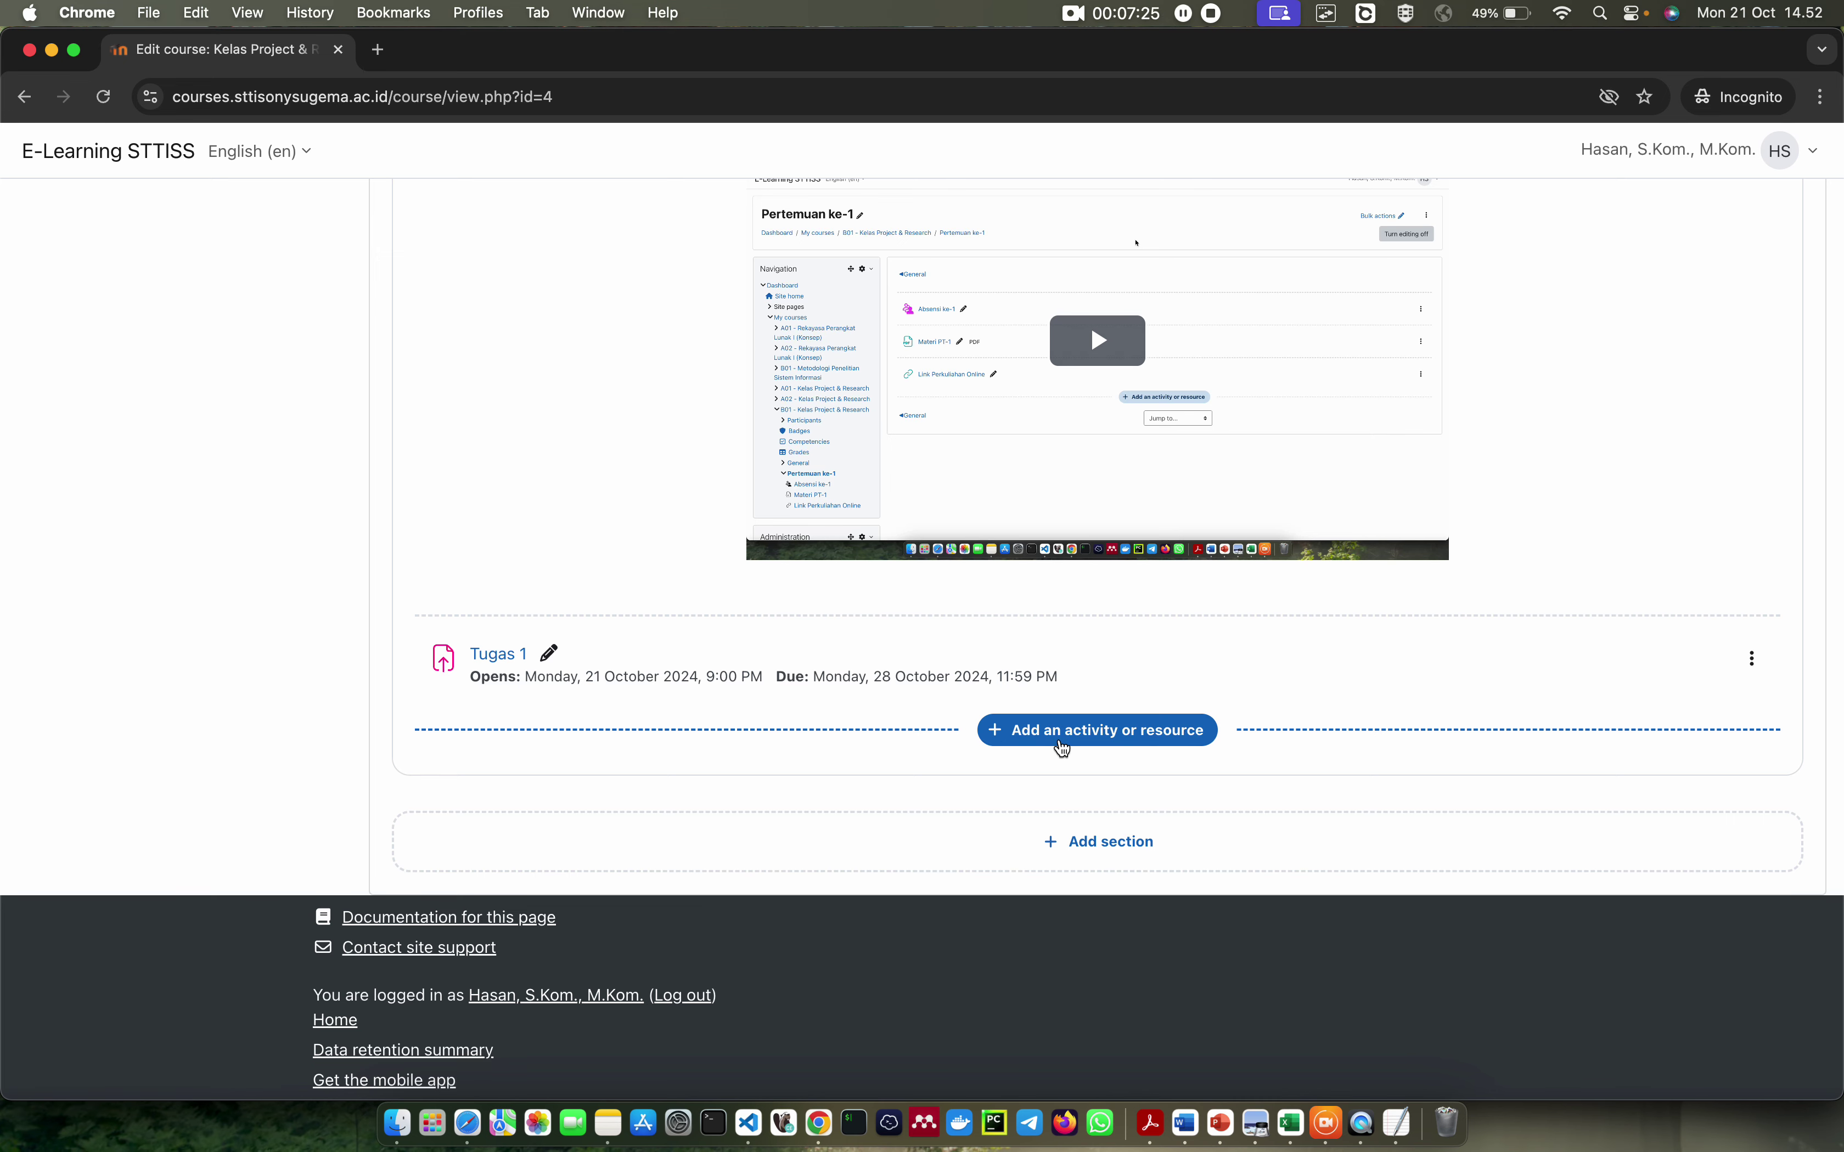
click(1062, 744)
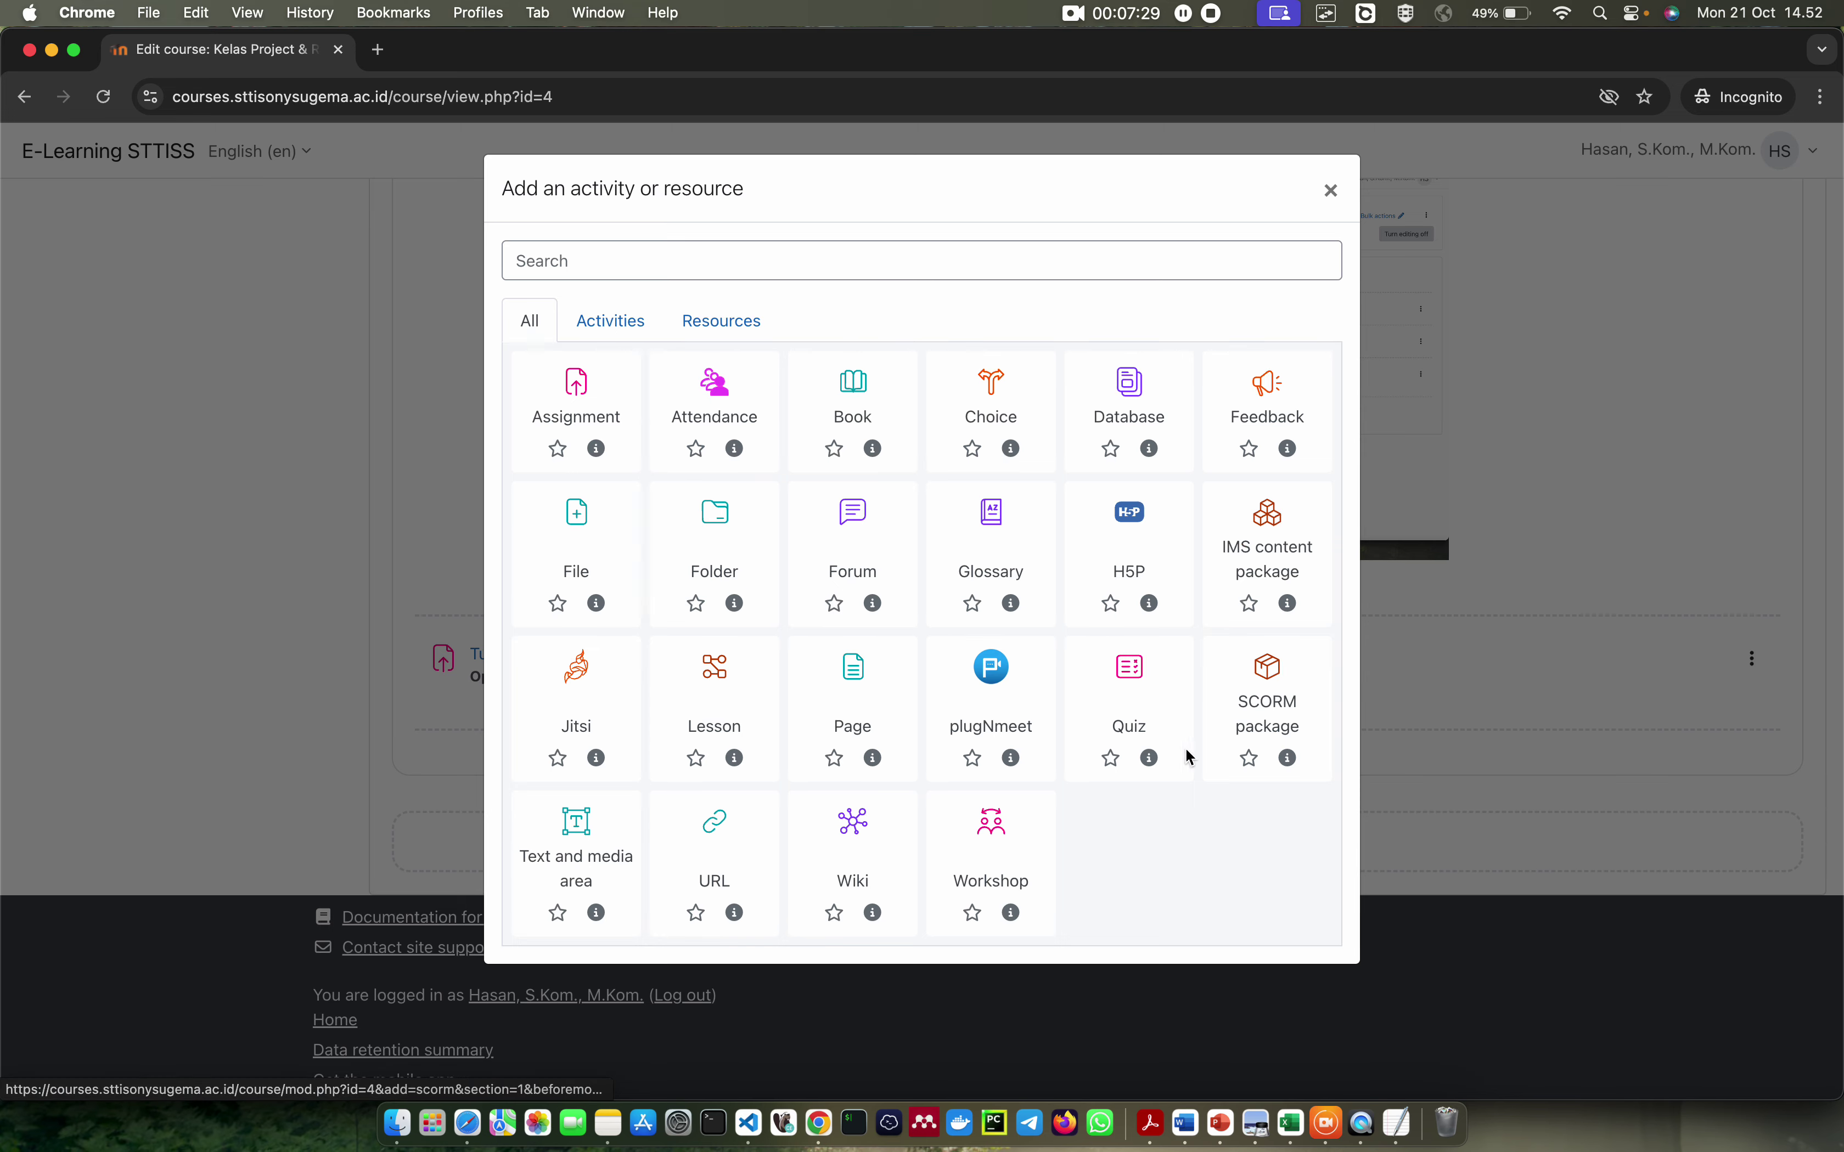
click(1146, 682)
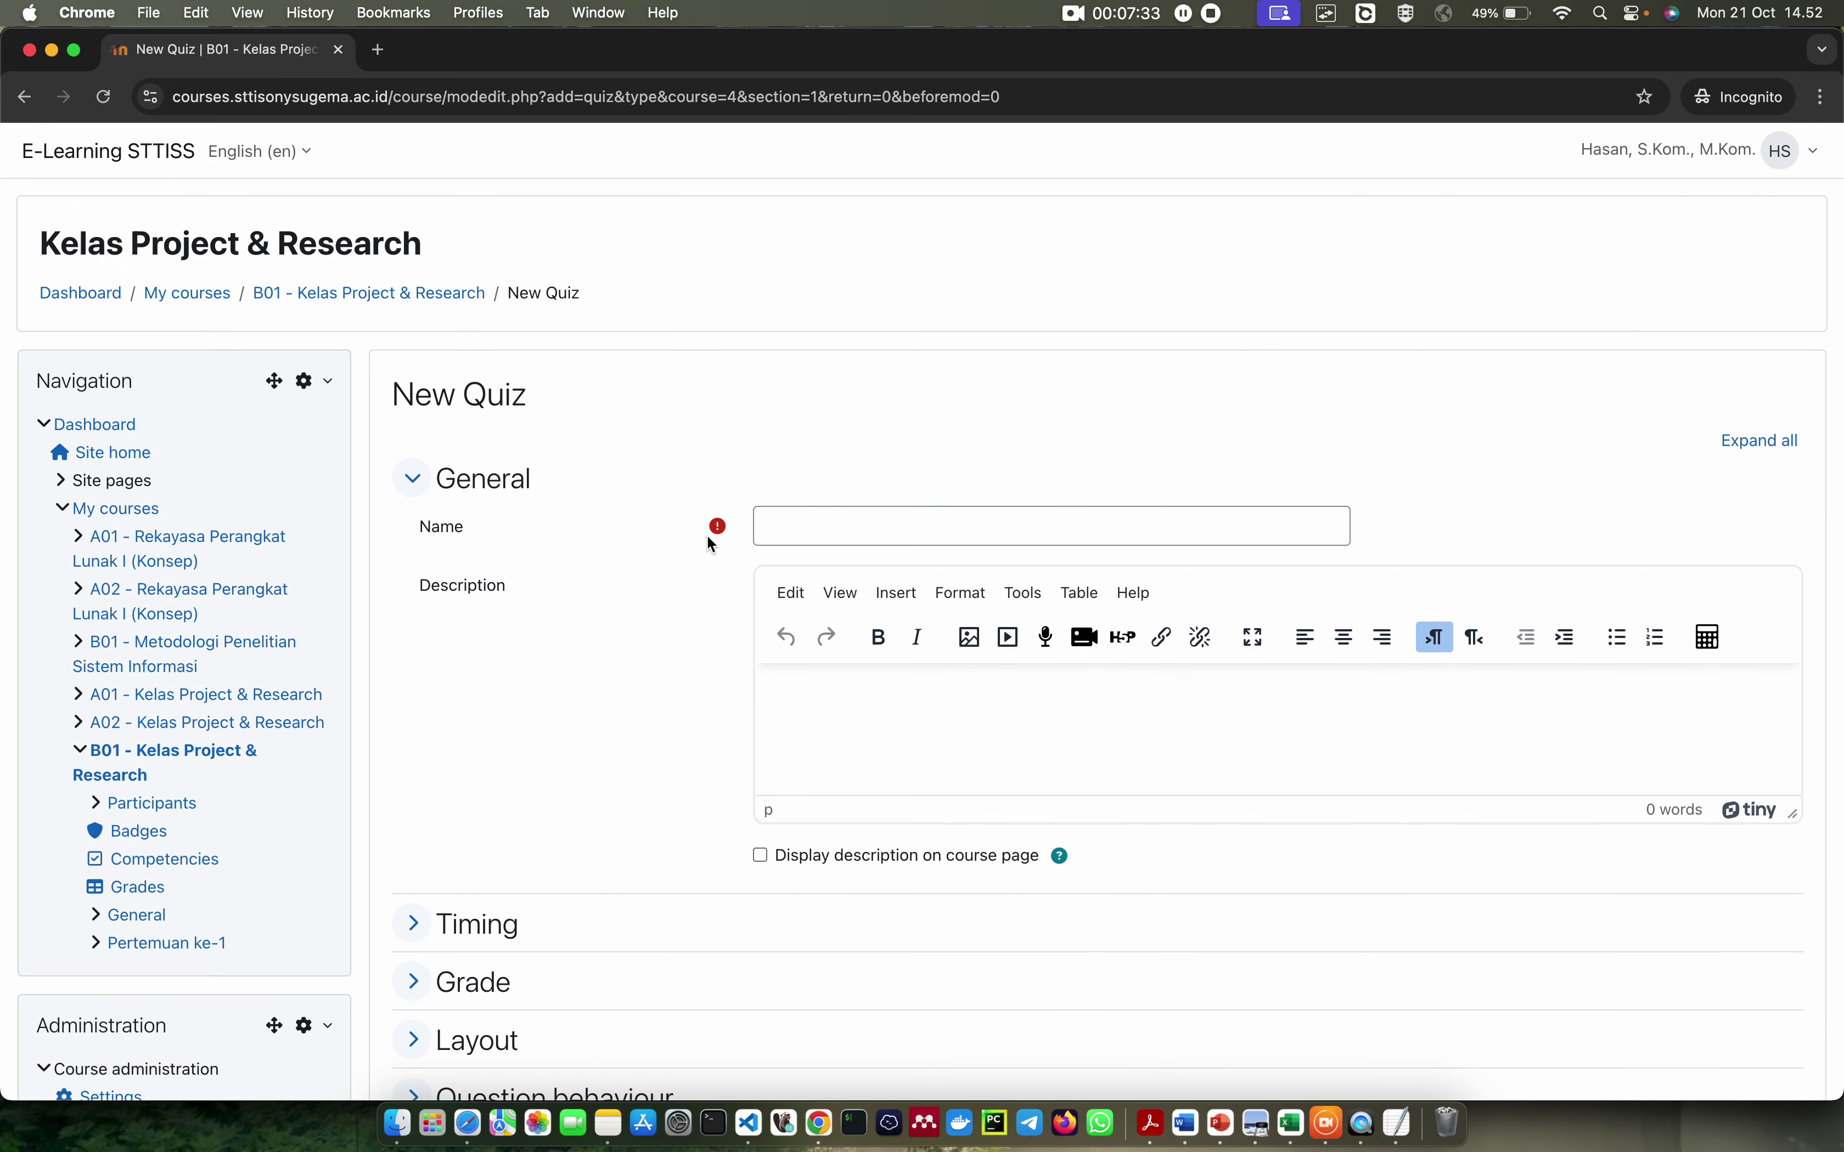
Name the new quiz UTS
click(840, 527)
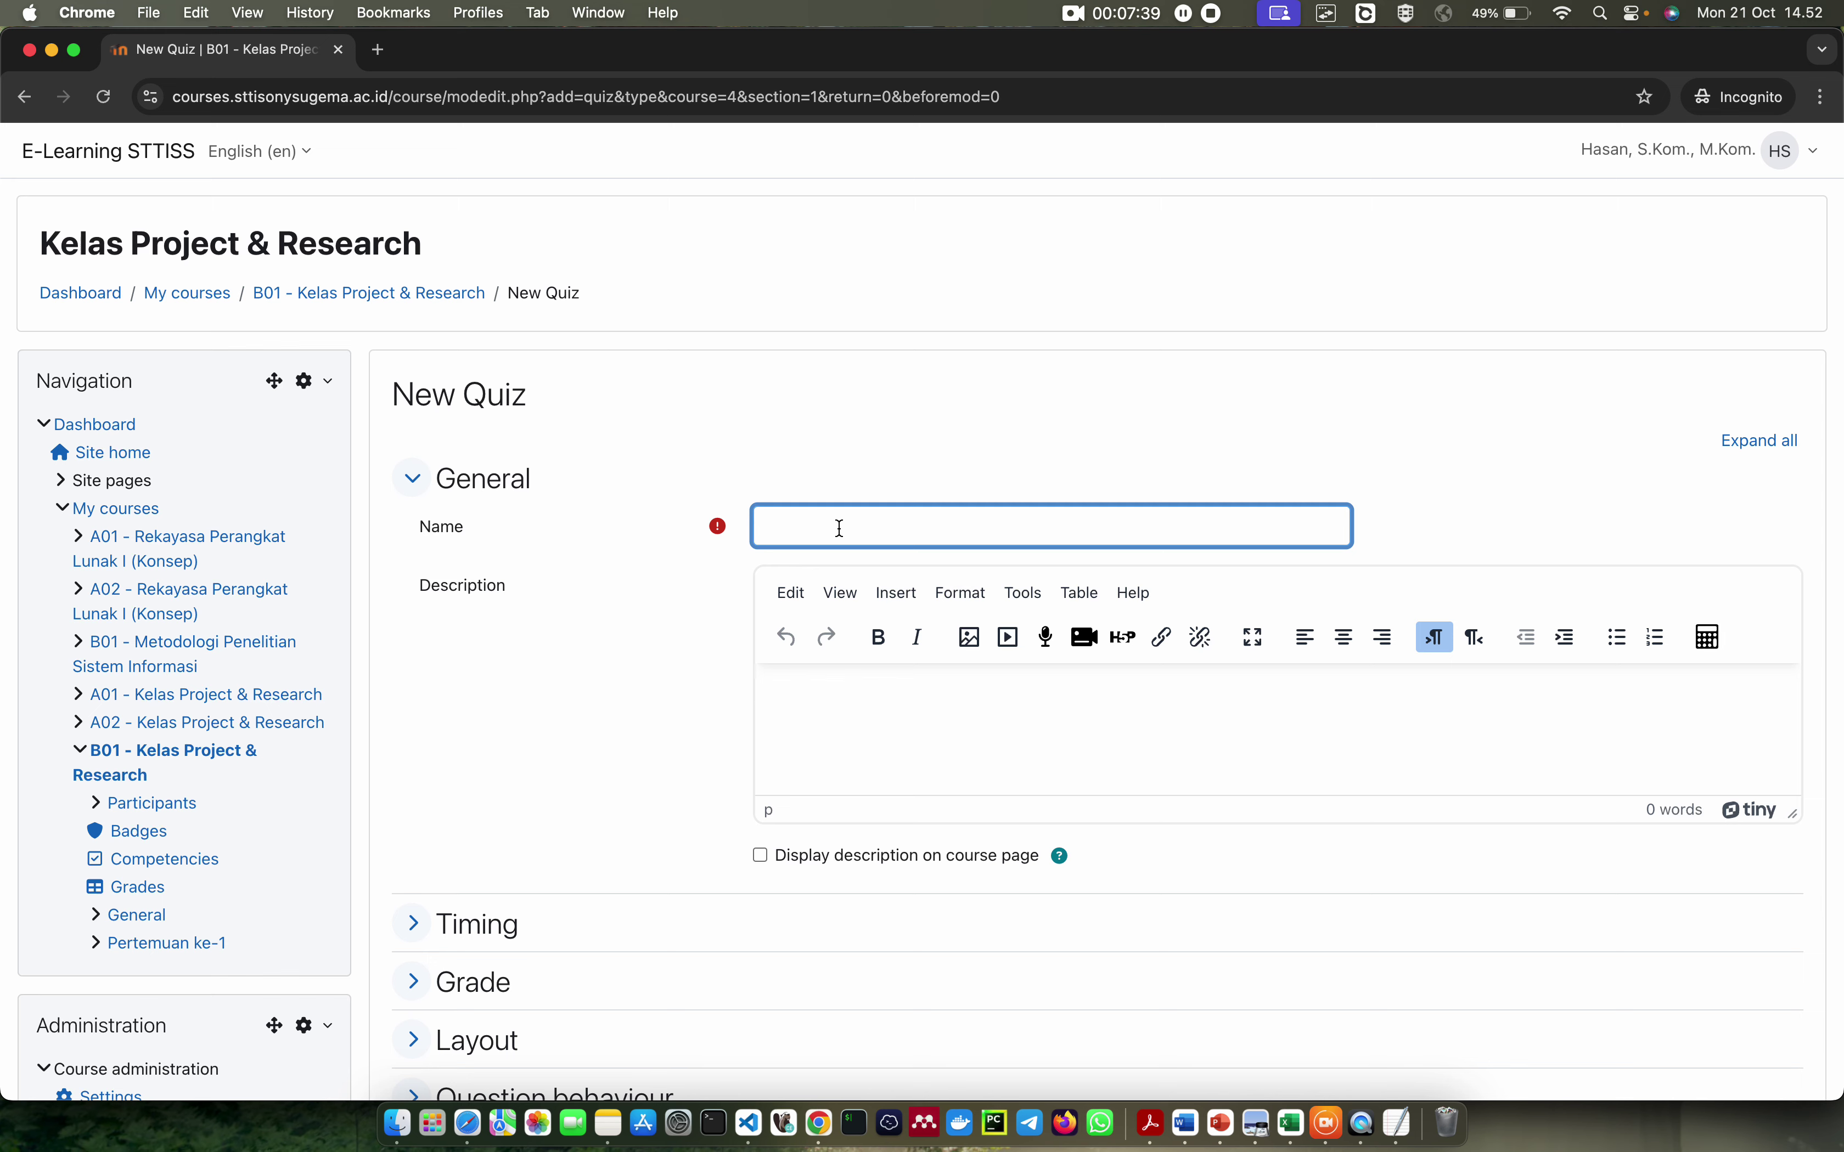
text(UTS)
scroll(975, 731, down, 10)
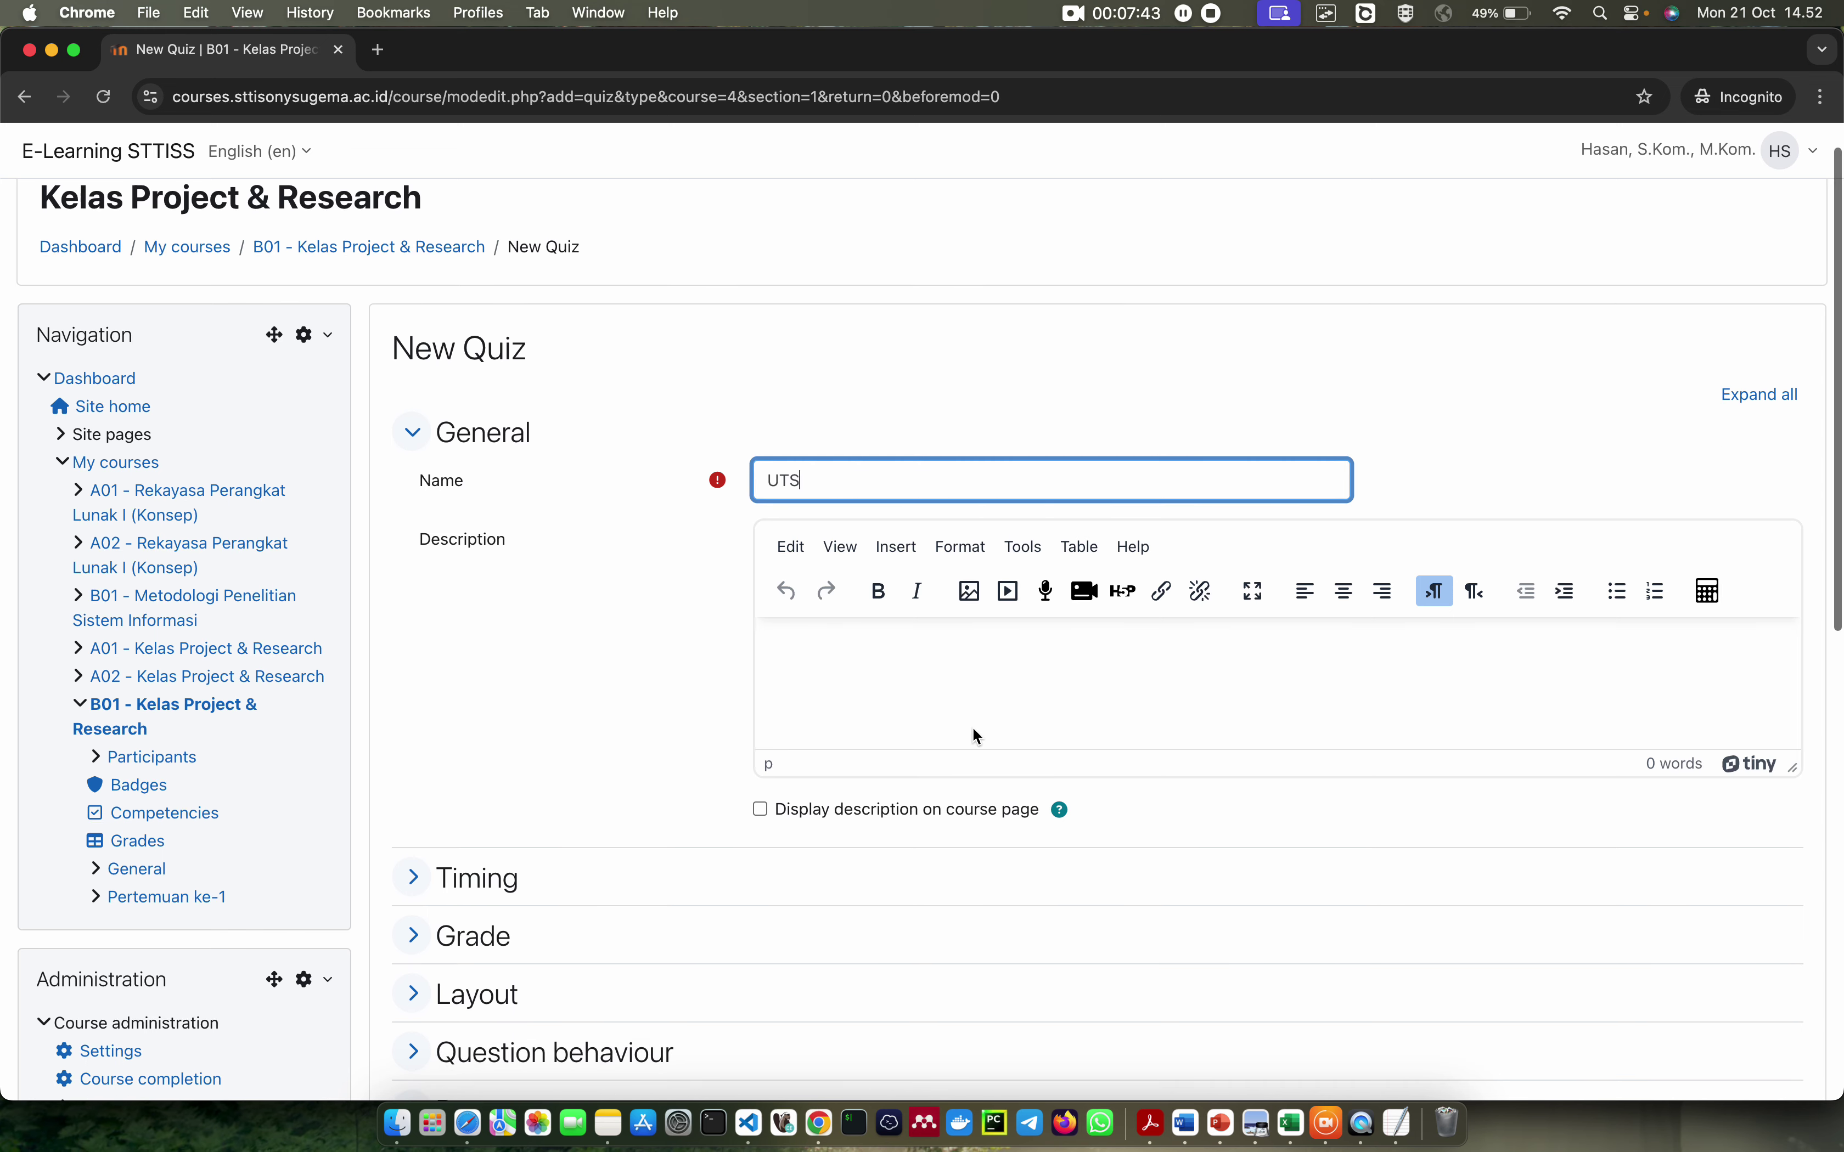
scroll(977, 736, up, 4)
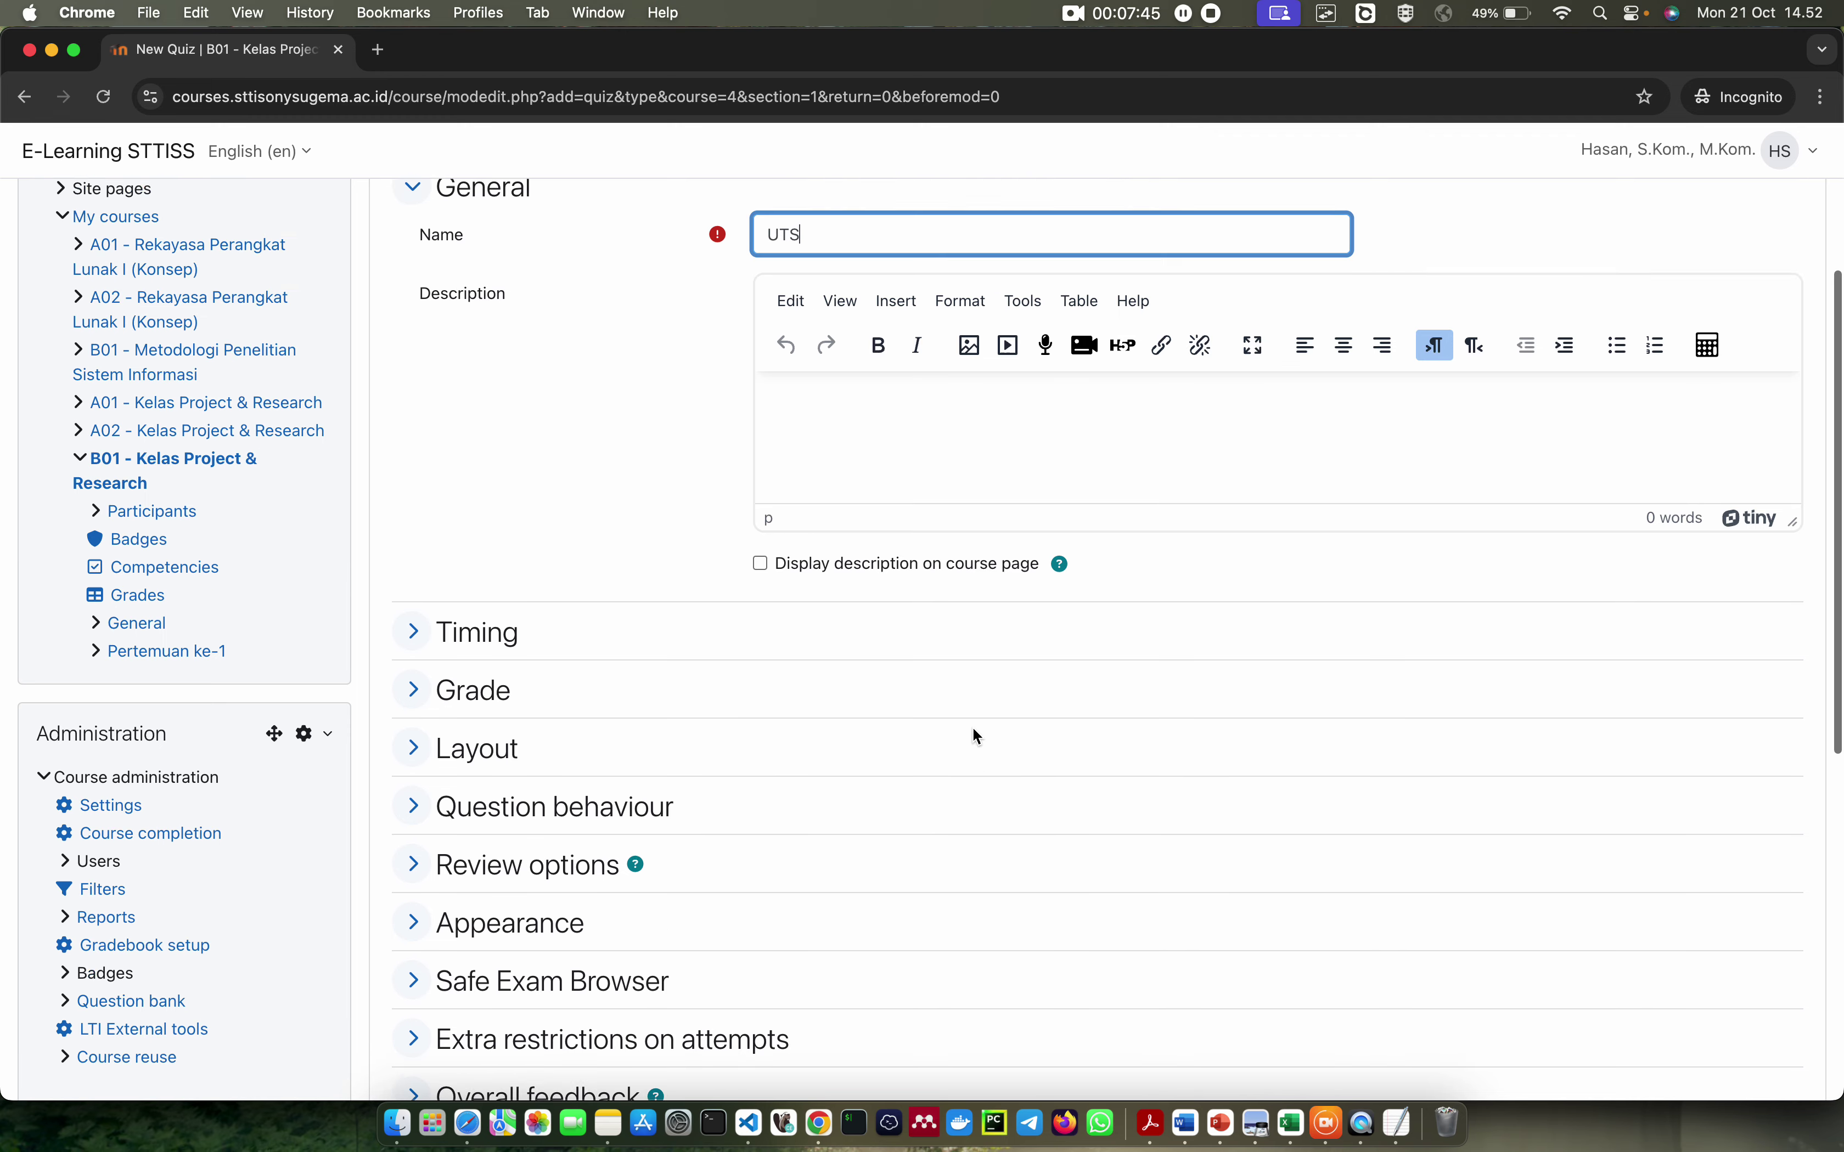
scroll(977, 736, down, 5)
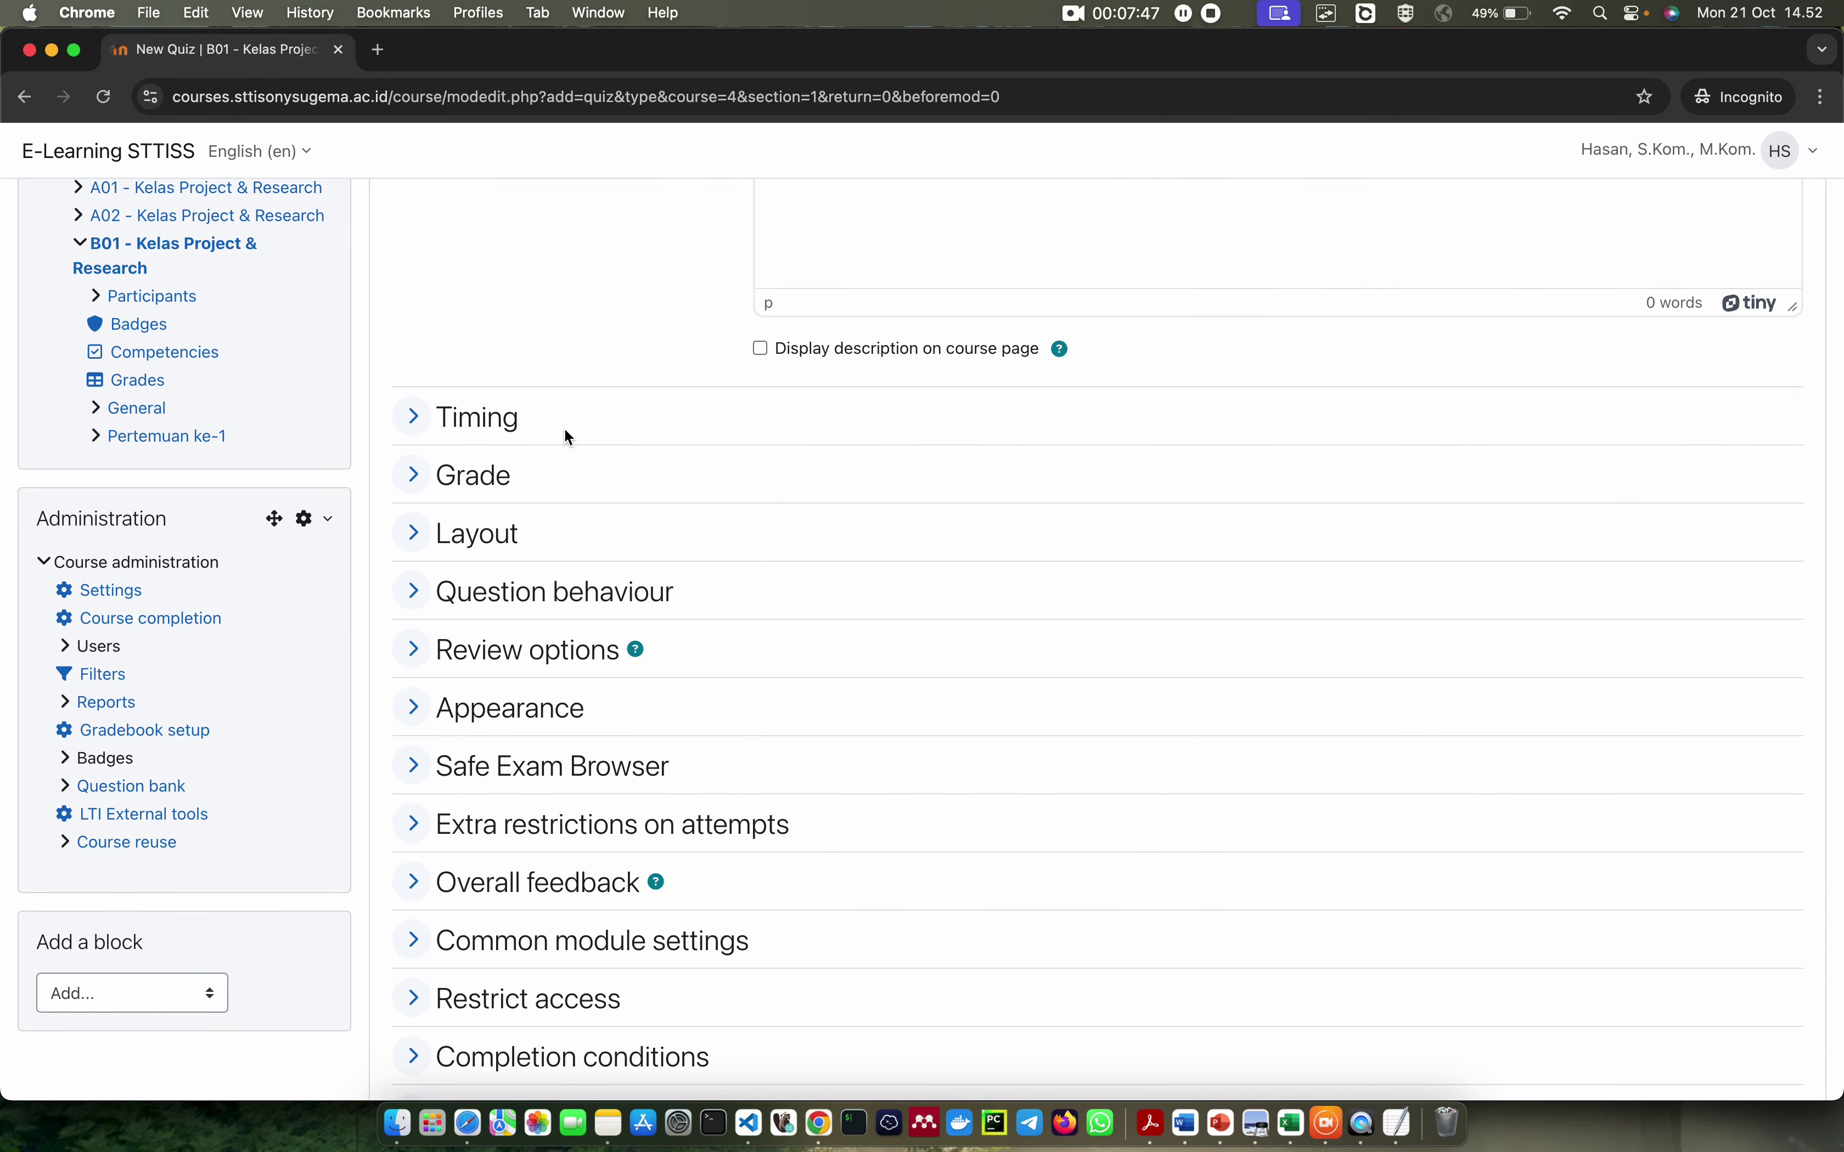
Enable the quiz's opening time in the Timing settings and set it to 22 October 2024, 18:30
click(413, 417)
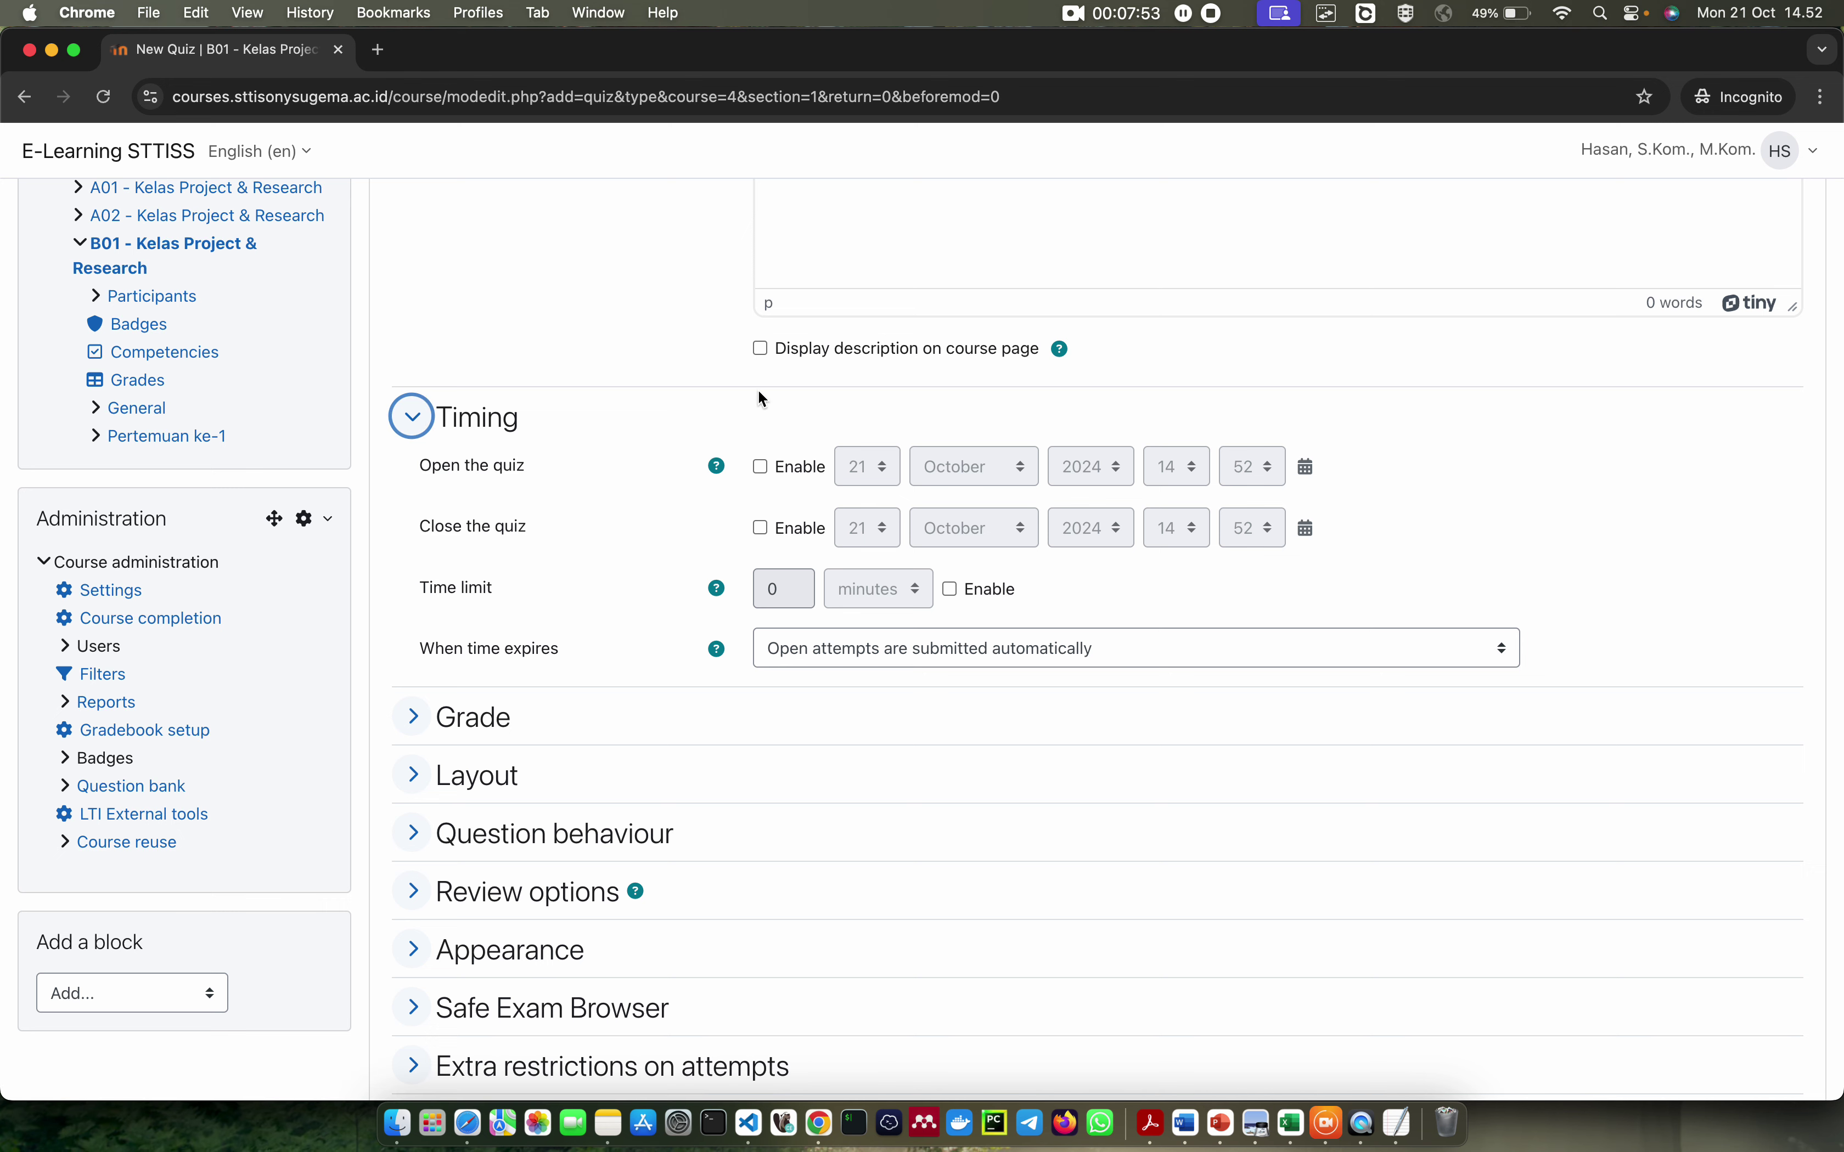
click(761, 467)
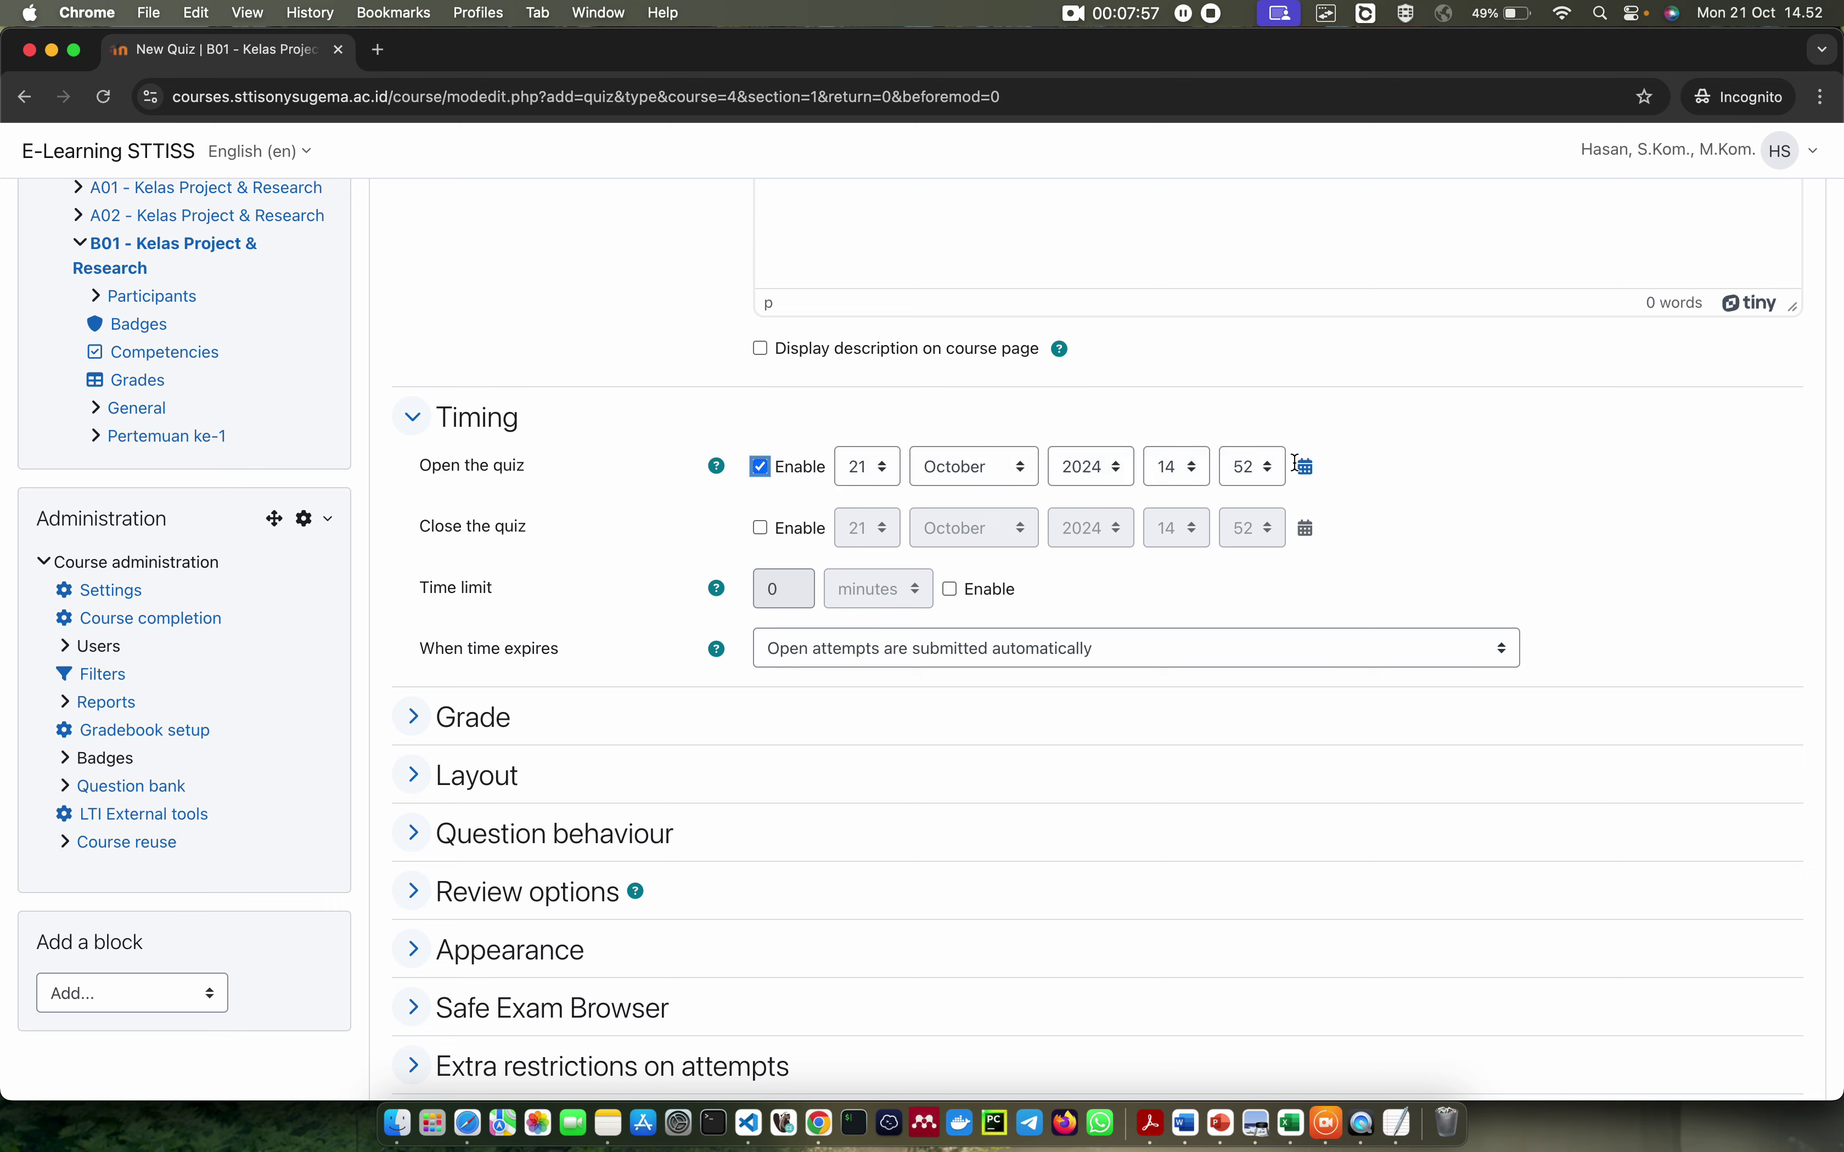
click(875, 470)
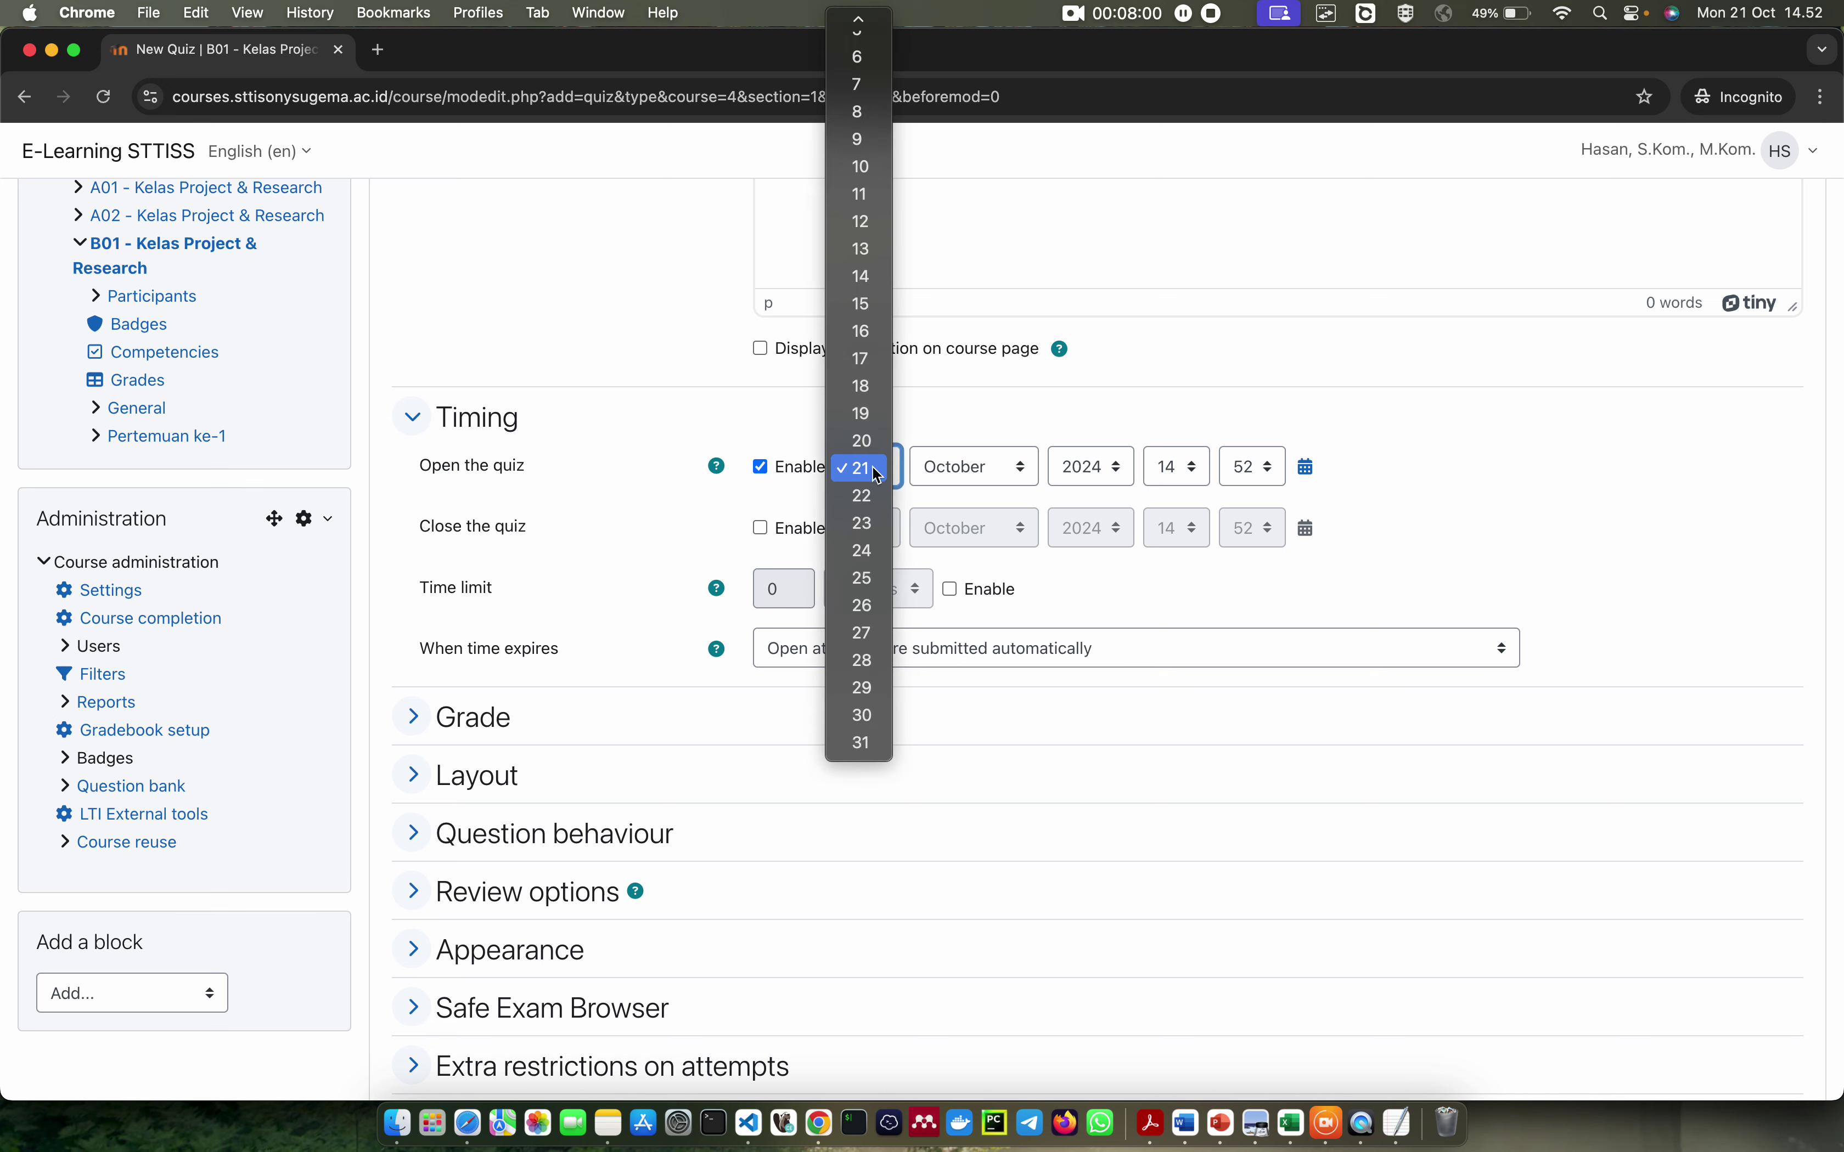
click(865, 497)
click(1165, 468)
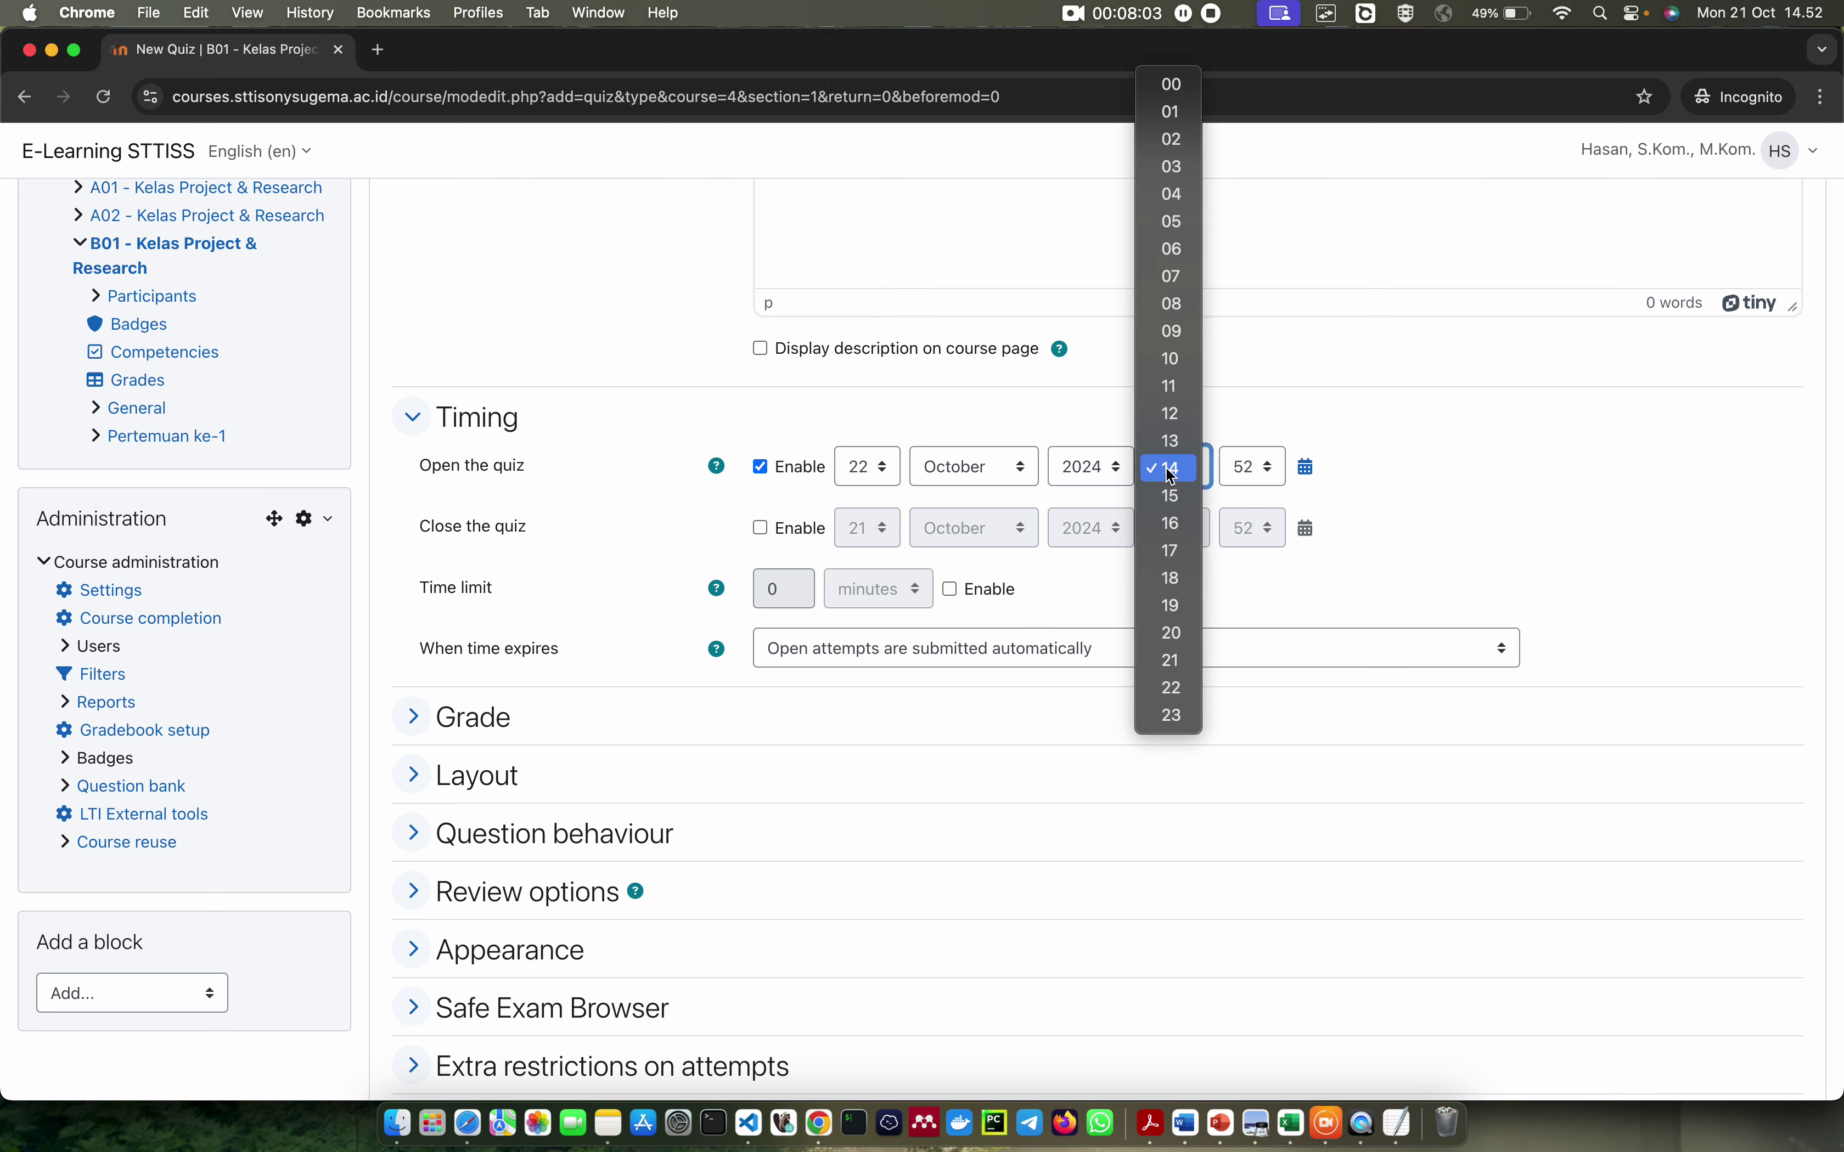
key(Down)
key(Down)
key(Down)
key(Down)
key(Return)
key(Tab)
text(30)
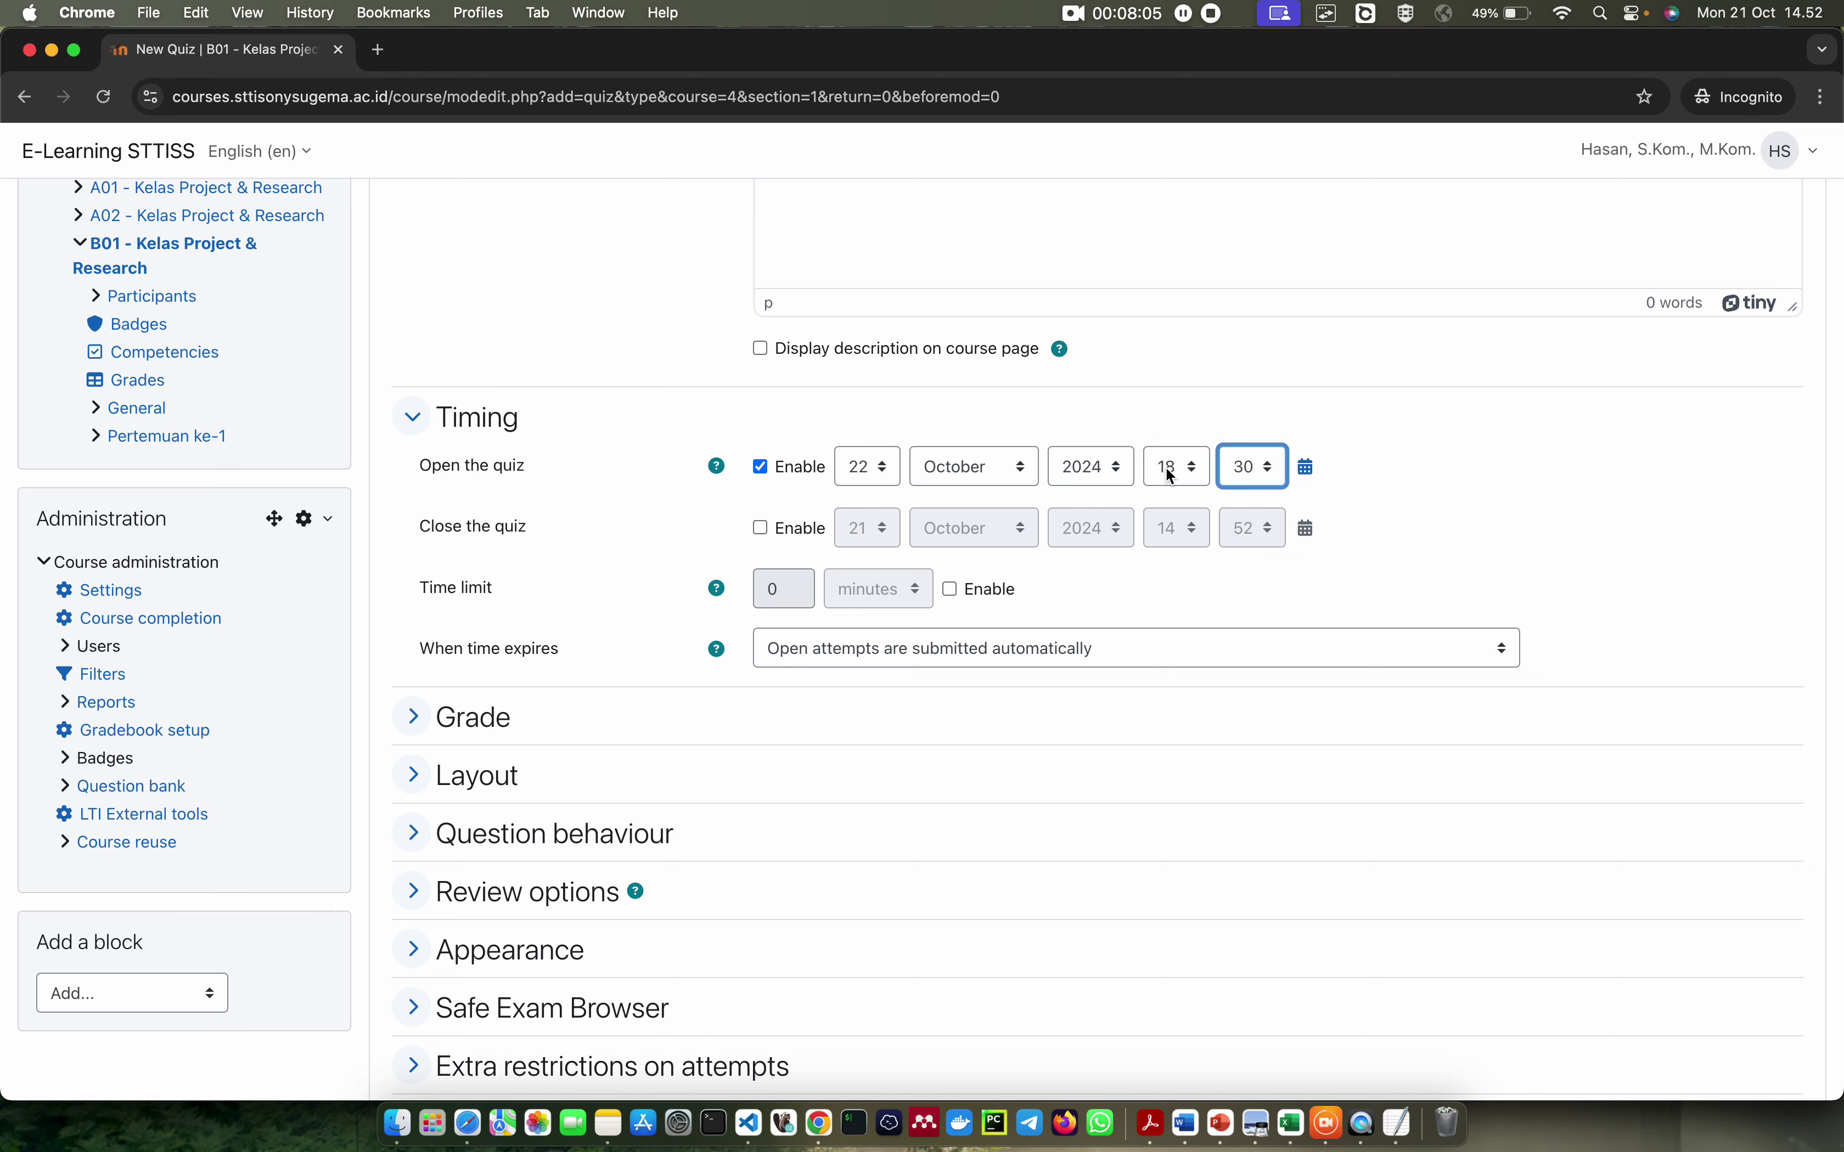
Enable the quiz's closing time and set it to 22 October 2024, 20:00
click(763, 525)
click(868, 527)
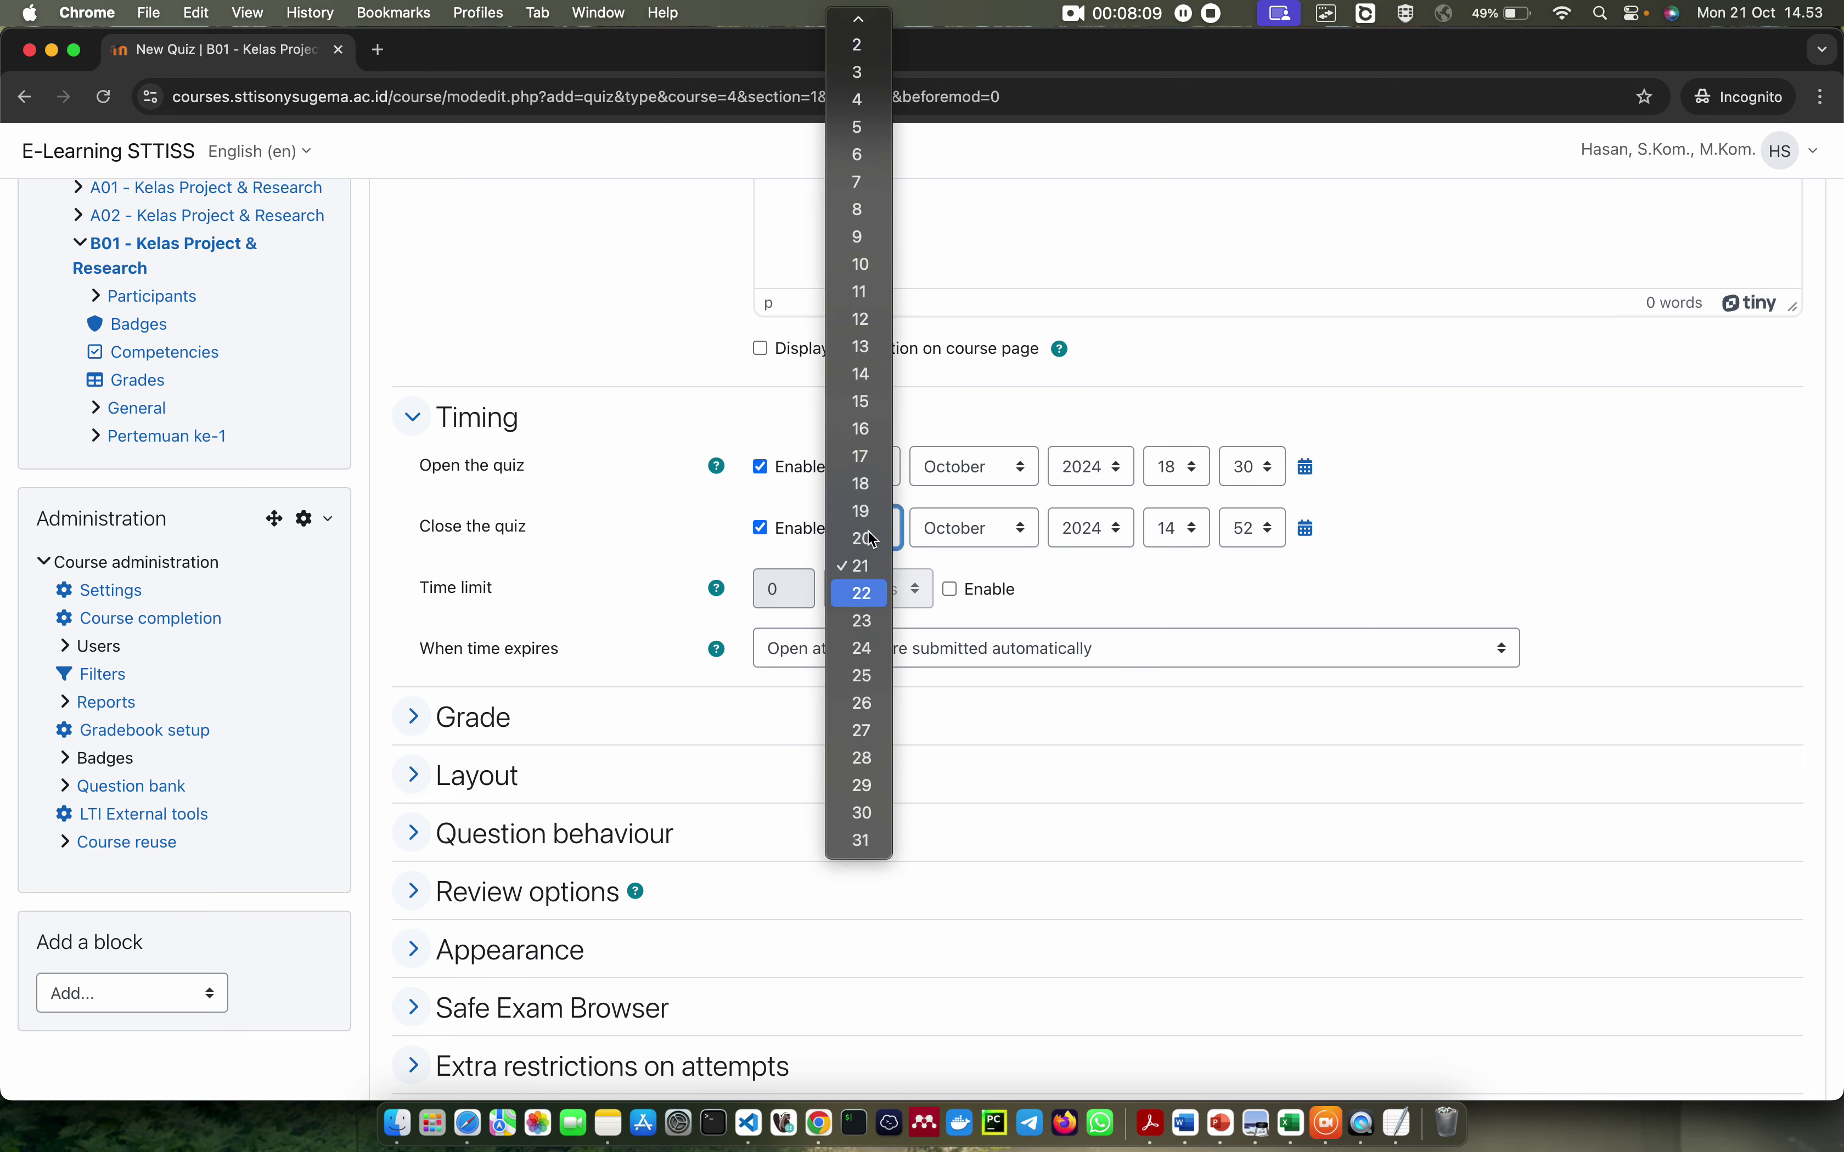
key(Escape)
click(1171, 535)
text(20)
key(Return)
key(Tab)
text(00)
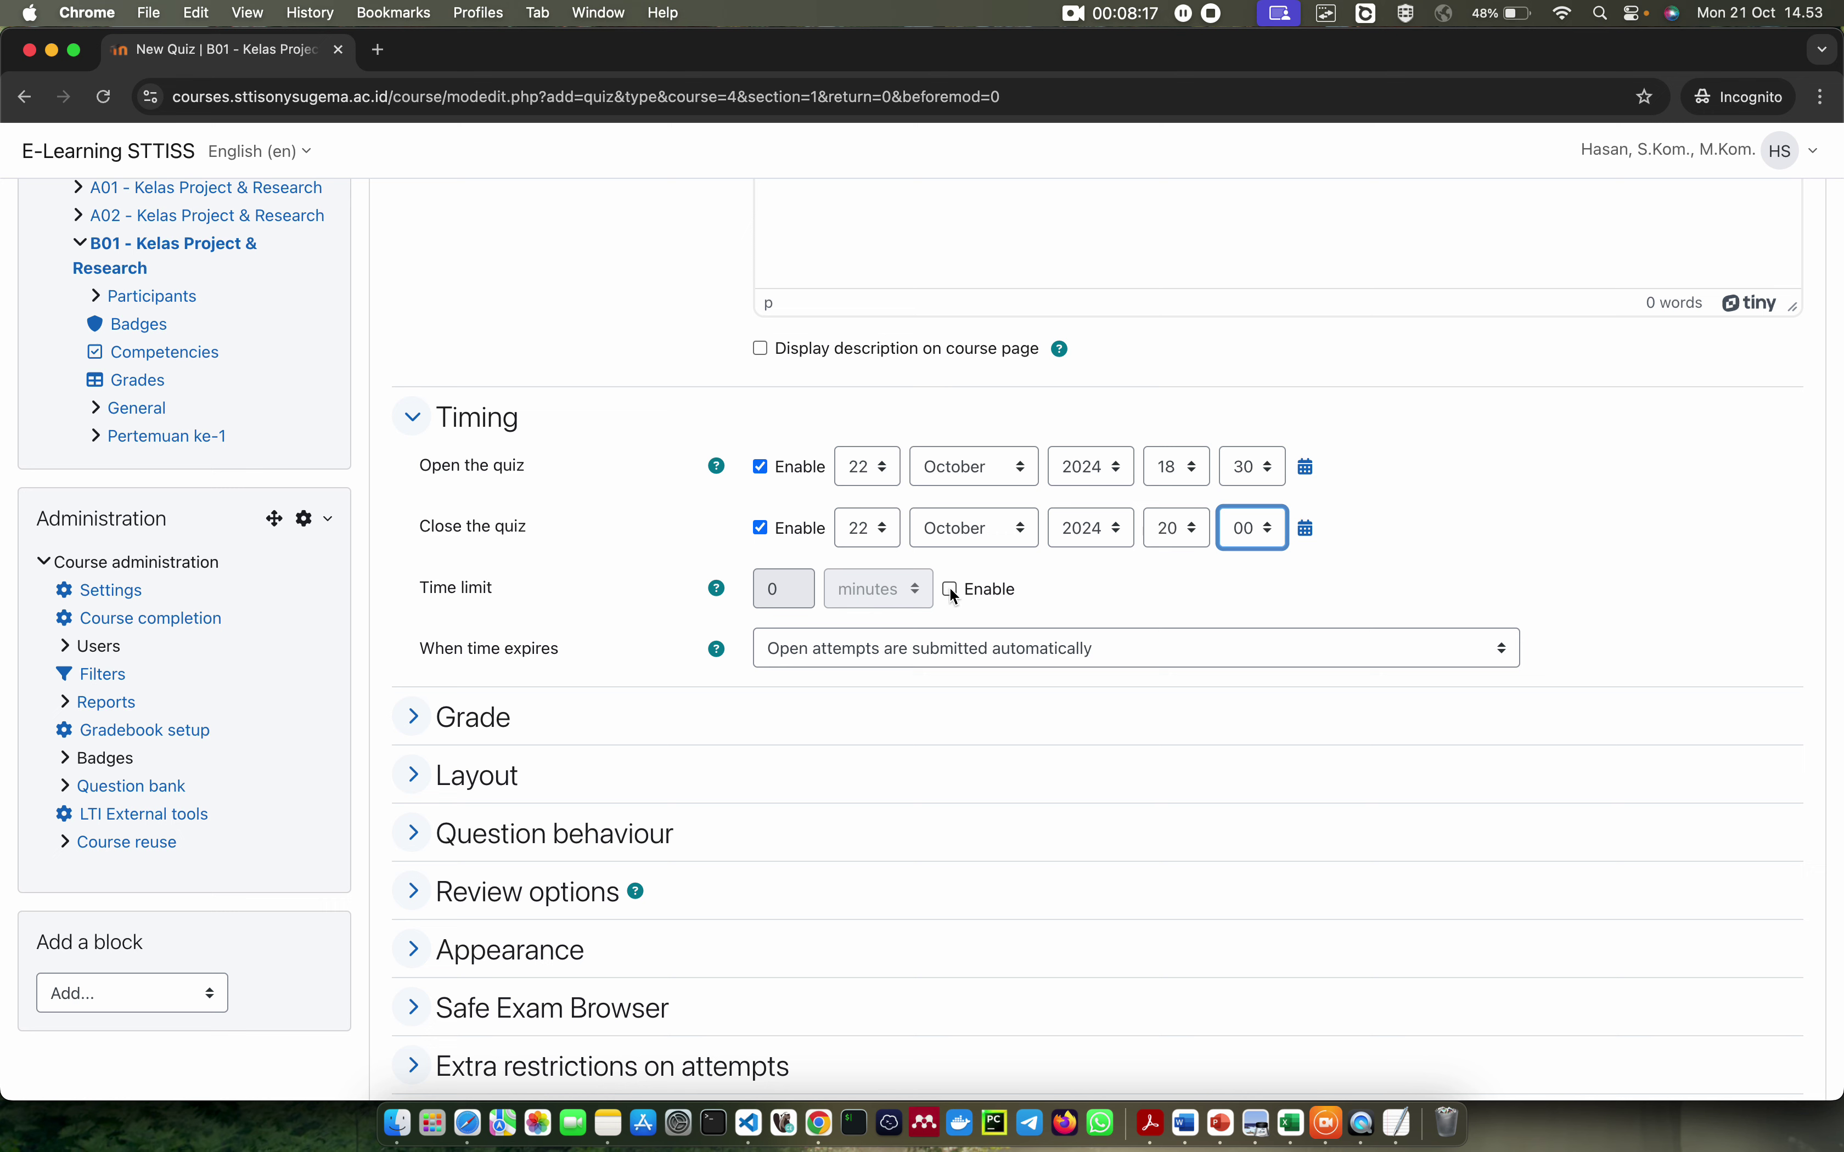
Enable the quiz's time limit and set it to 60 minutes
double_click(421, 587)
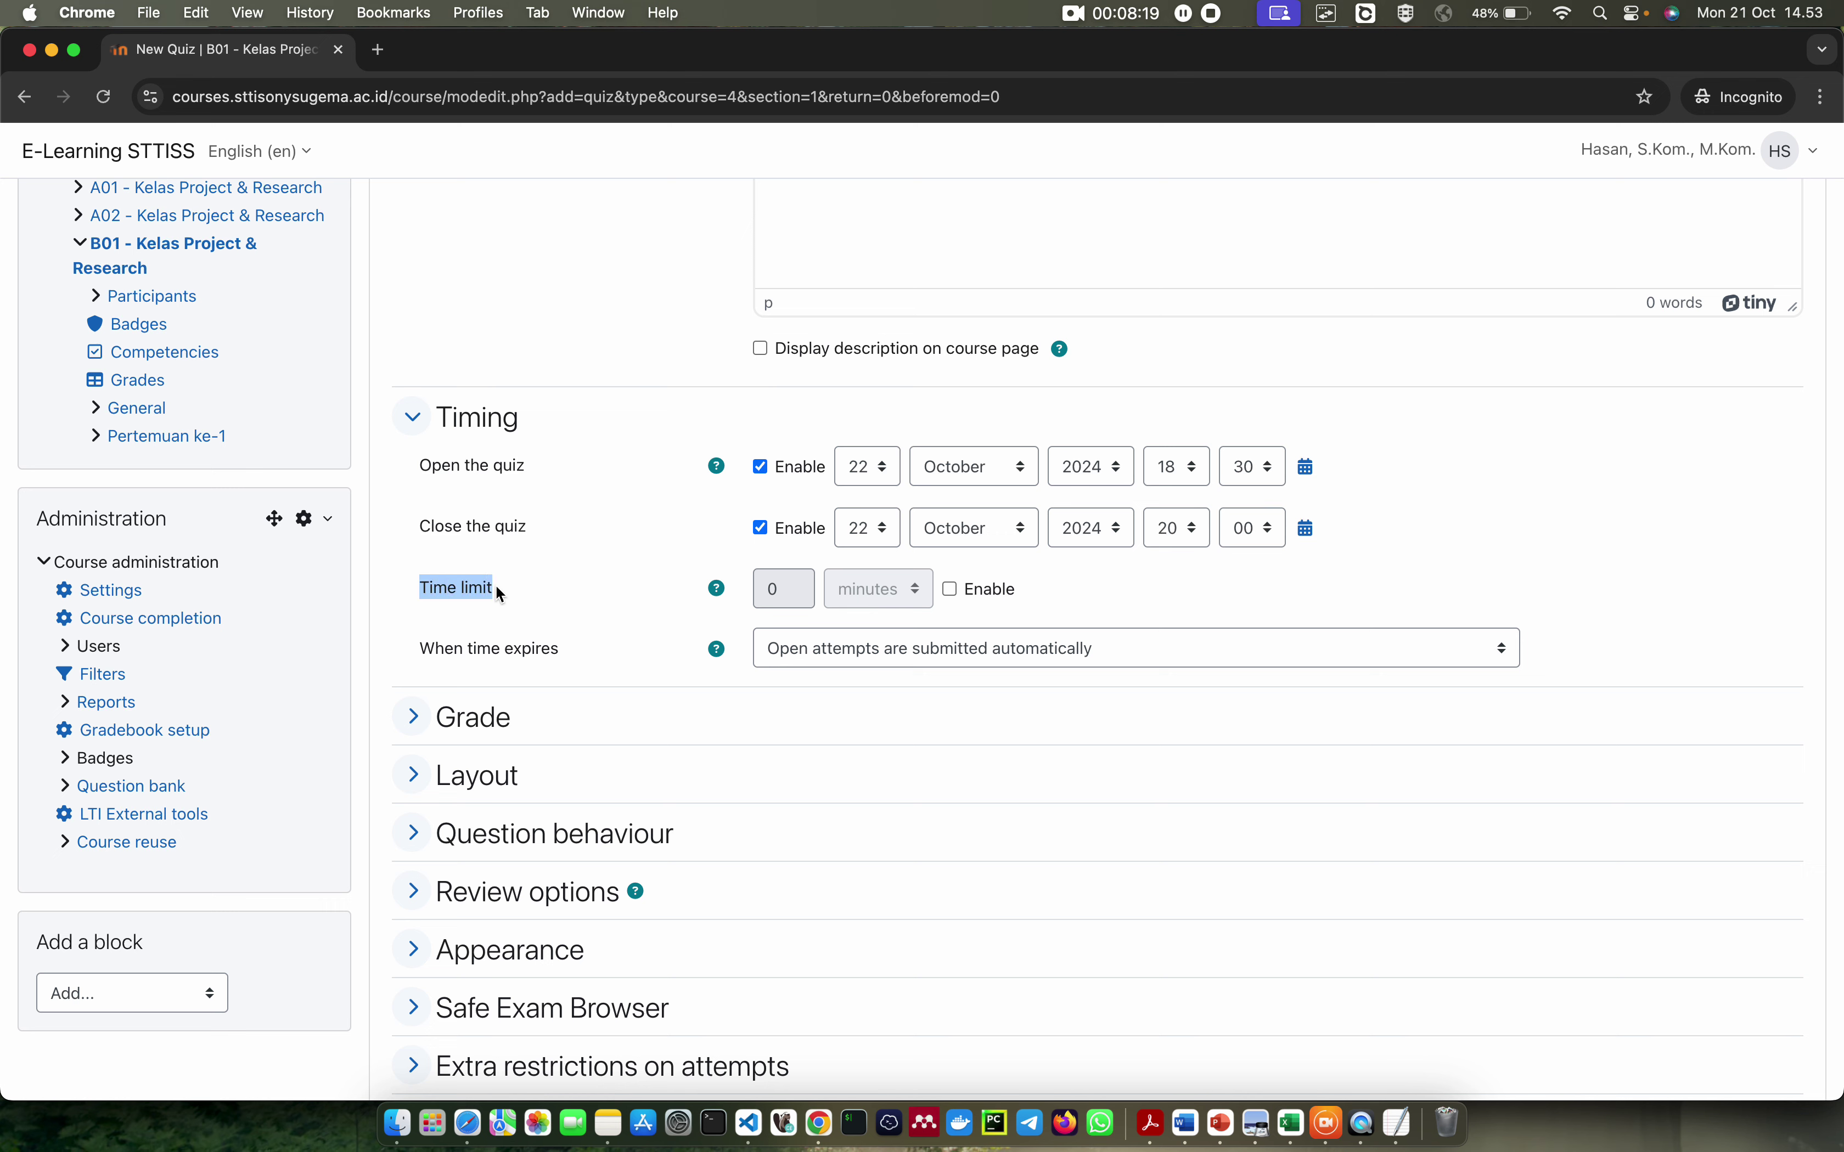
click(949, 590)
click(792, 595)
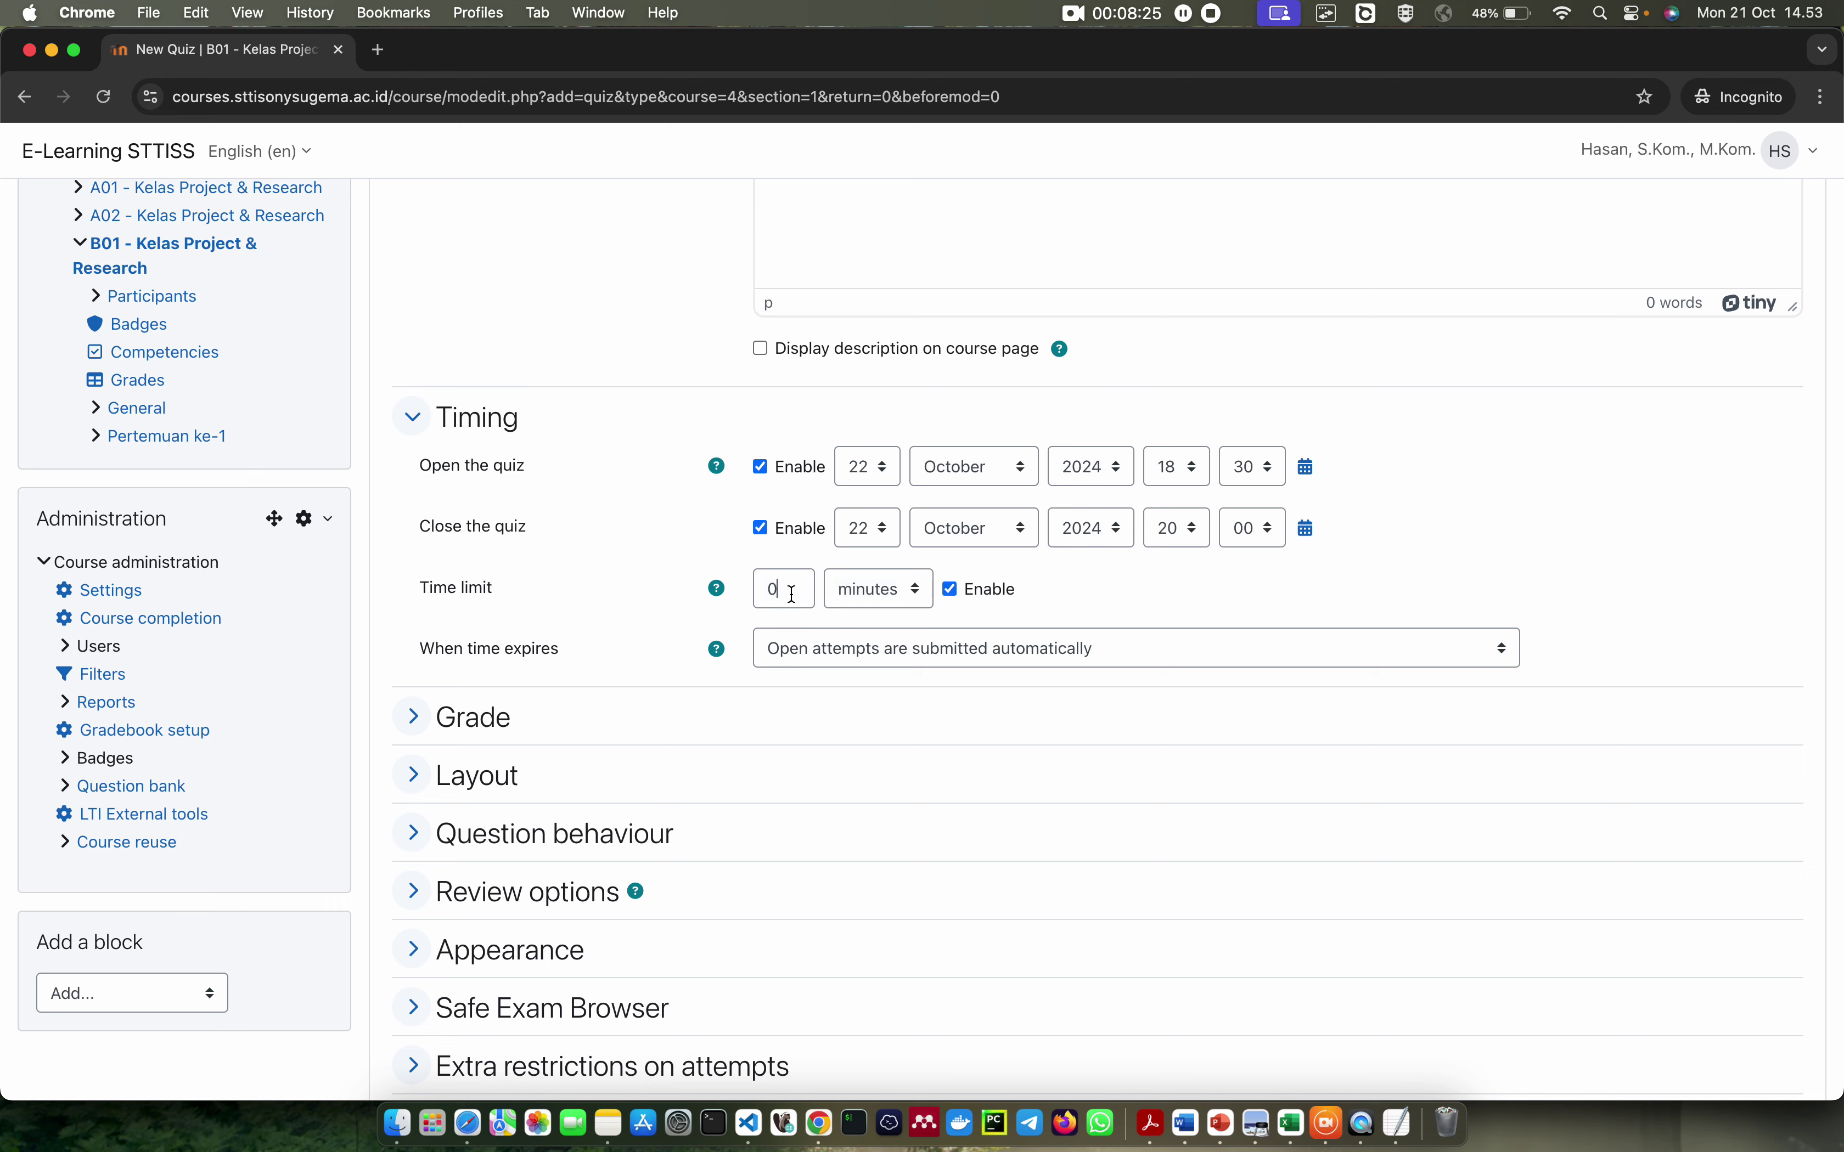
key(BackSpace)
text(60)
Change the quiz's closing time to 21:00 and its time limit to 30 minutes
click(1180, 535)
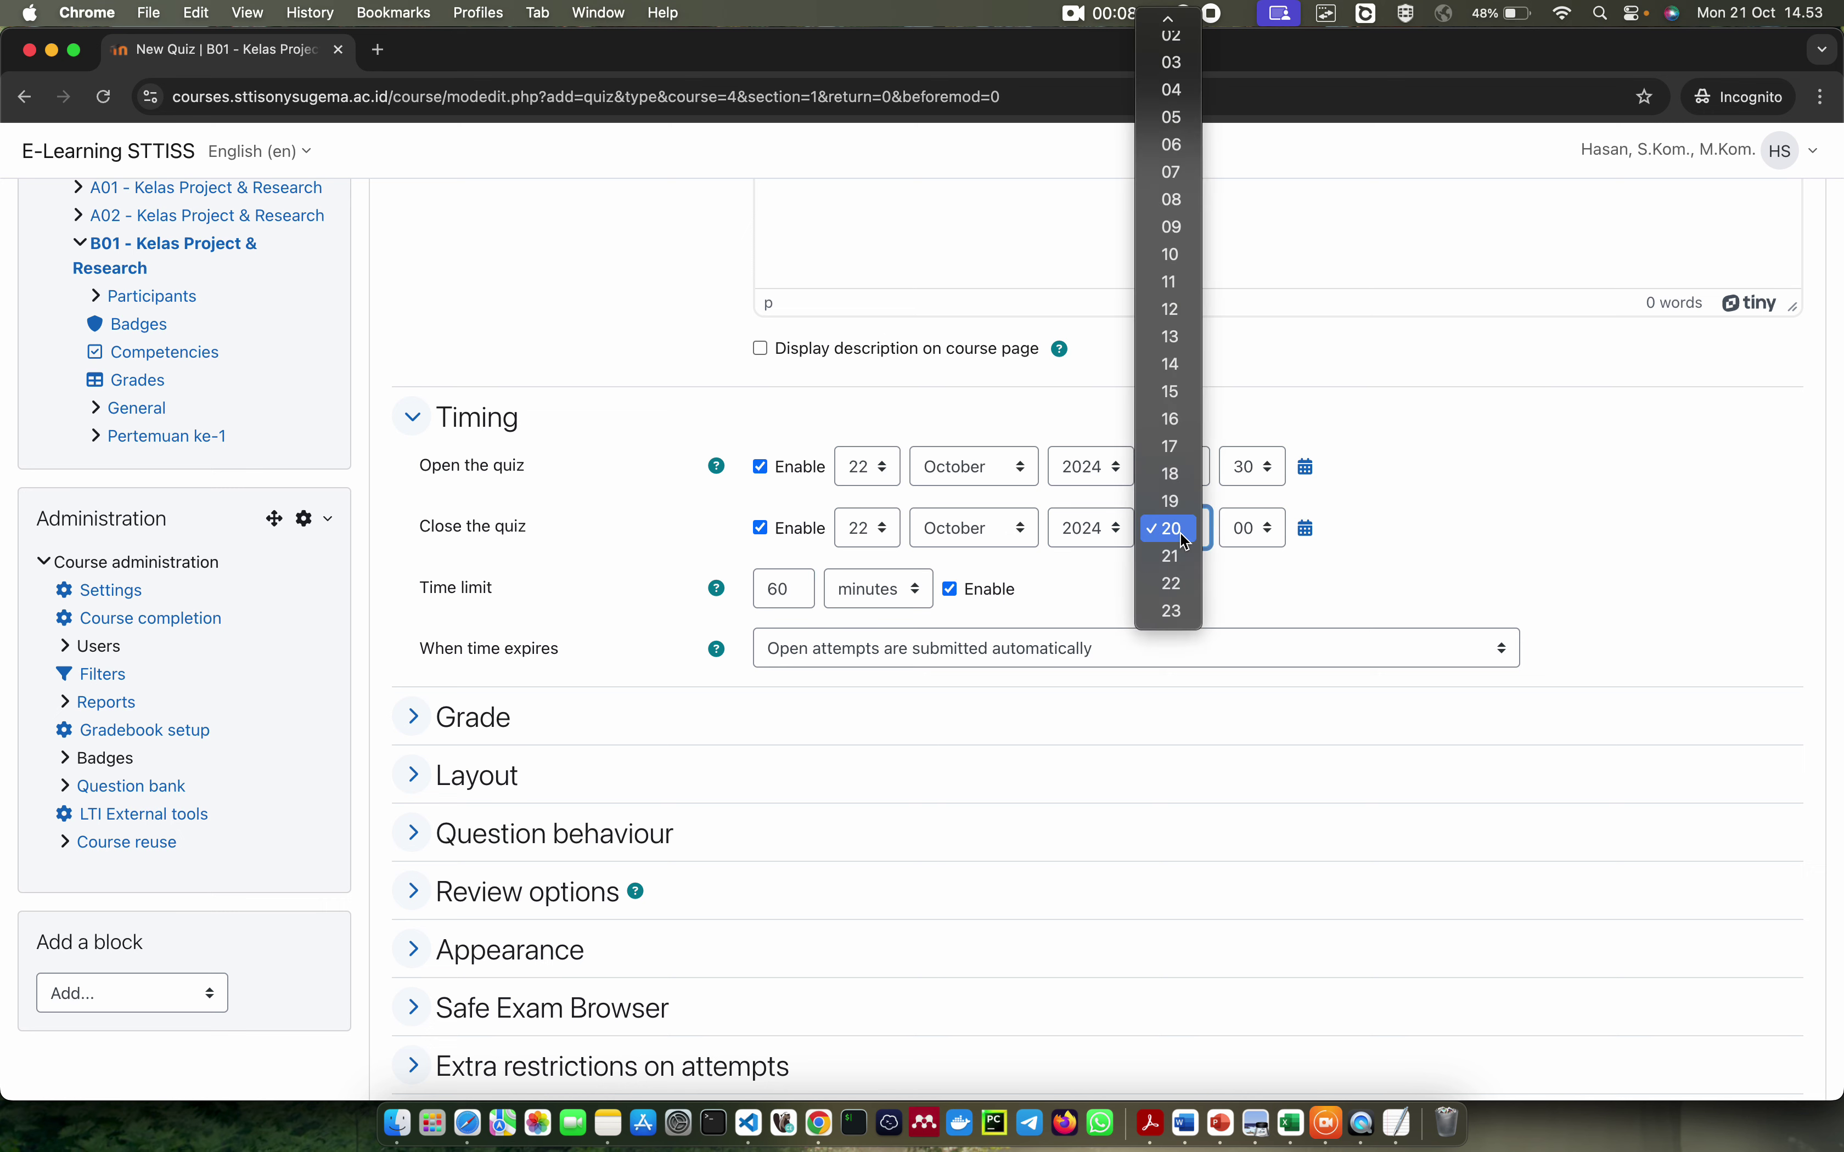
click(1180, 535)
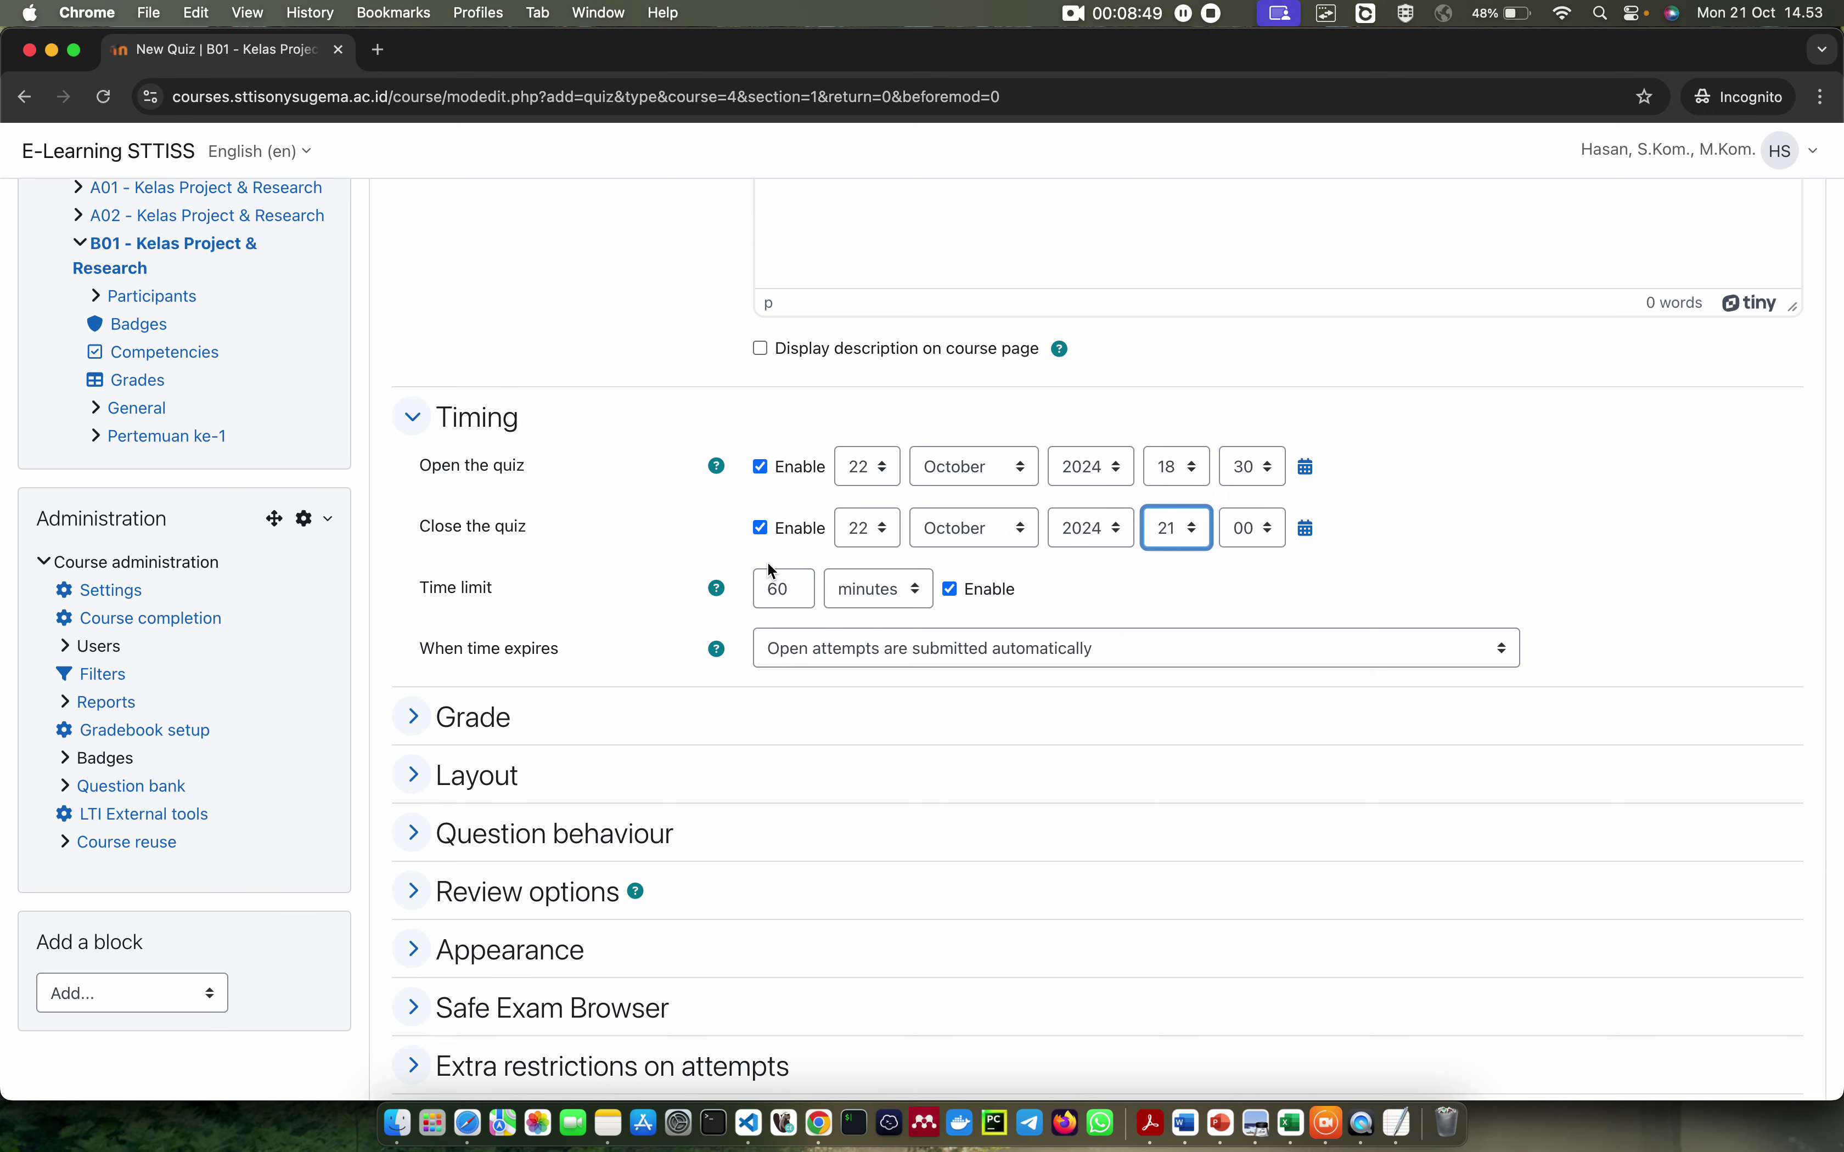
click(610, 583)
click(796, 594)
key(BackSpace)
key(BackSpace)
text(30)
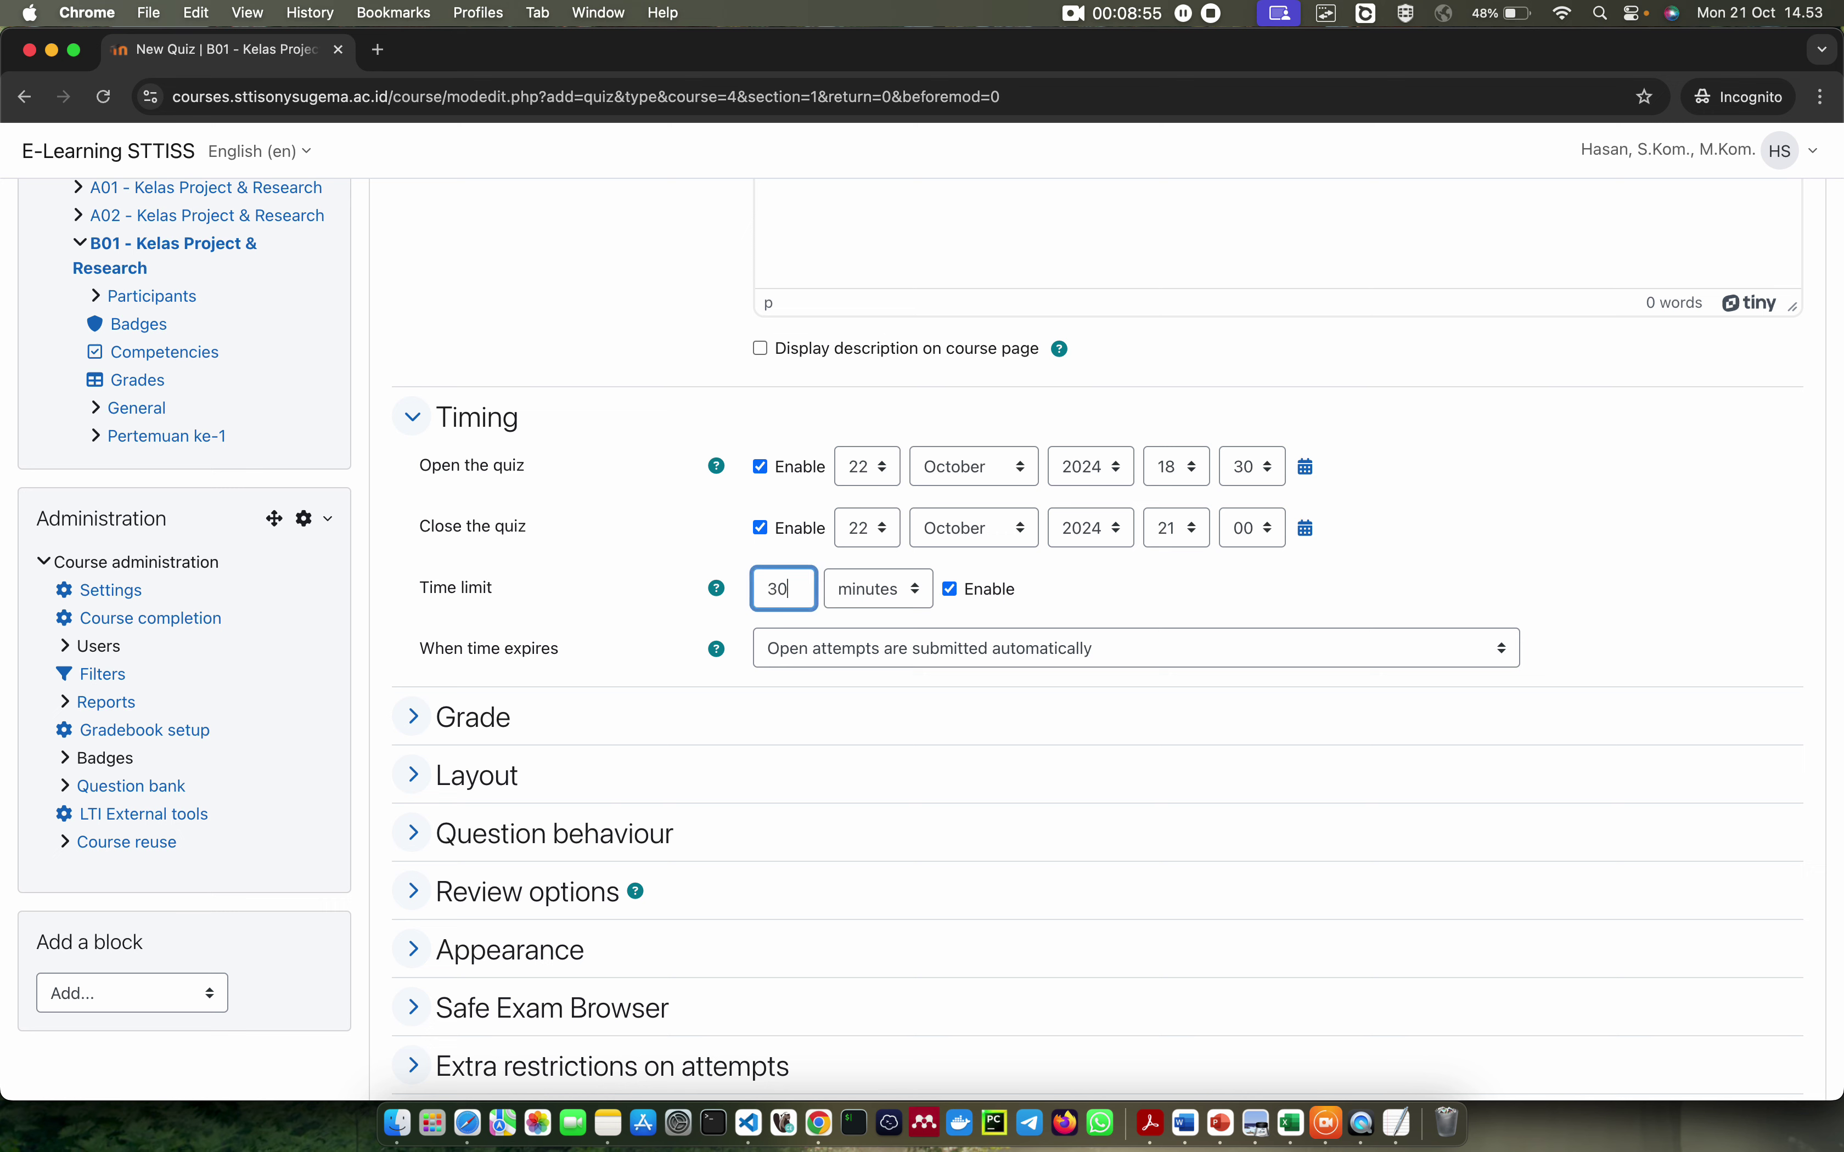
Check the time-expiry setting and expand the quiz's Grade settings
click(672, 650)
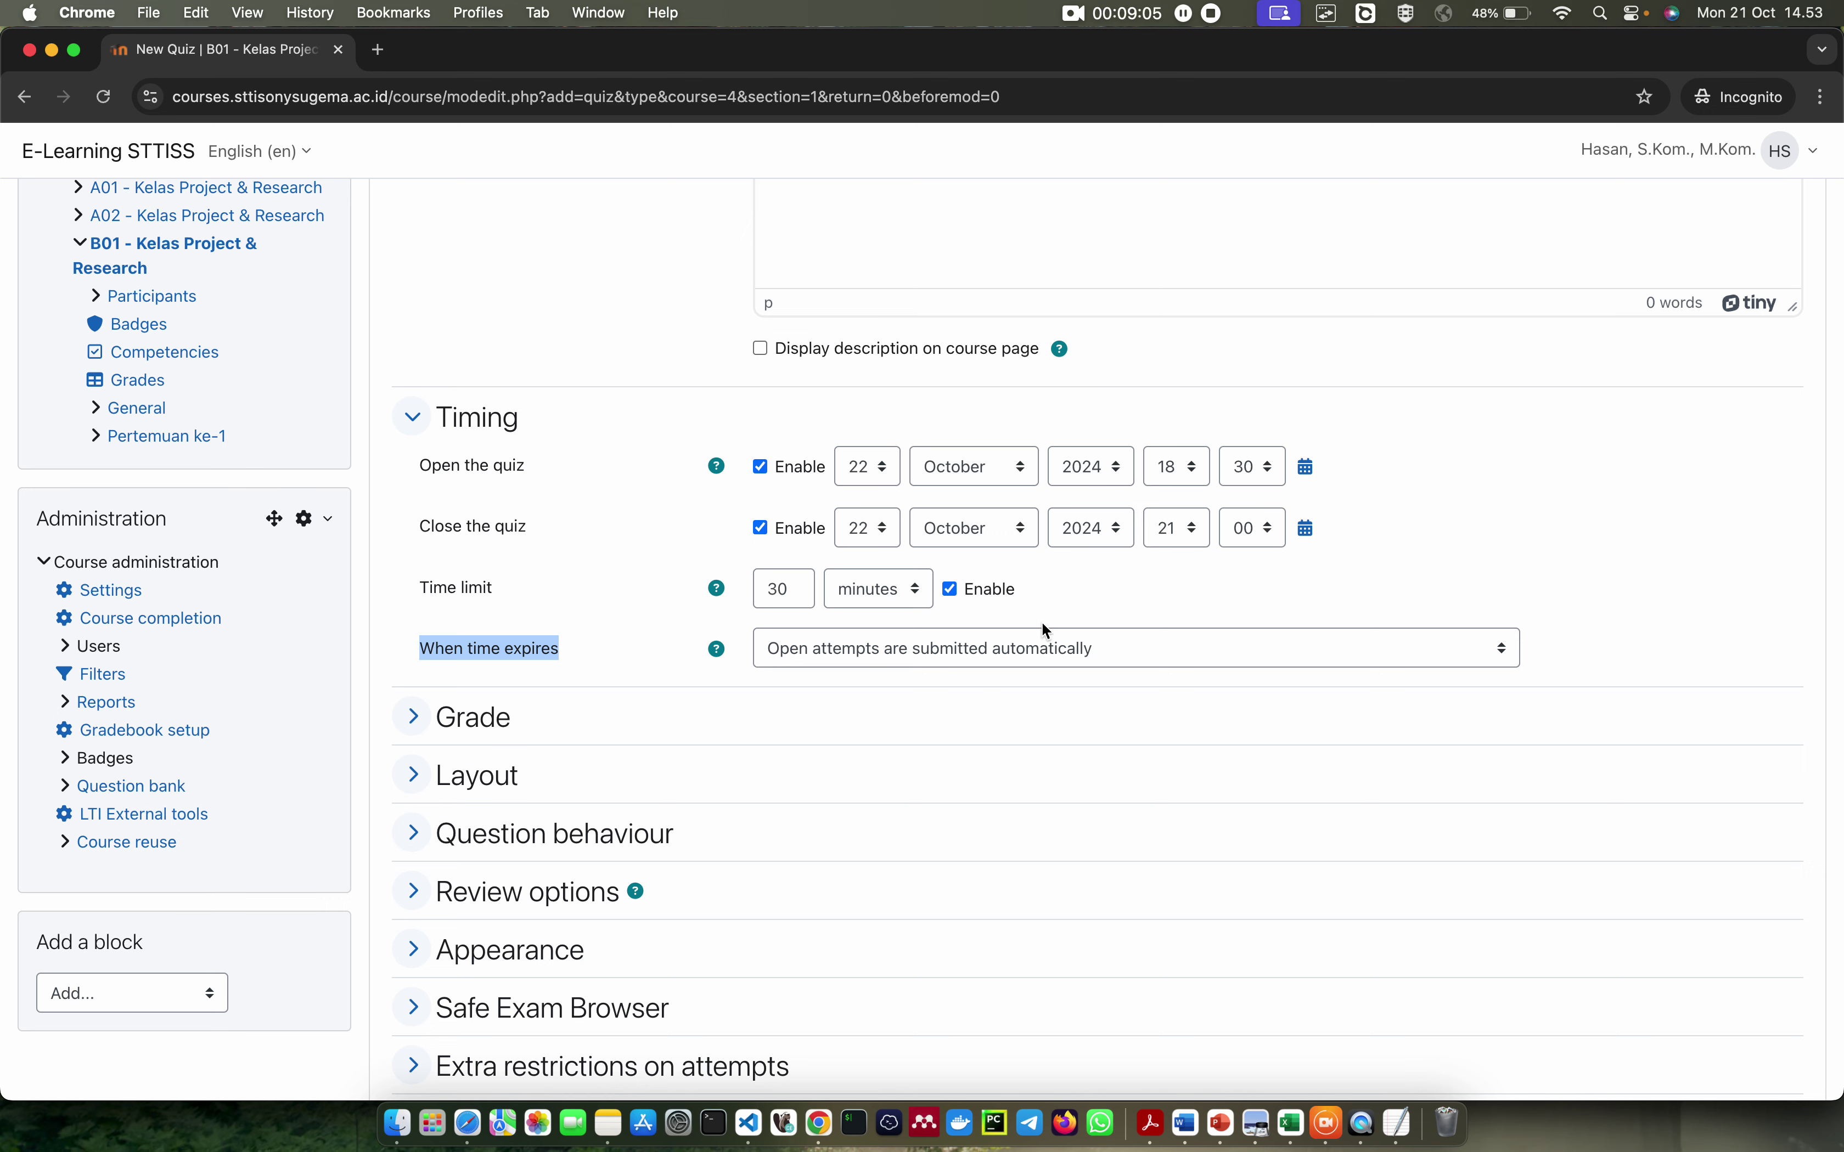
click(412, 716)
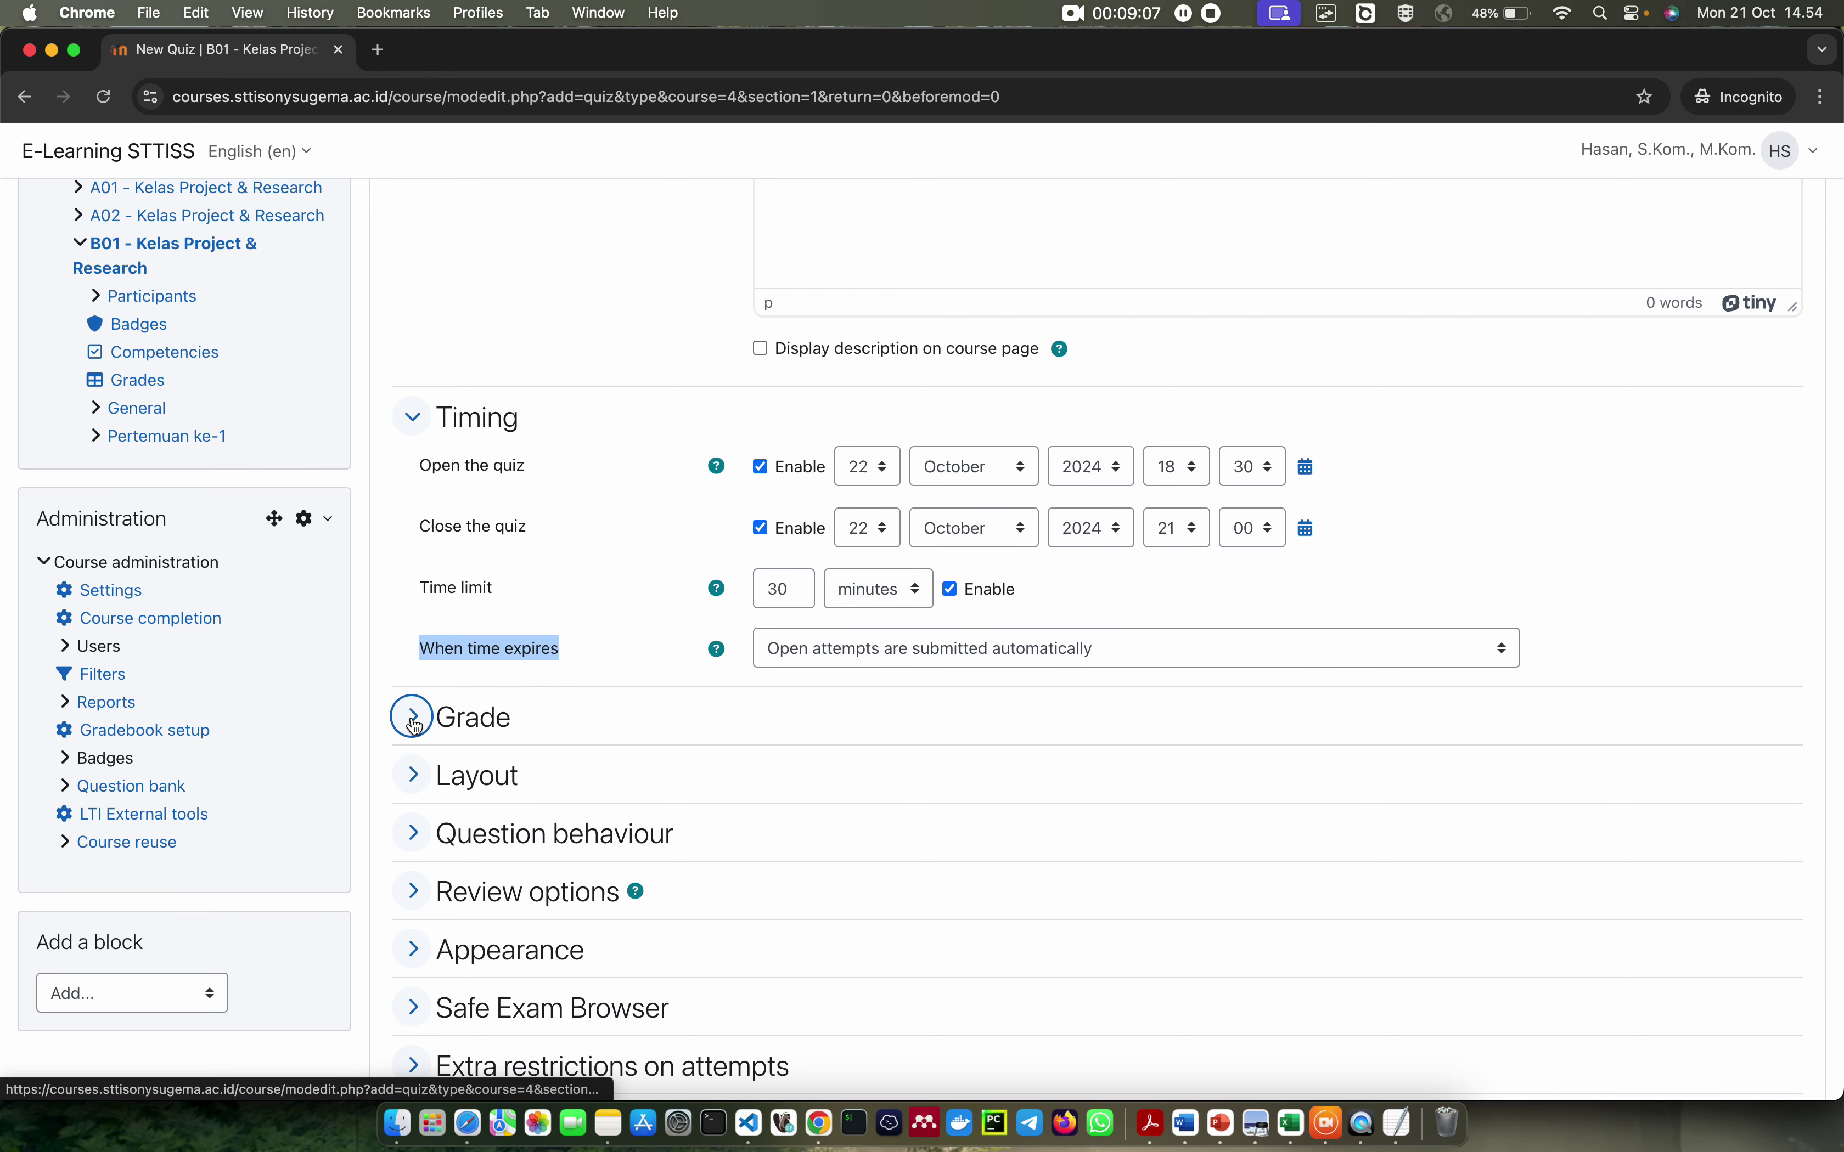
scroll(664, 718, down, 2)
click(791, 690)
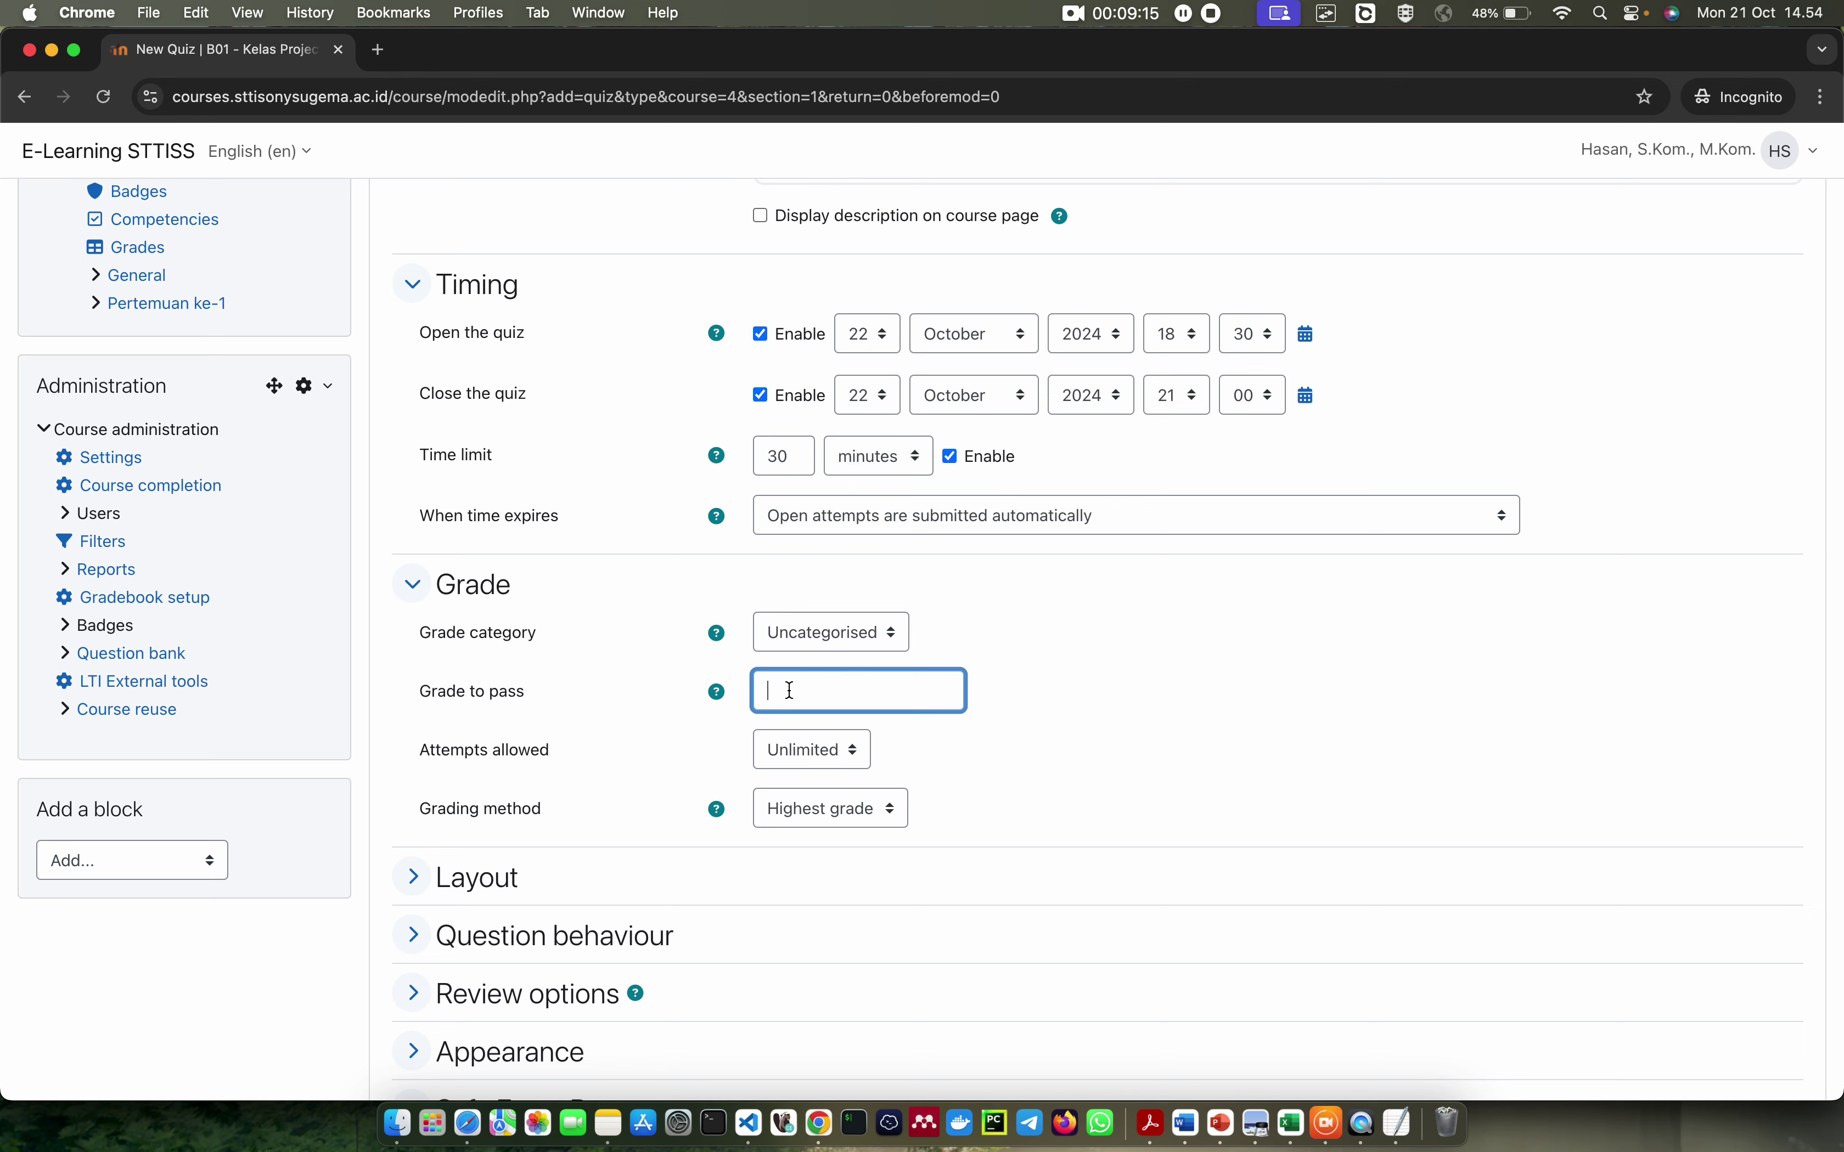
text(1)
key(BackSpace)
drag(421, 693, 505, 695)
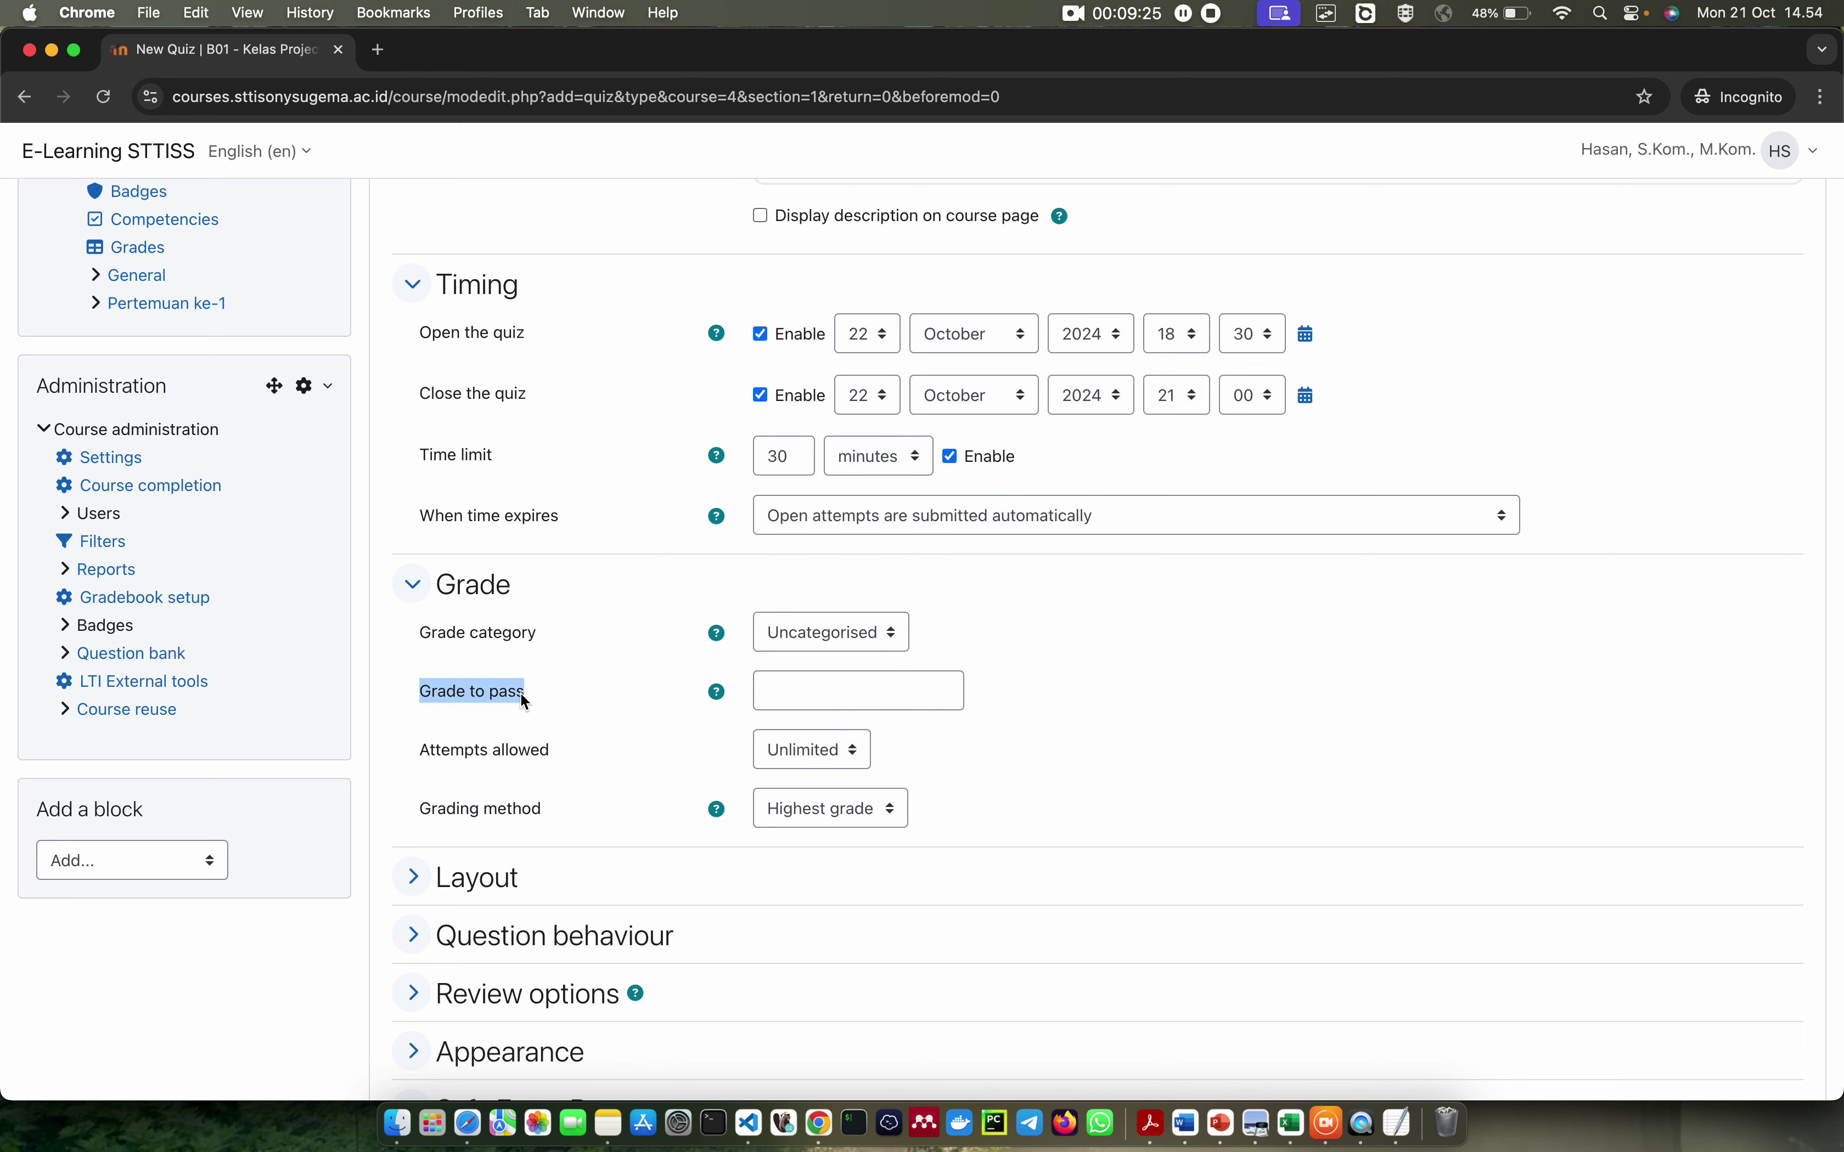
click(796, 688)
text(80)
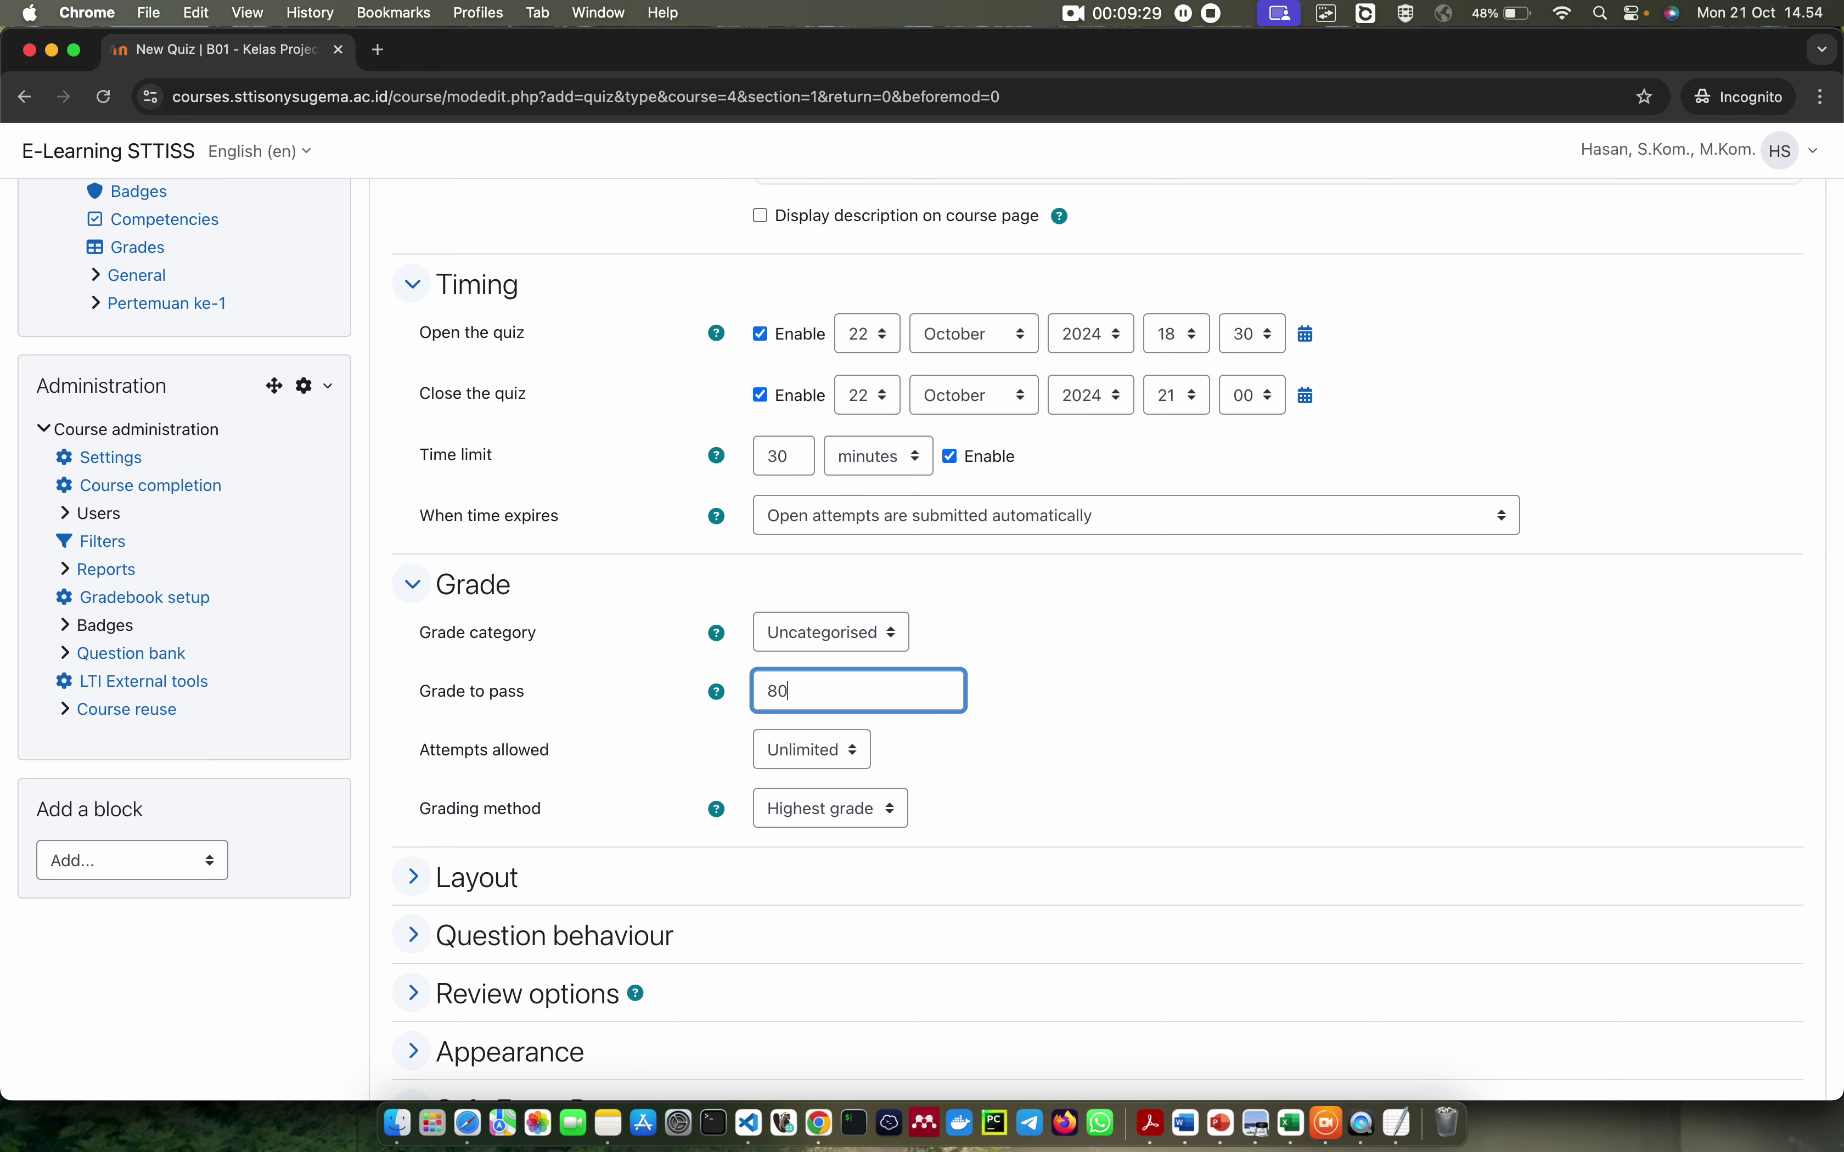
key(BackSpace)
key(BackSpace)
click(1137, 682)
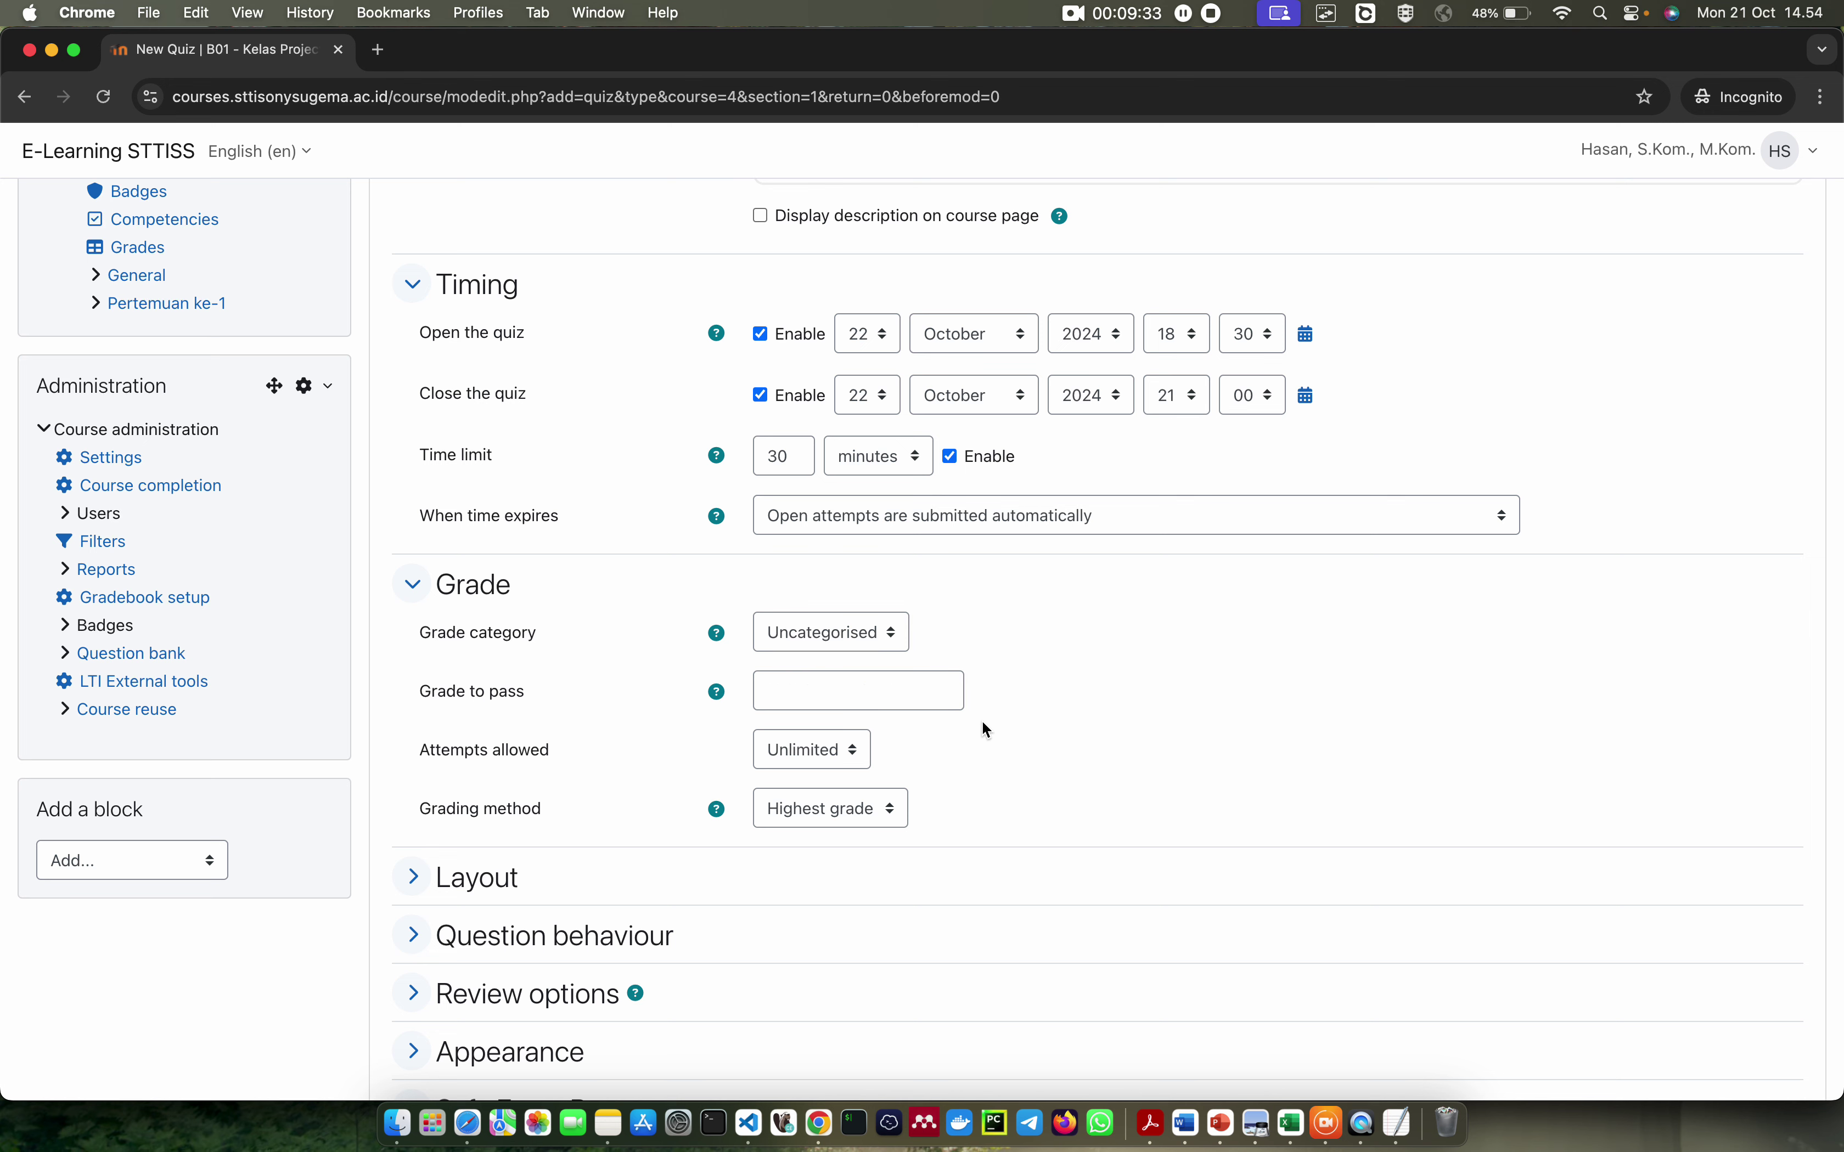
Limit the quiz's allowed attempts to 1
drag(424, 748, 540, 748)
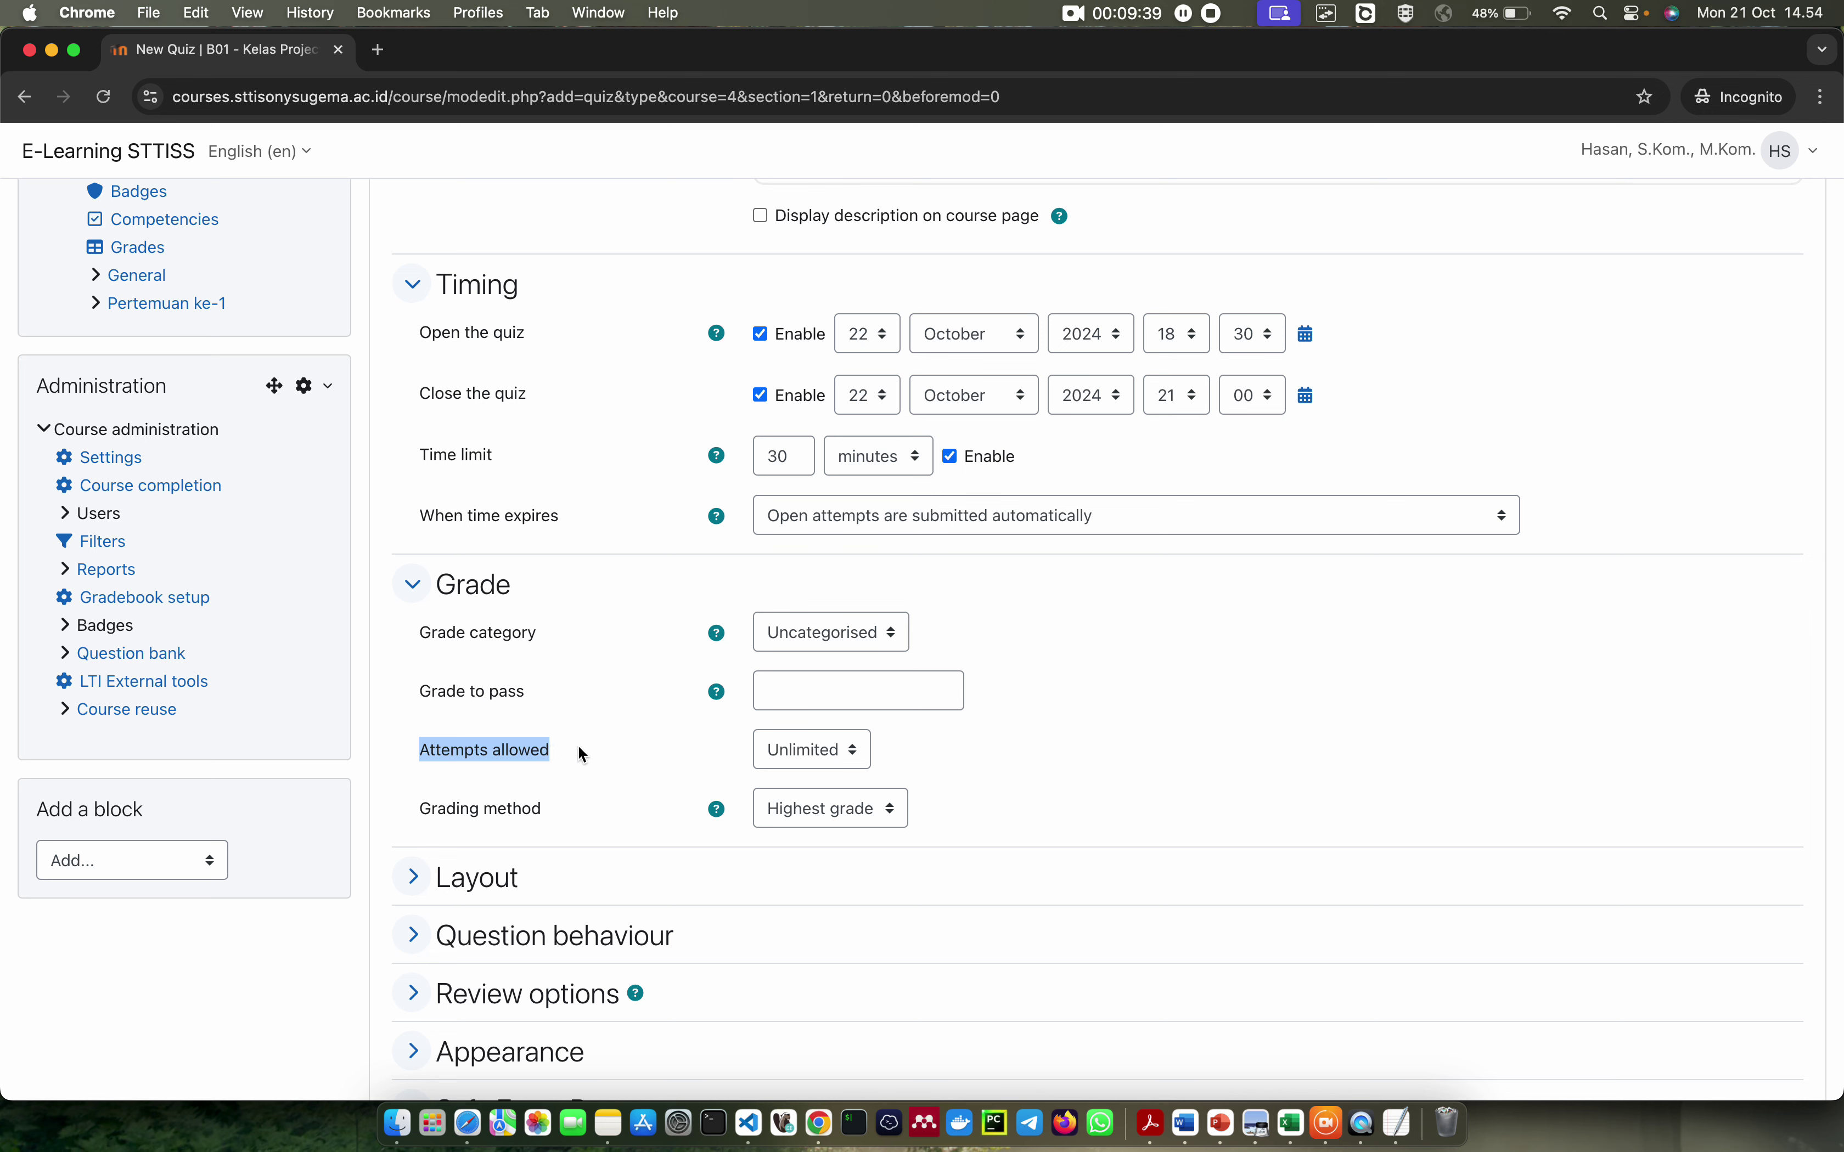
click(604, 750)
drag(449, 750, 424, 752)
click(585, 751)
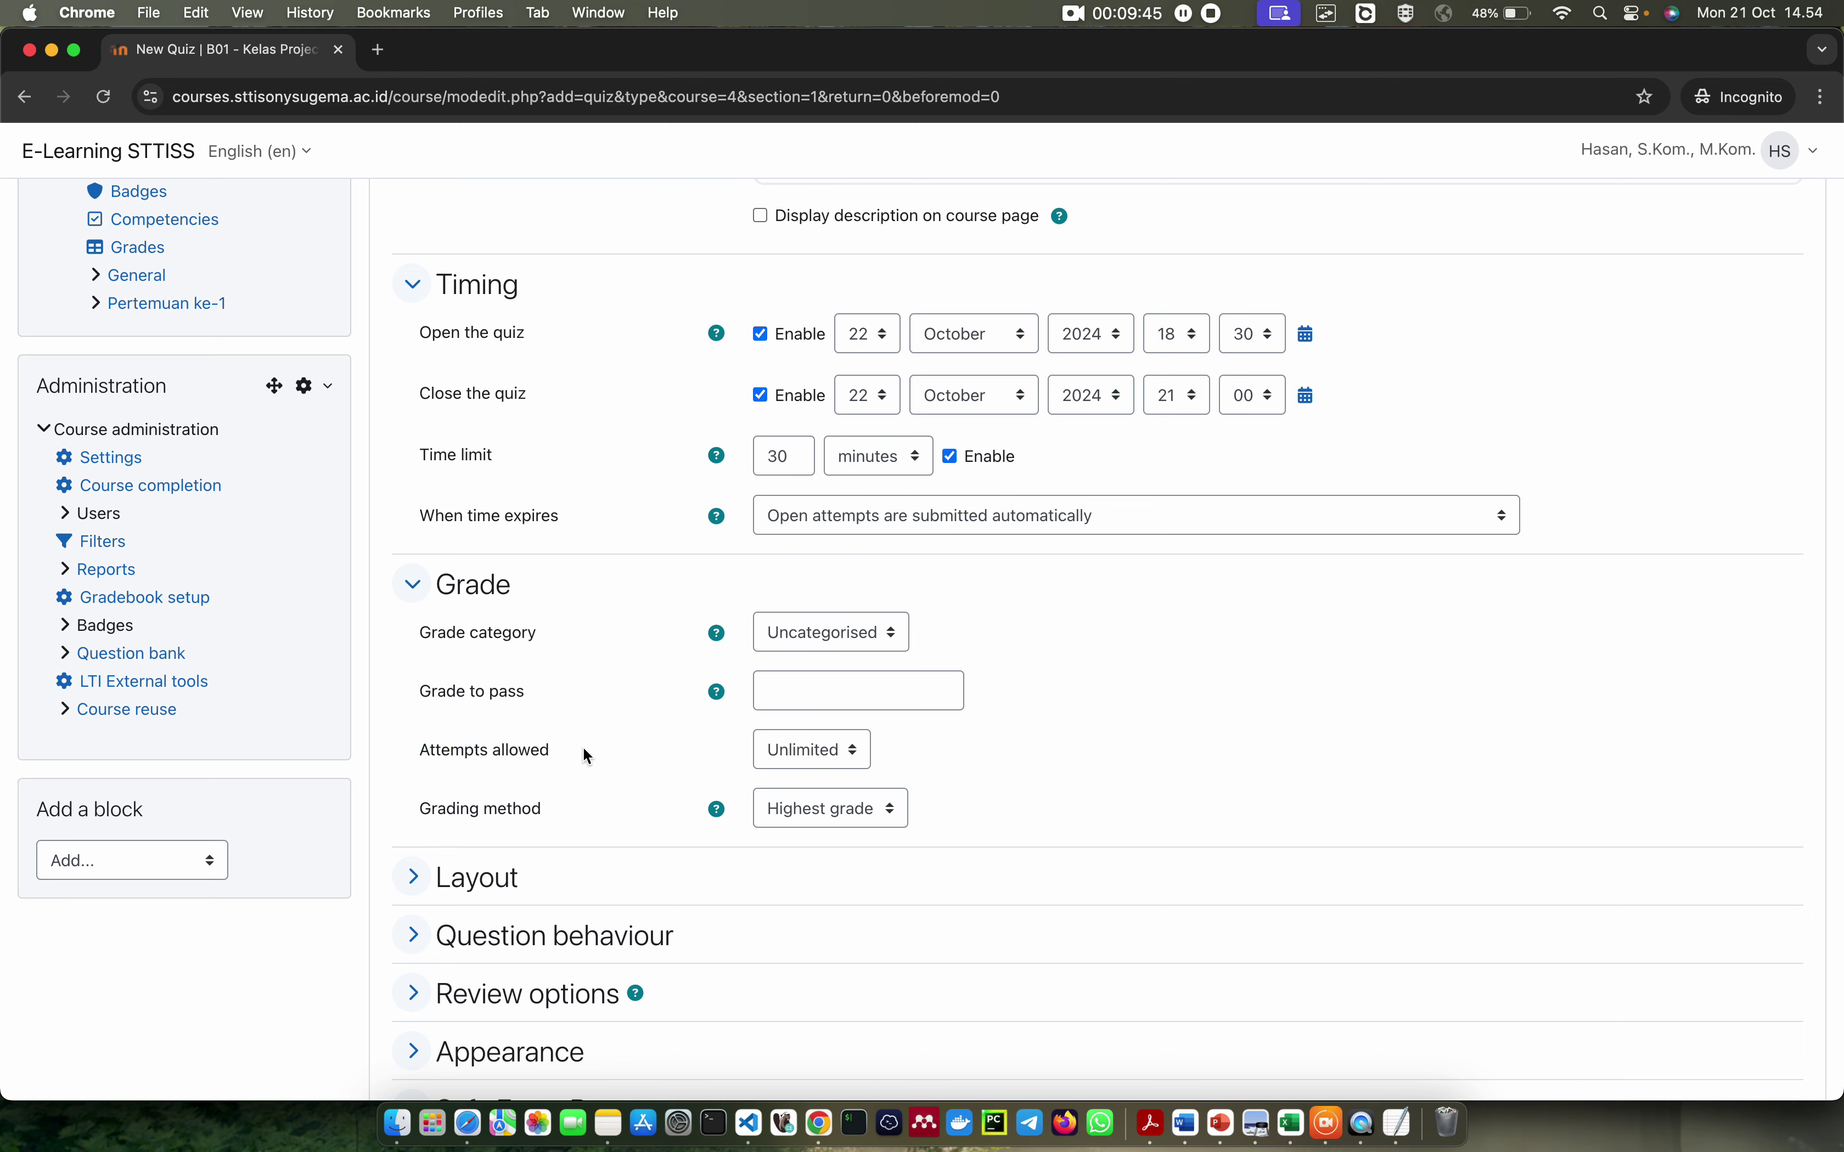
click(778, 755)
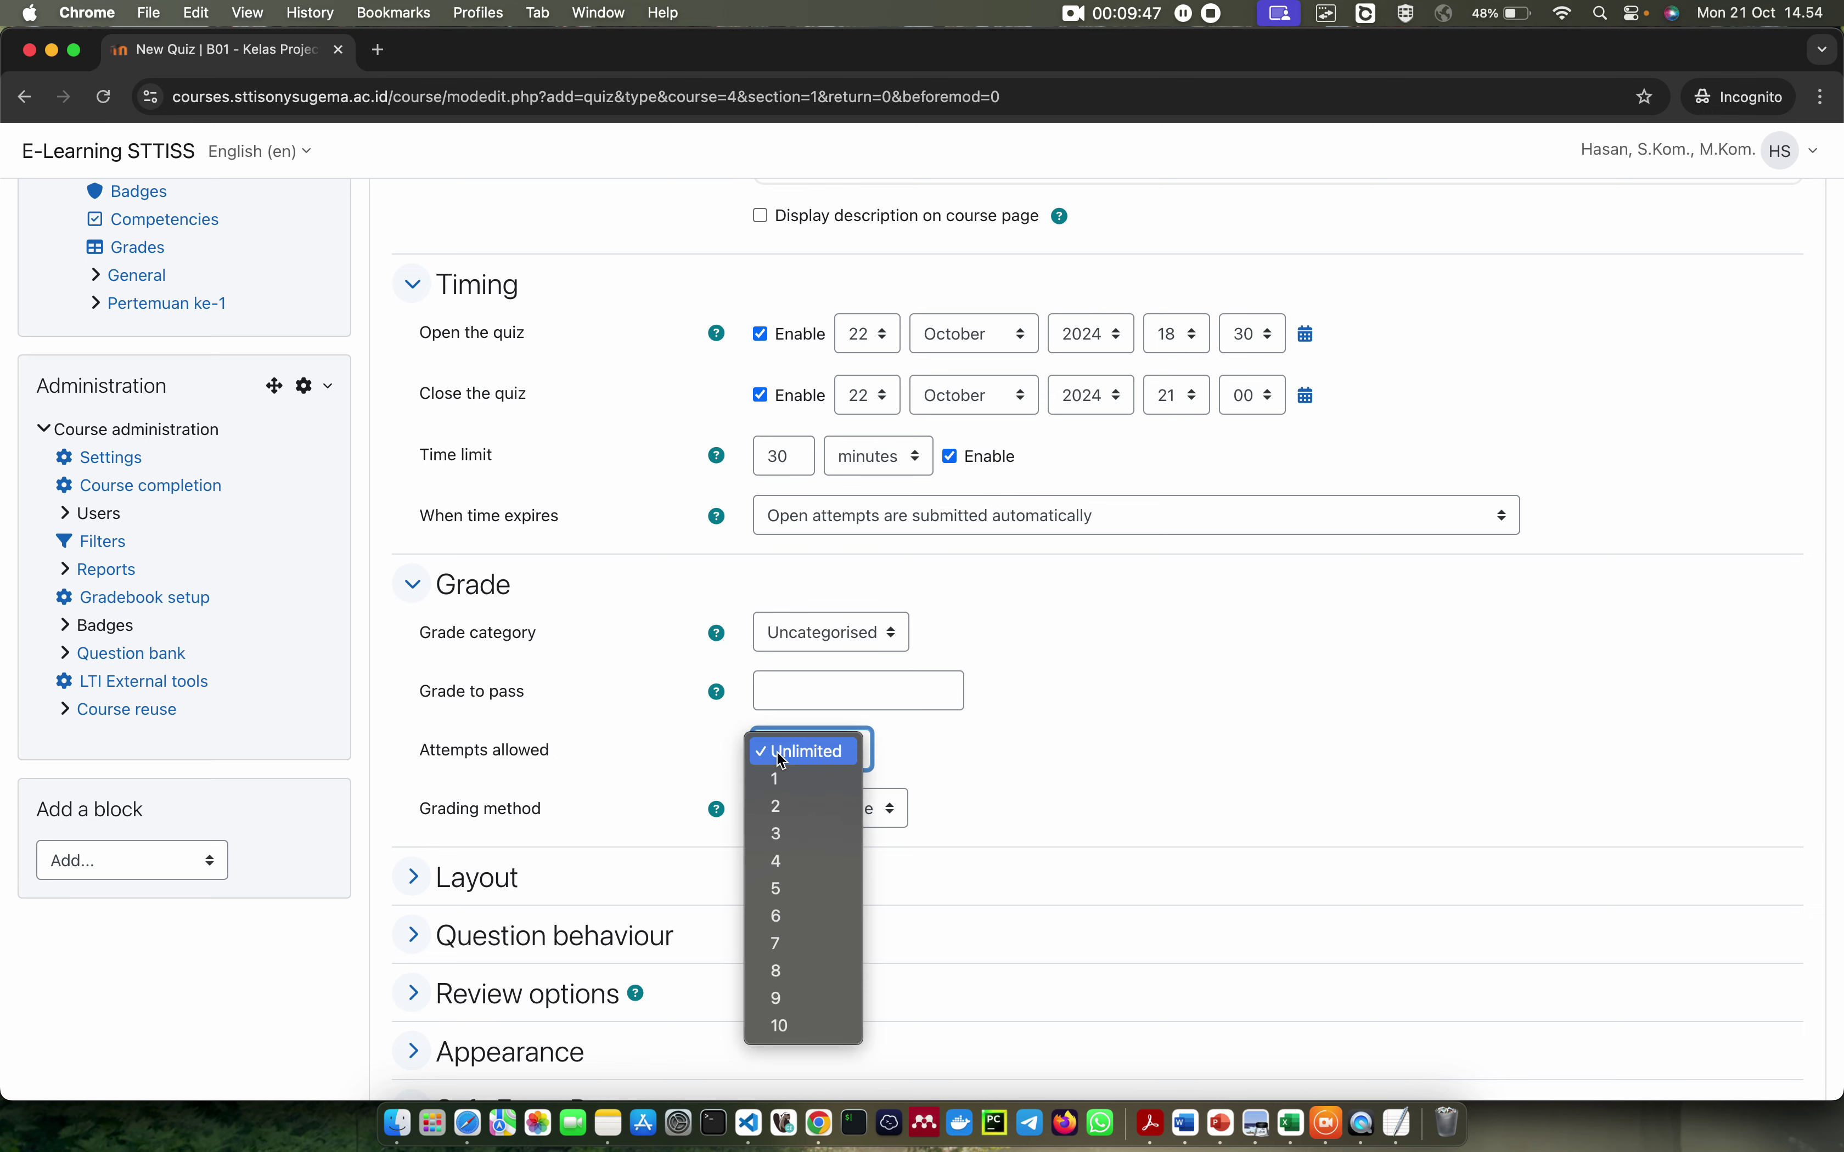
click(789, 778)
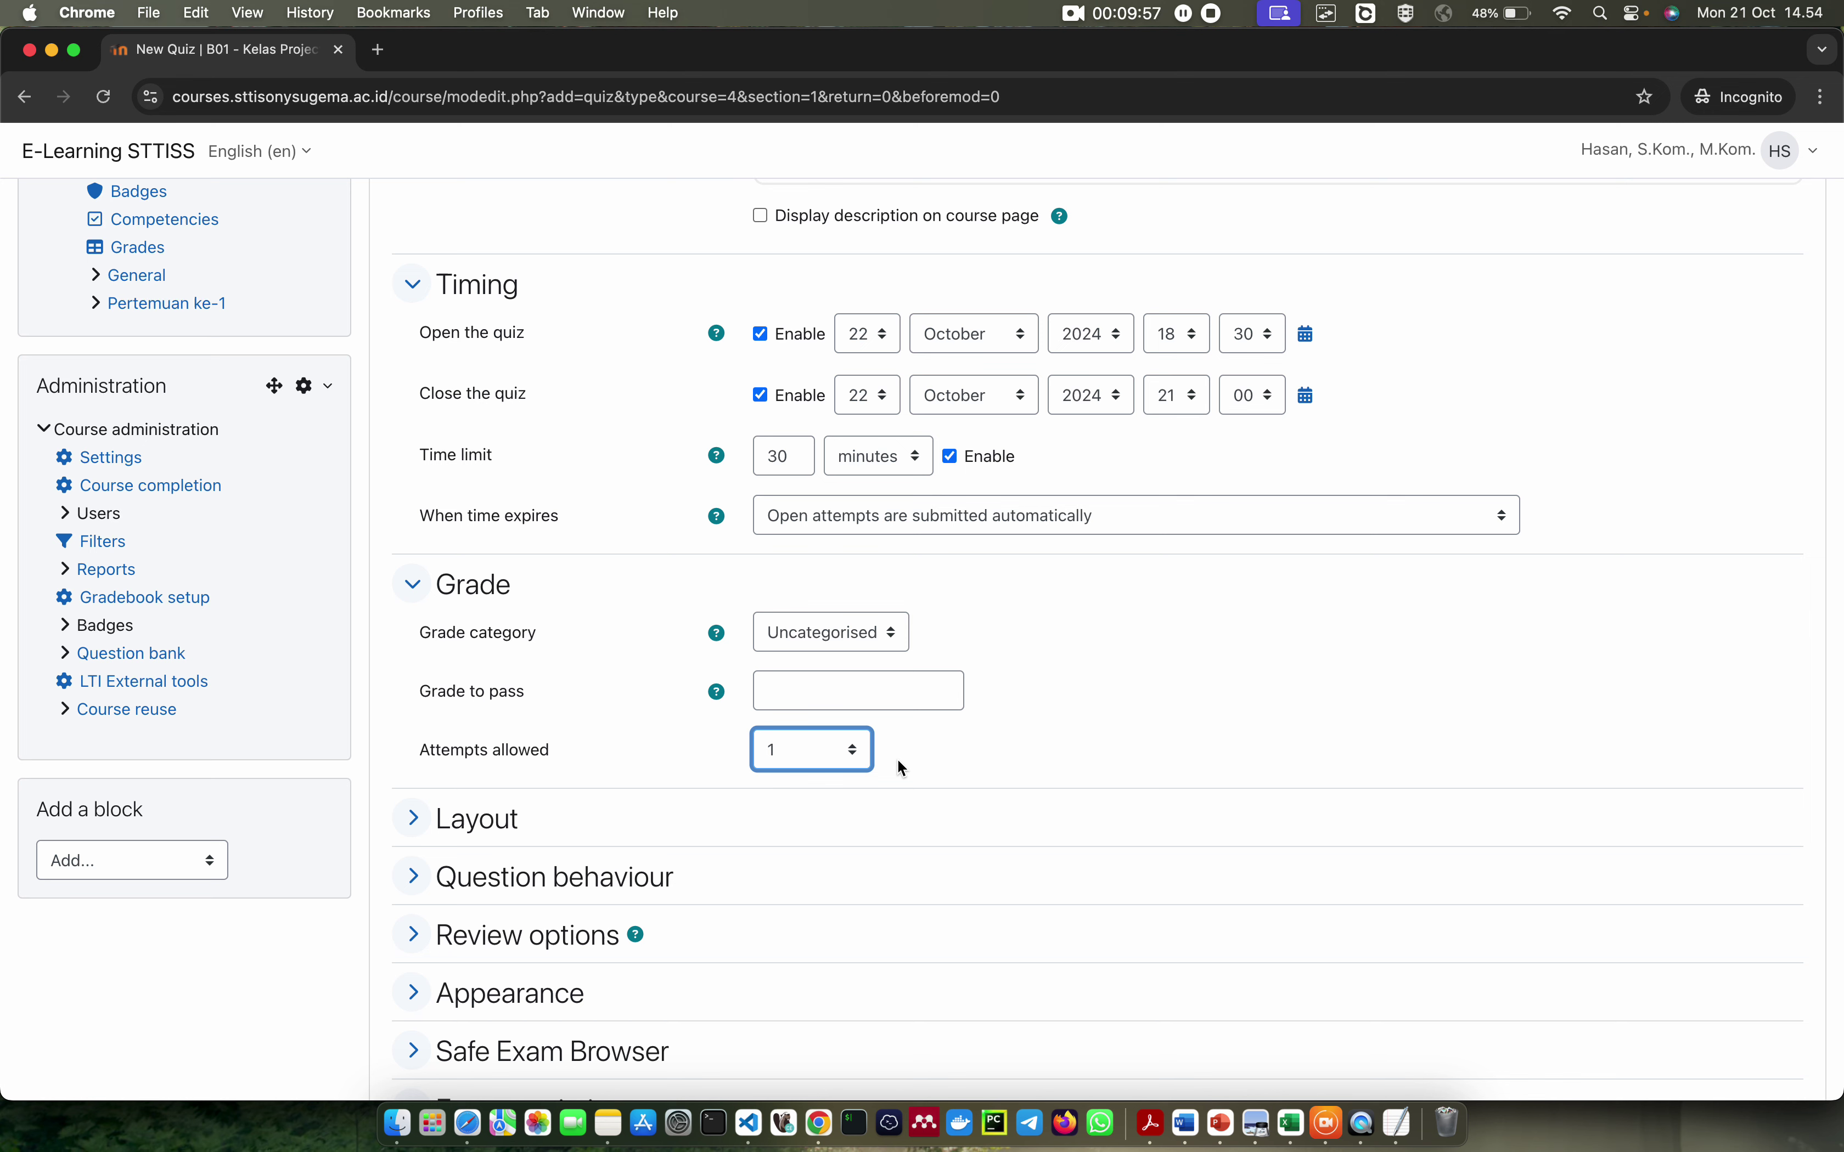
Check the quiz's Layout and Question behaviour settings, collapsing each section again
click(677, 765)
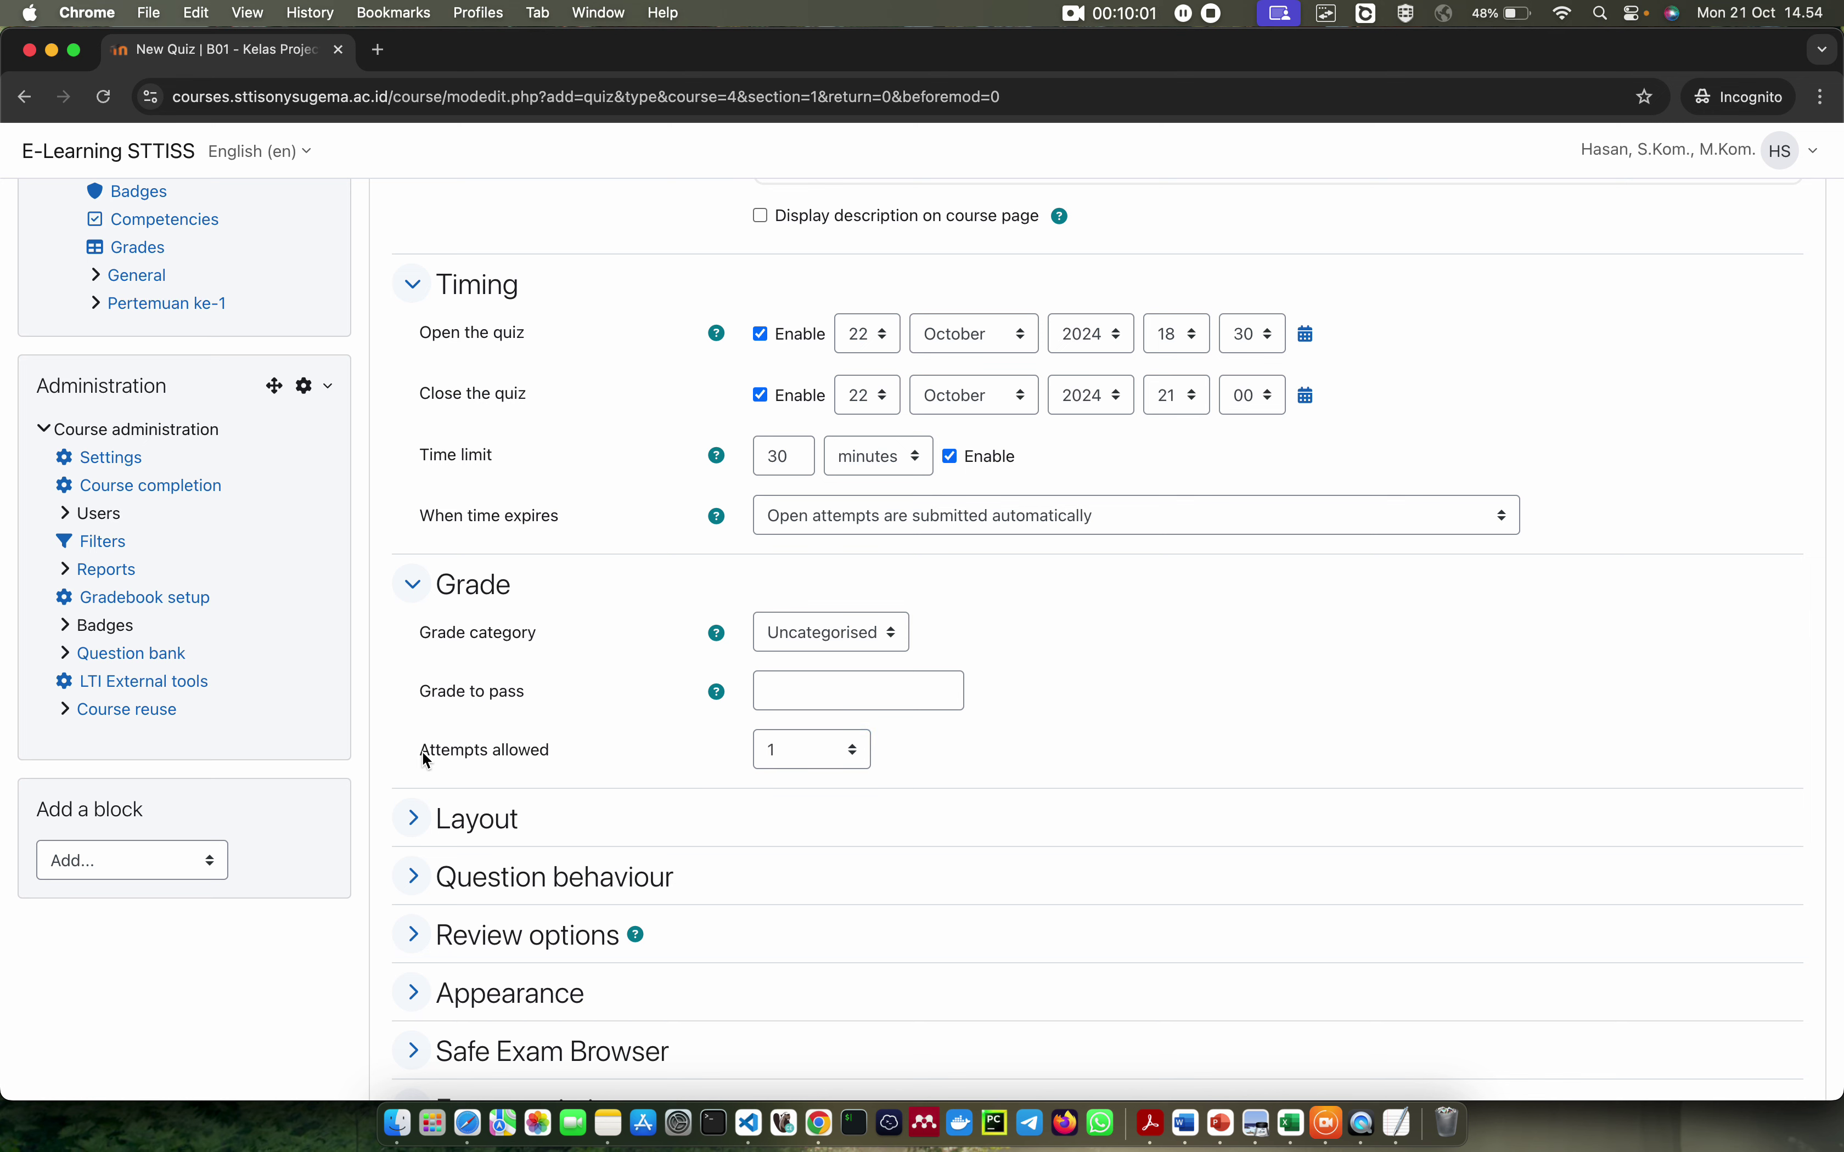
drag(425, 757, 537, 761)
click(554, 754)
scroll(555, 732, down, 5)
click(462, 378)
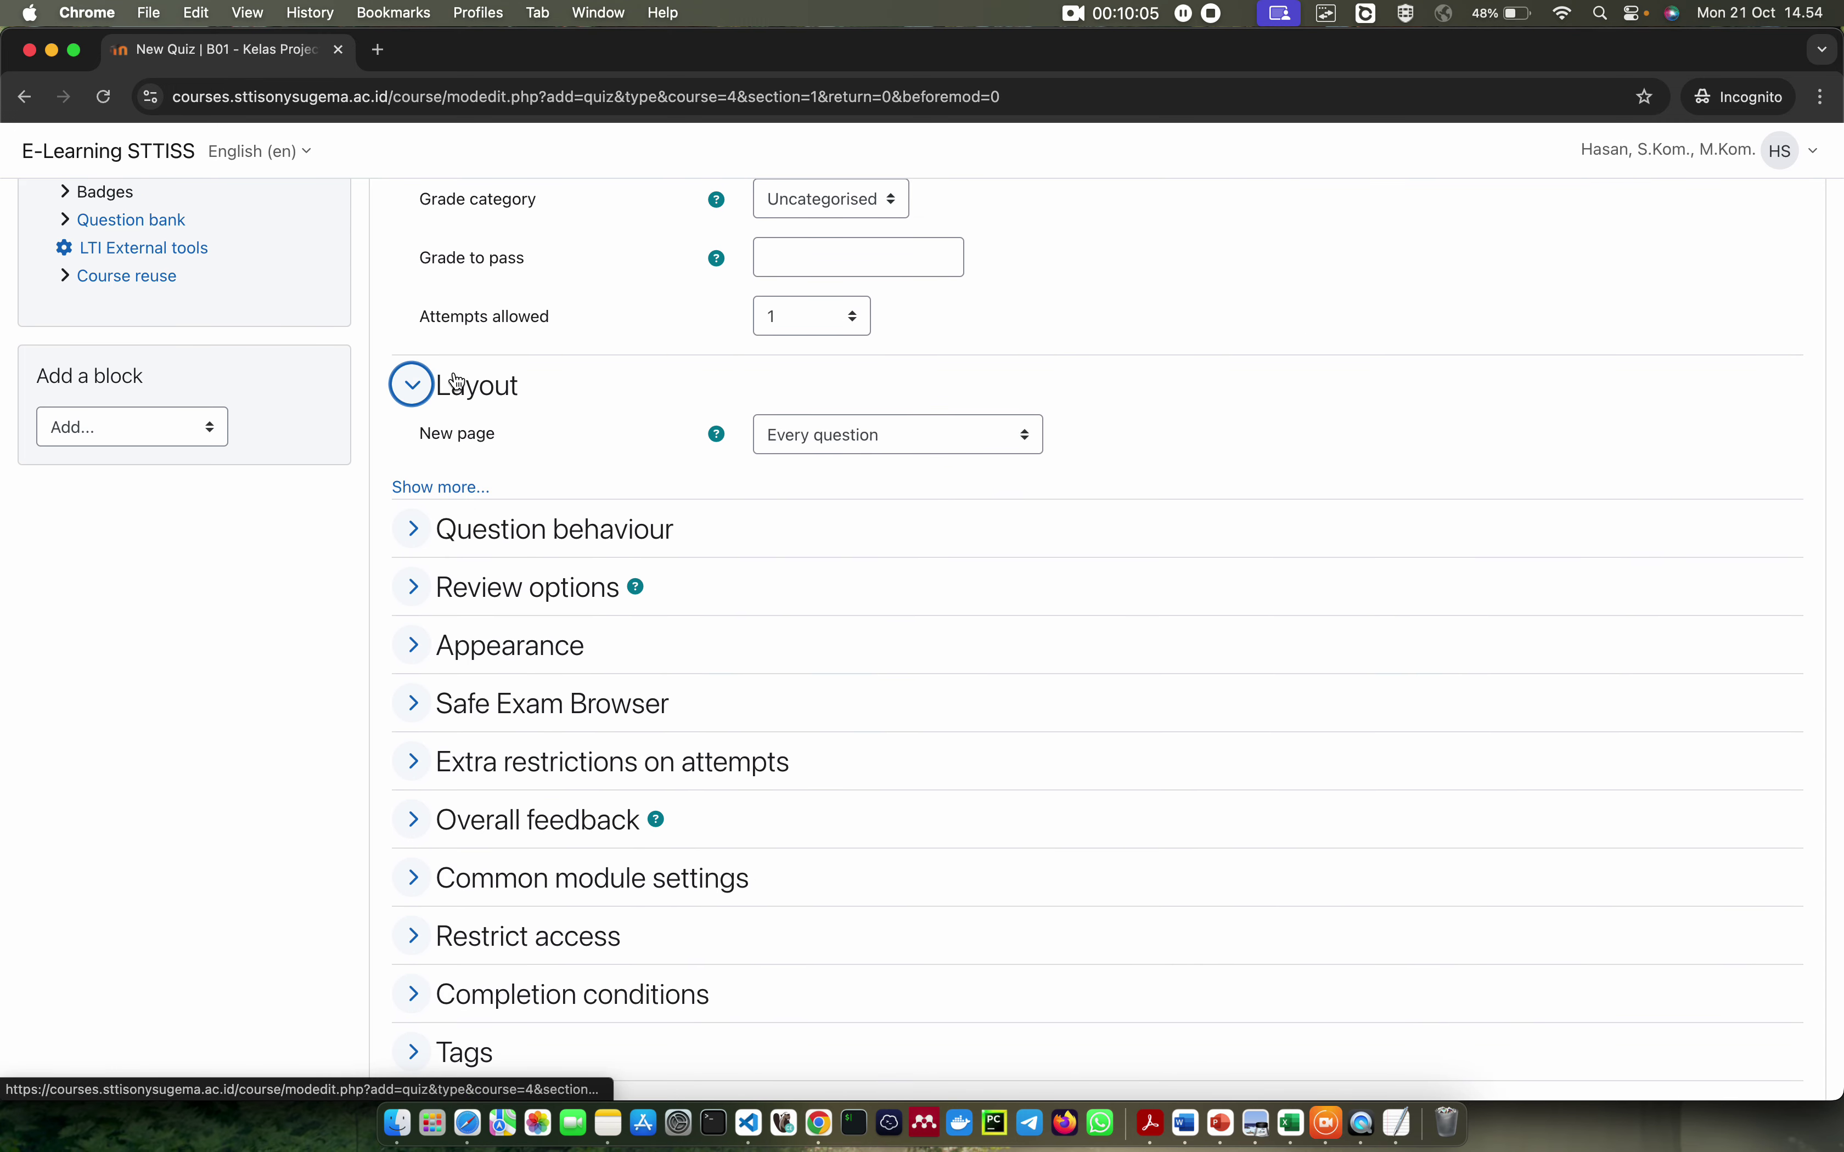
click(434, 386)
click(421, 445)
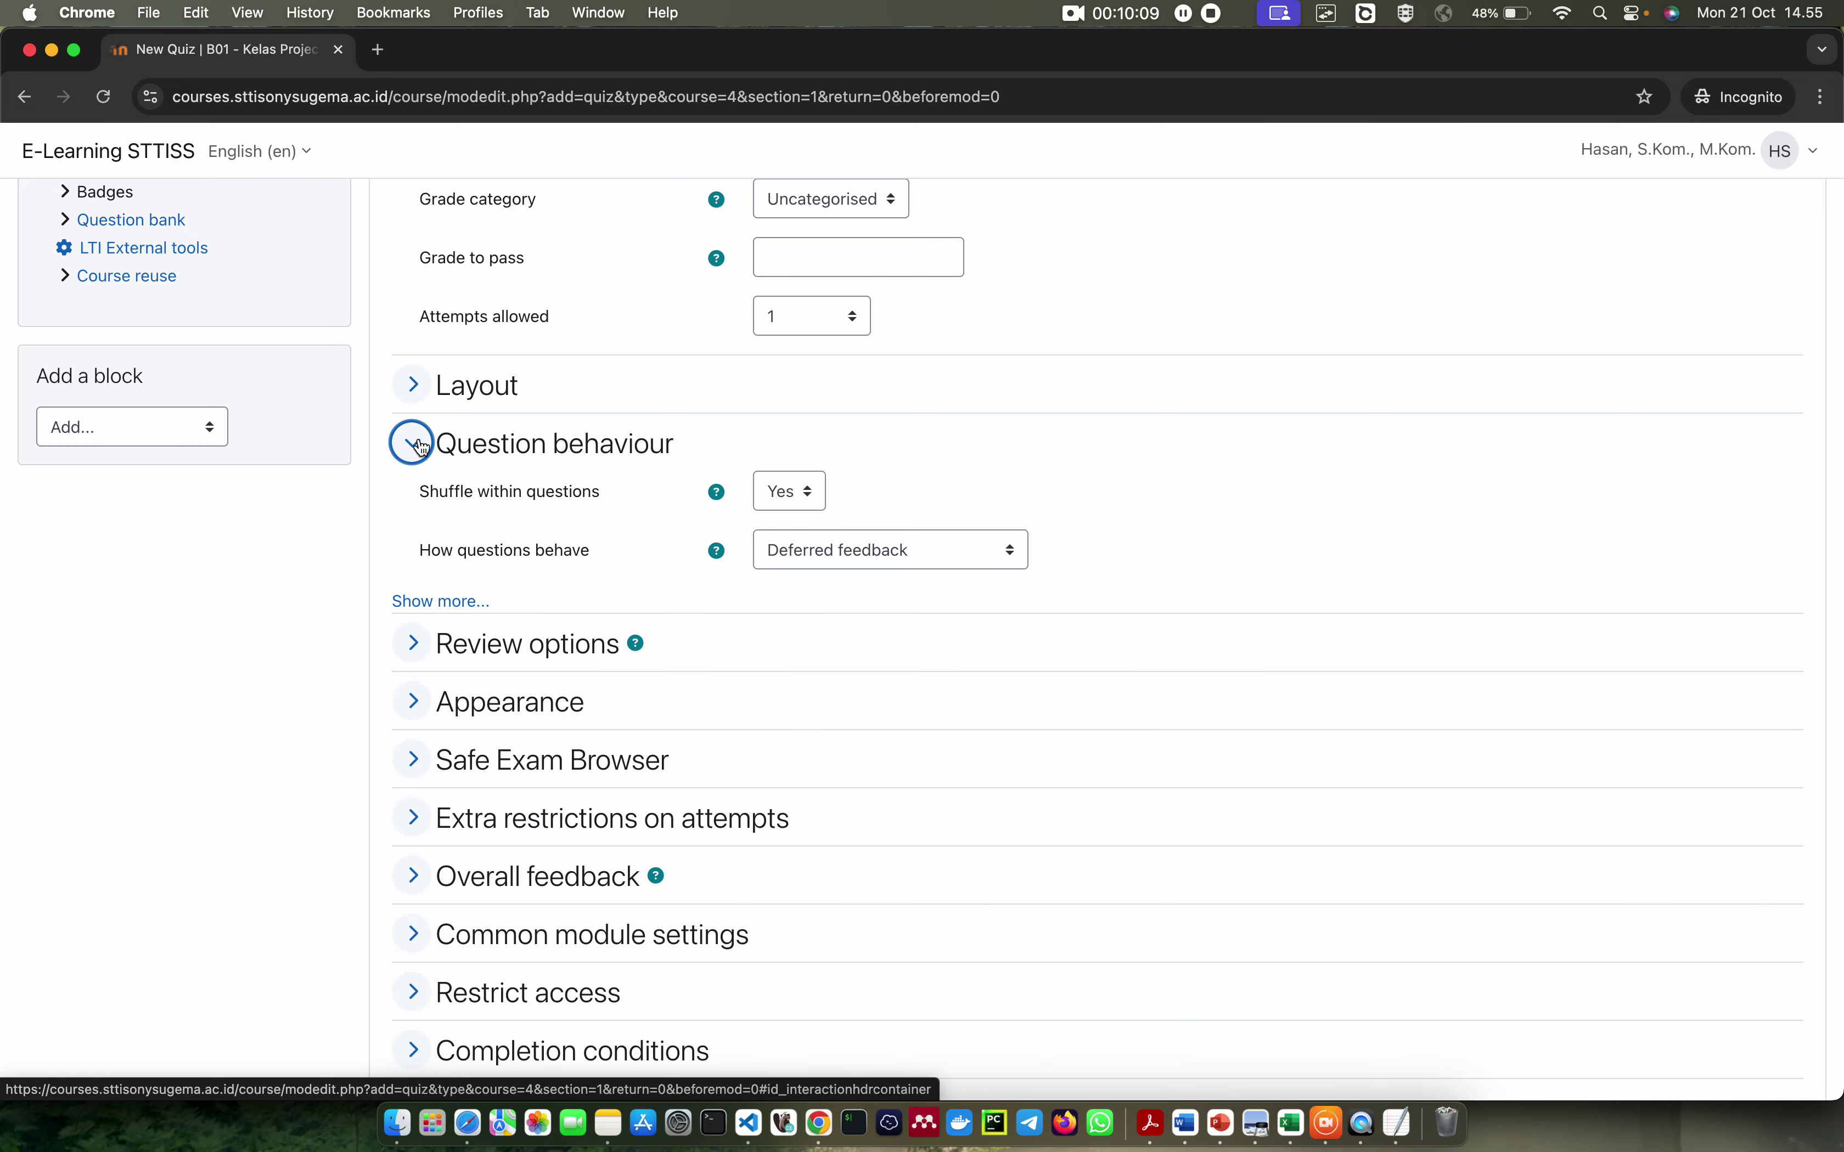
click(422, 446)
In Review options, disable The attempt and Overall feedback immediately after the attempt, while the quiz is still open, and after it closes
click(411, 501)
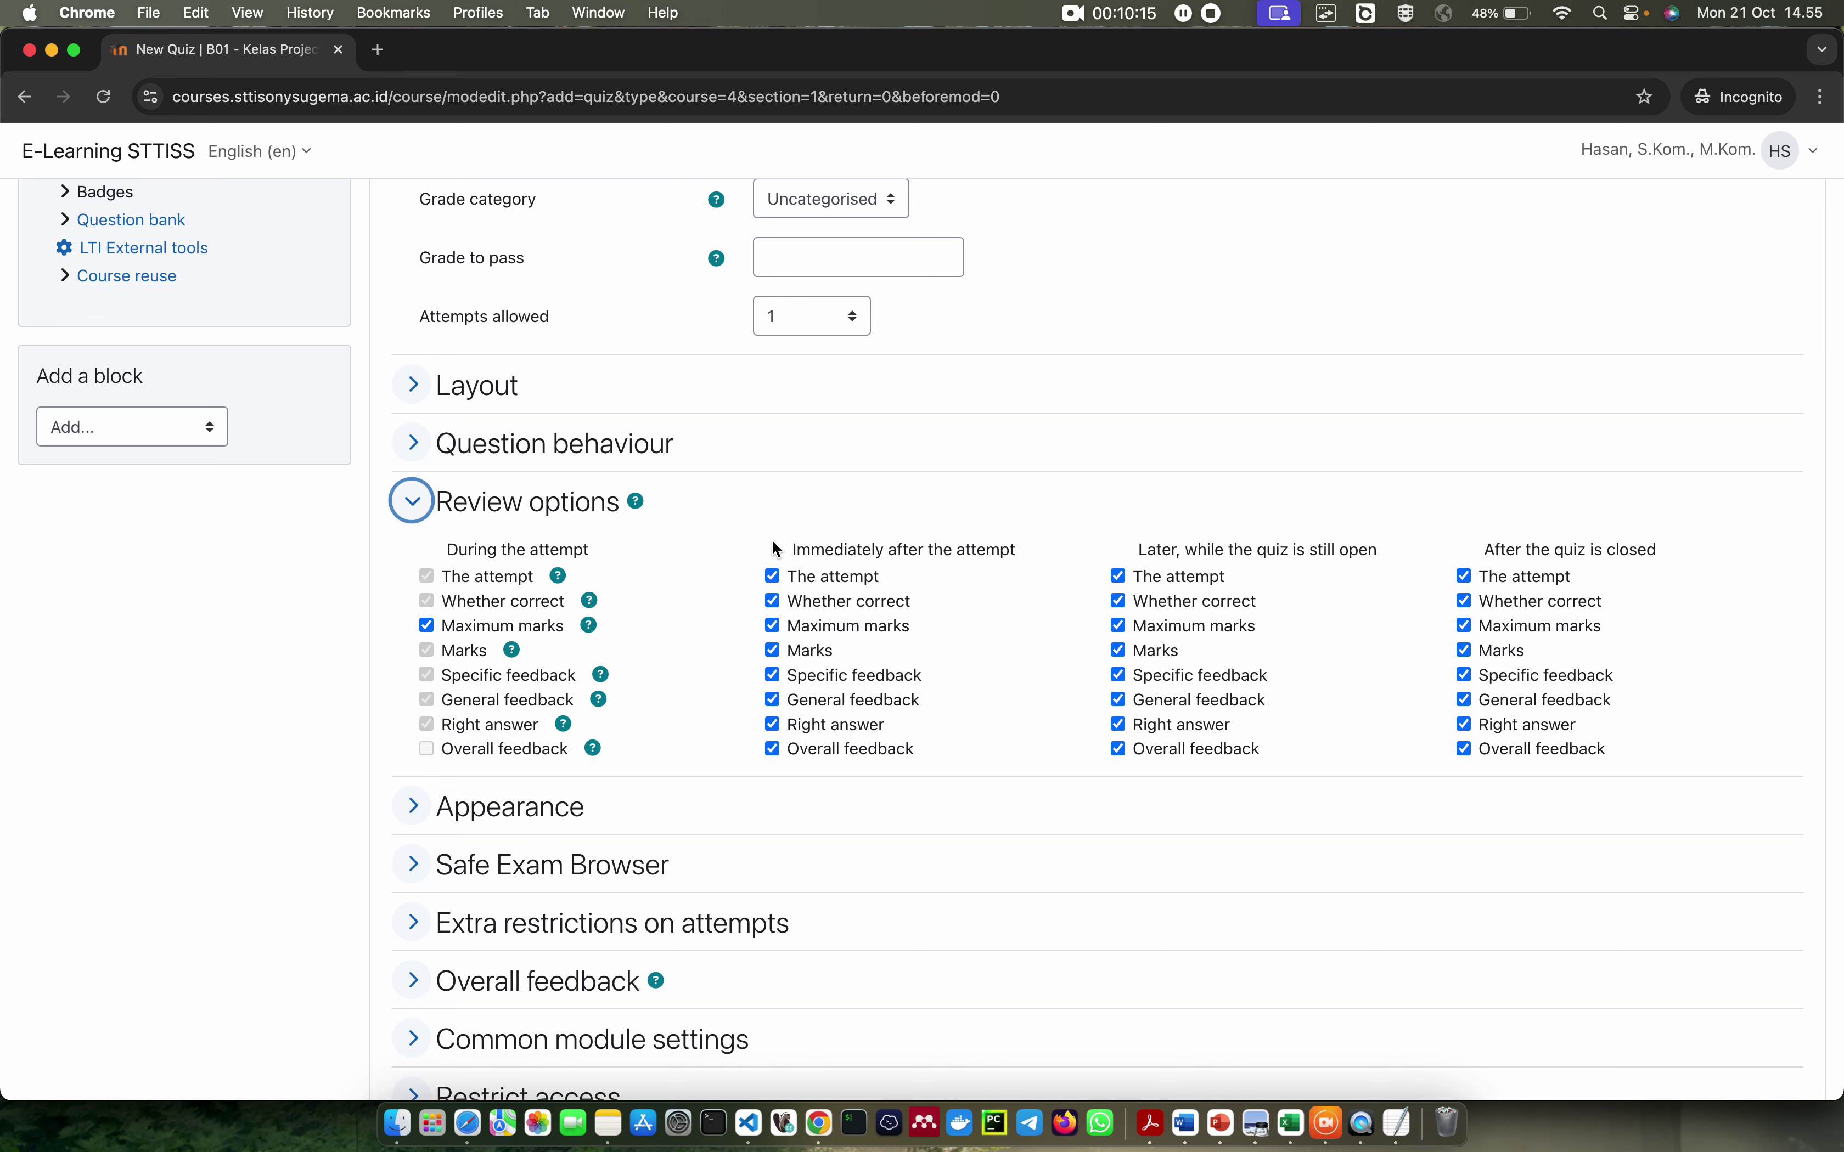
click(775, 577)
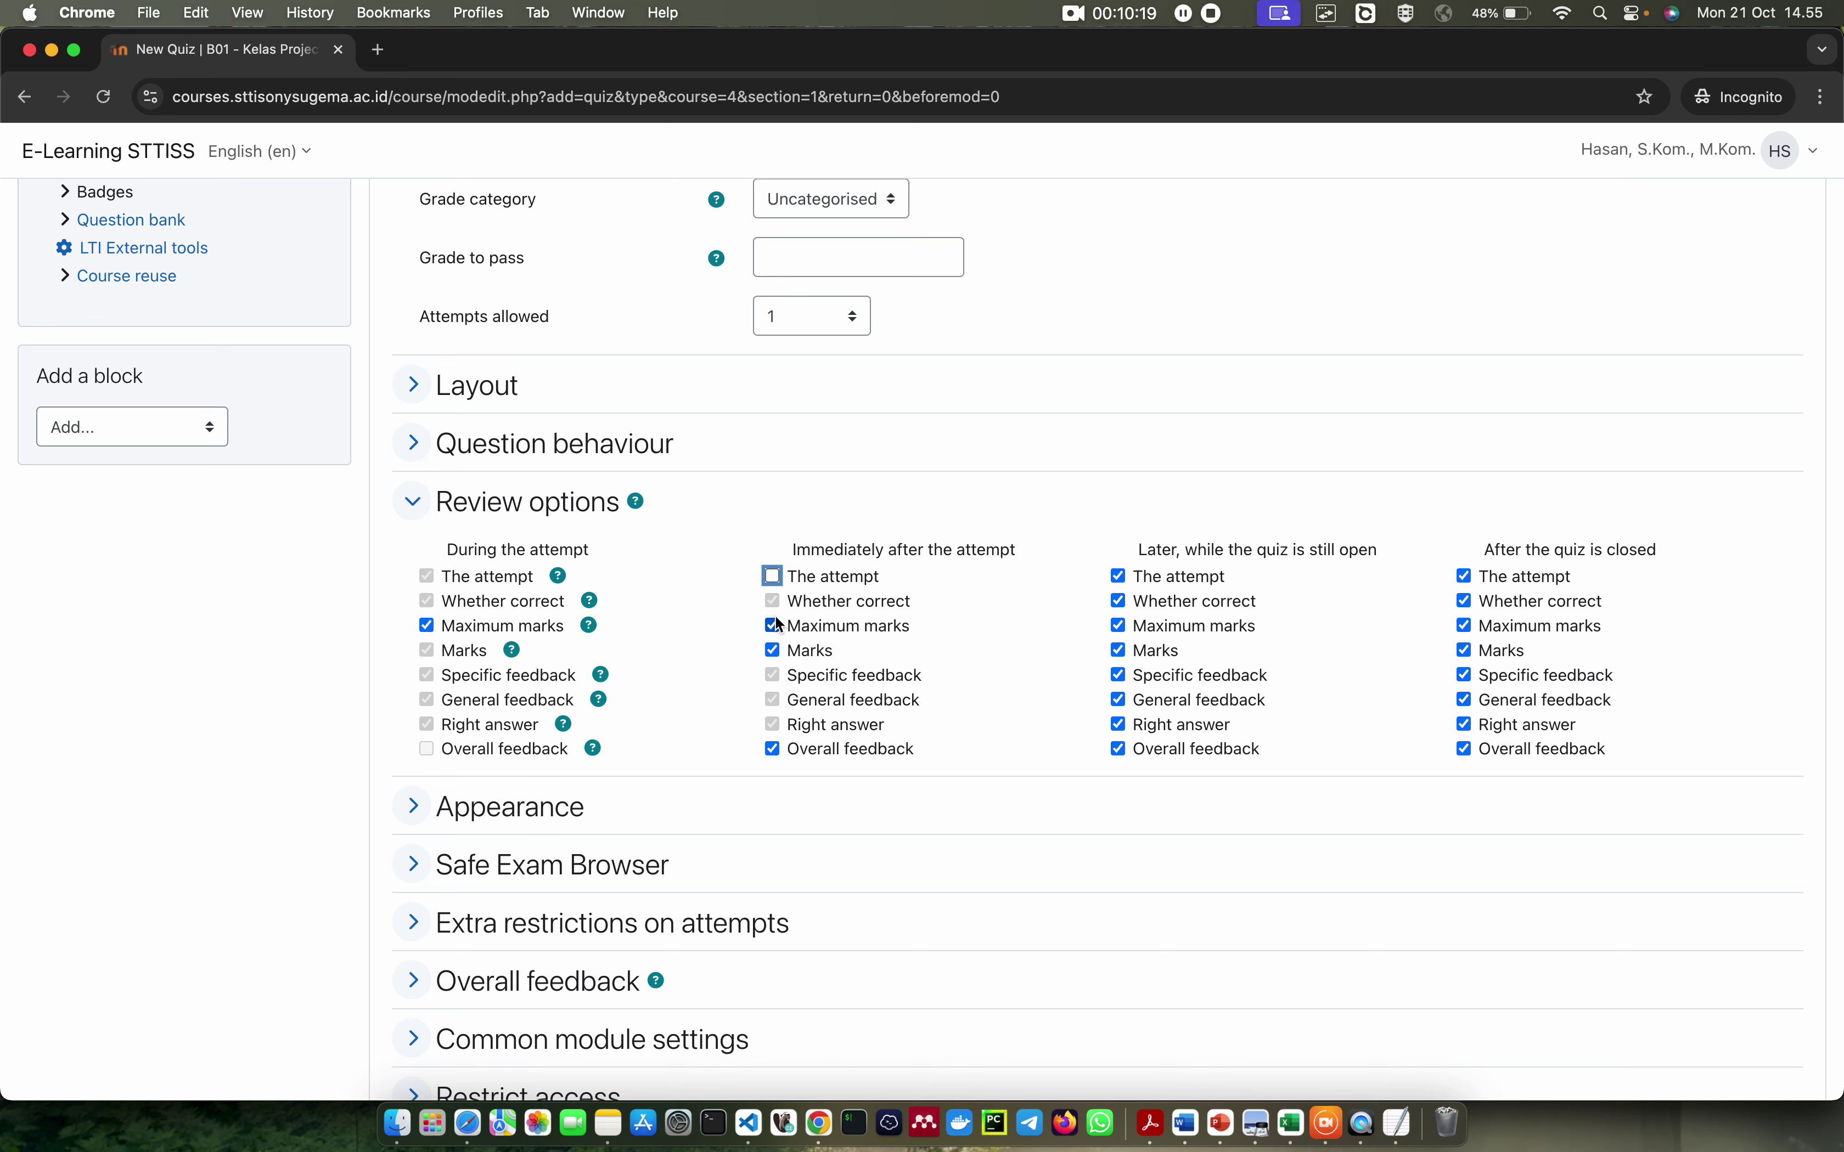
click(772, 748)
click(1118, 576)
click(1119, 749)
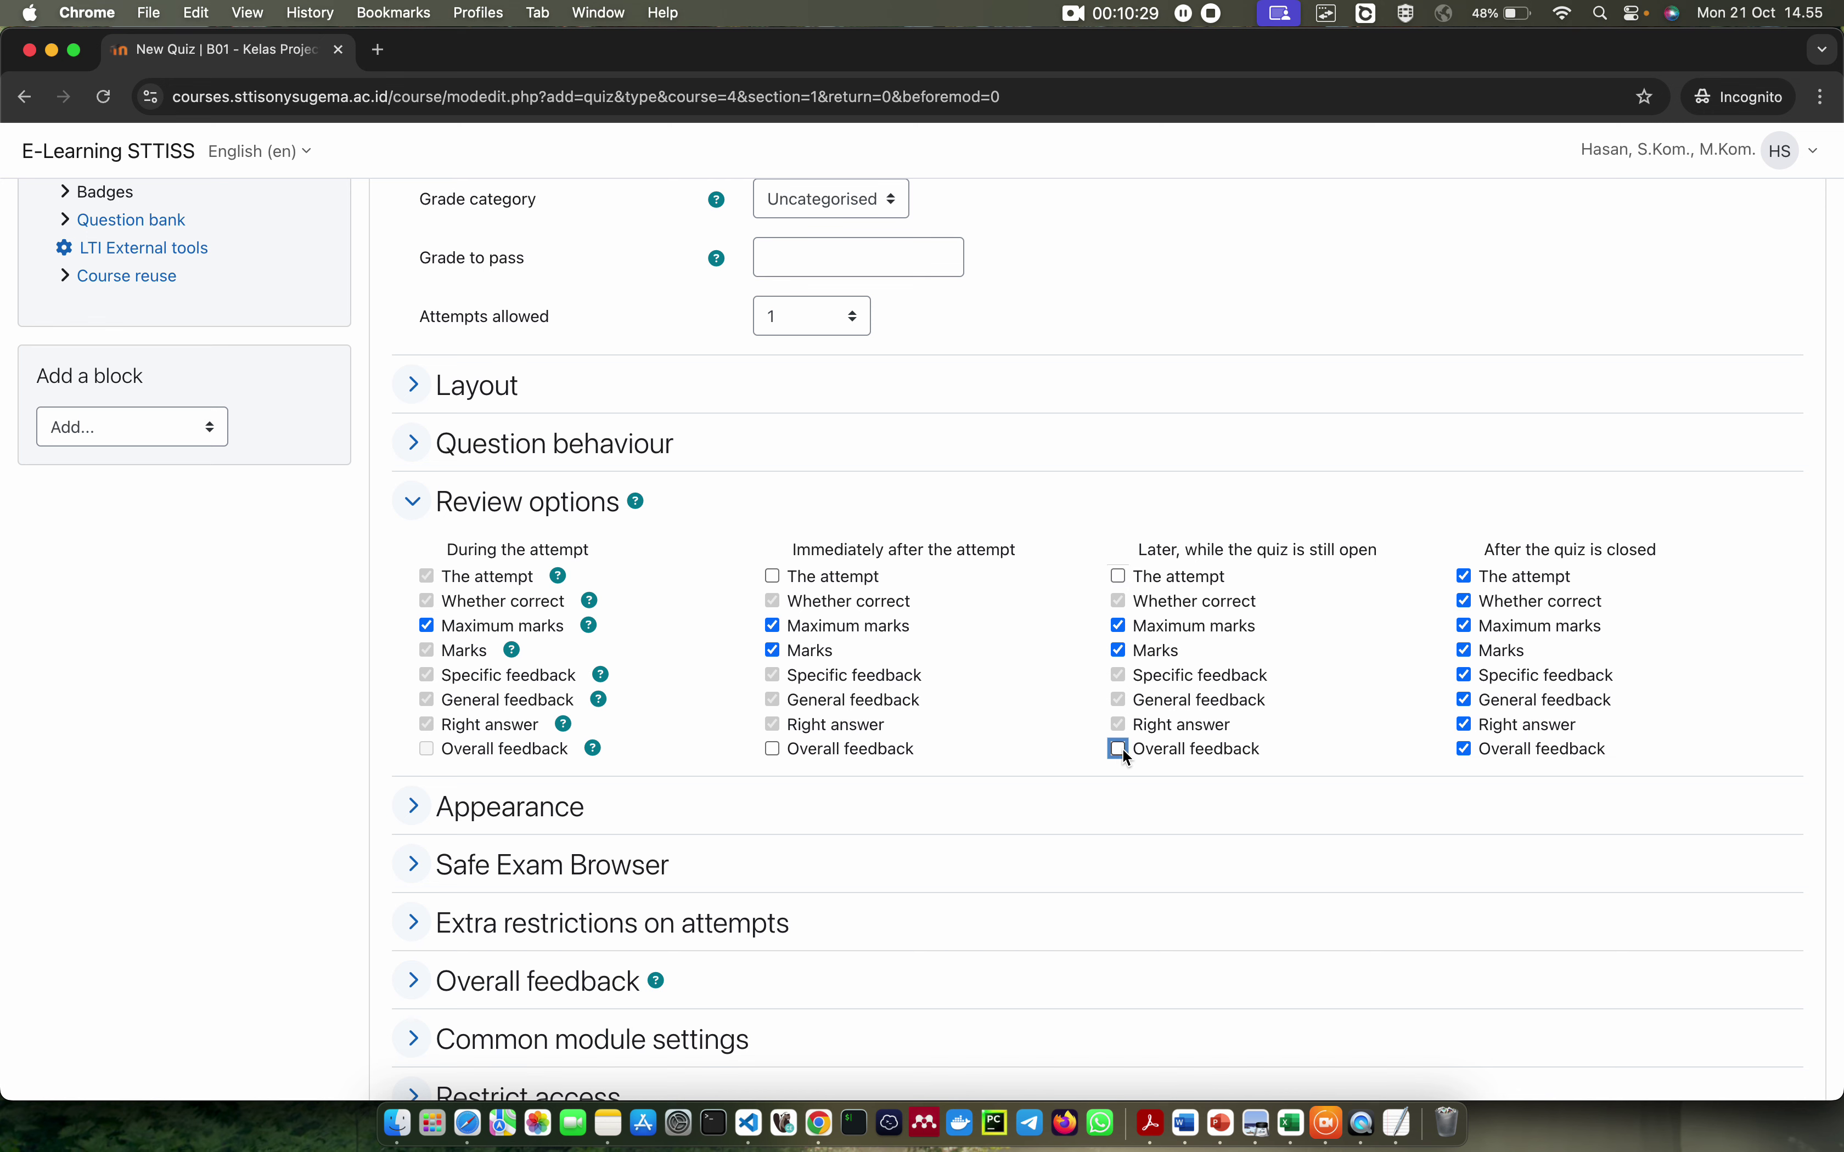
click(1466, 576)
click(1464, 751)
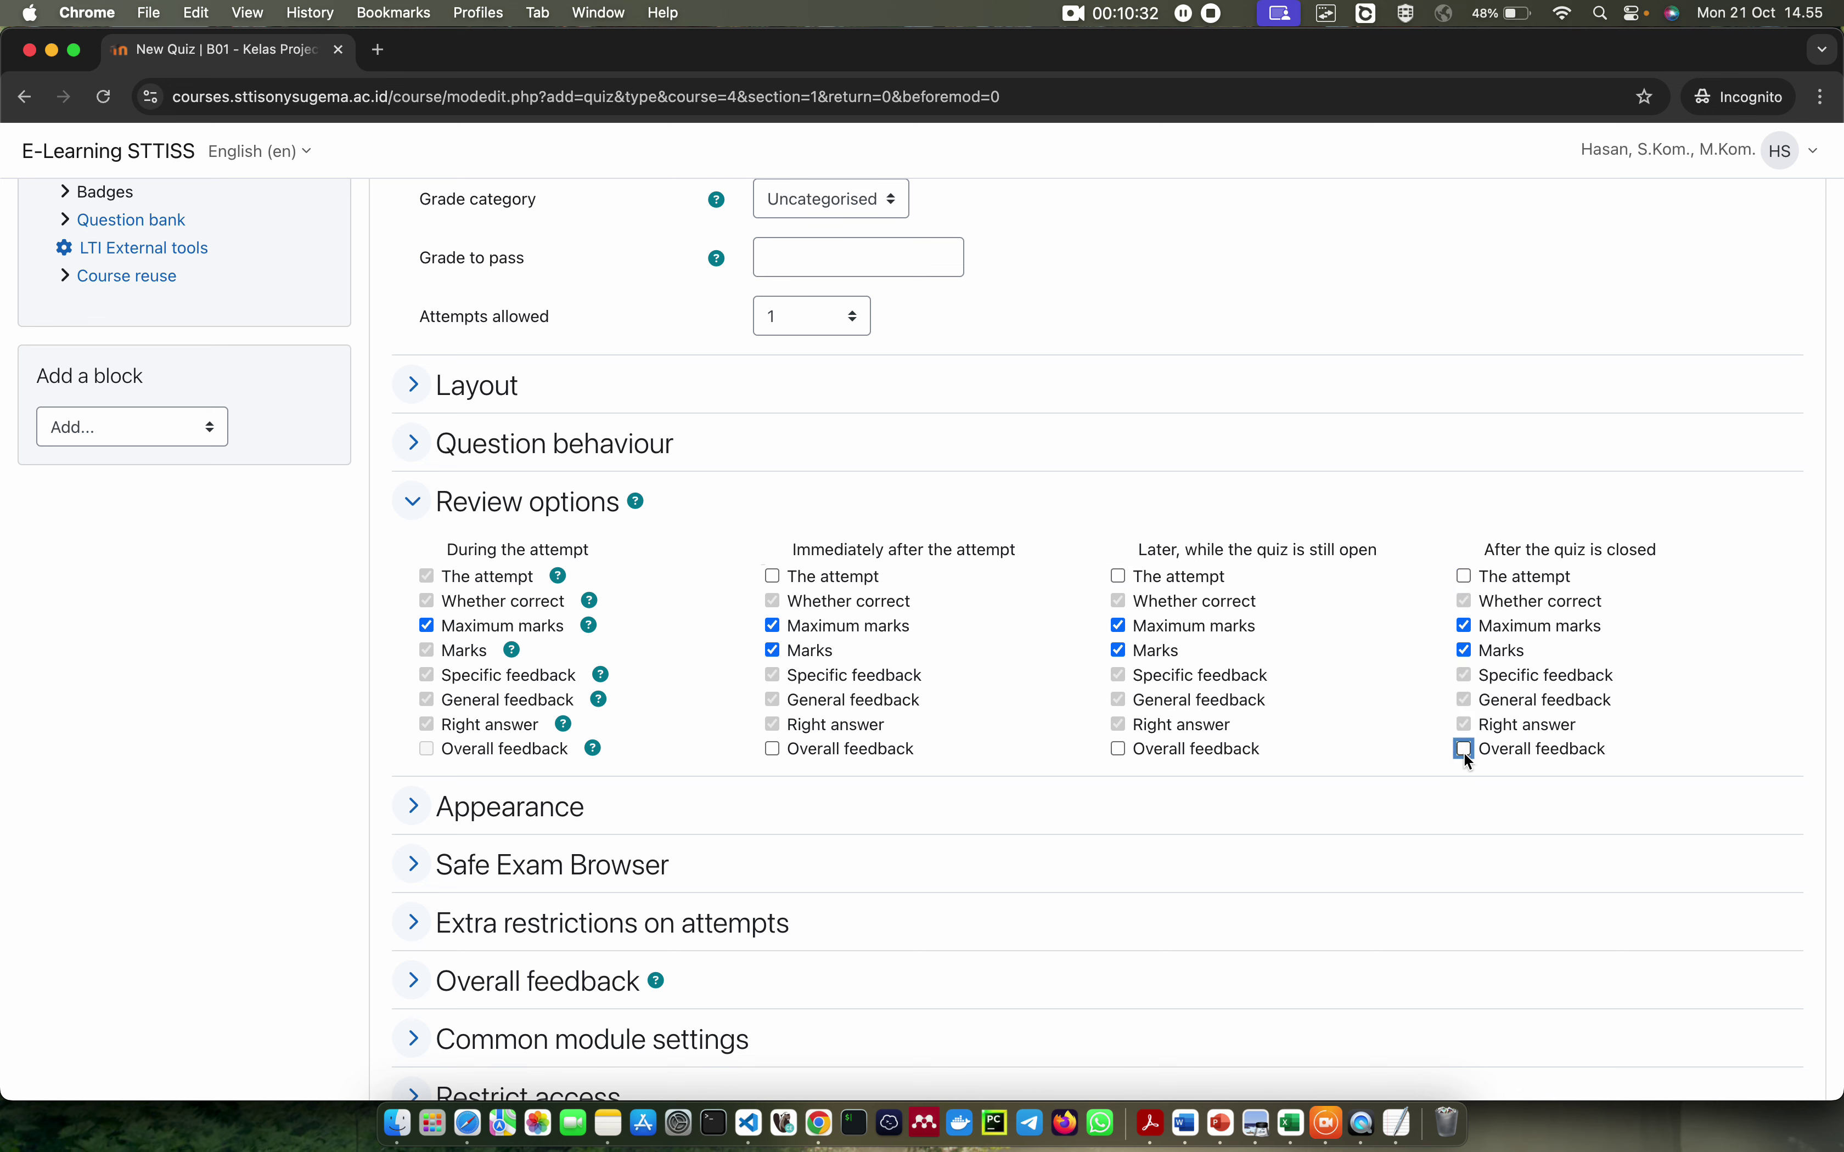
click(1356, 492)
Check the quiz's Appearance settings and collapse the section again
scroll(916, 637, down, 10)
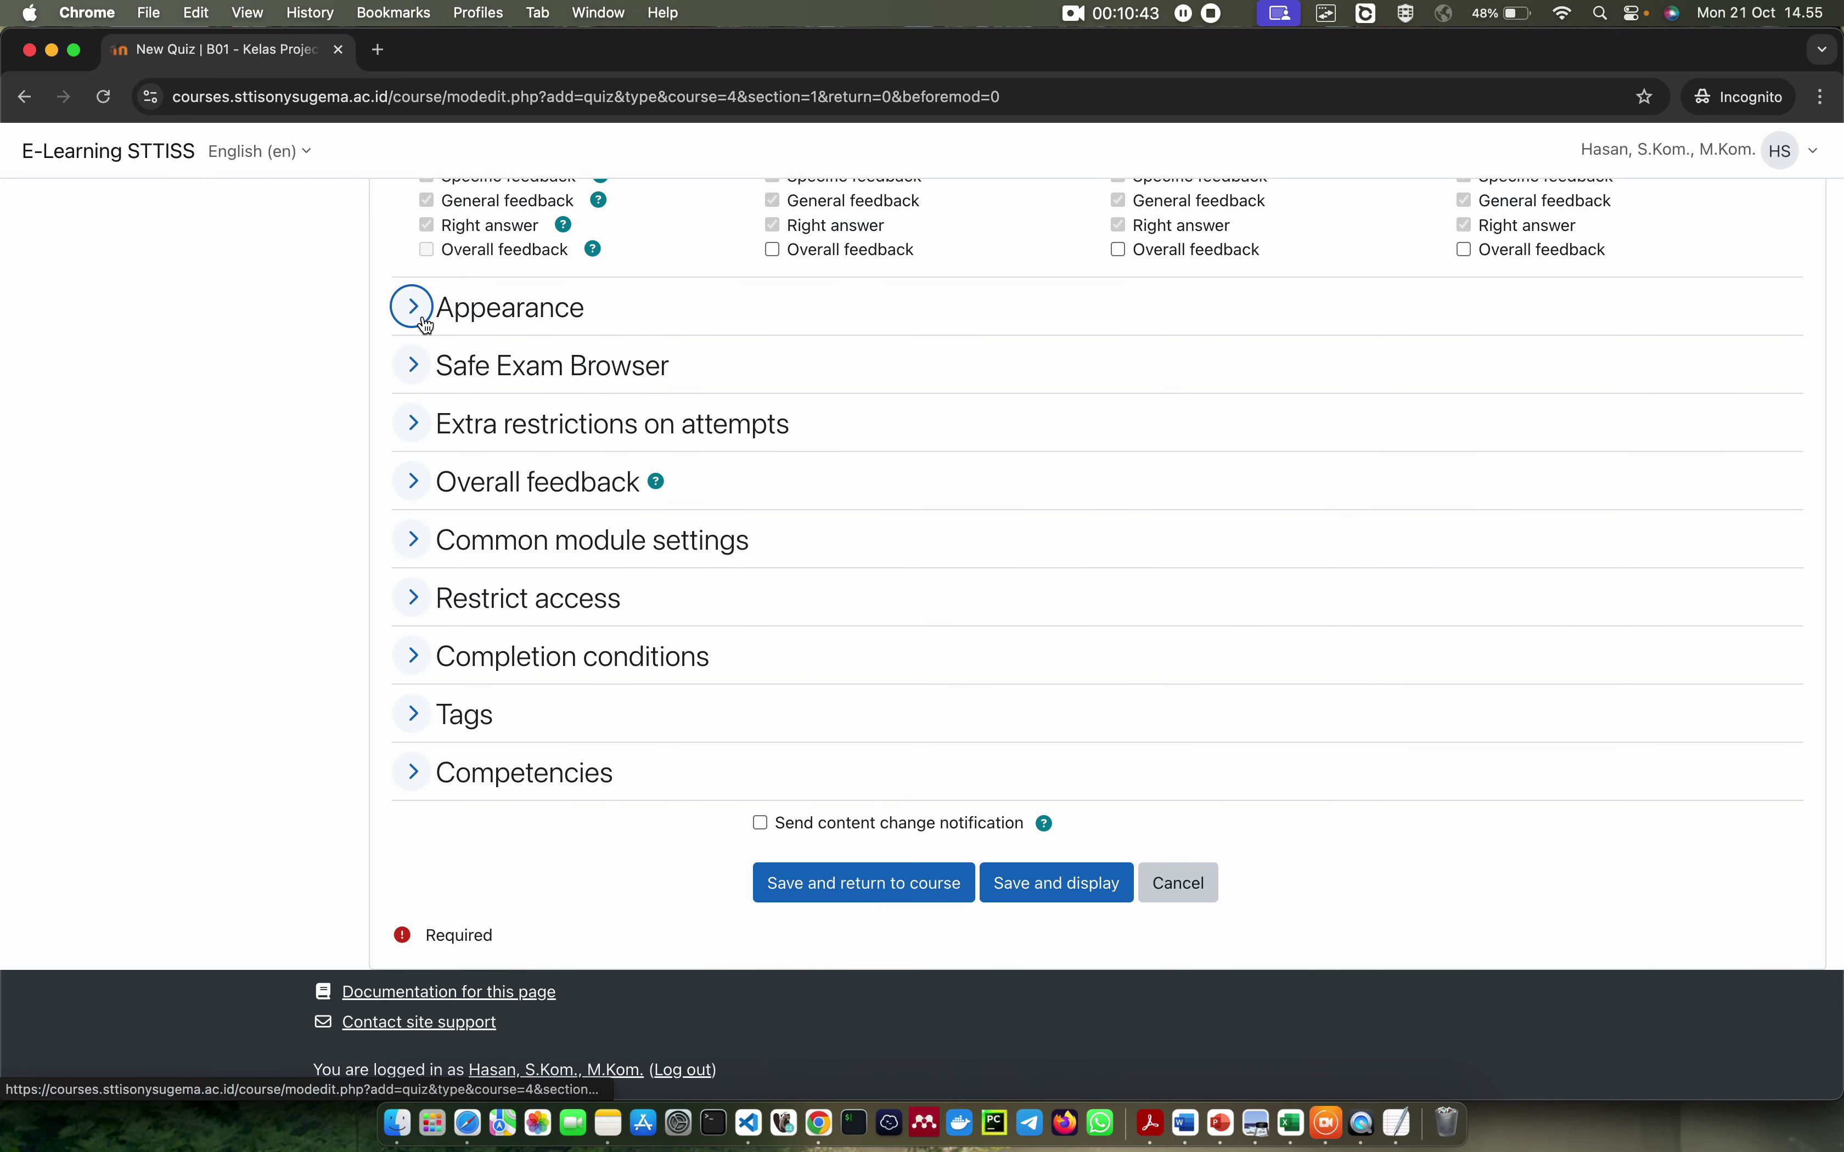
click(412, 308)
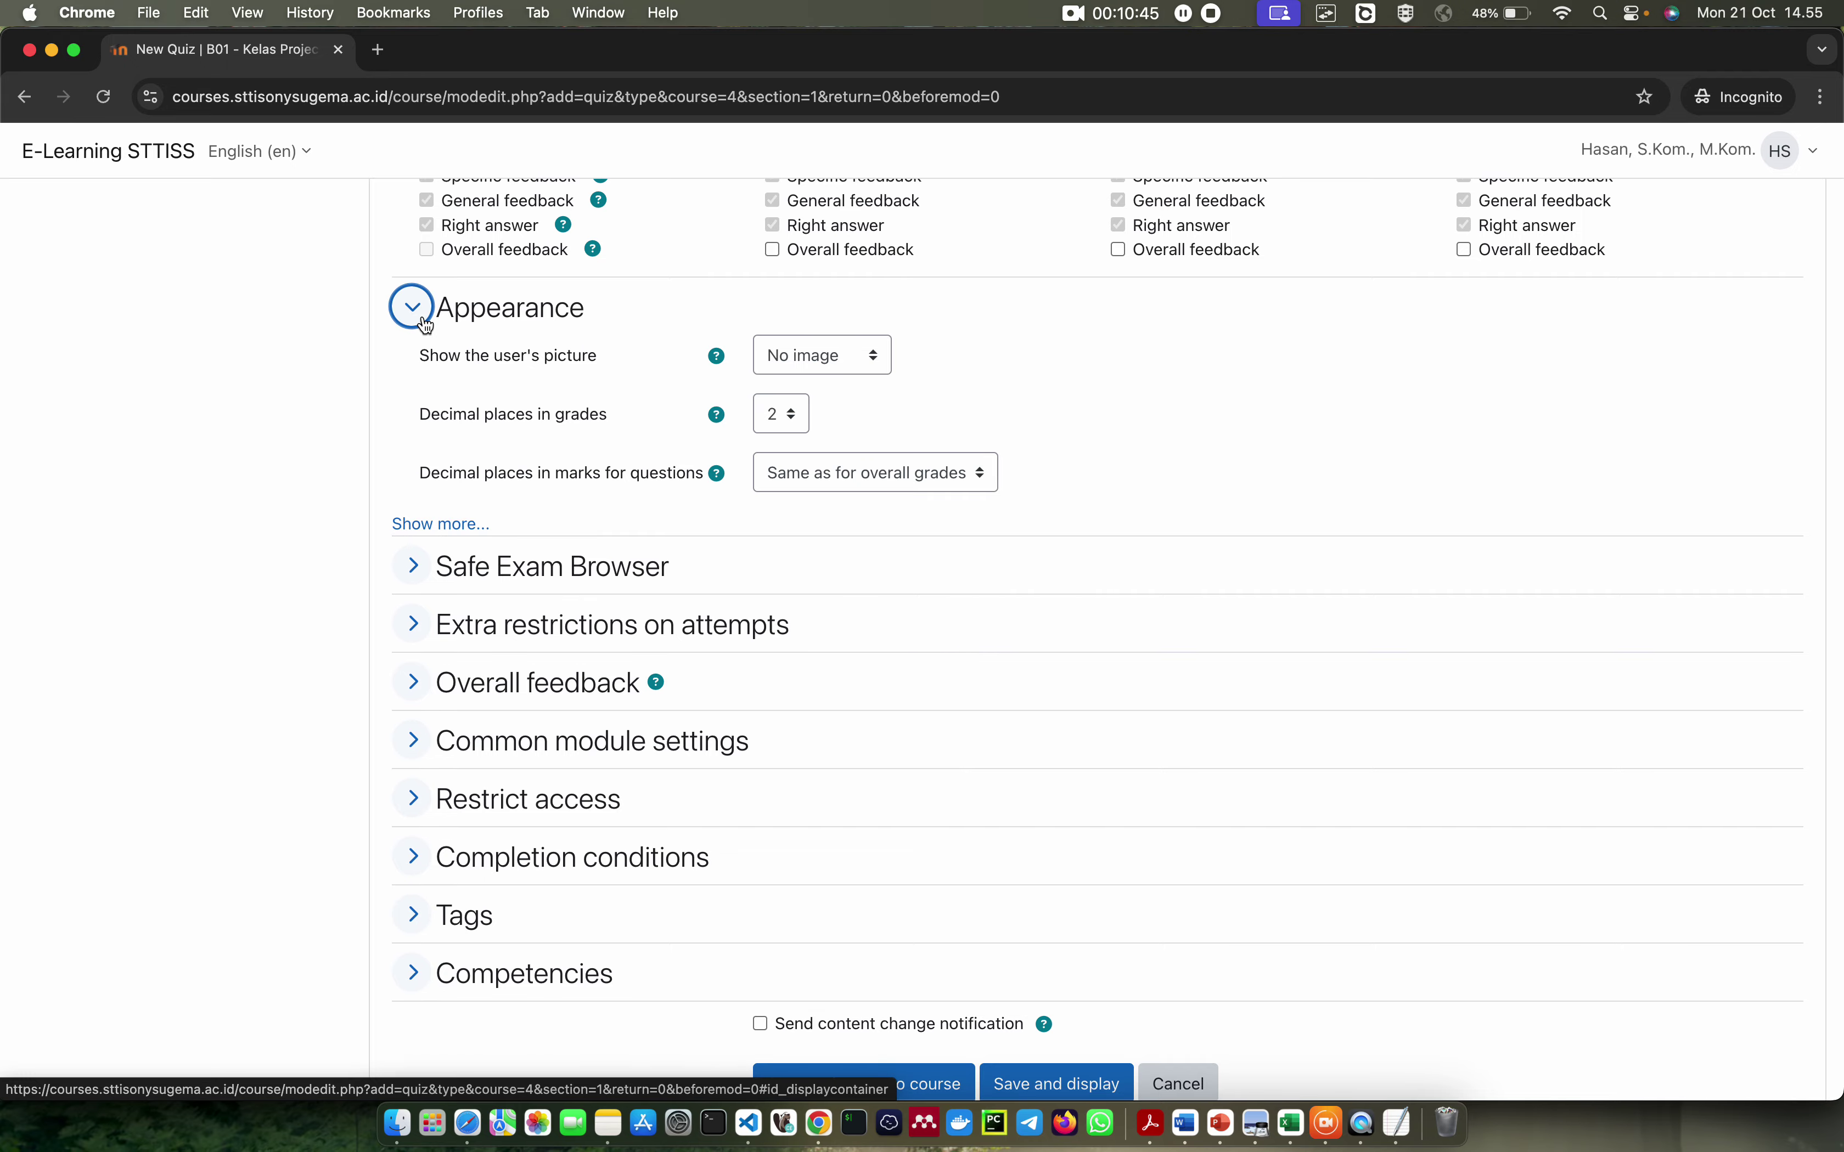
click(425, 322)
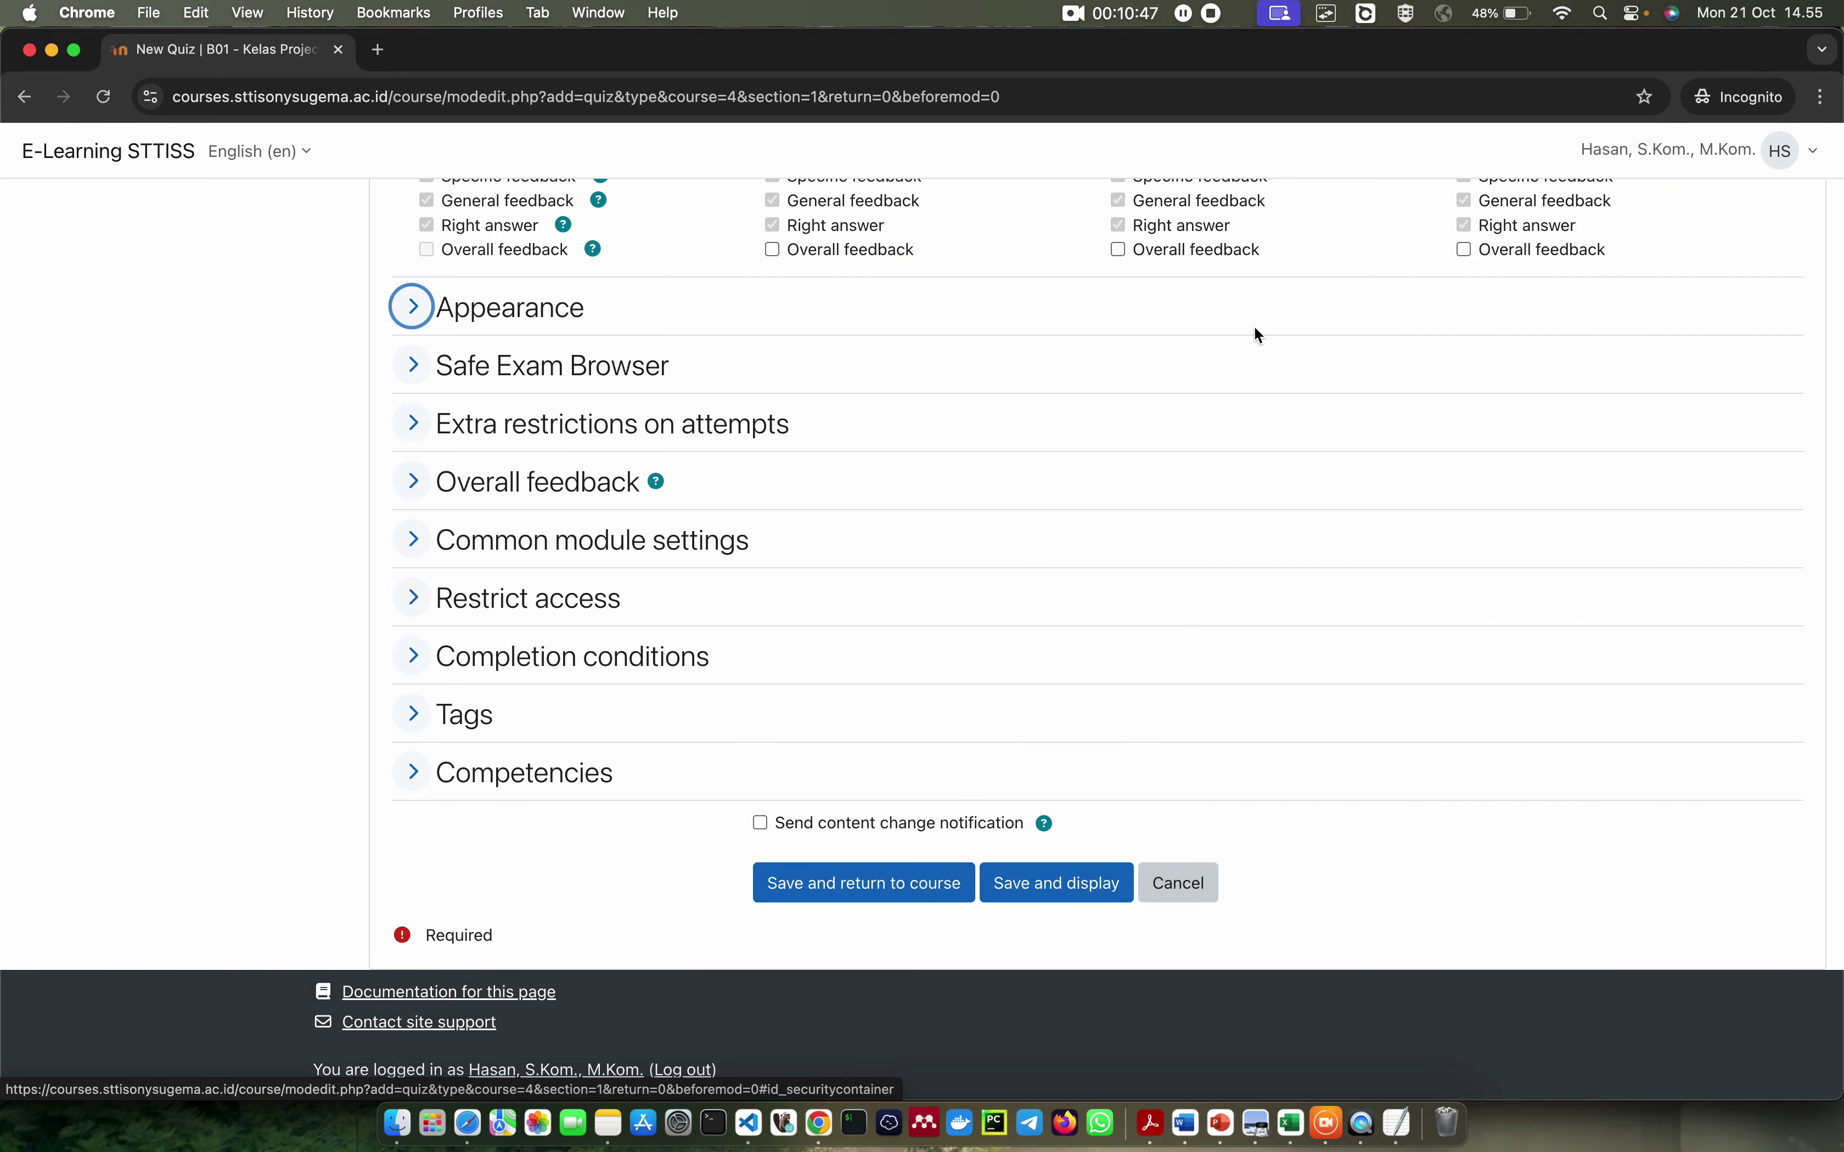
Review the quiz's name, timing, grade and review options, and save and display the quiz
scroll(983, 311, up, 15)
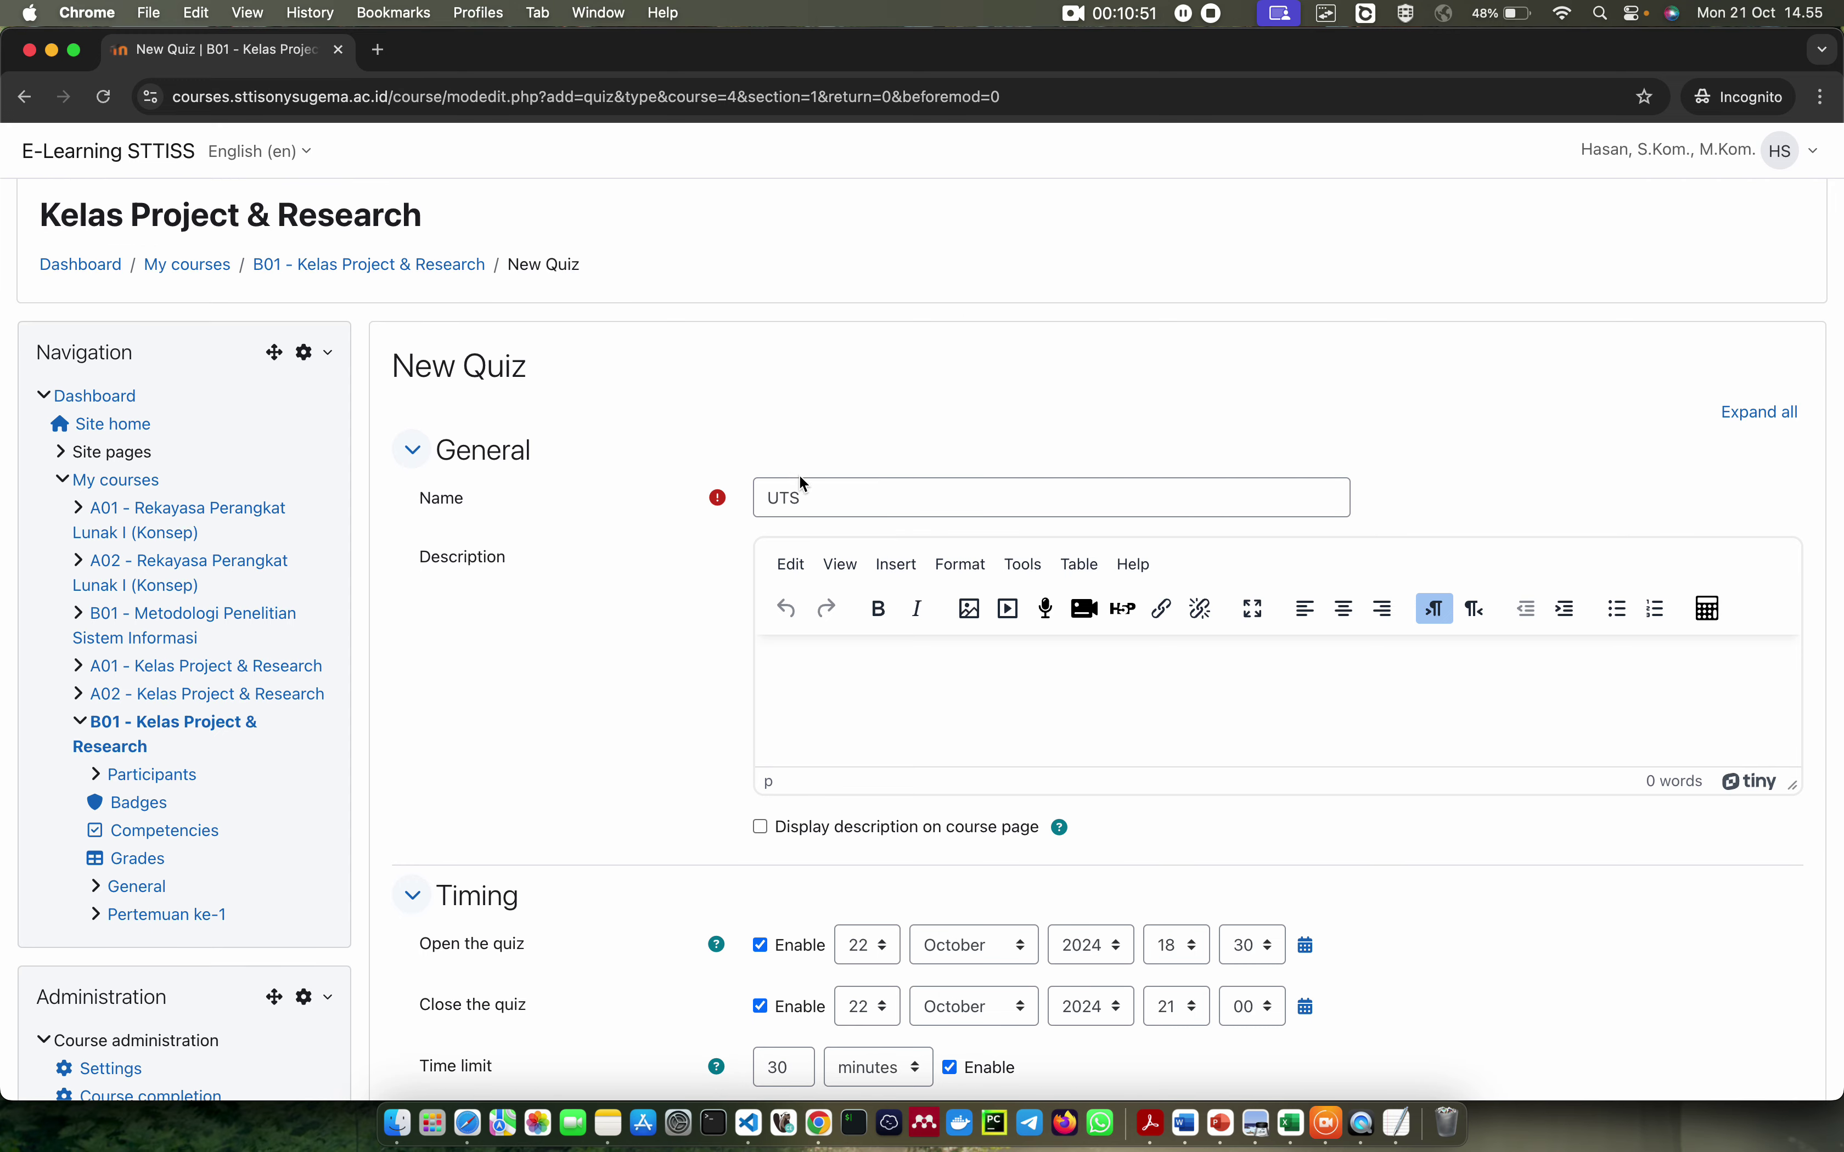
scroll(830, 490, down, 3)
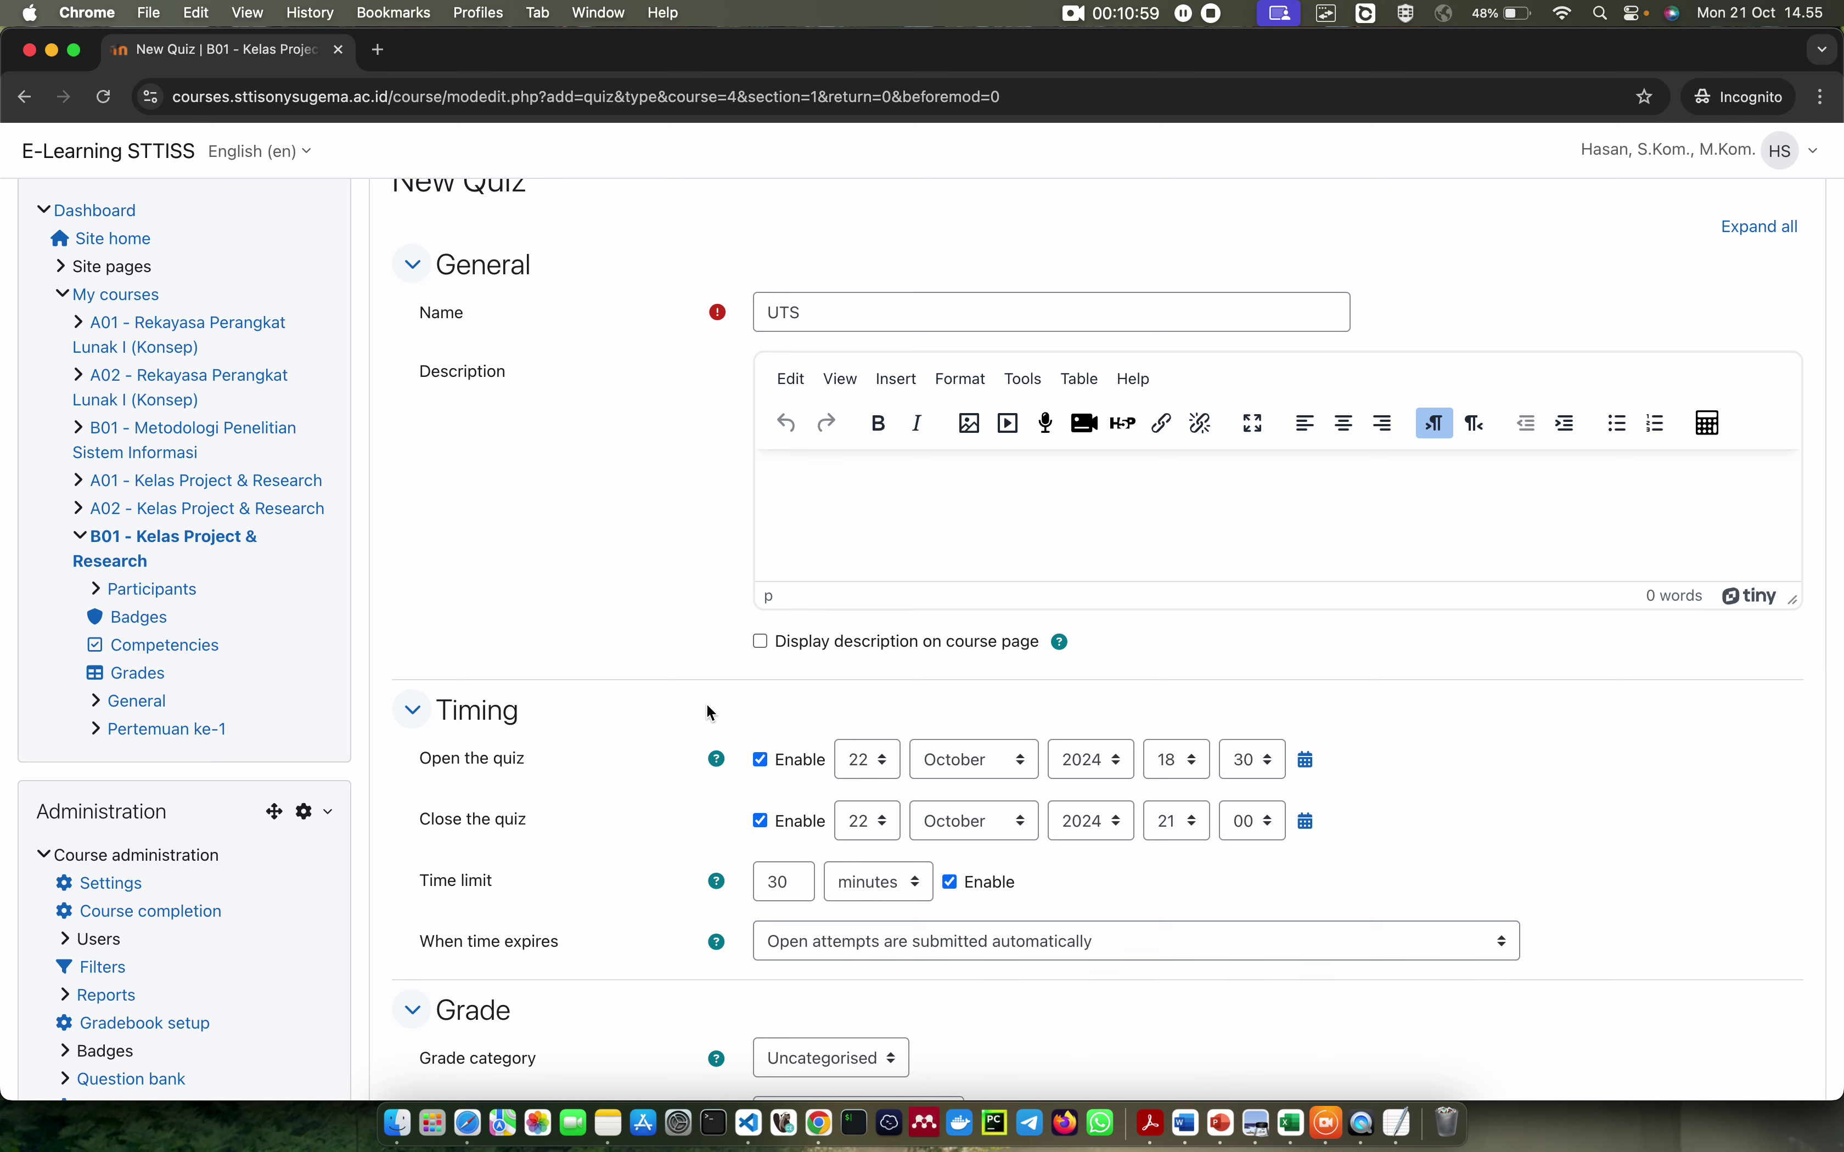
scroll(594, 750, down, 1)
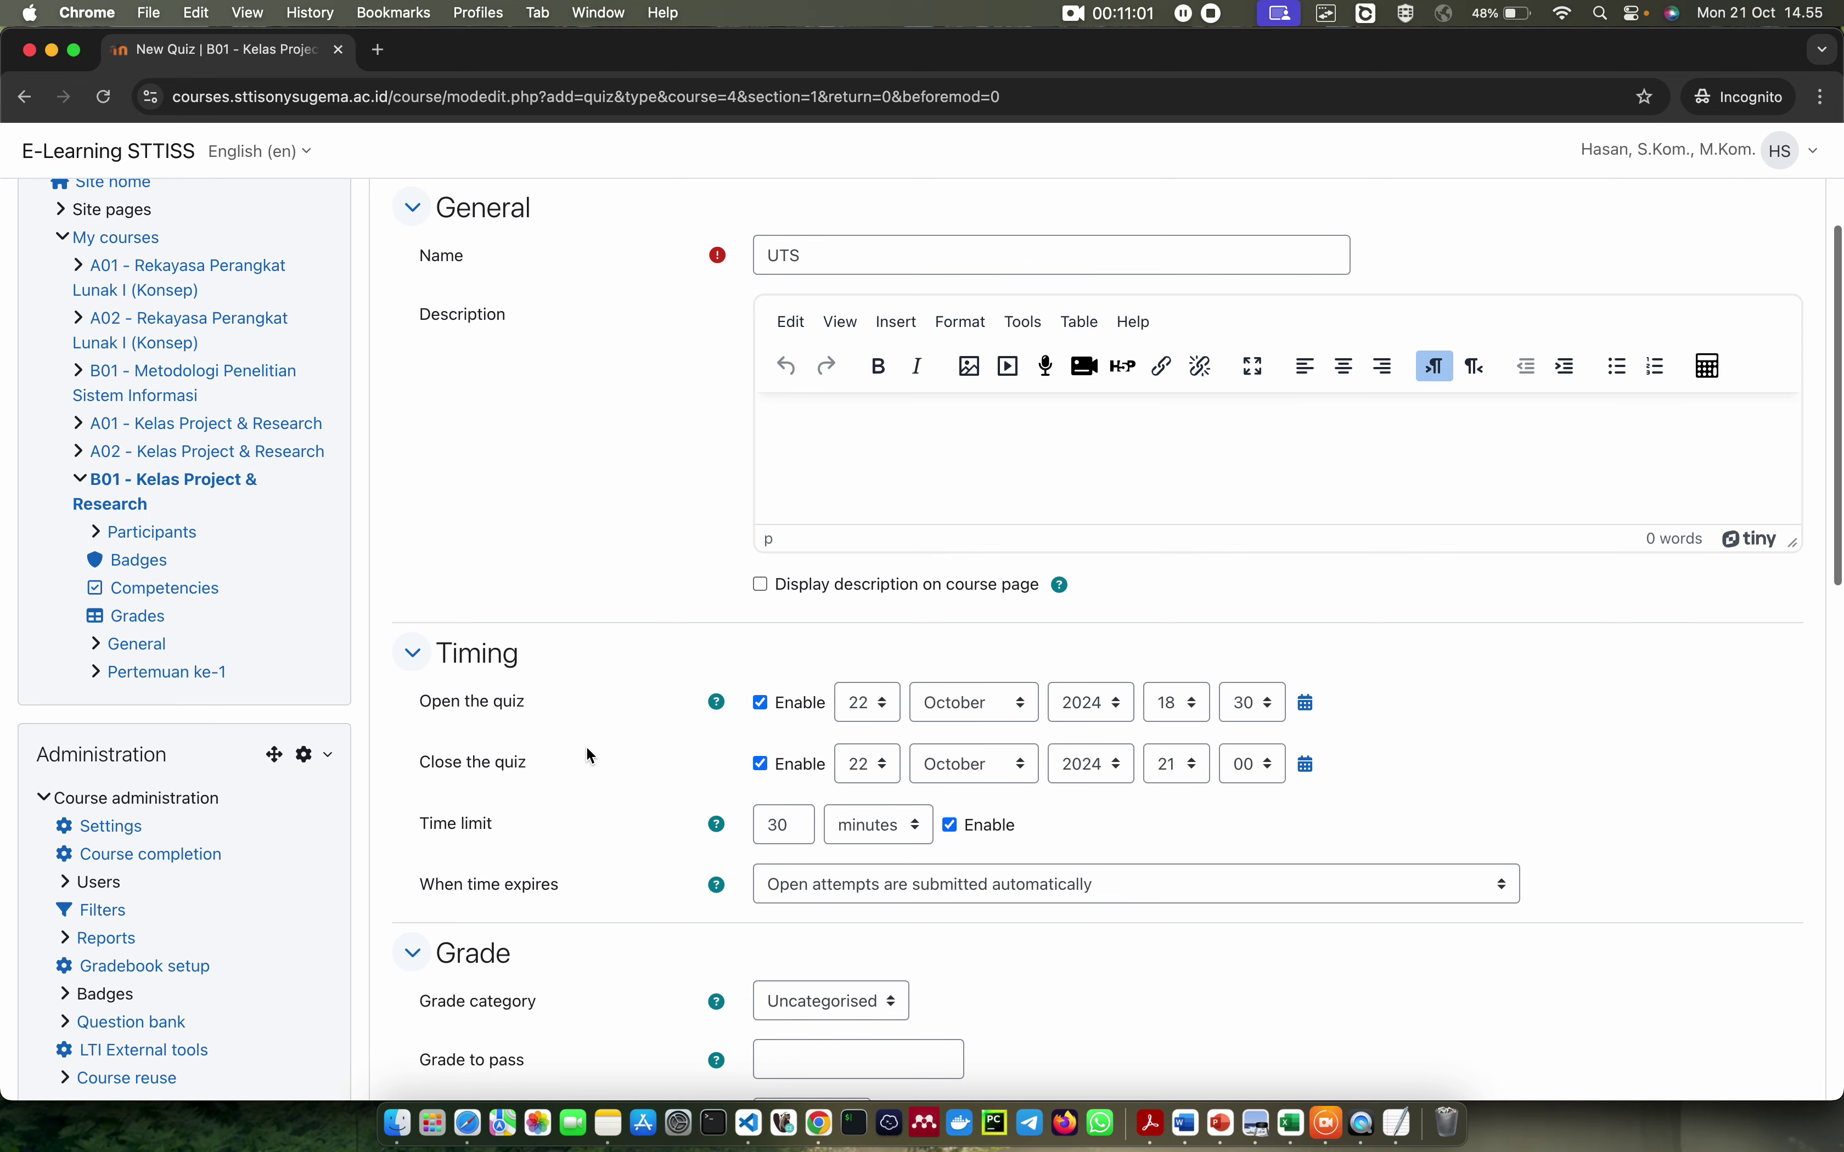
scroll(557, 717, down, 6)
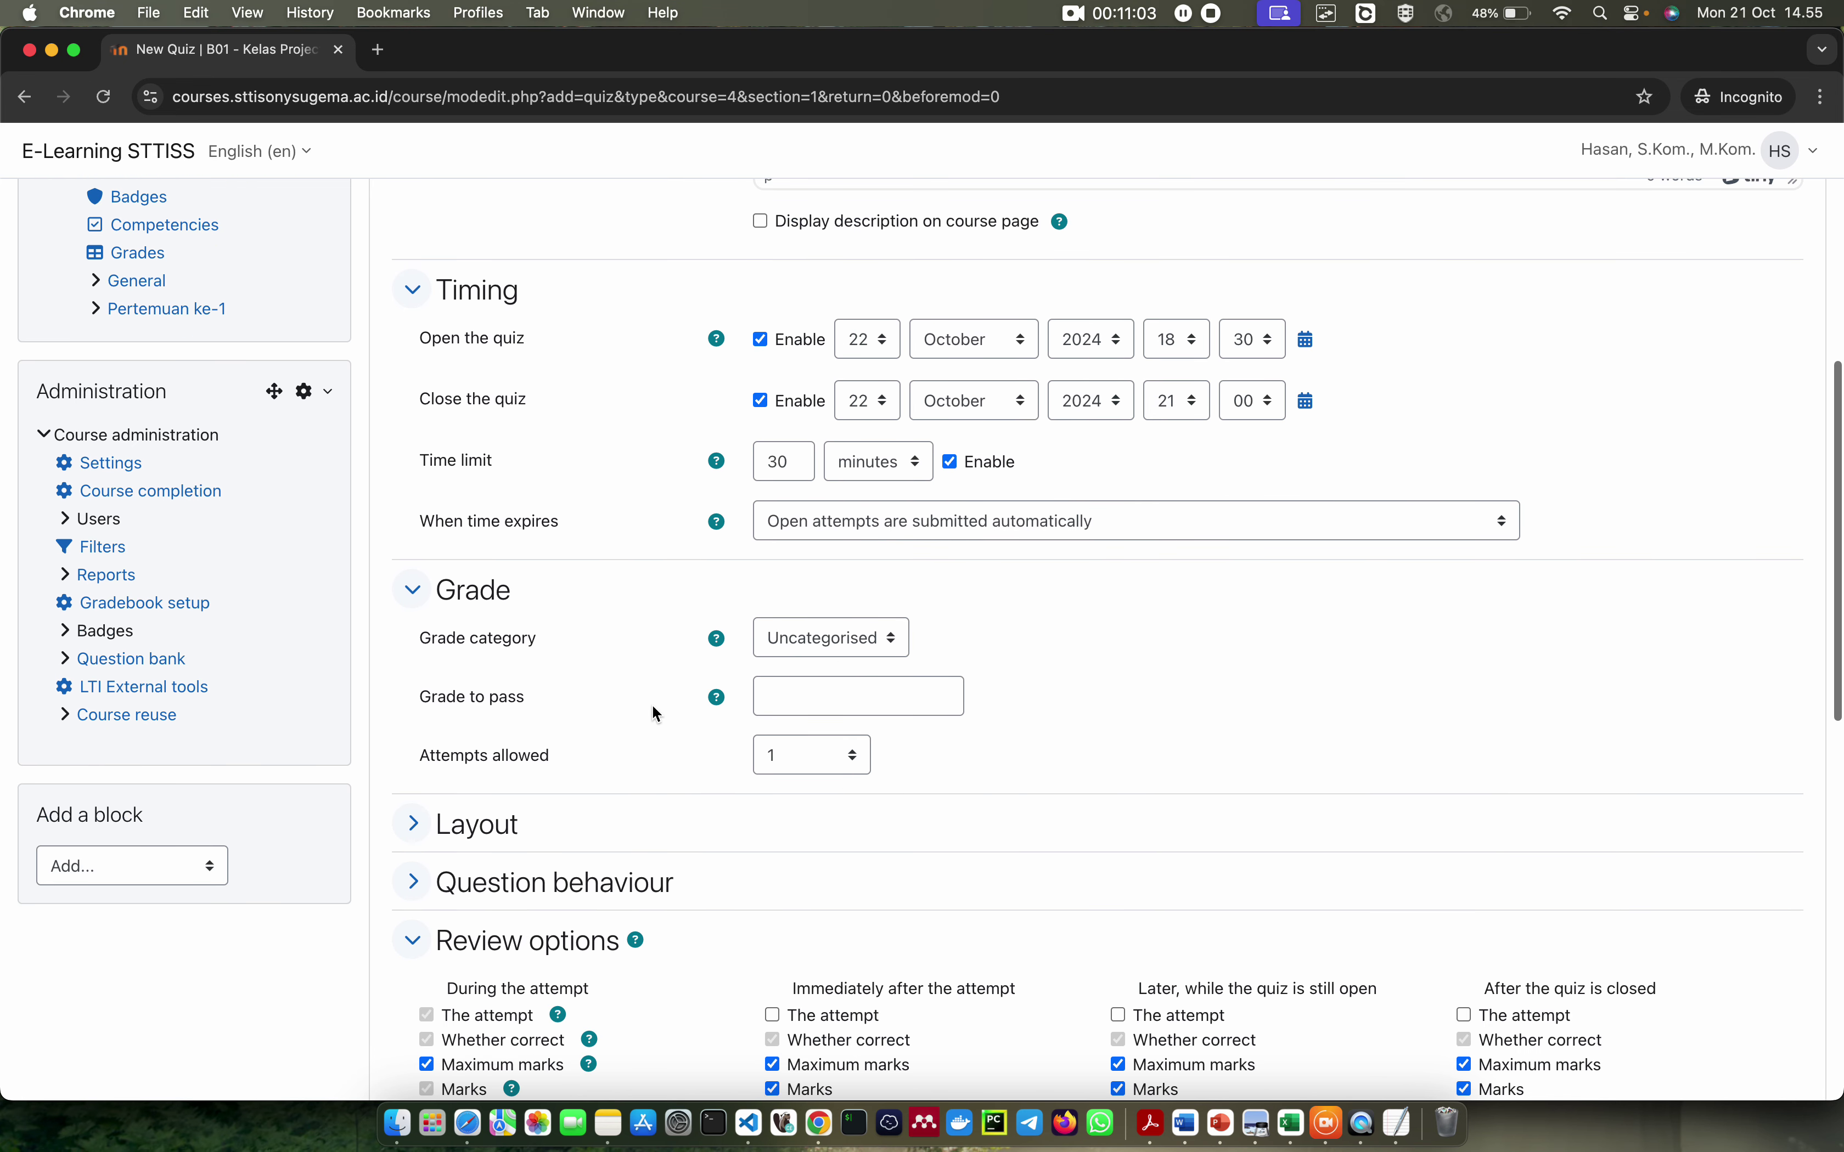
drag(534, 744, 546, 745)
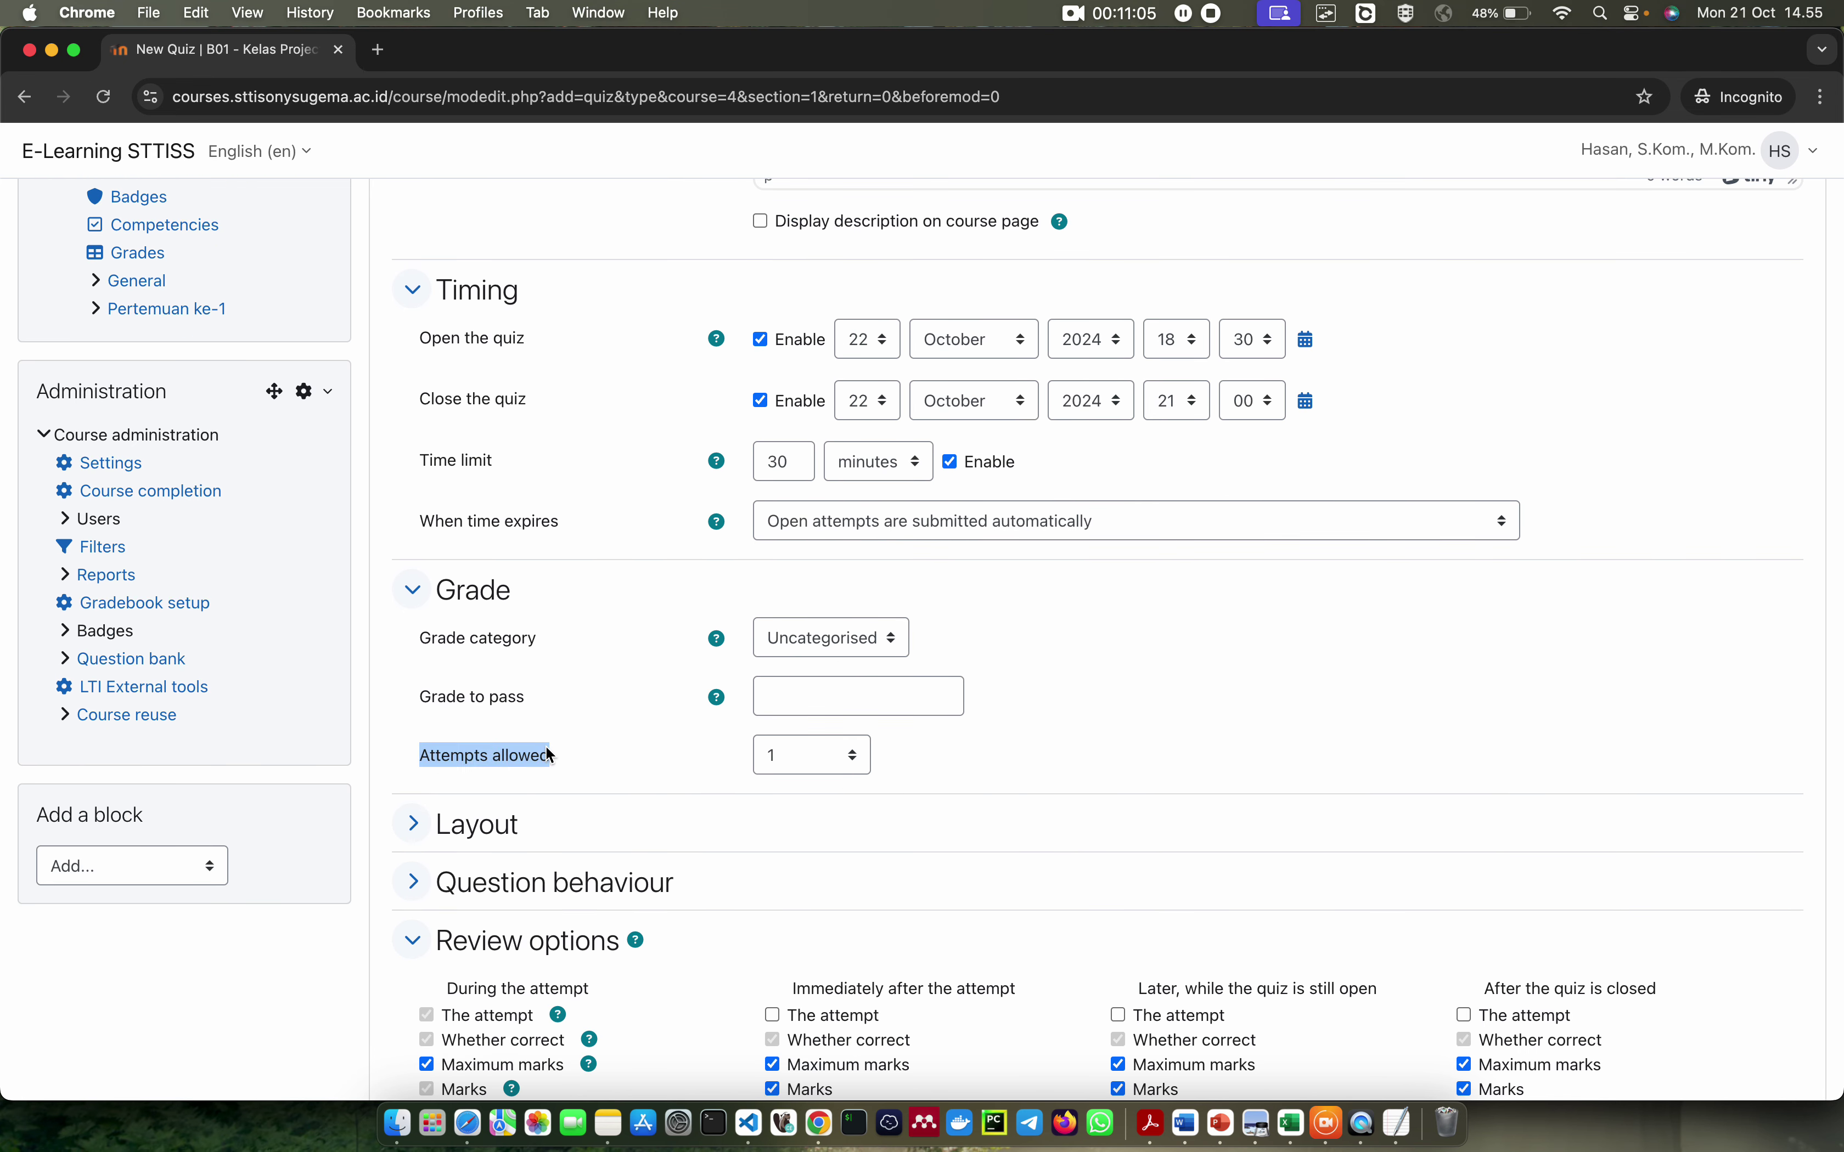
scroll(546, 745, down, 5)
click(708, 644)
scroll(709, 645, down, 9)
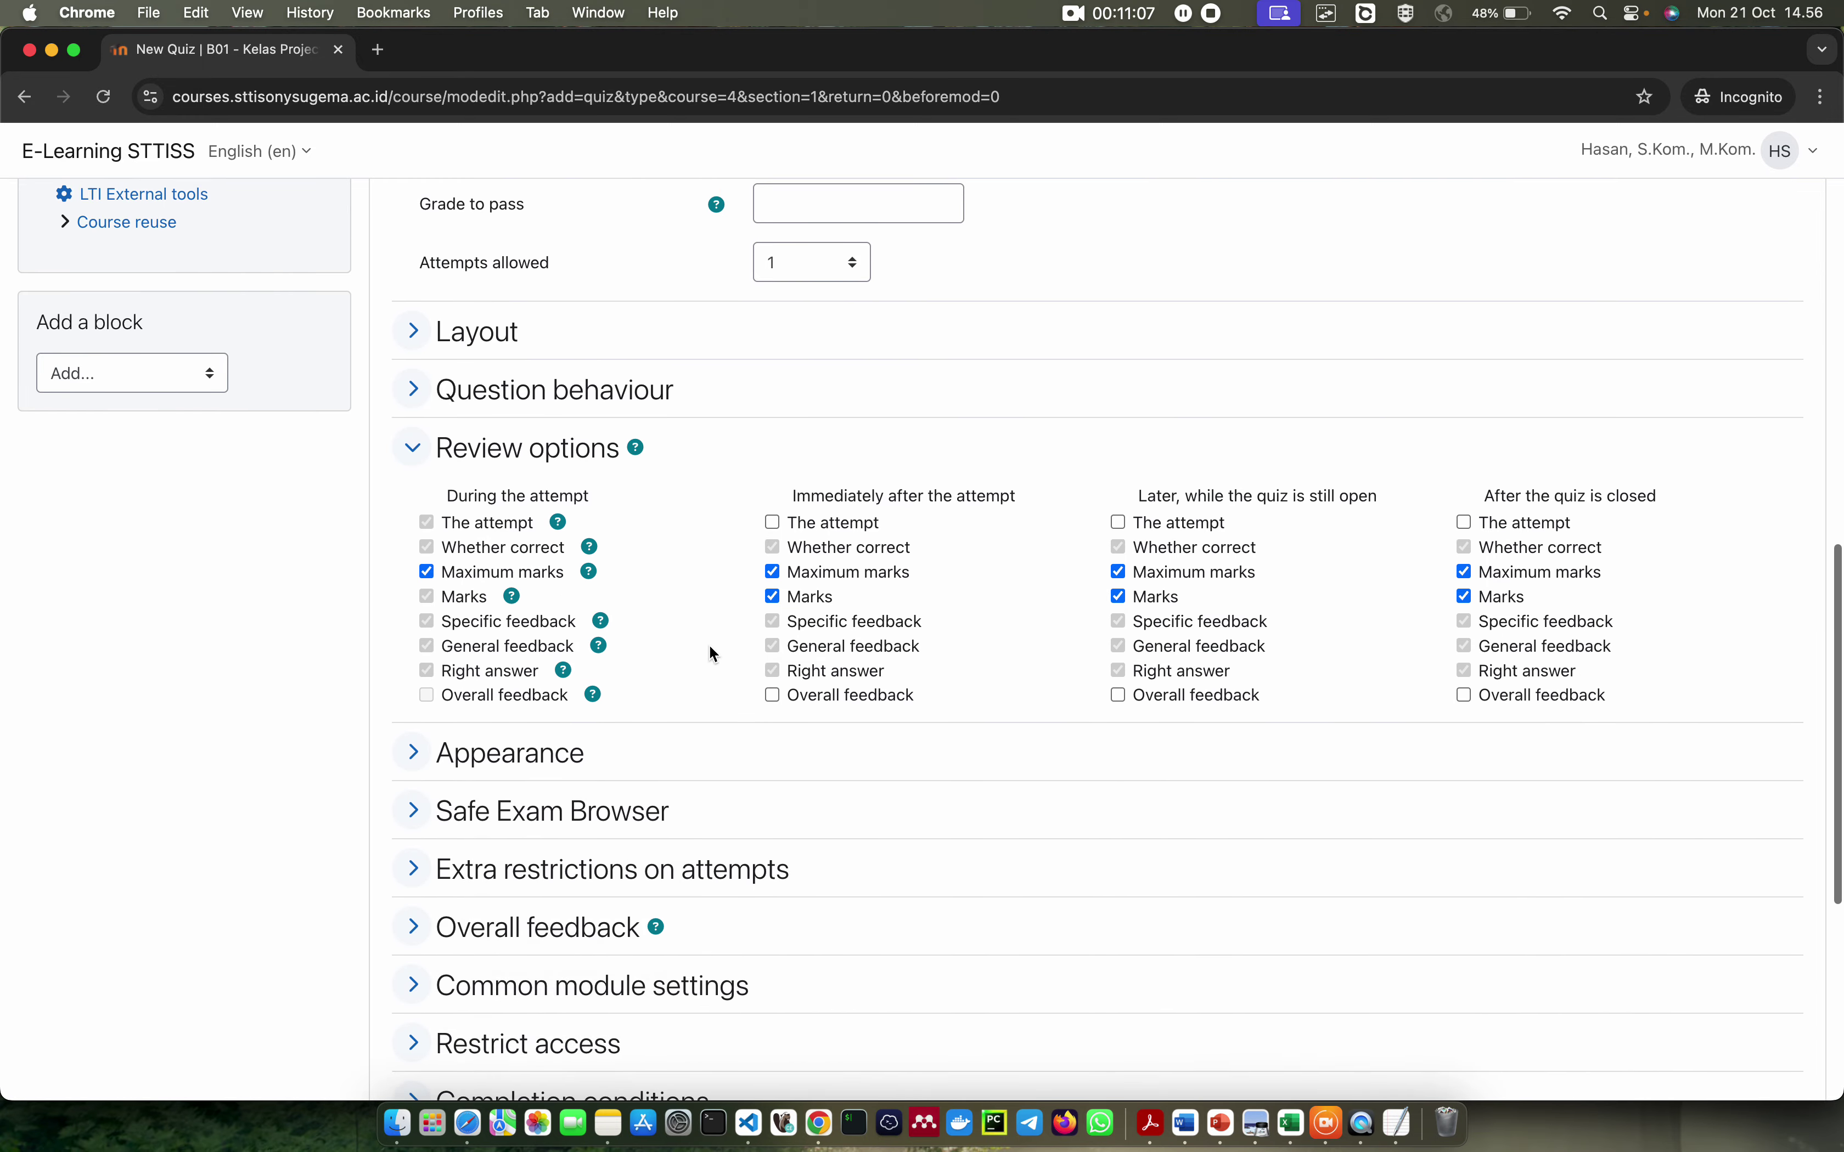
click(1030, 1003)
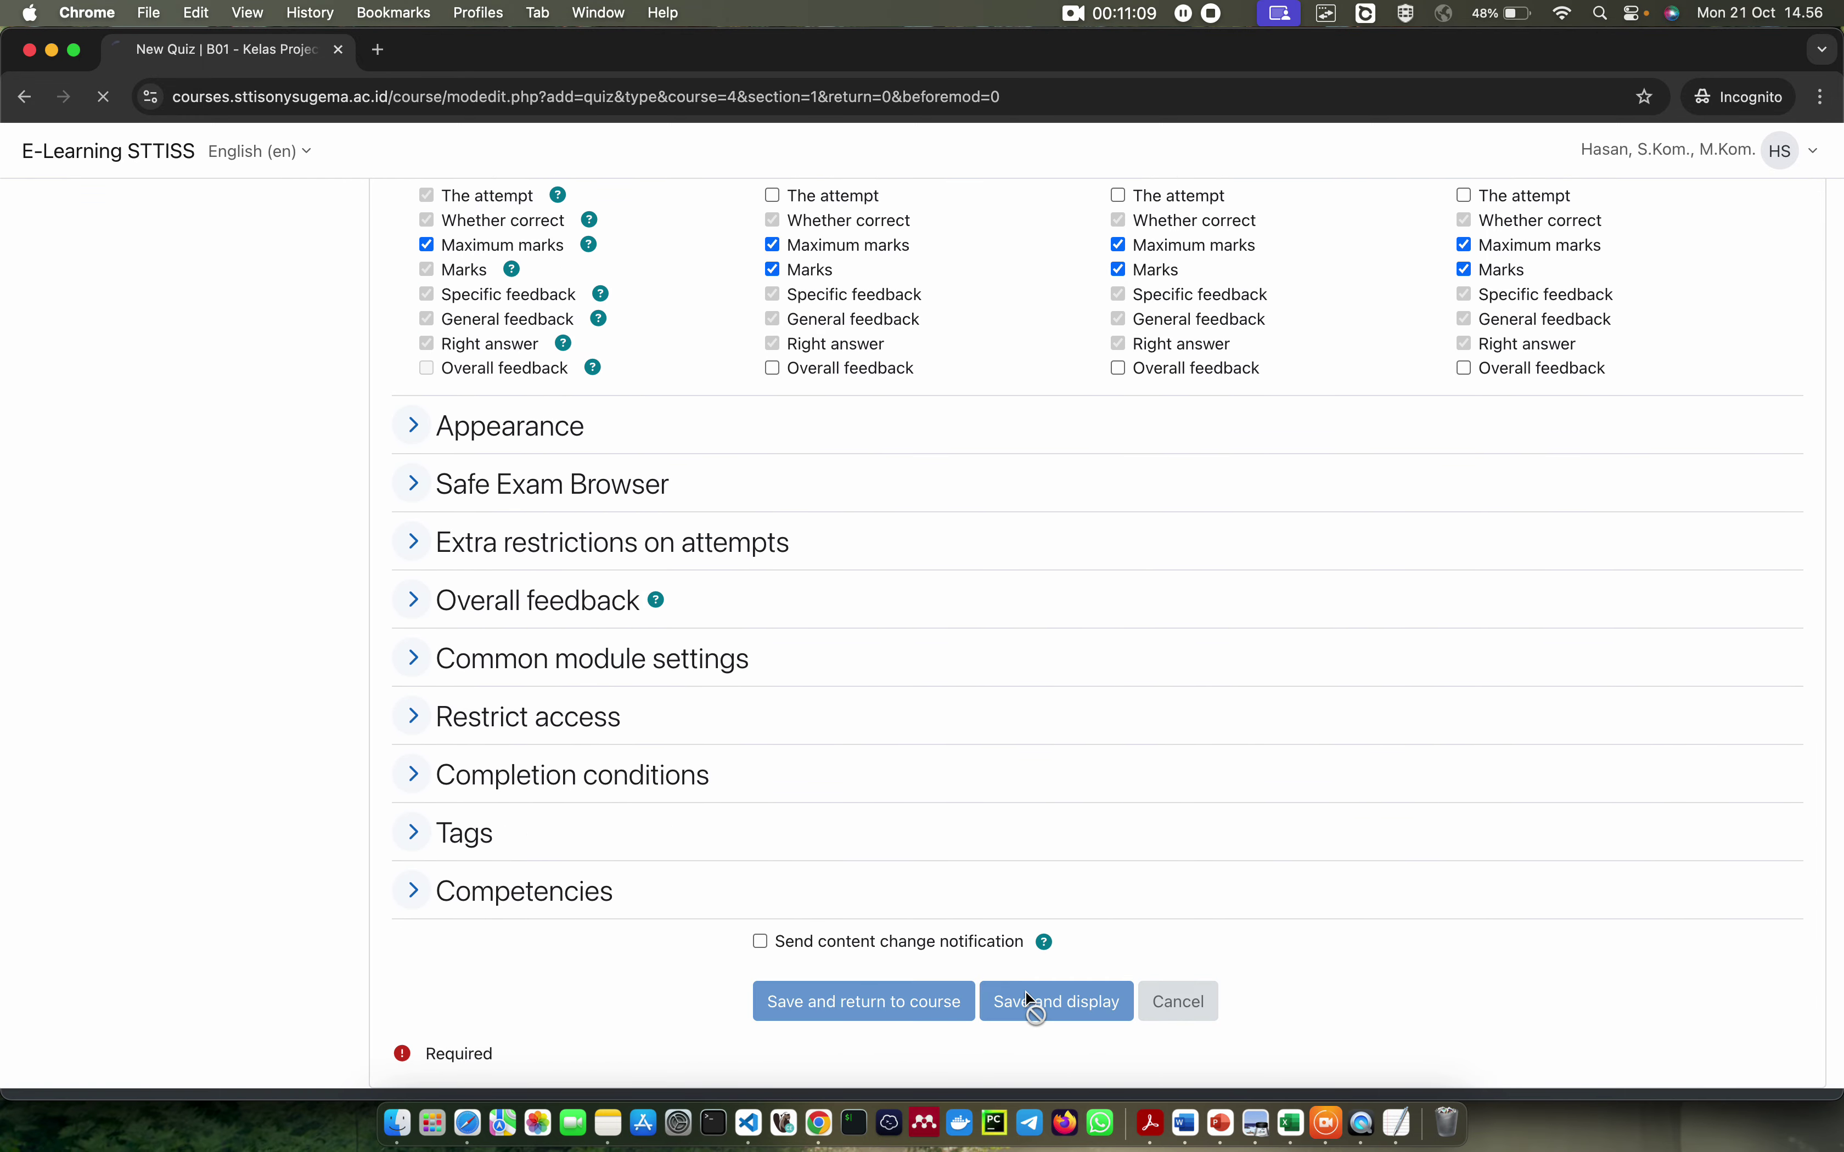
click(1126, 610)
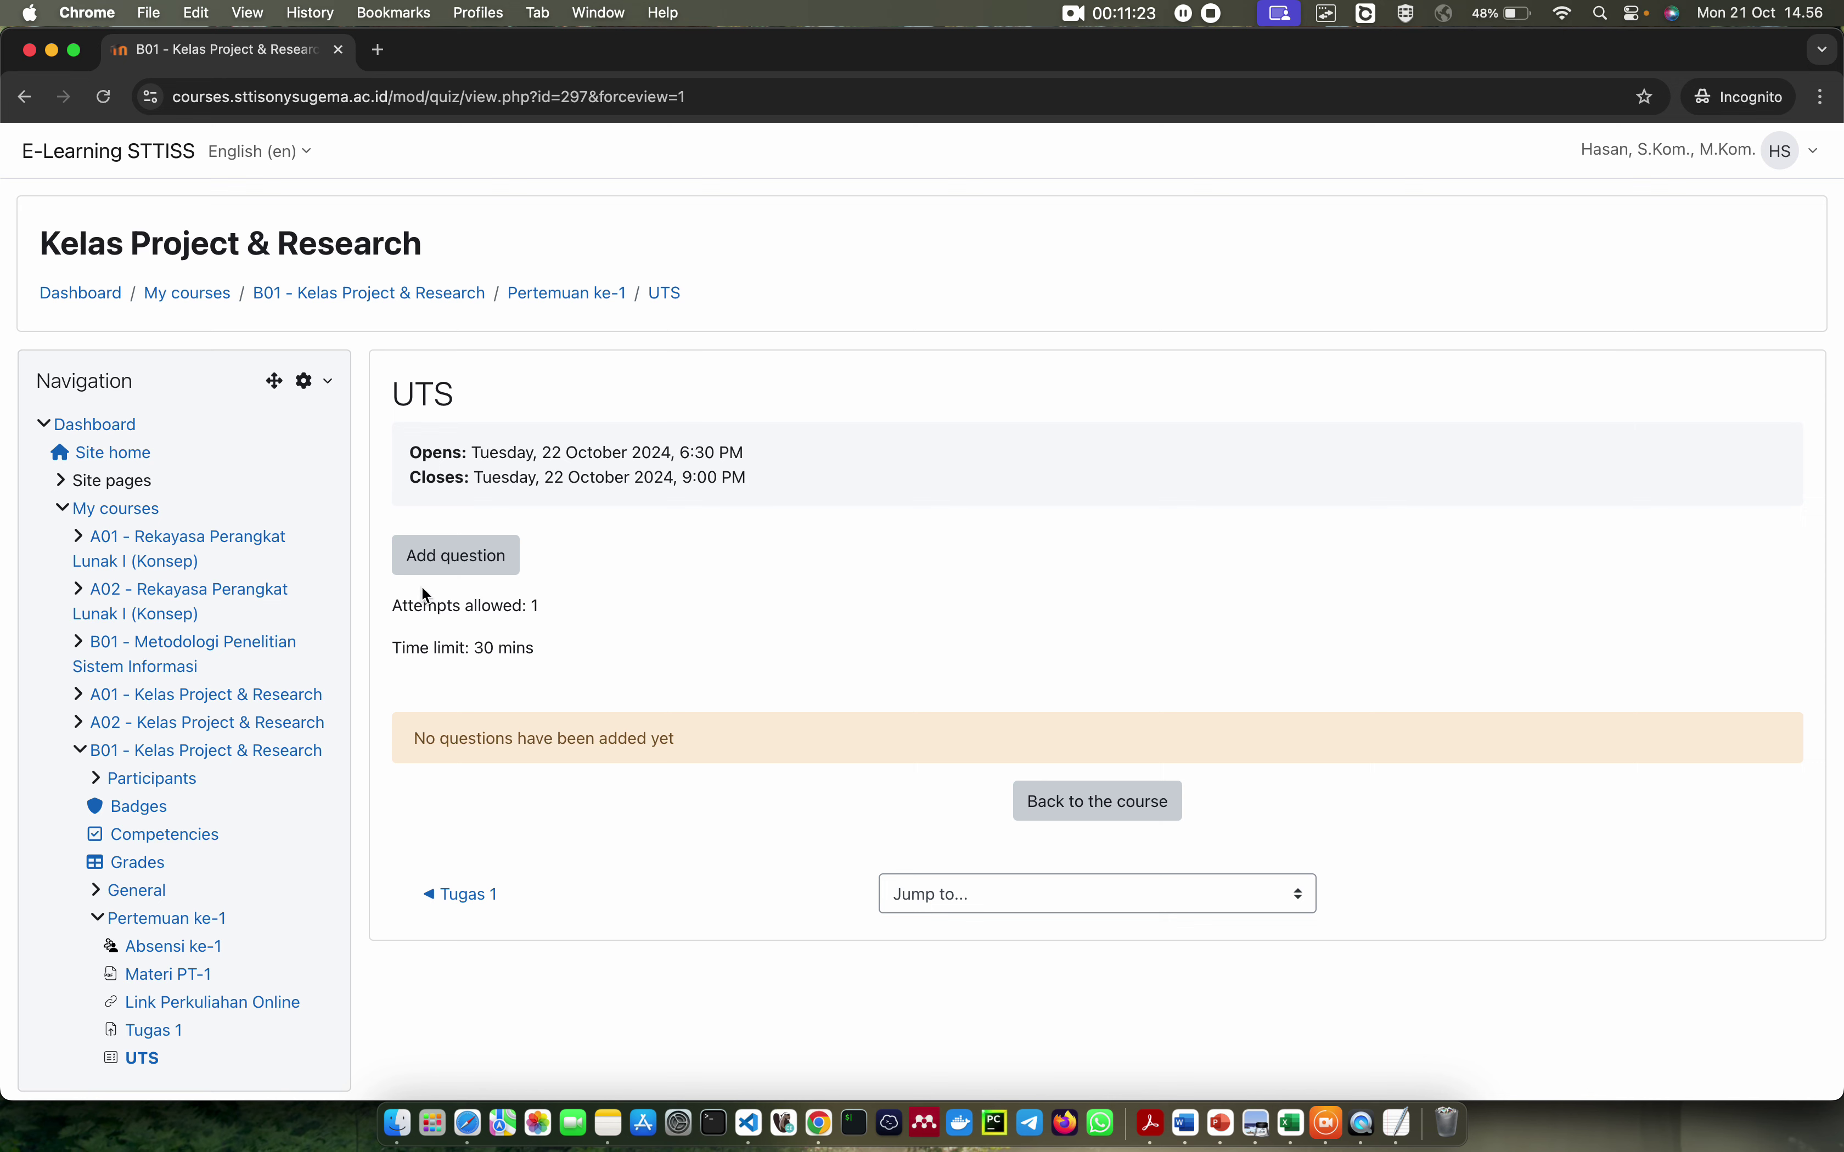
Add all question bank questions to the UTS quiz except those on the component diagram and the 'private' attribute in class diagrams
click(428, 557)
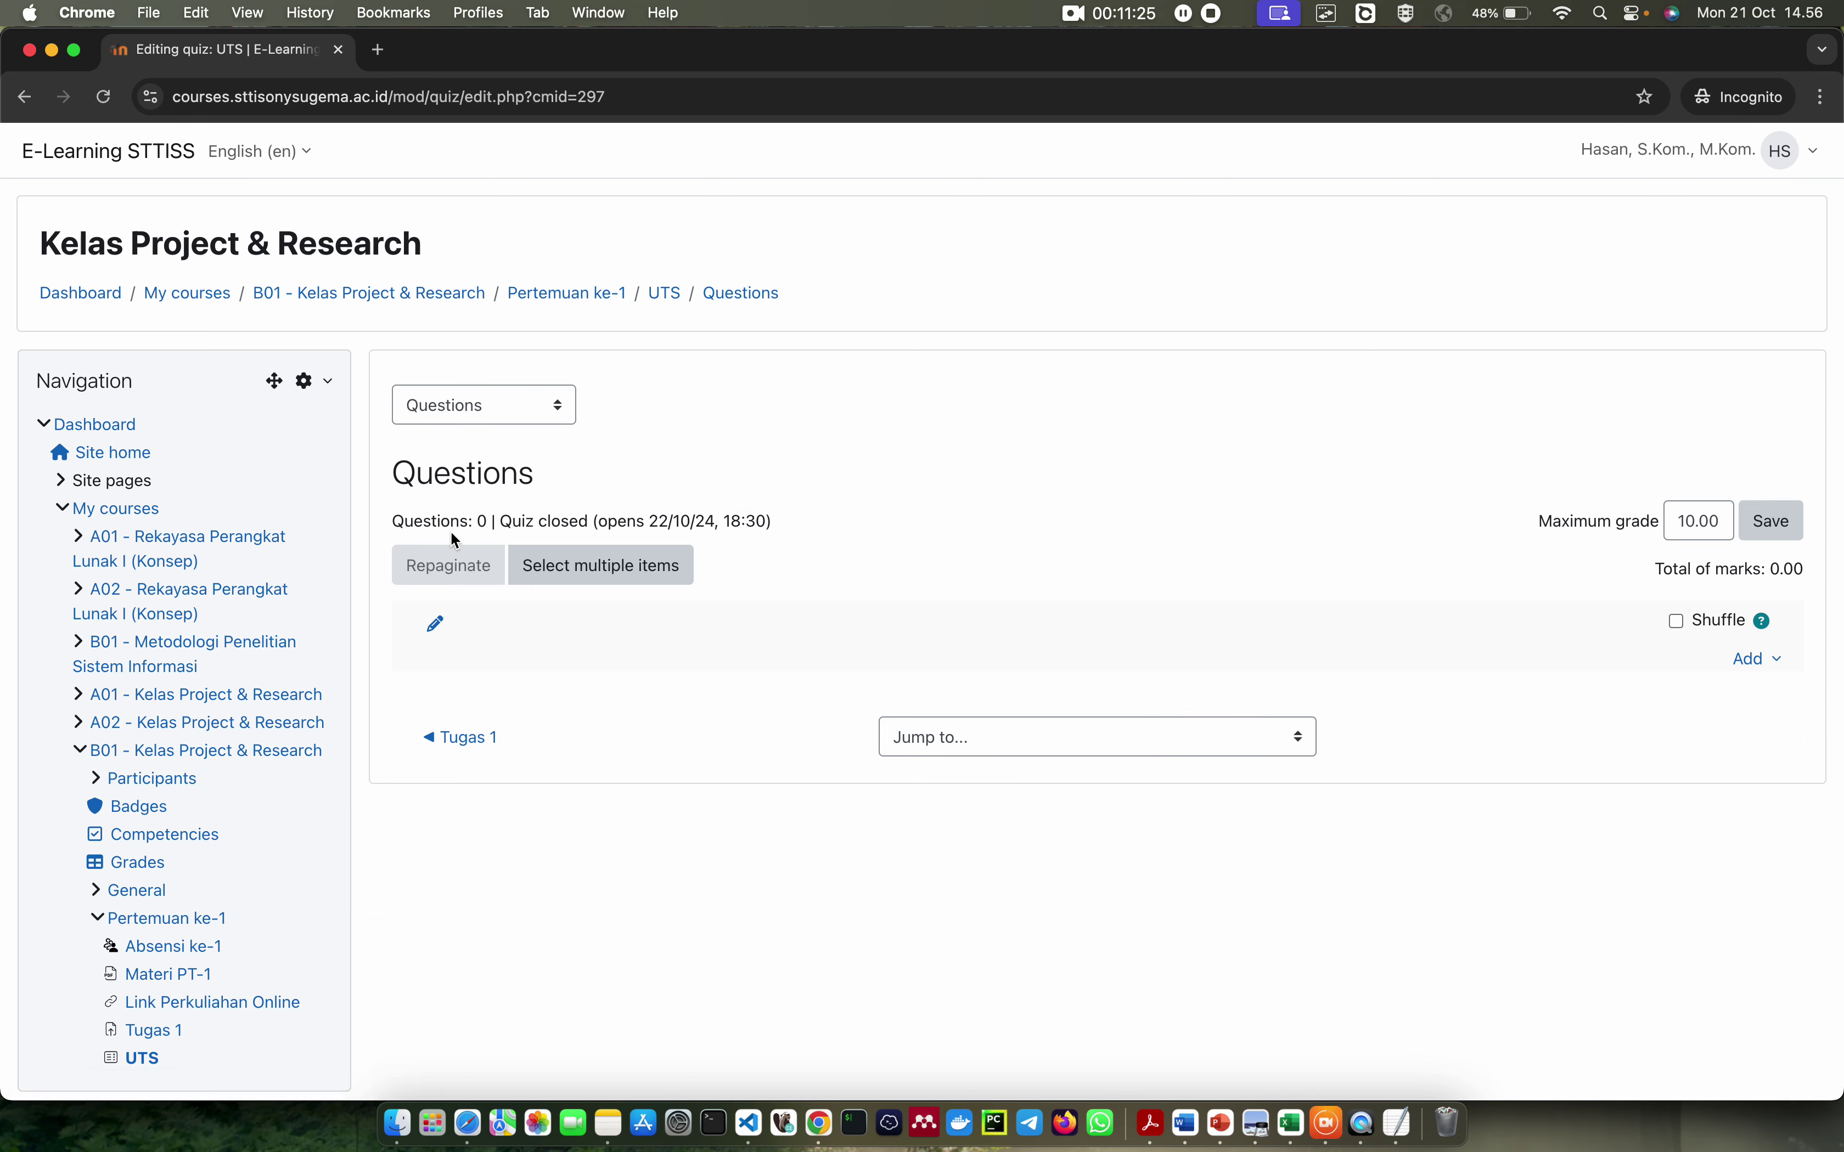
click(1769, 668)
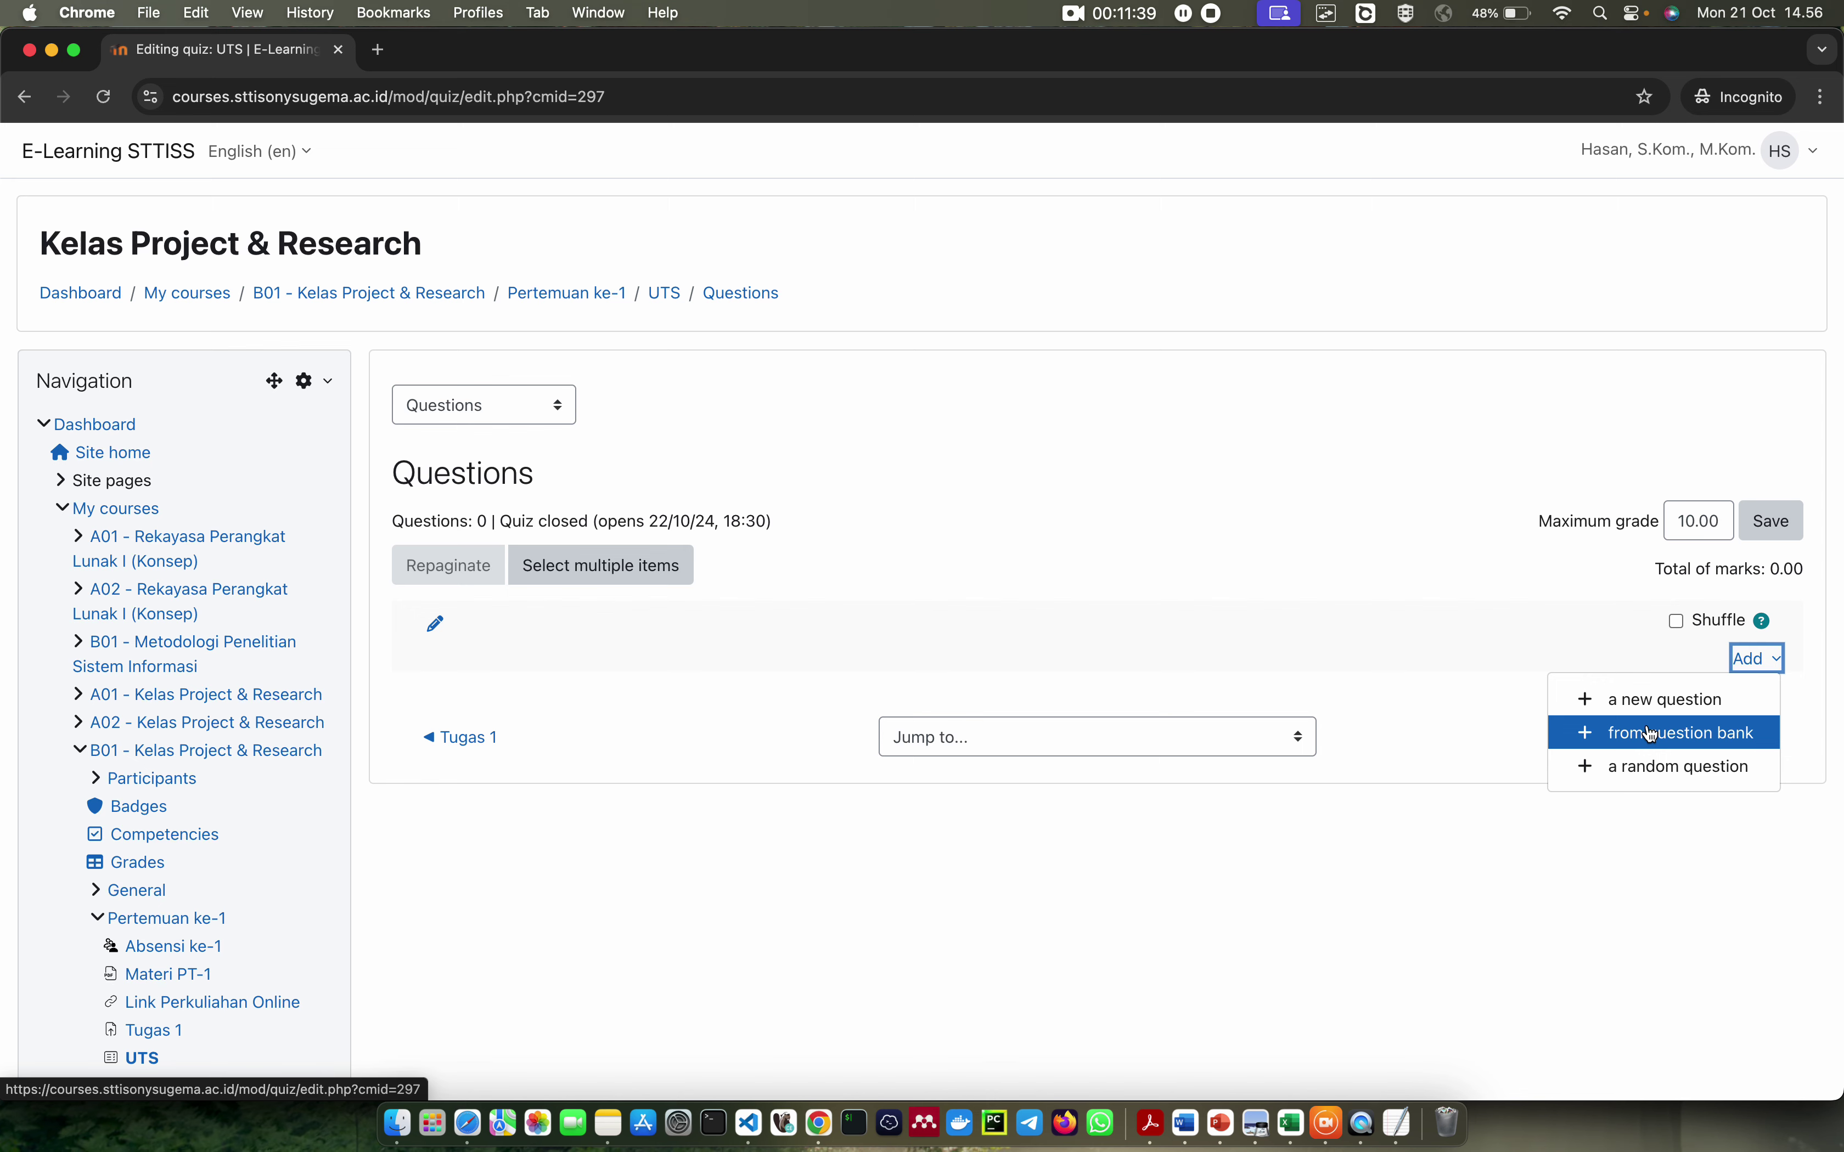
click(1685, 734)
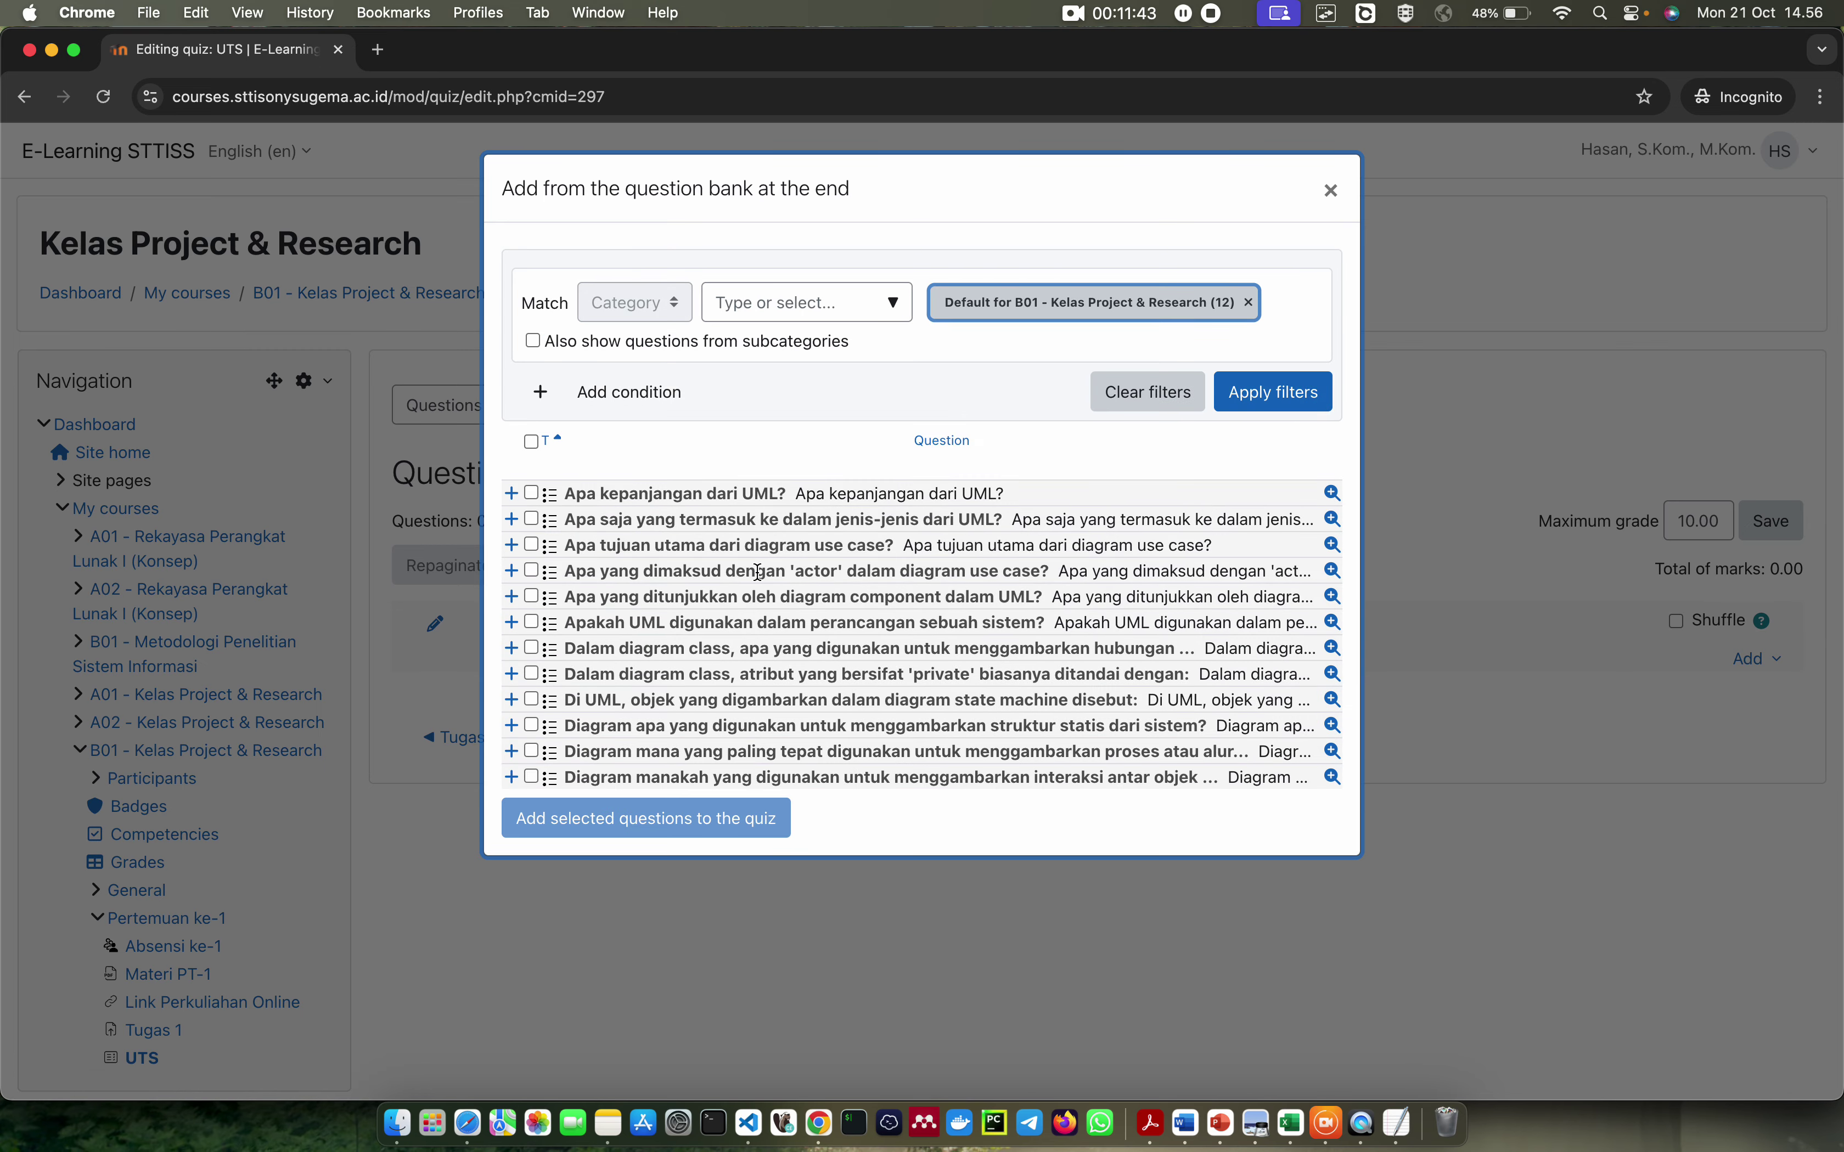
click(532, 443)
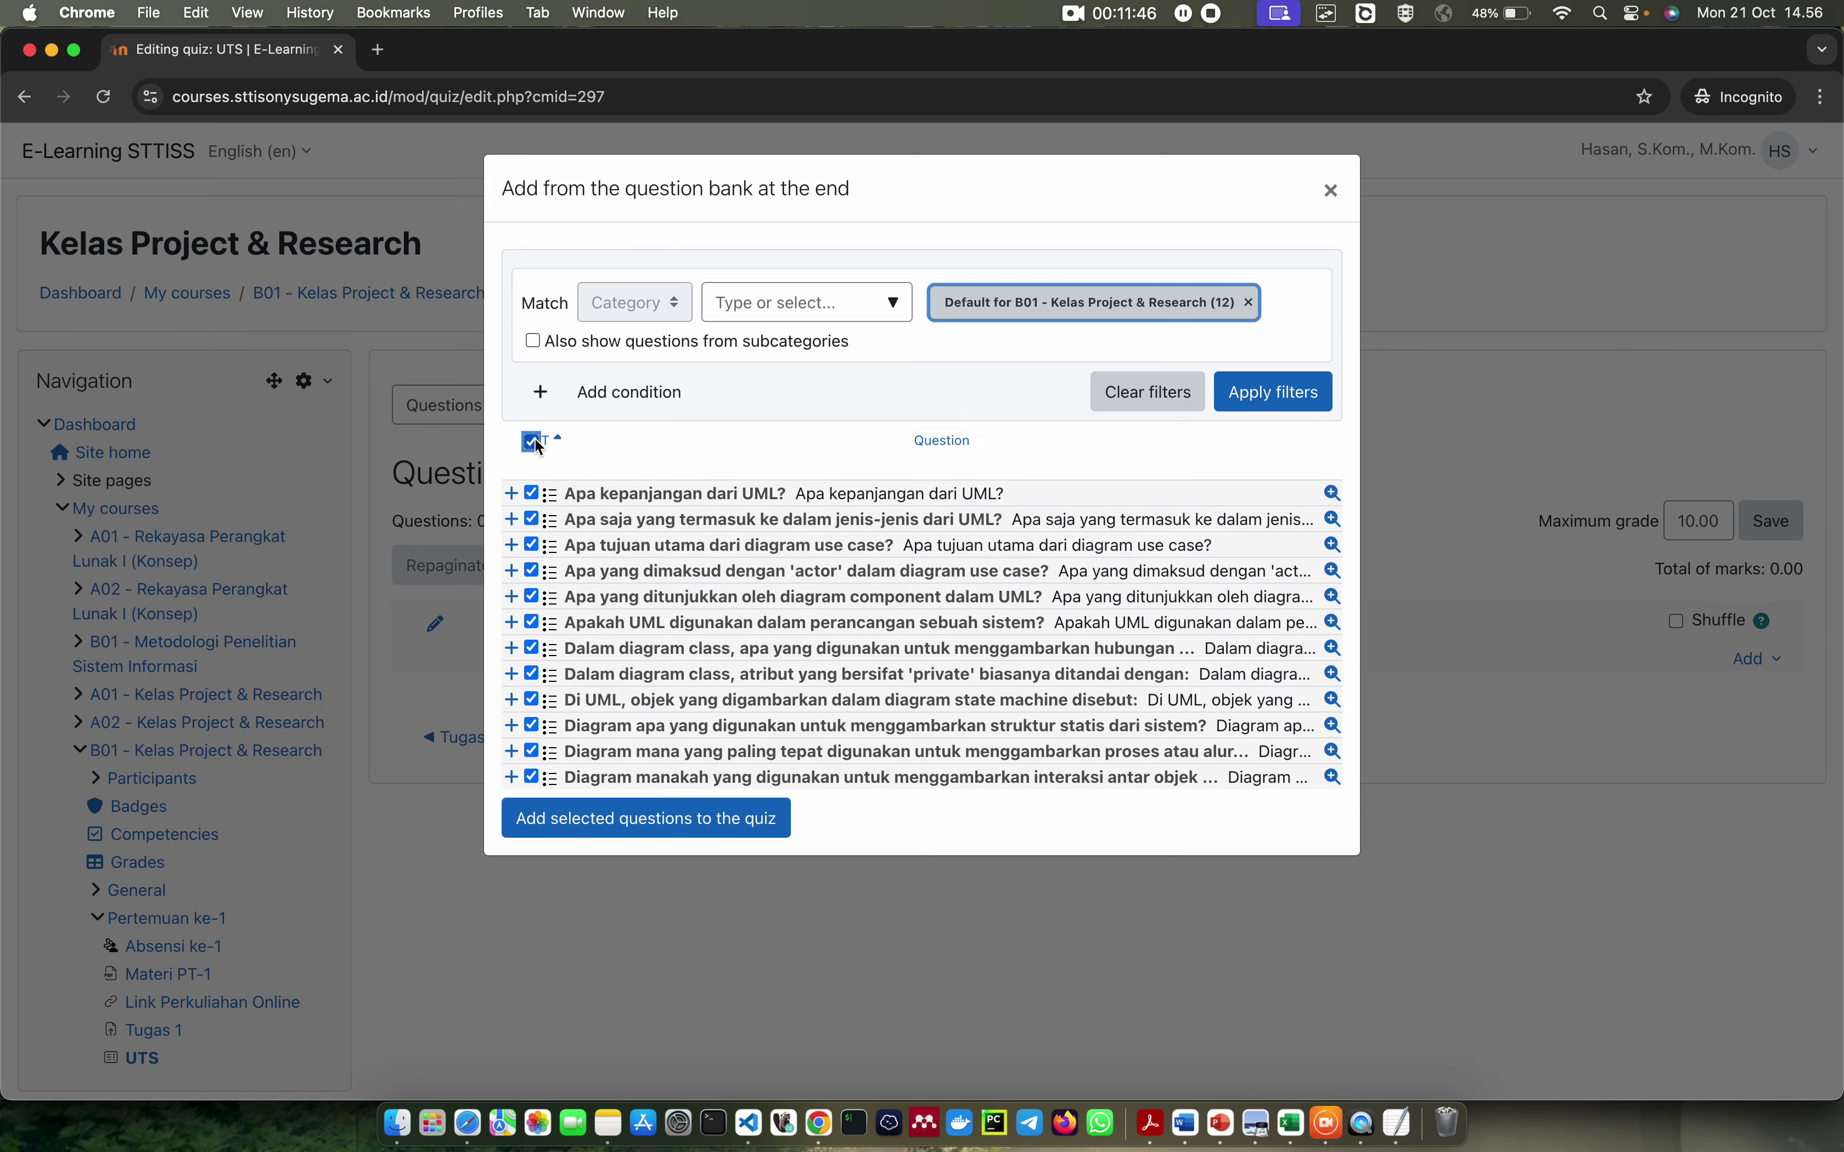
click(533, 598)
click(533, 675)
click(636, 822)
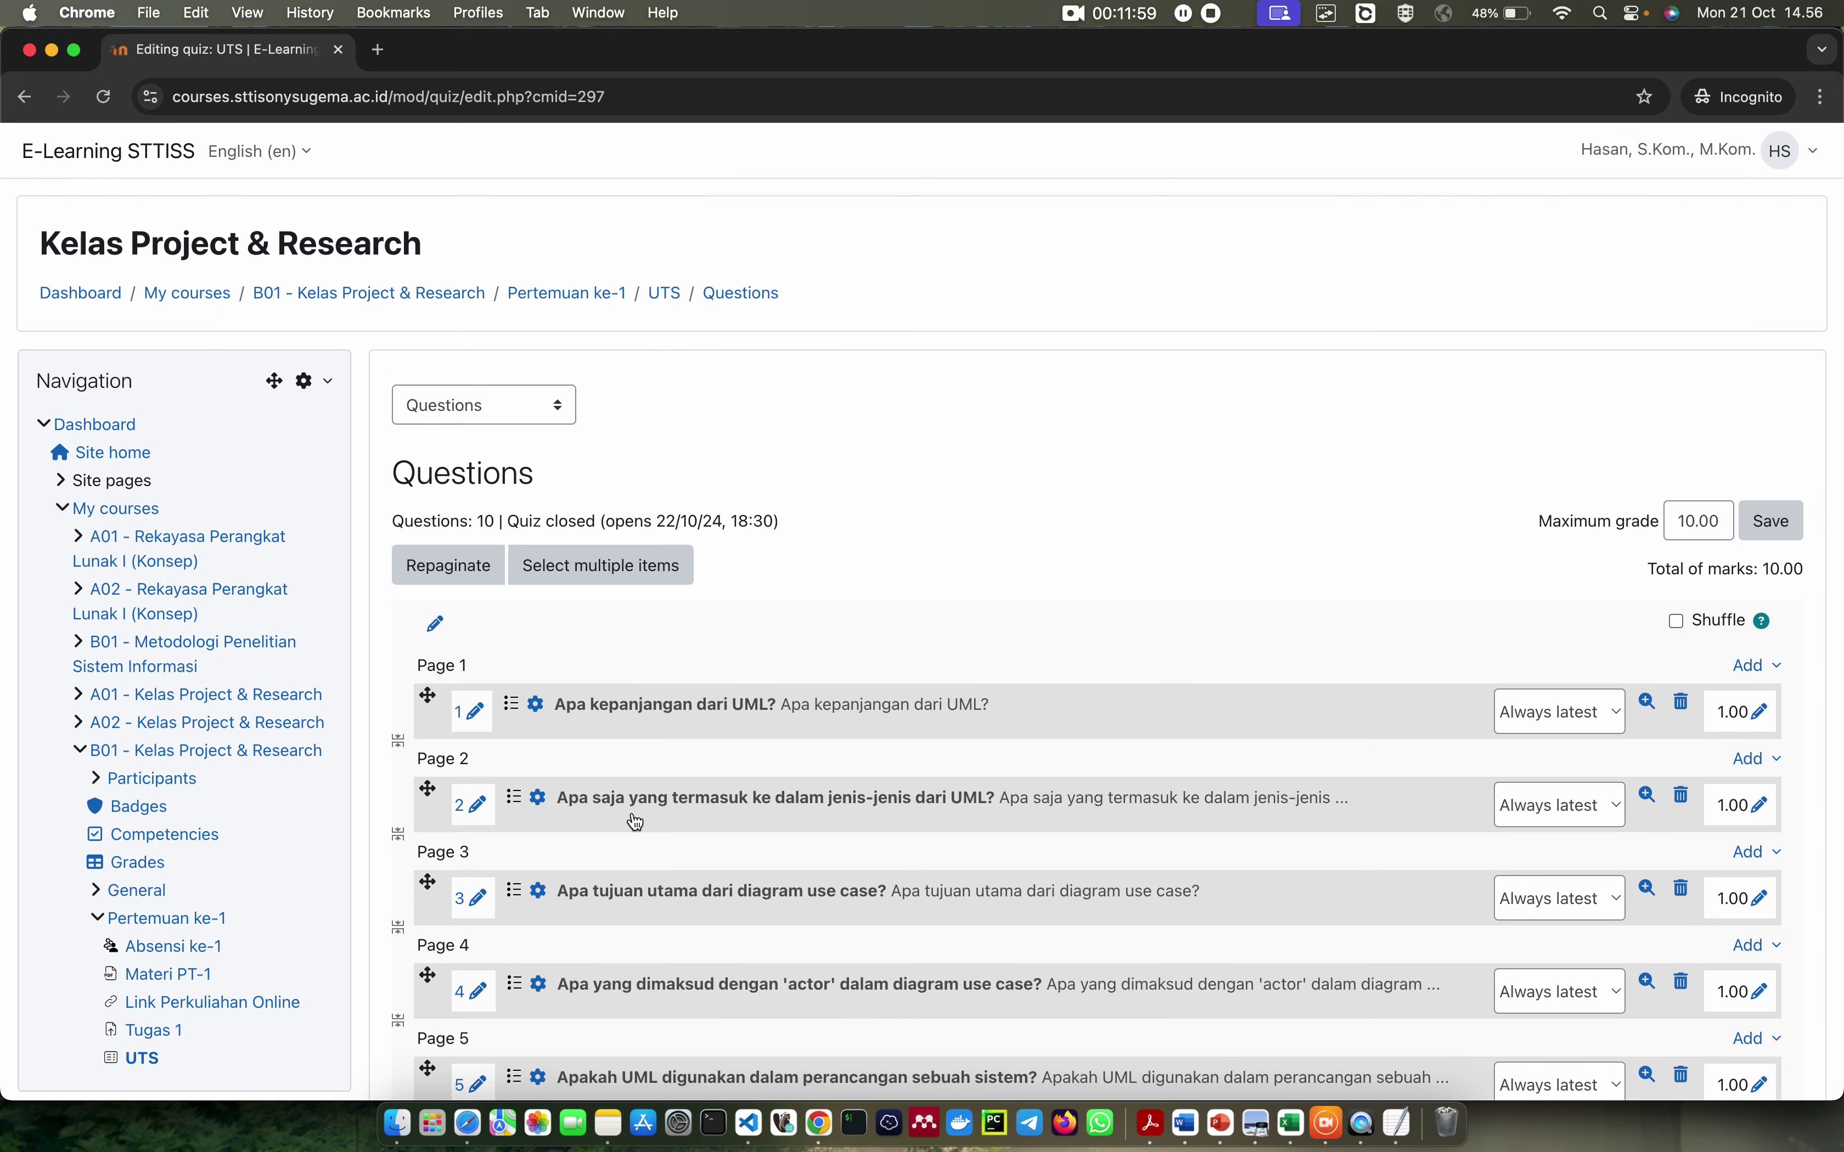
Look through the added questions and enter 100 as the quiz's maximum grade
scroll(1439, 633, down, 1)
scroll(1436, 630, down, 3)
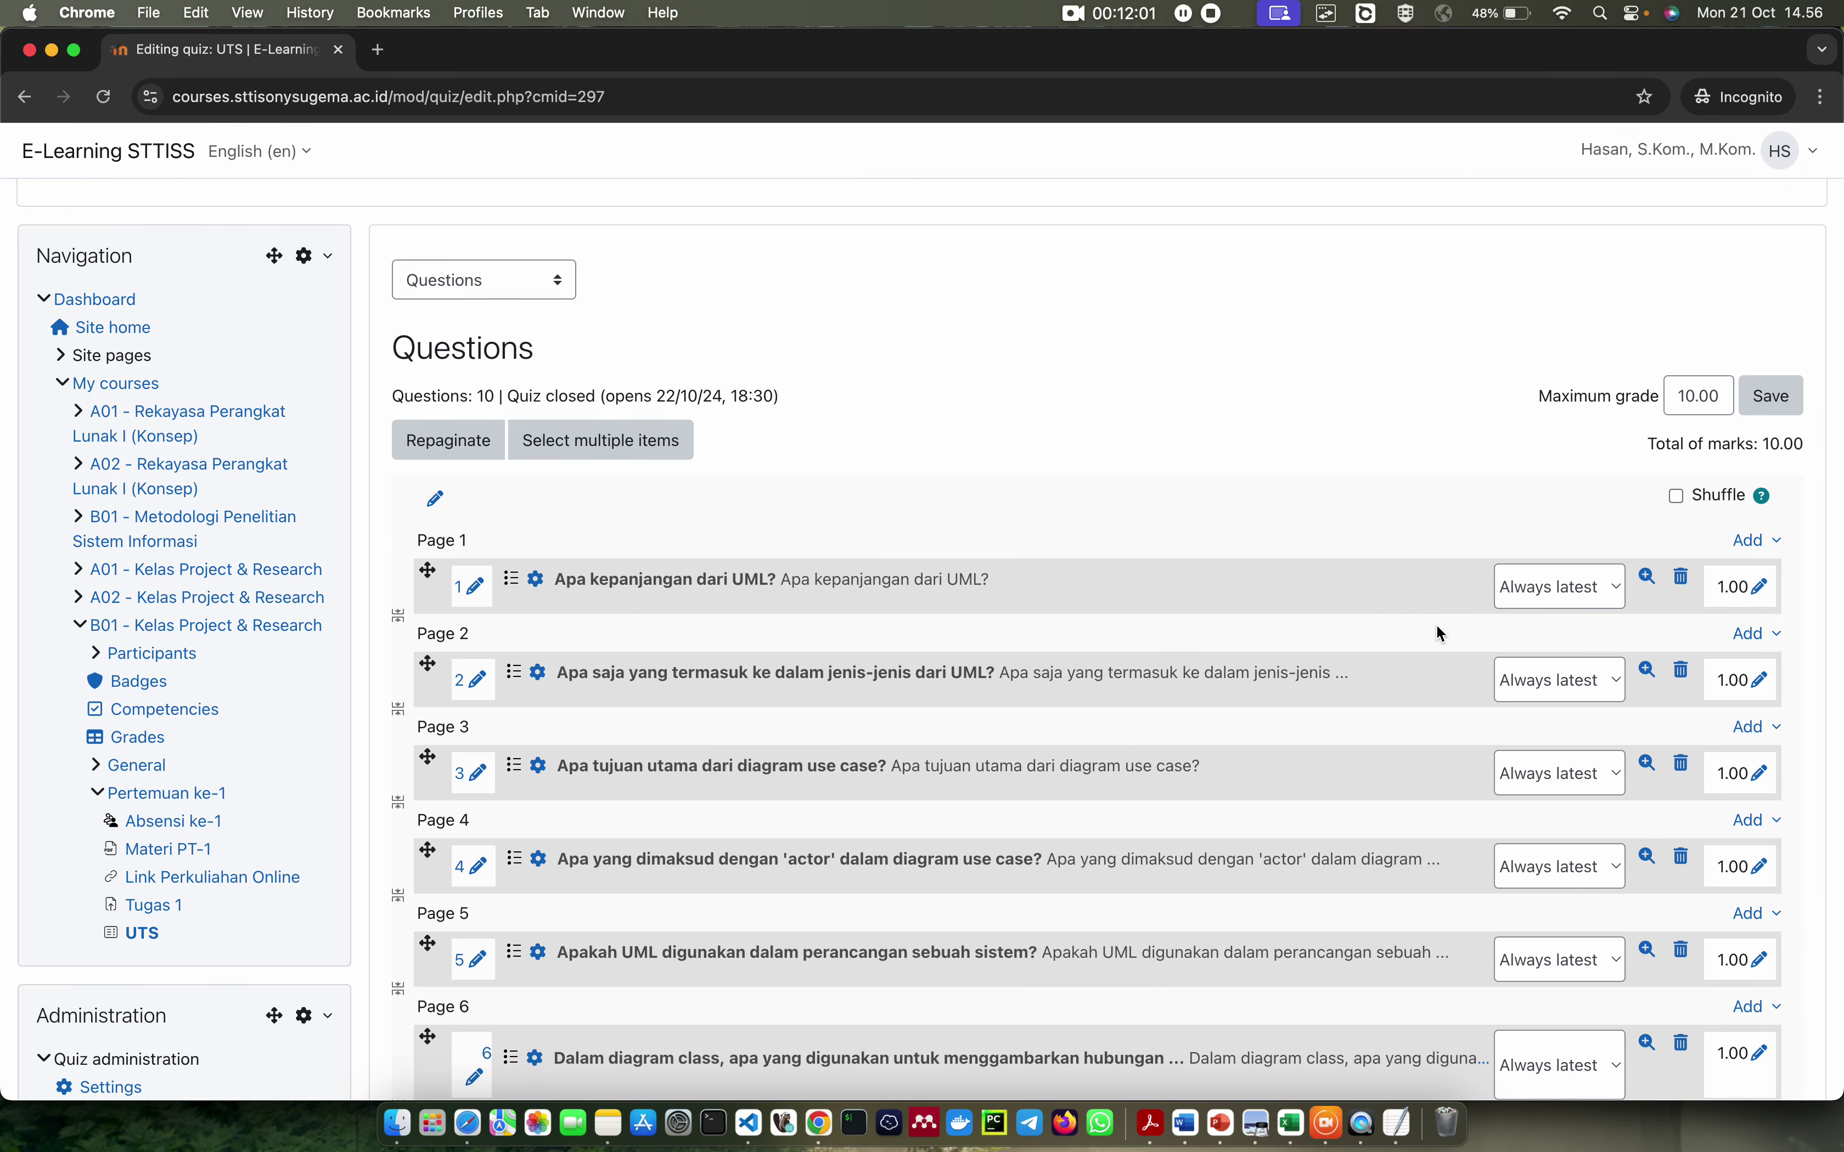
scroll(1435, 630, up, 1)
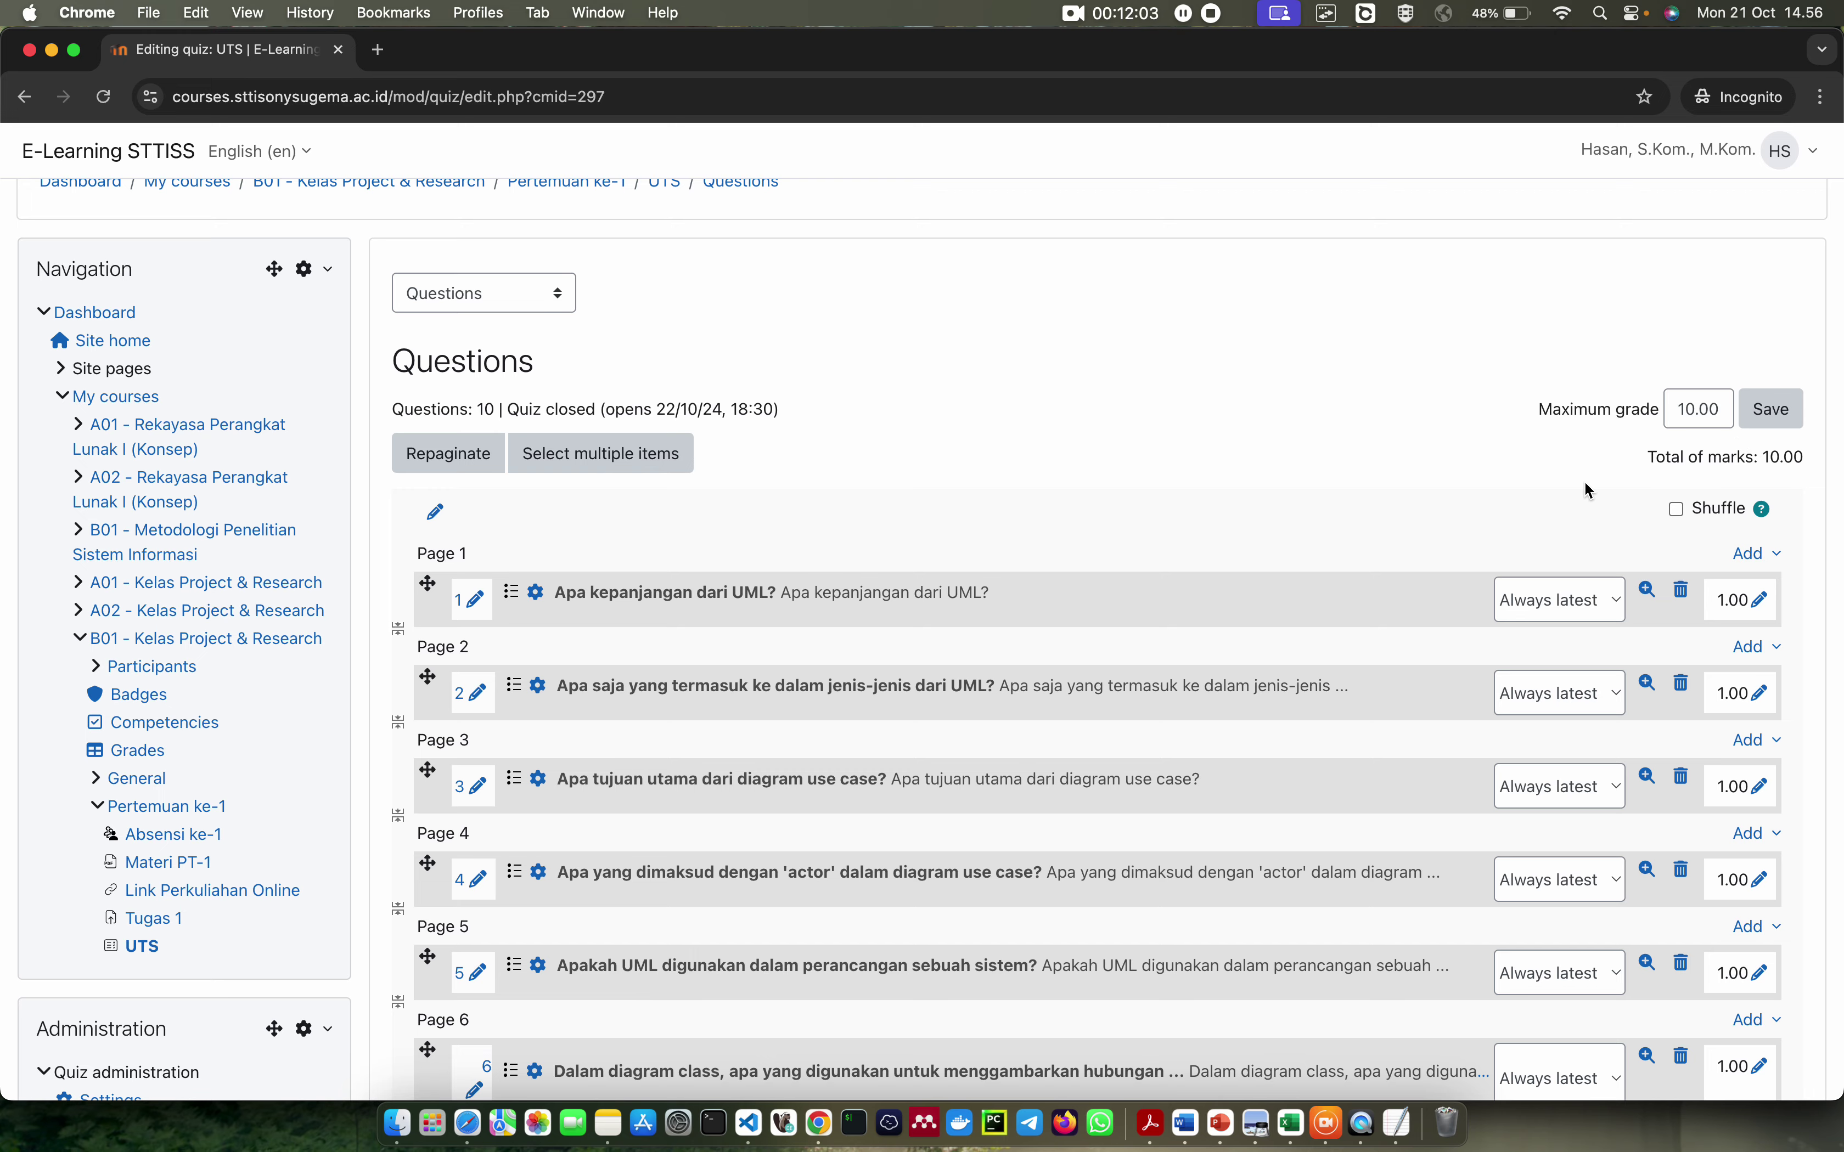
scroll(1267, 505, down, 10)
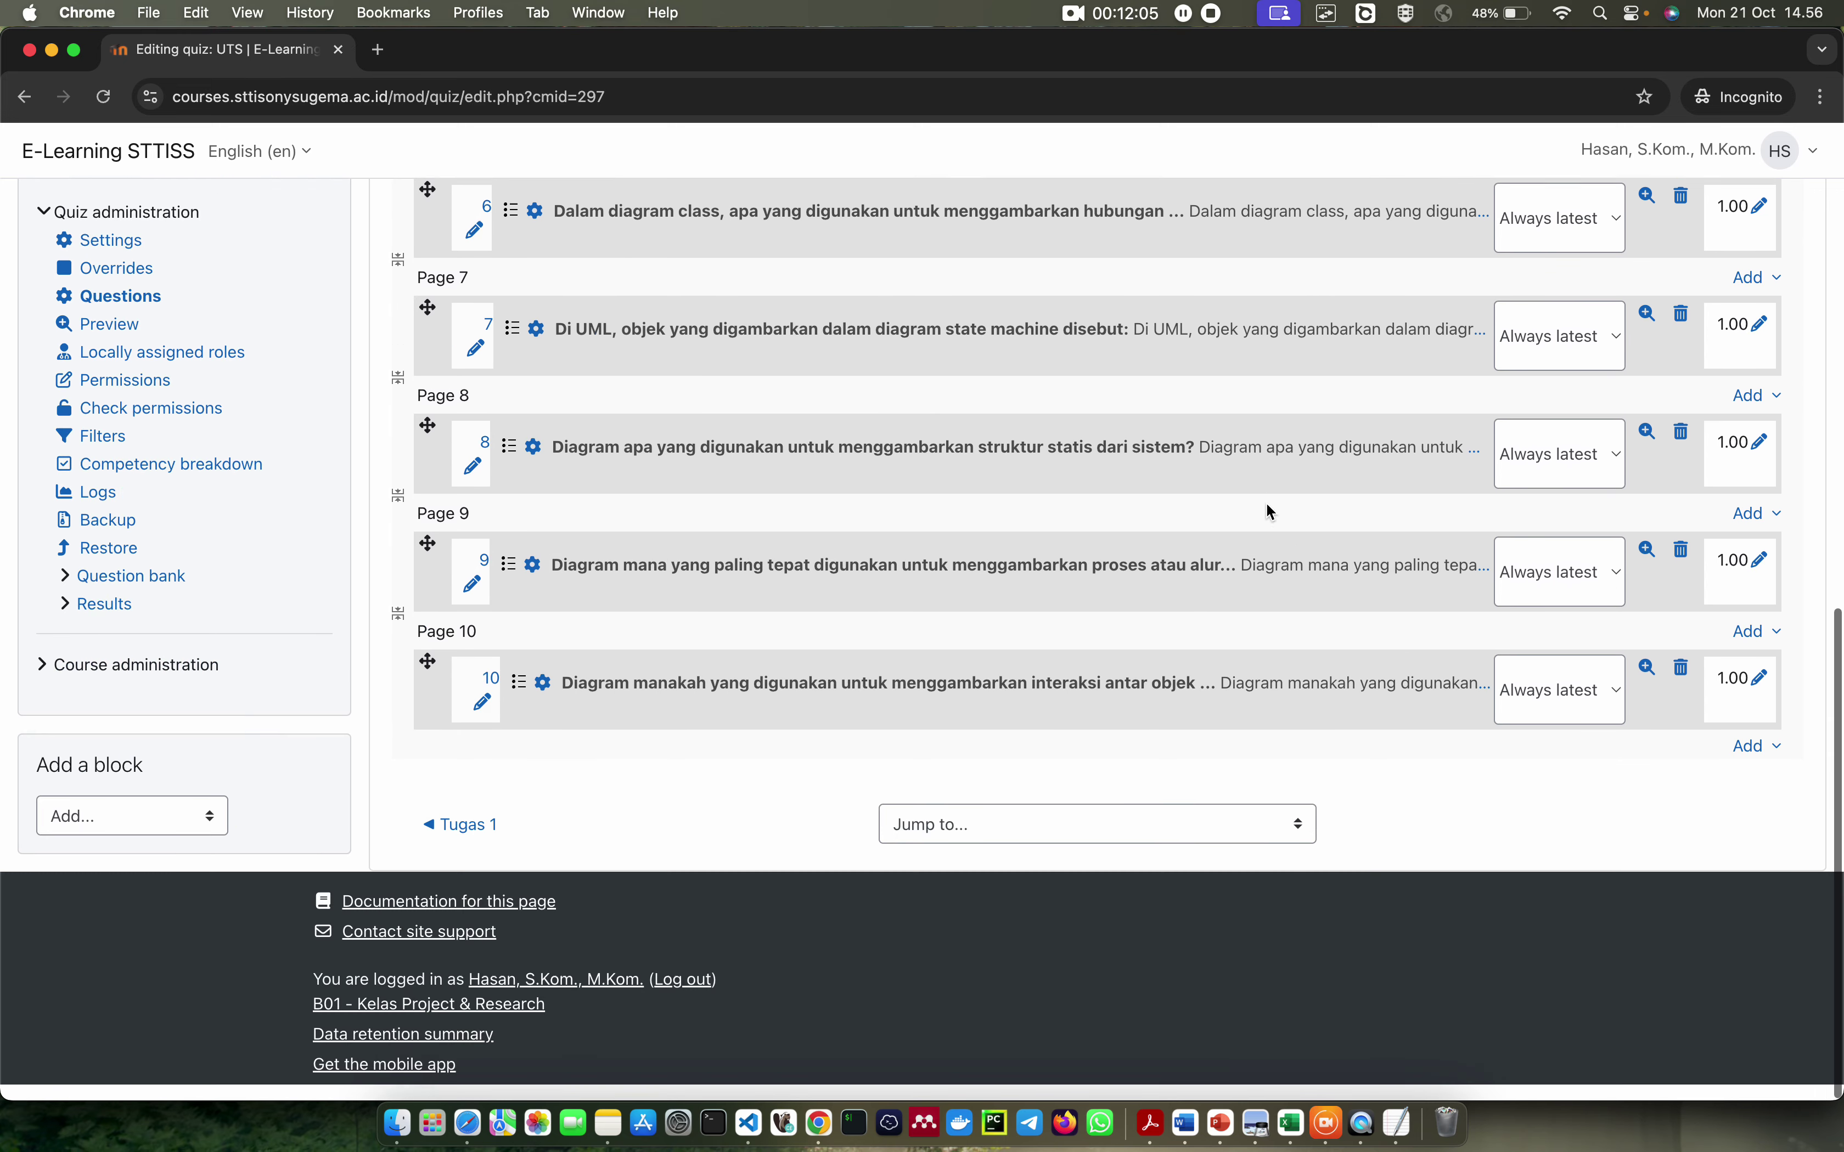
scroll(1266, 503, up, 10)
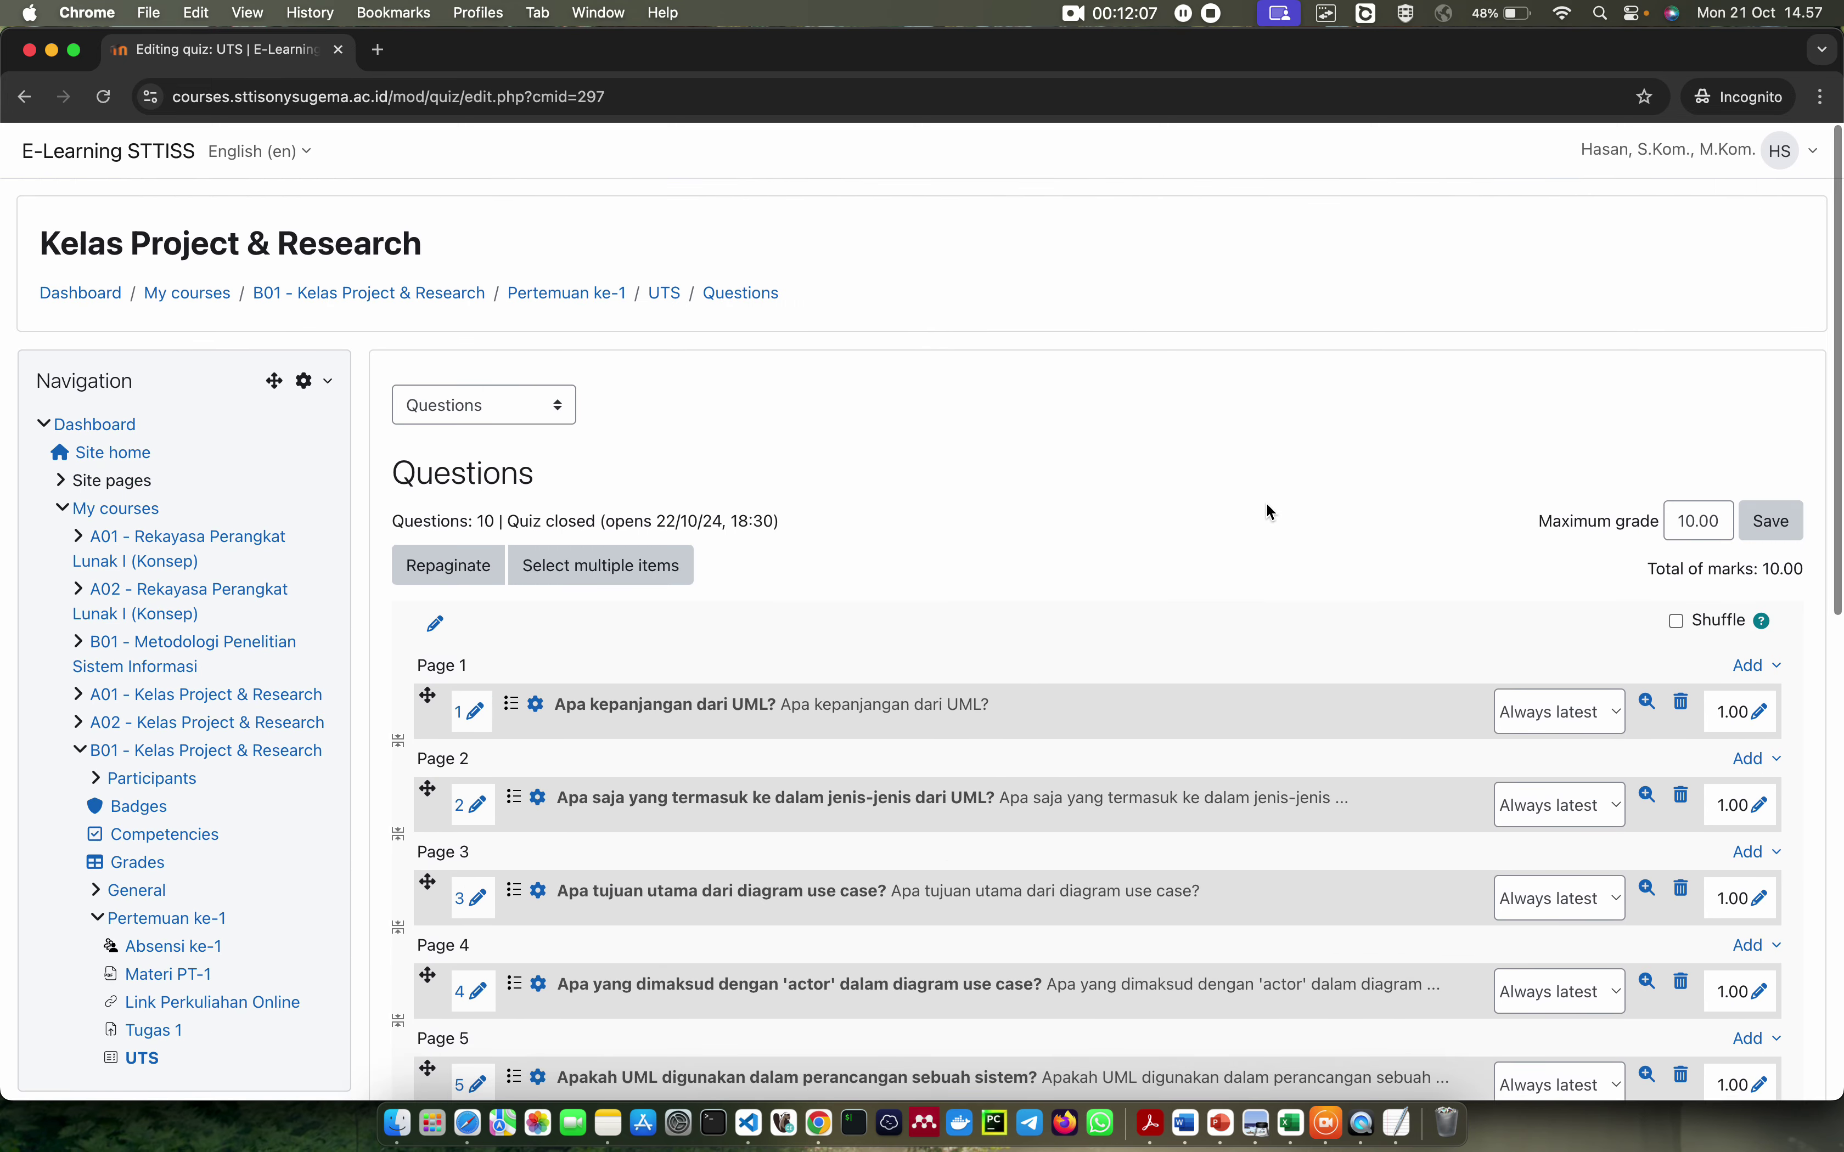
click(1690, 515)
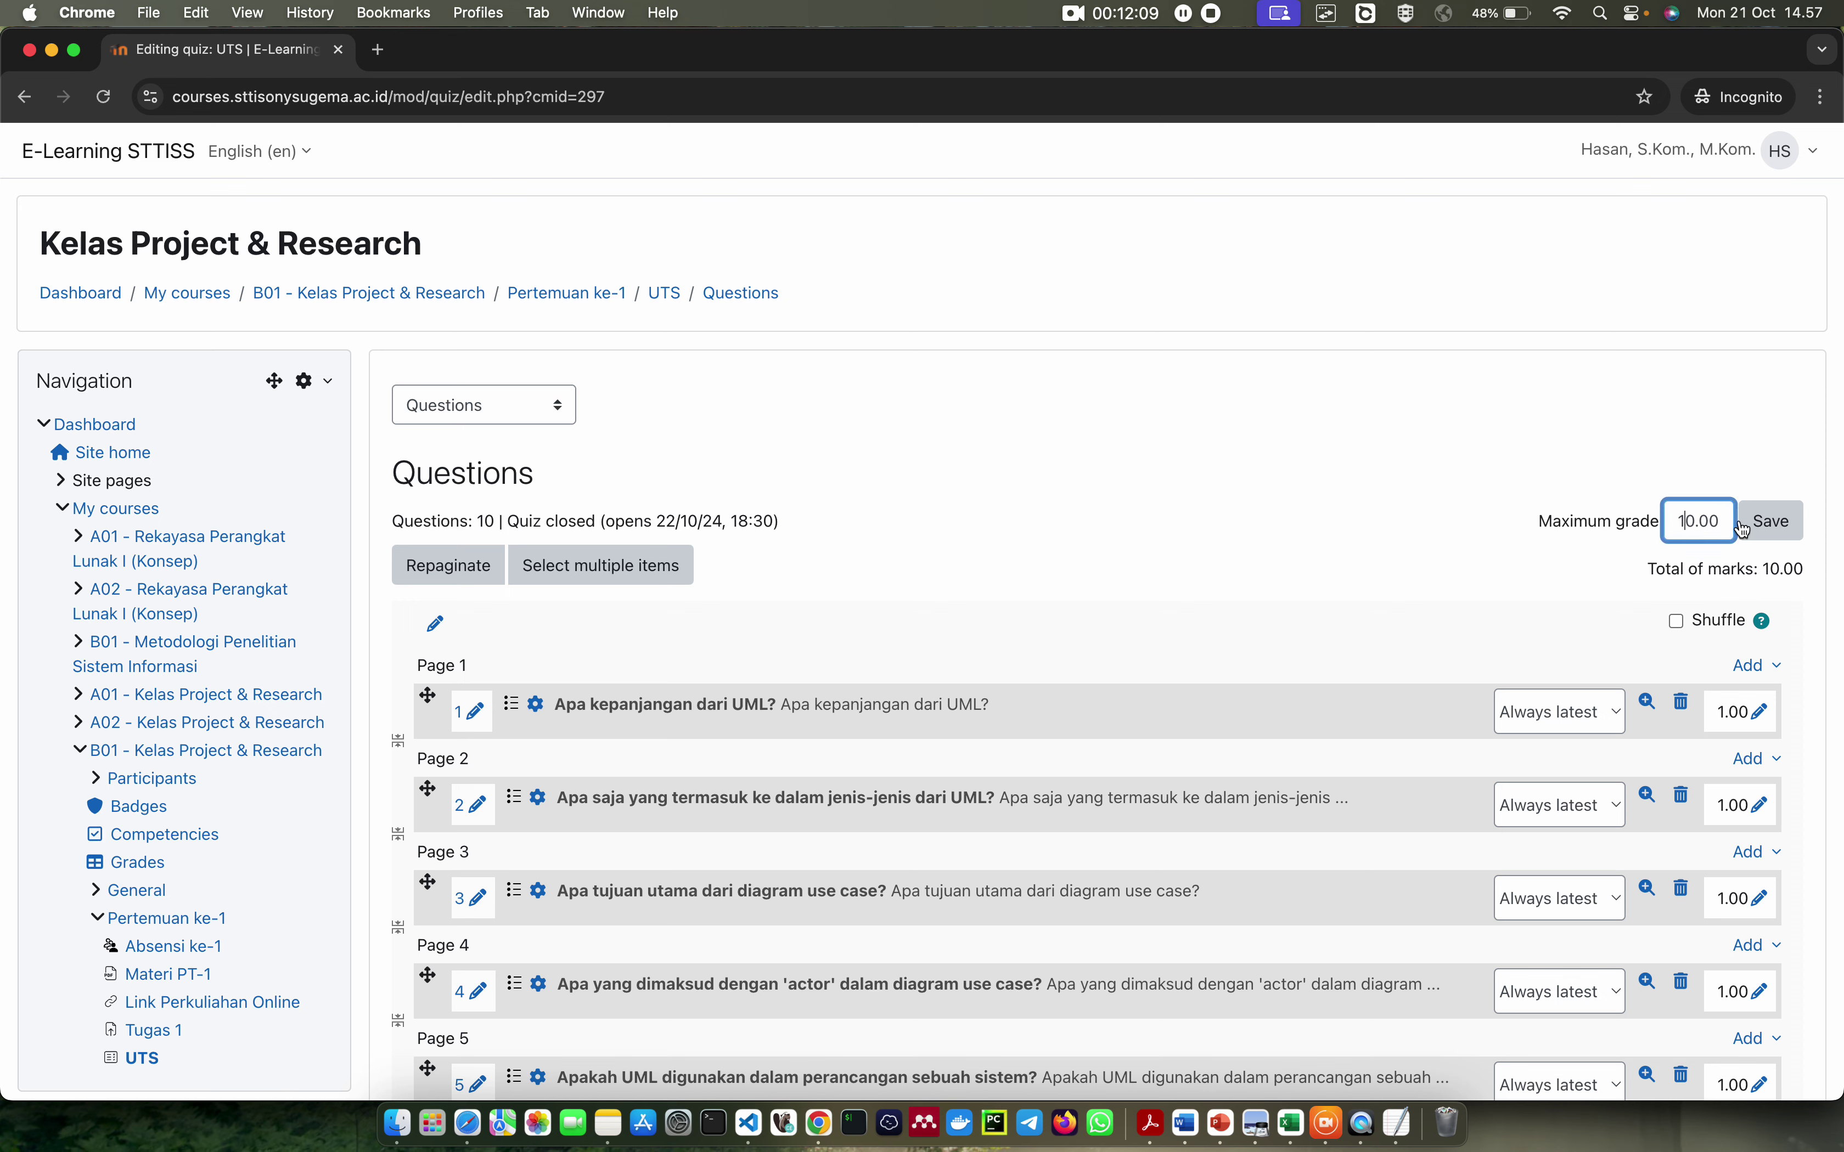
text(0)
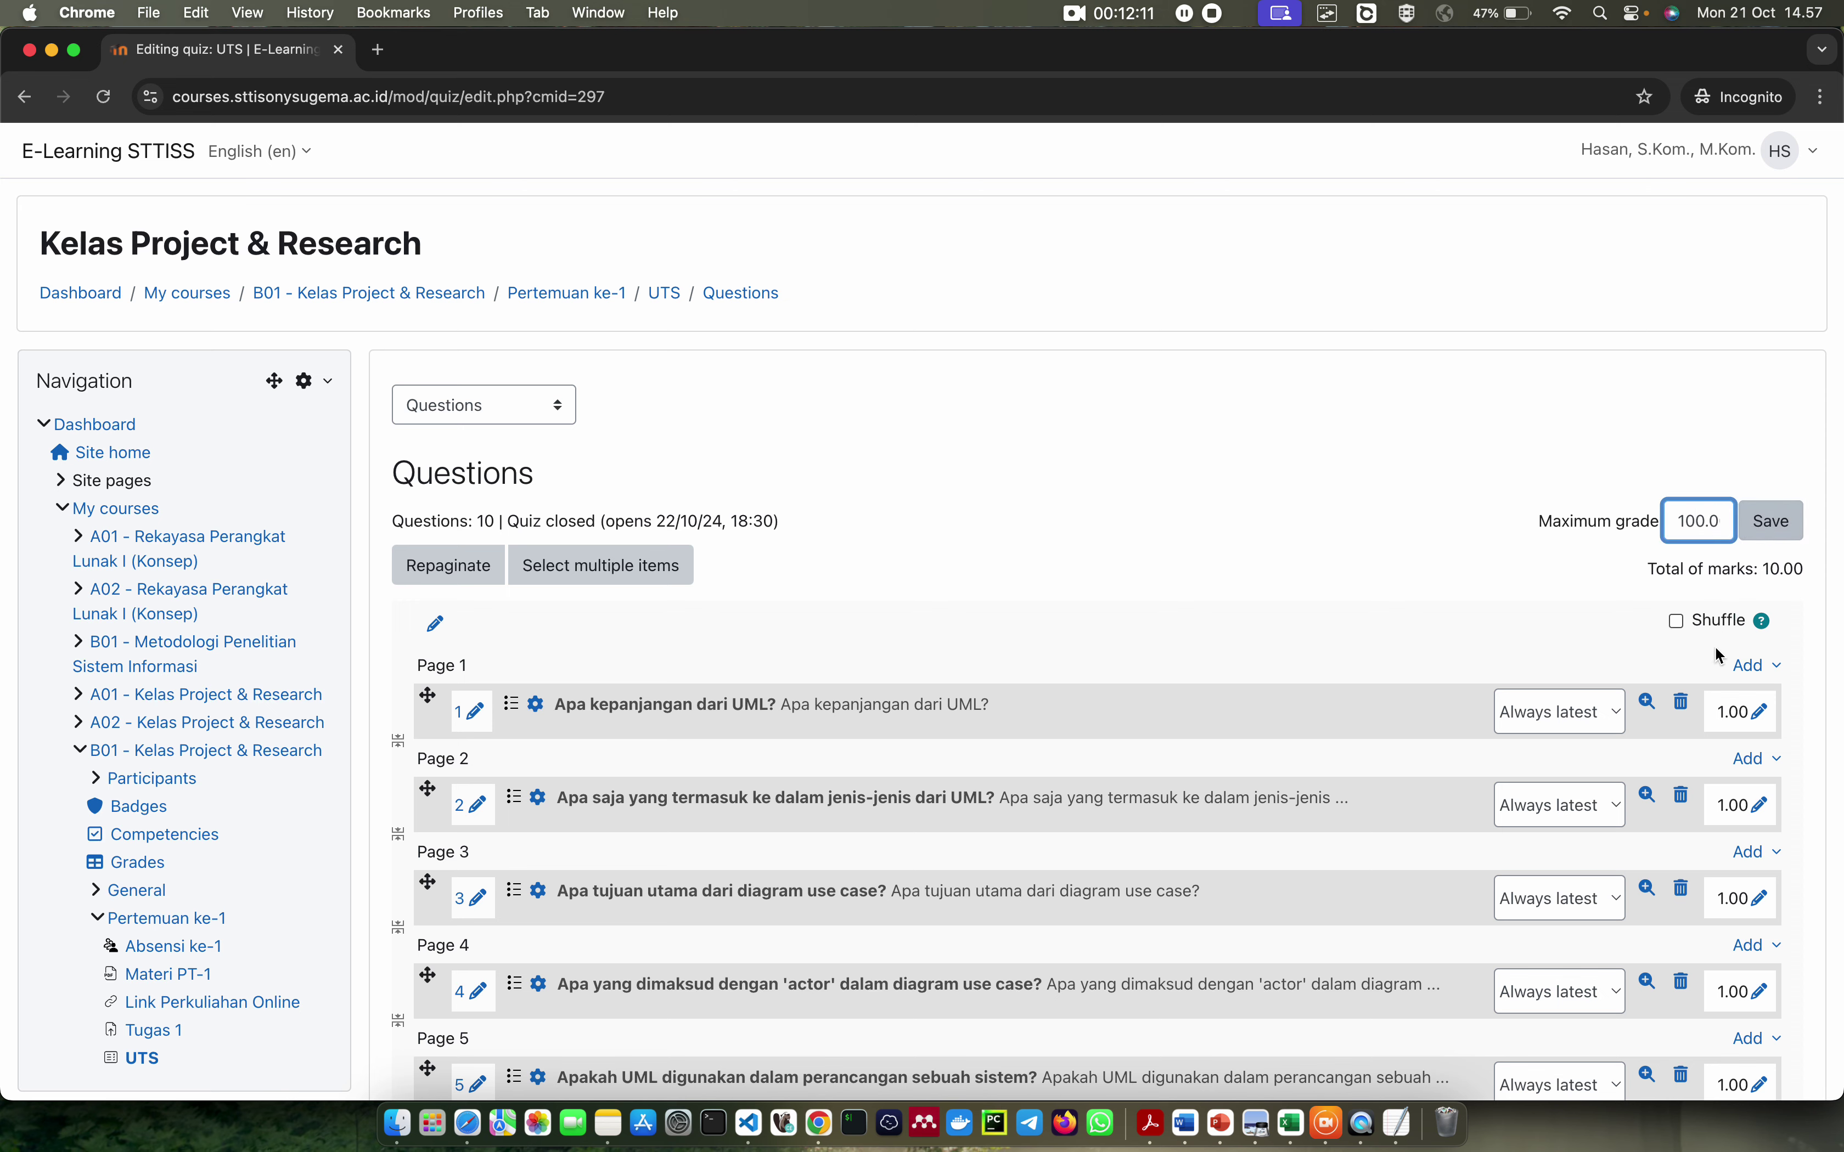
click(1724, 713)
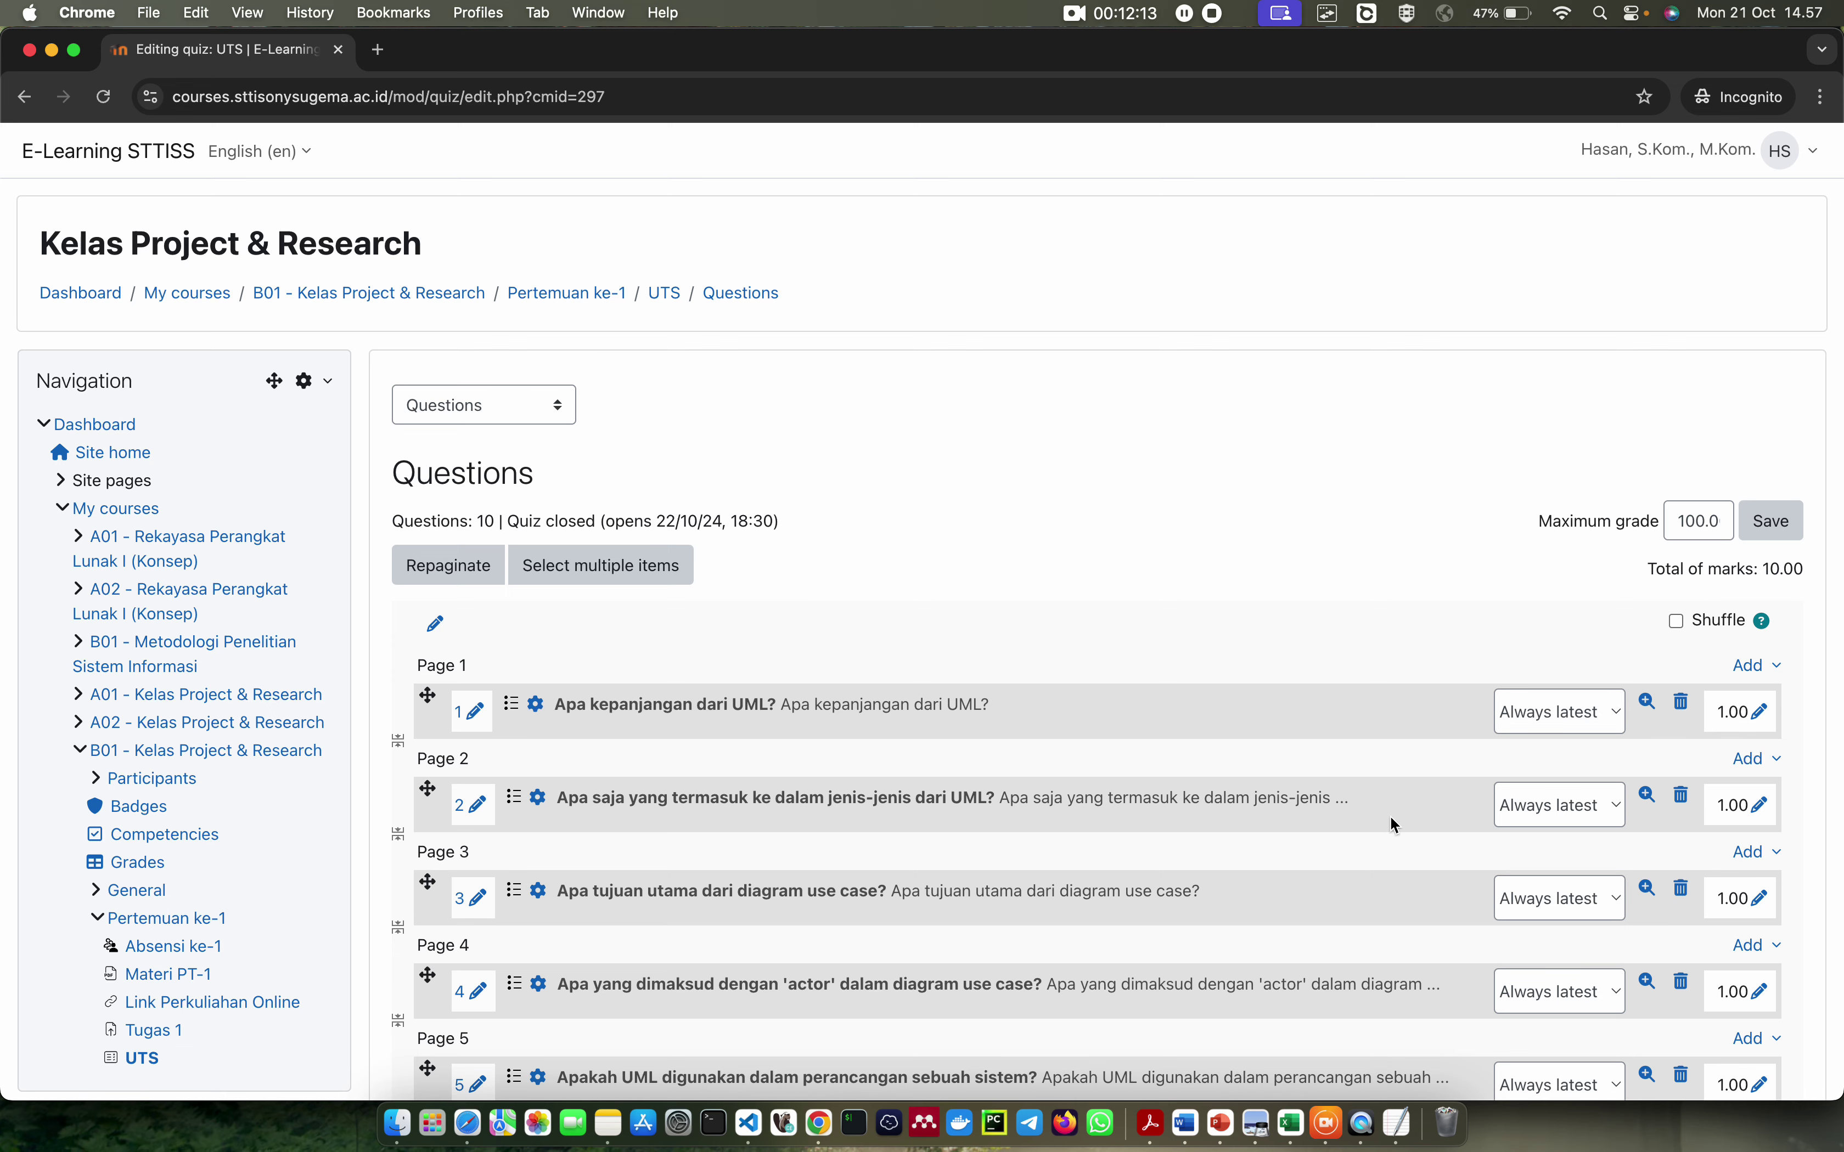
scroll(1391, 819, down, 5)
scroll(1391, 820, up, 2)
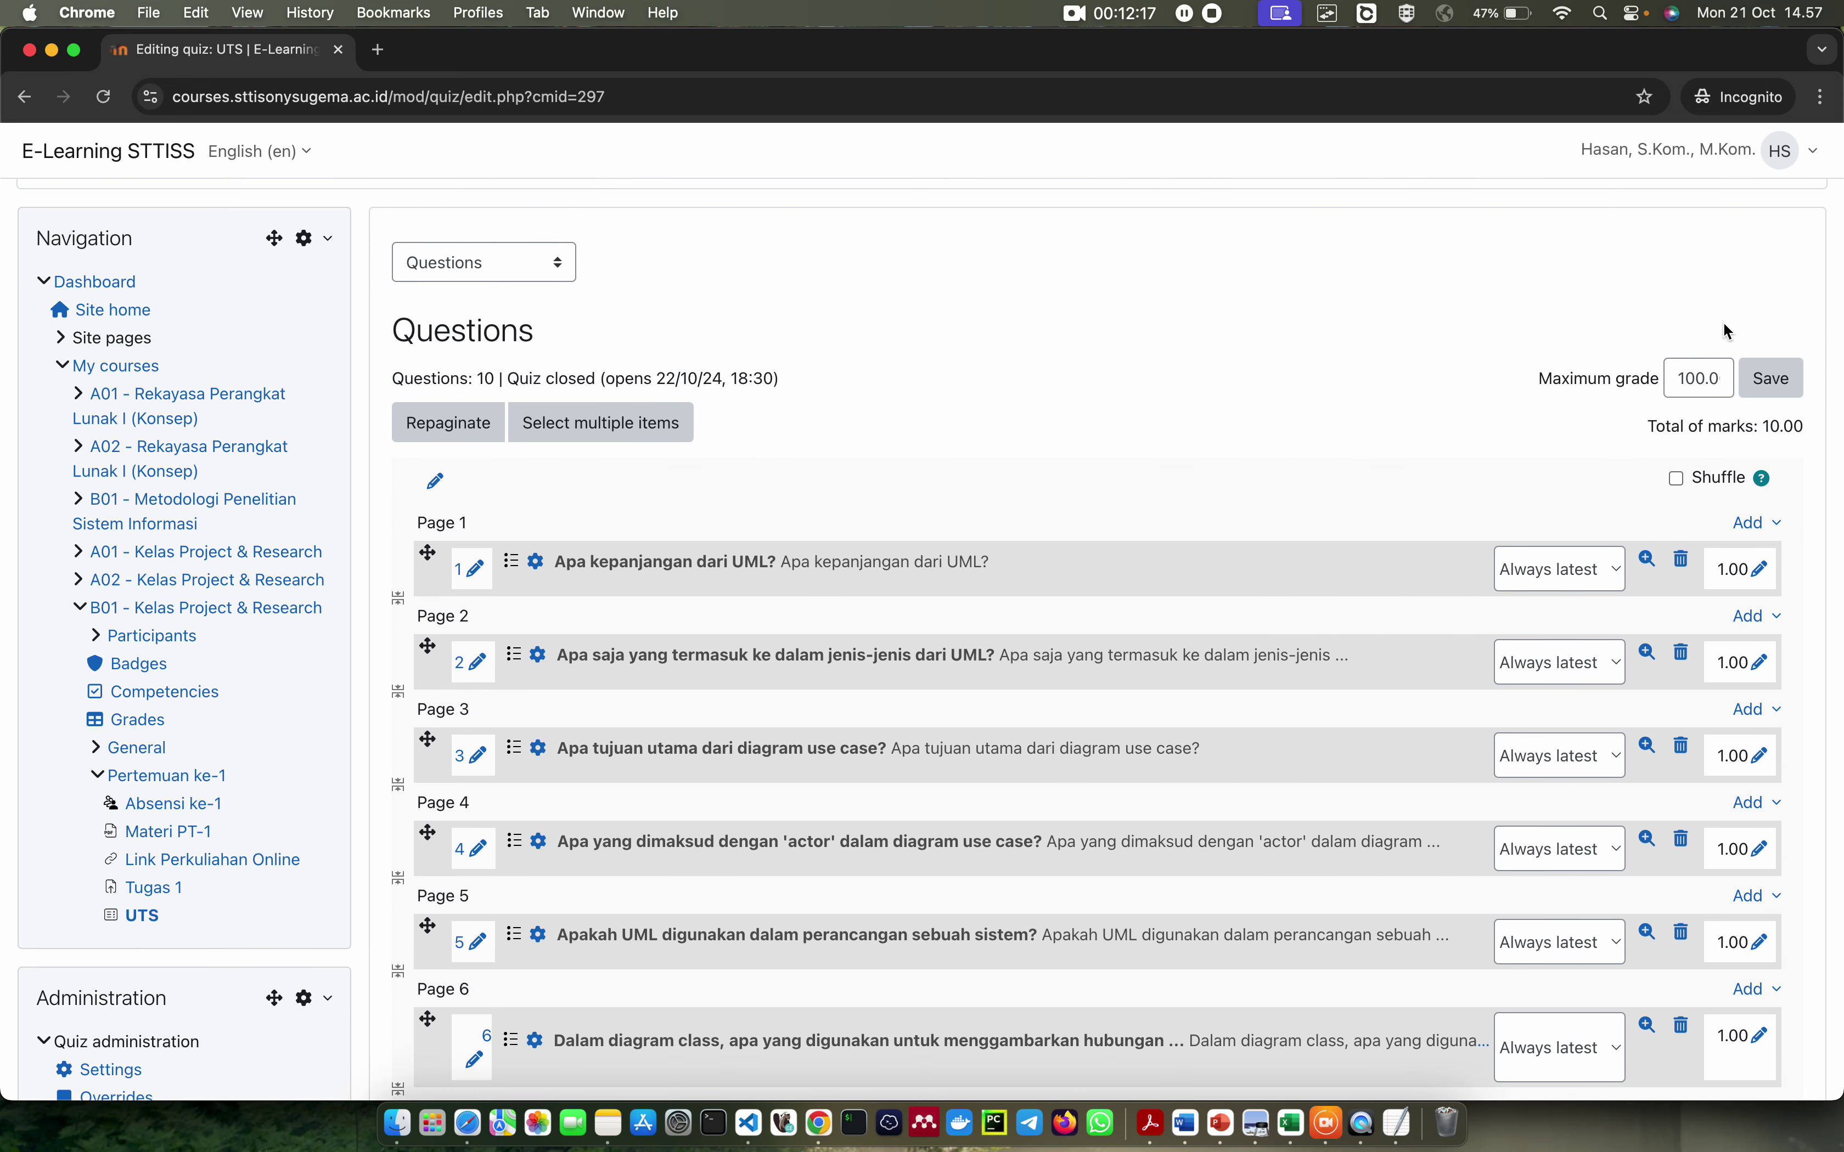
Set the mark of question 1, "Apa kepanjangan dari UML?", to 10.00
click(1693, 378)
click(1715, 568)
click(1761, 573)
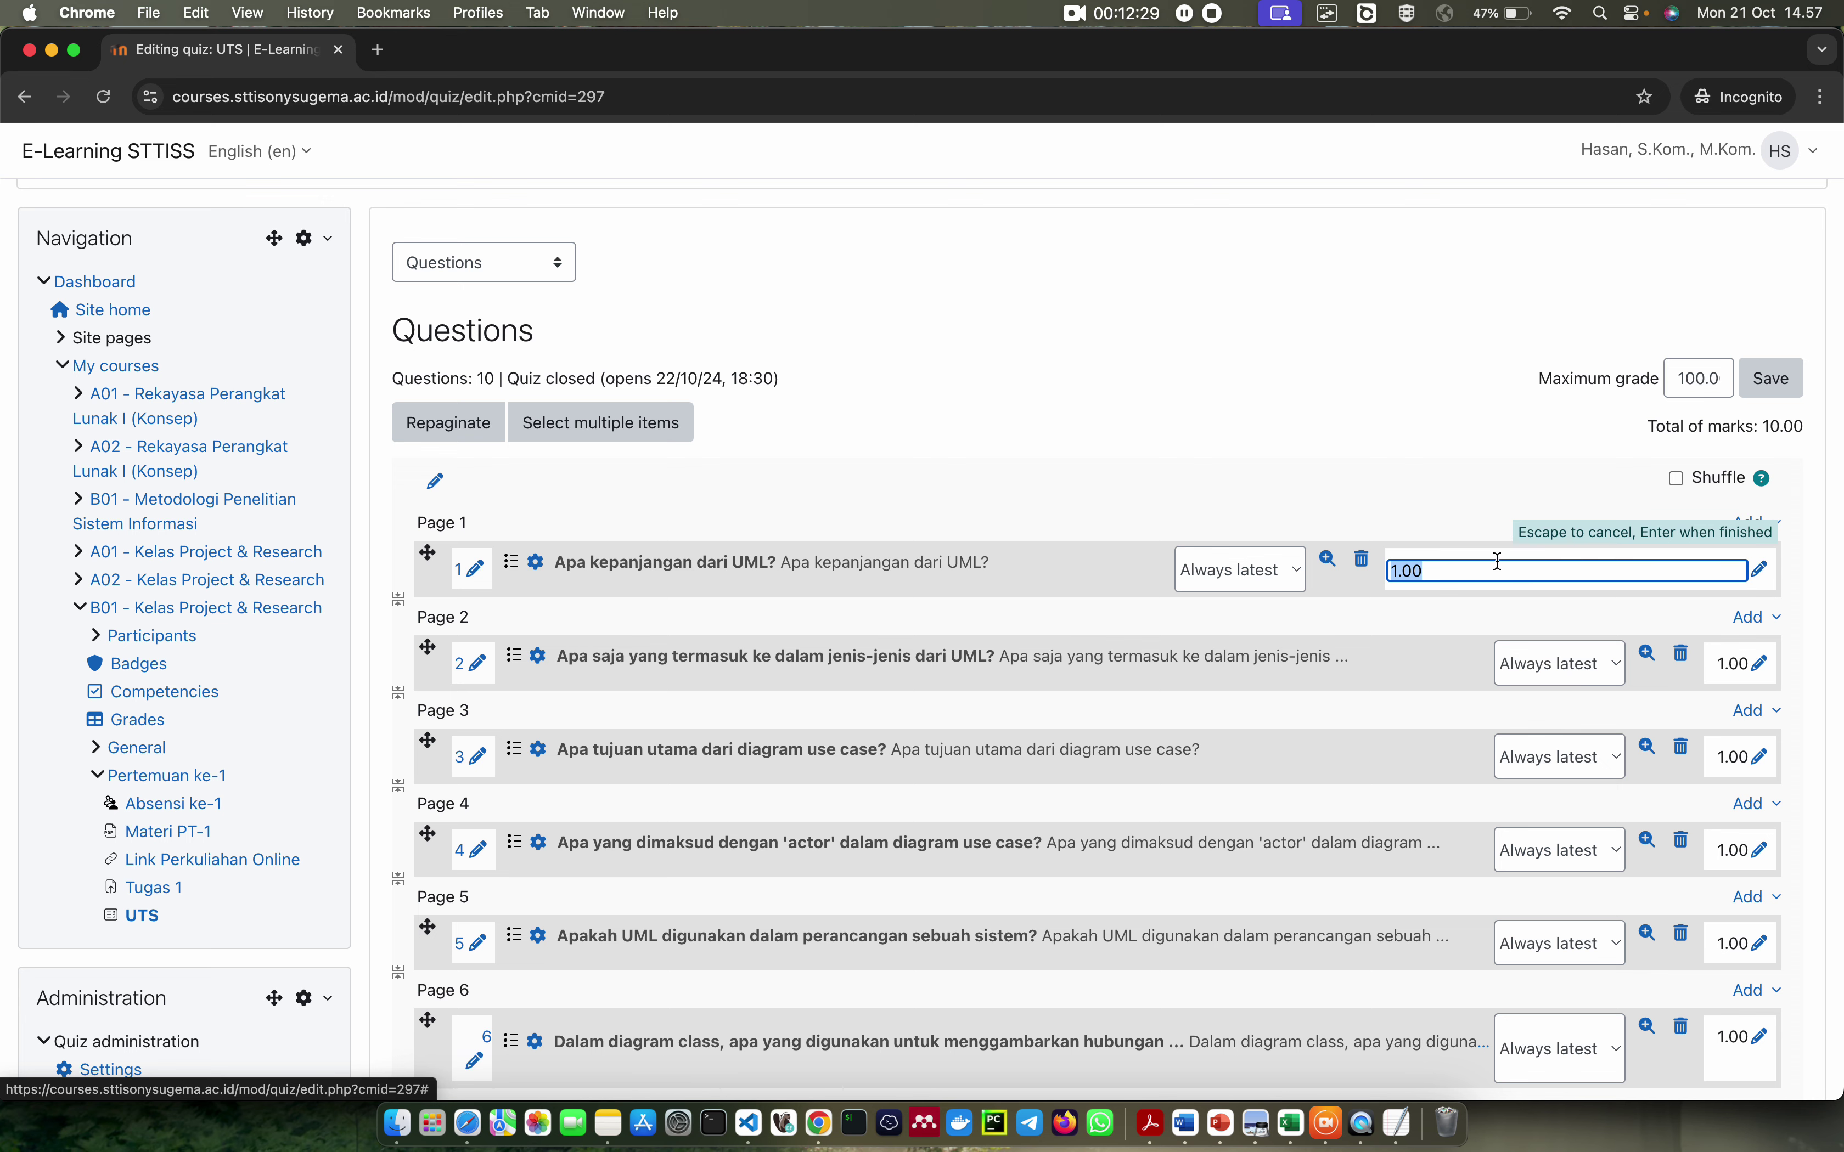
key(Right)
click(1398, 571)
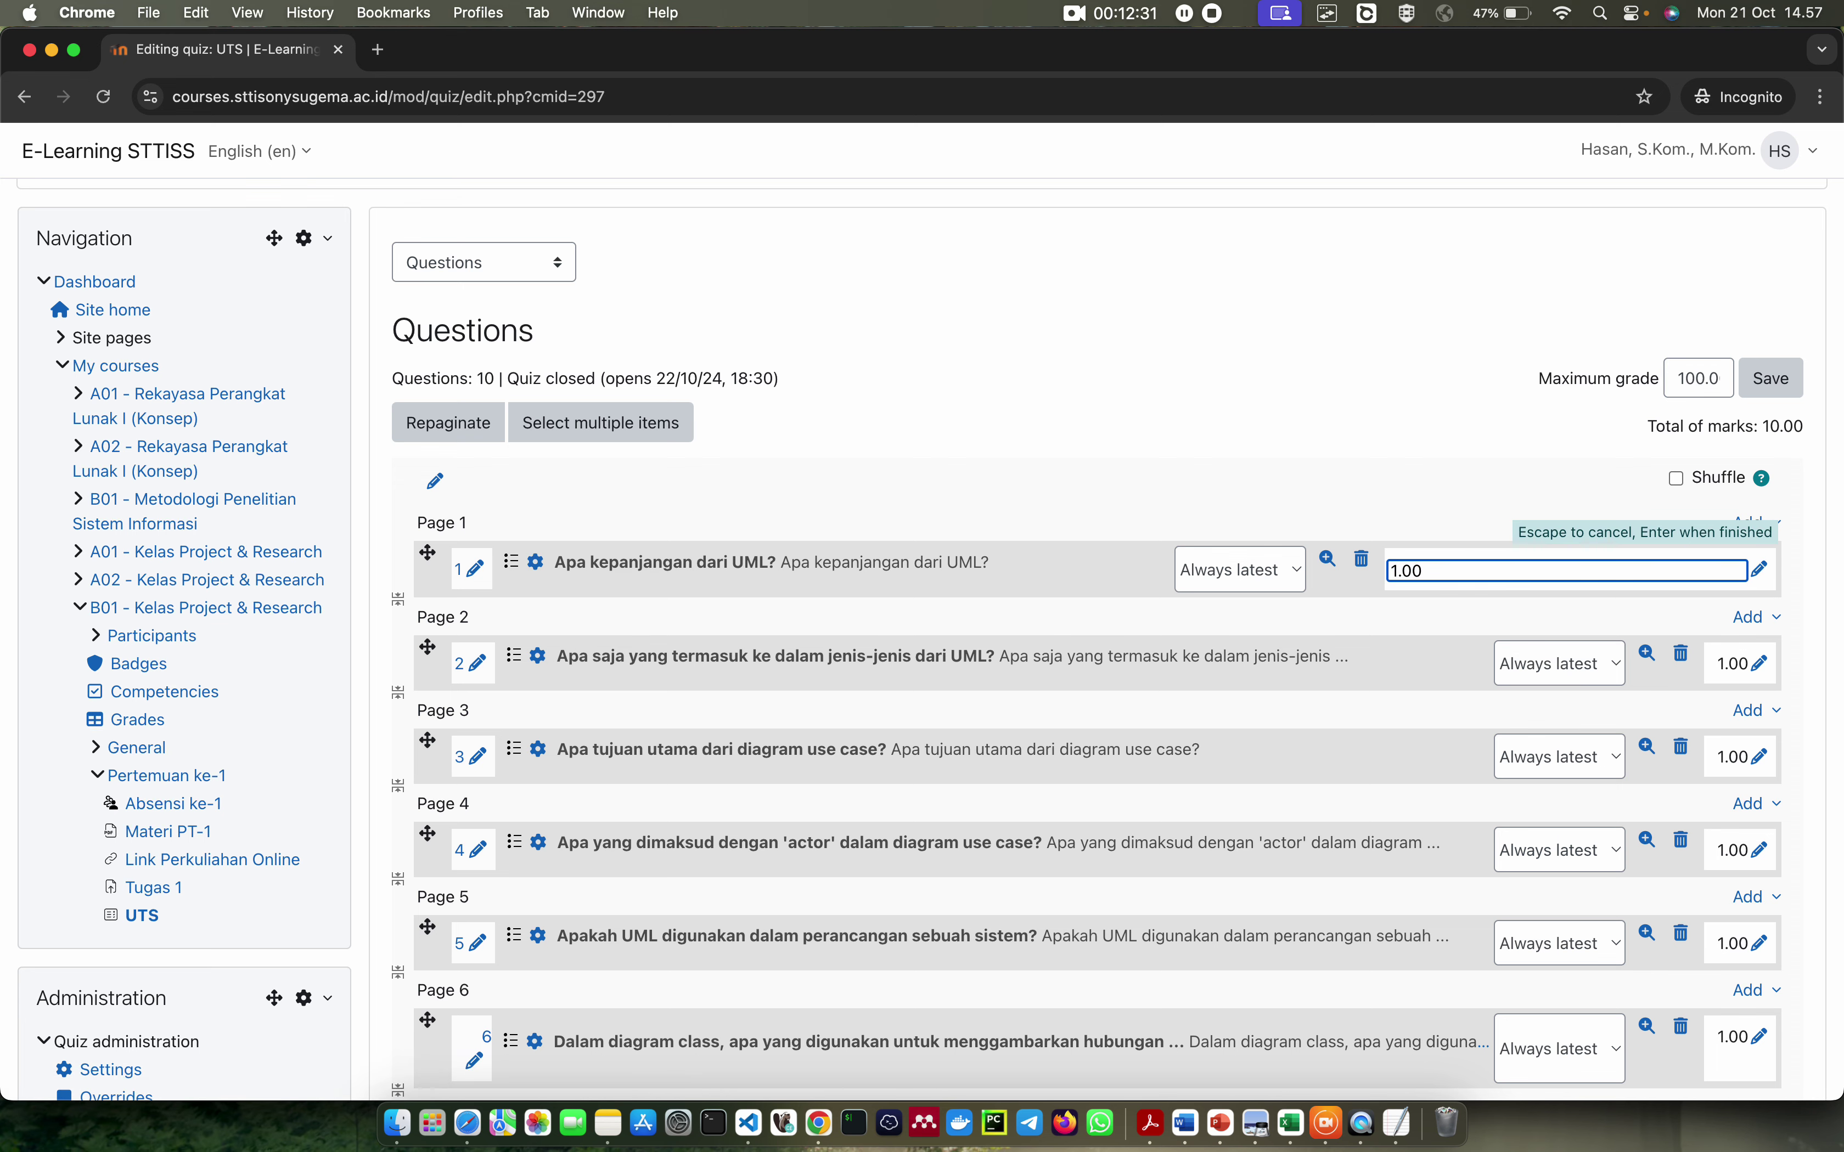
text(0)
key(Return)
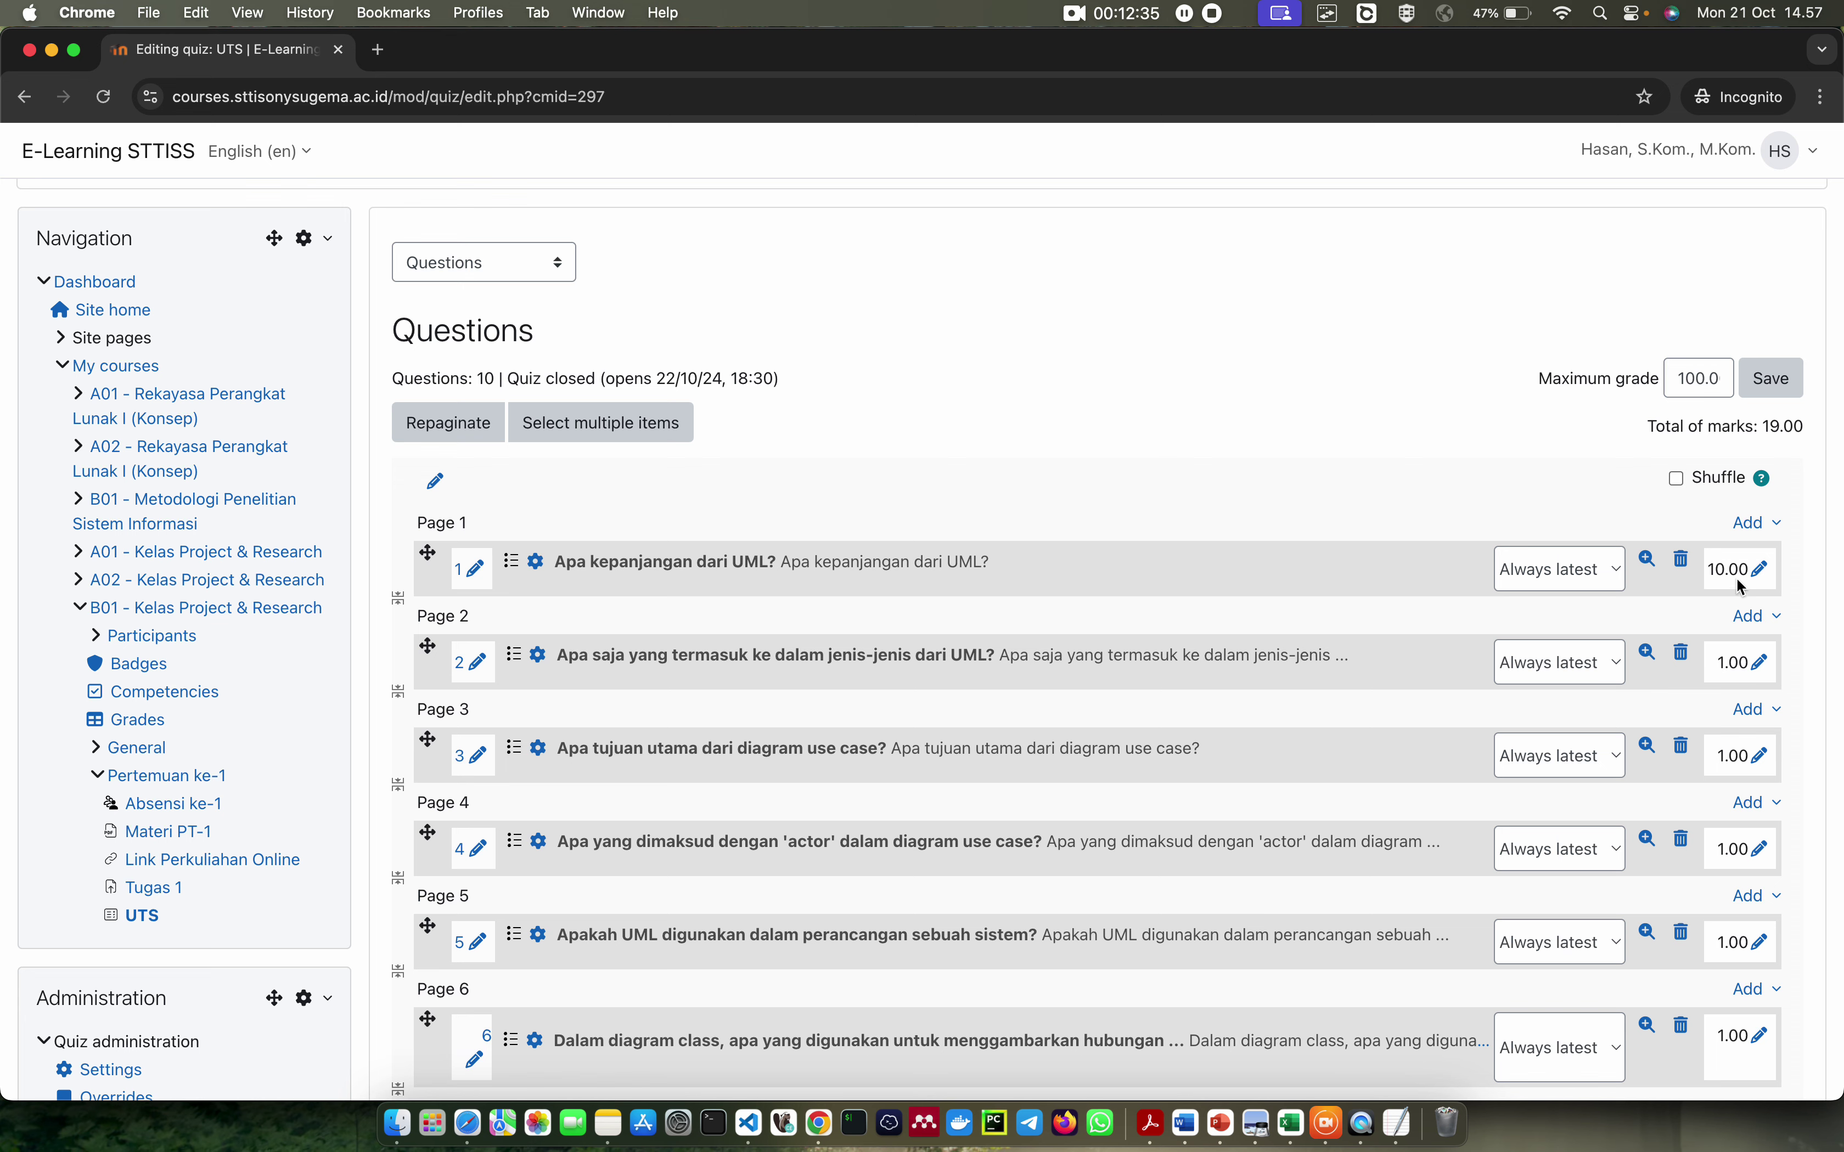
Set the mark of question 1, "Apa kepanjangan dari UML?", back to 1.00
click(1761, 578)
key(Left)
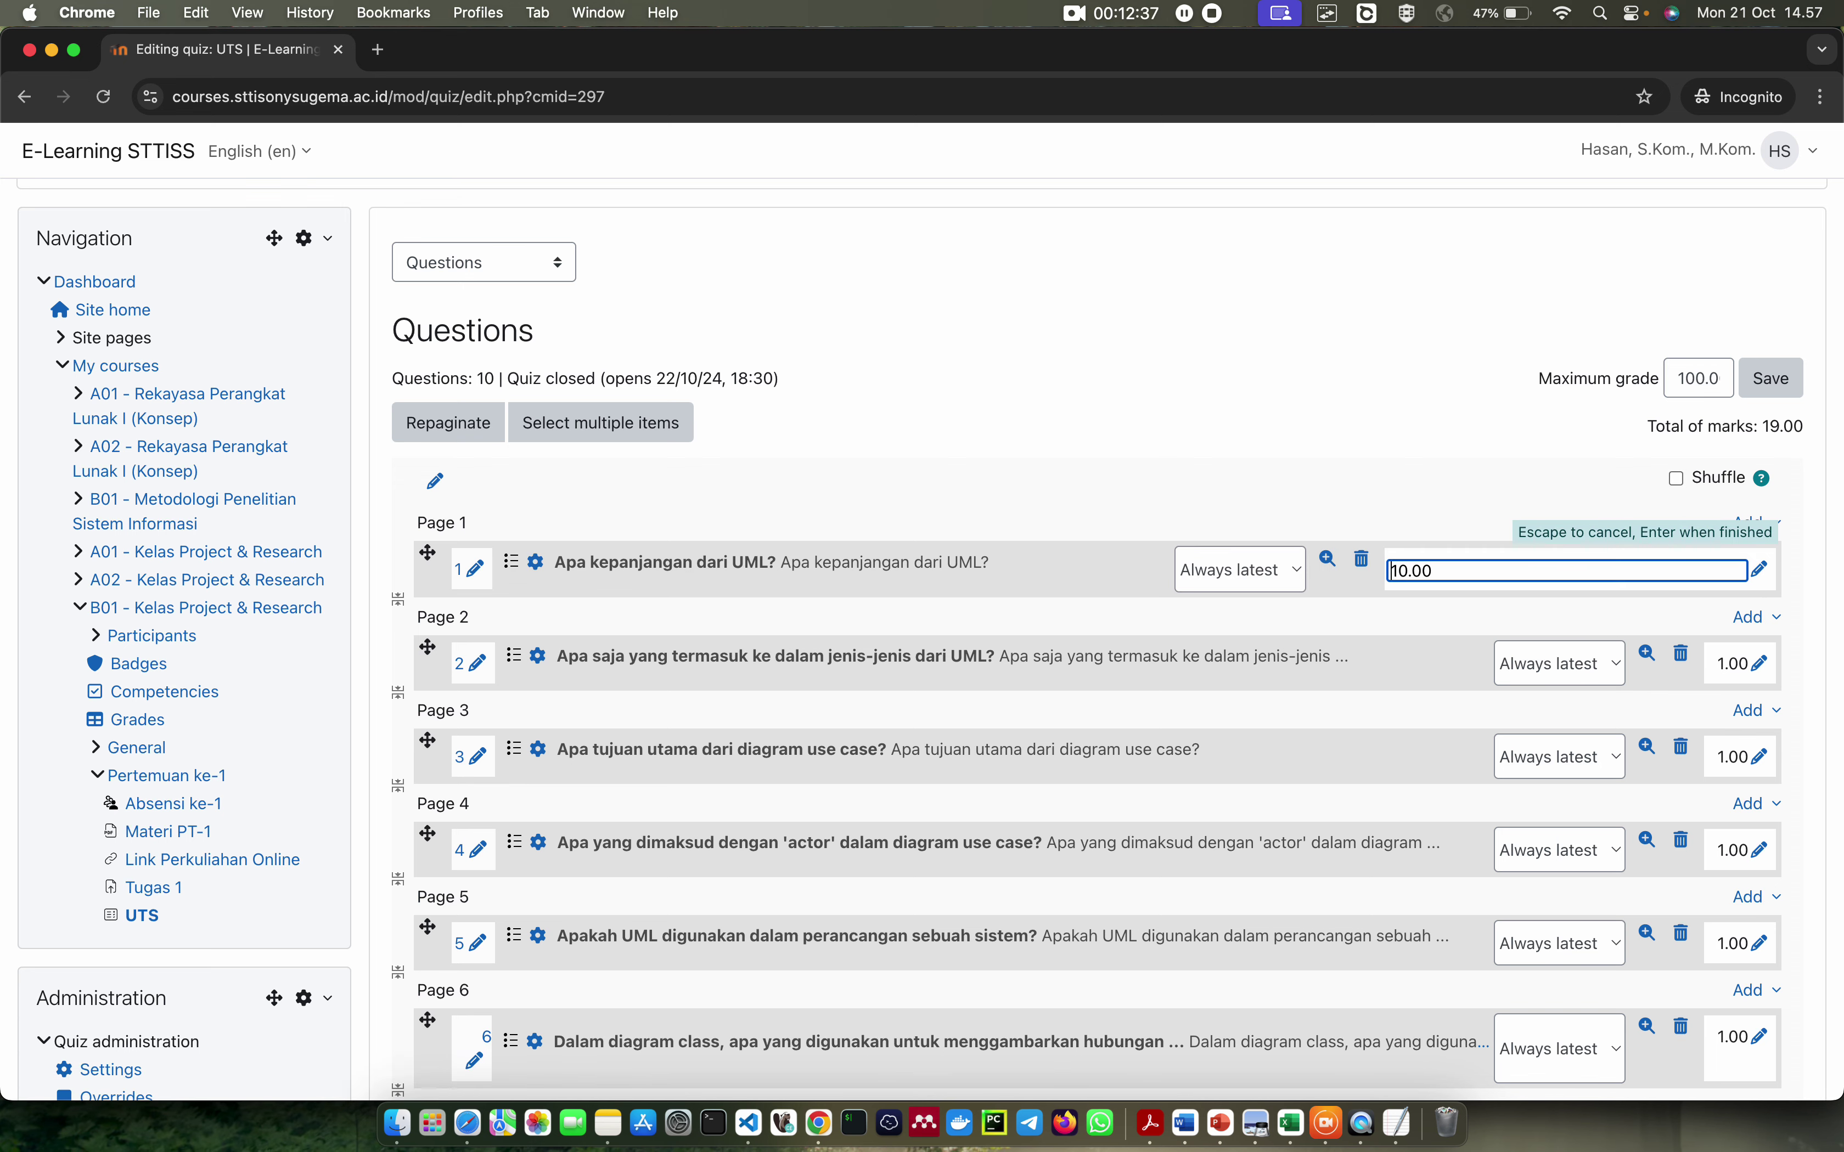
key(Right)
key(Delete)
key(Return)
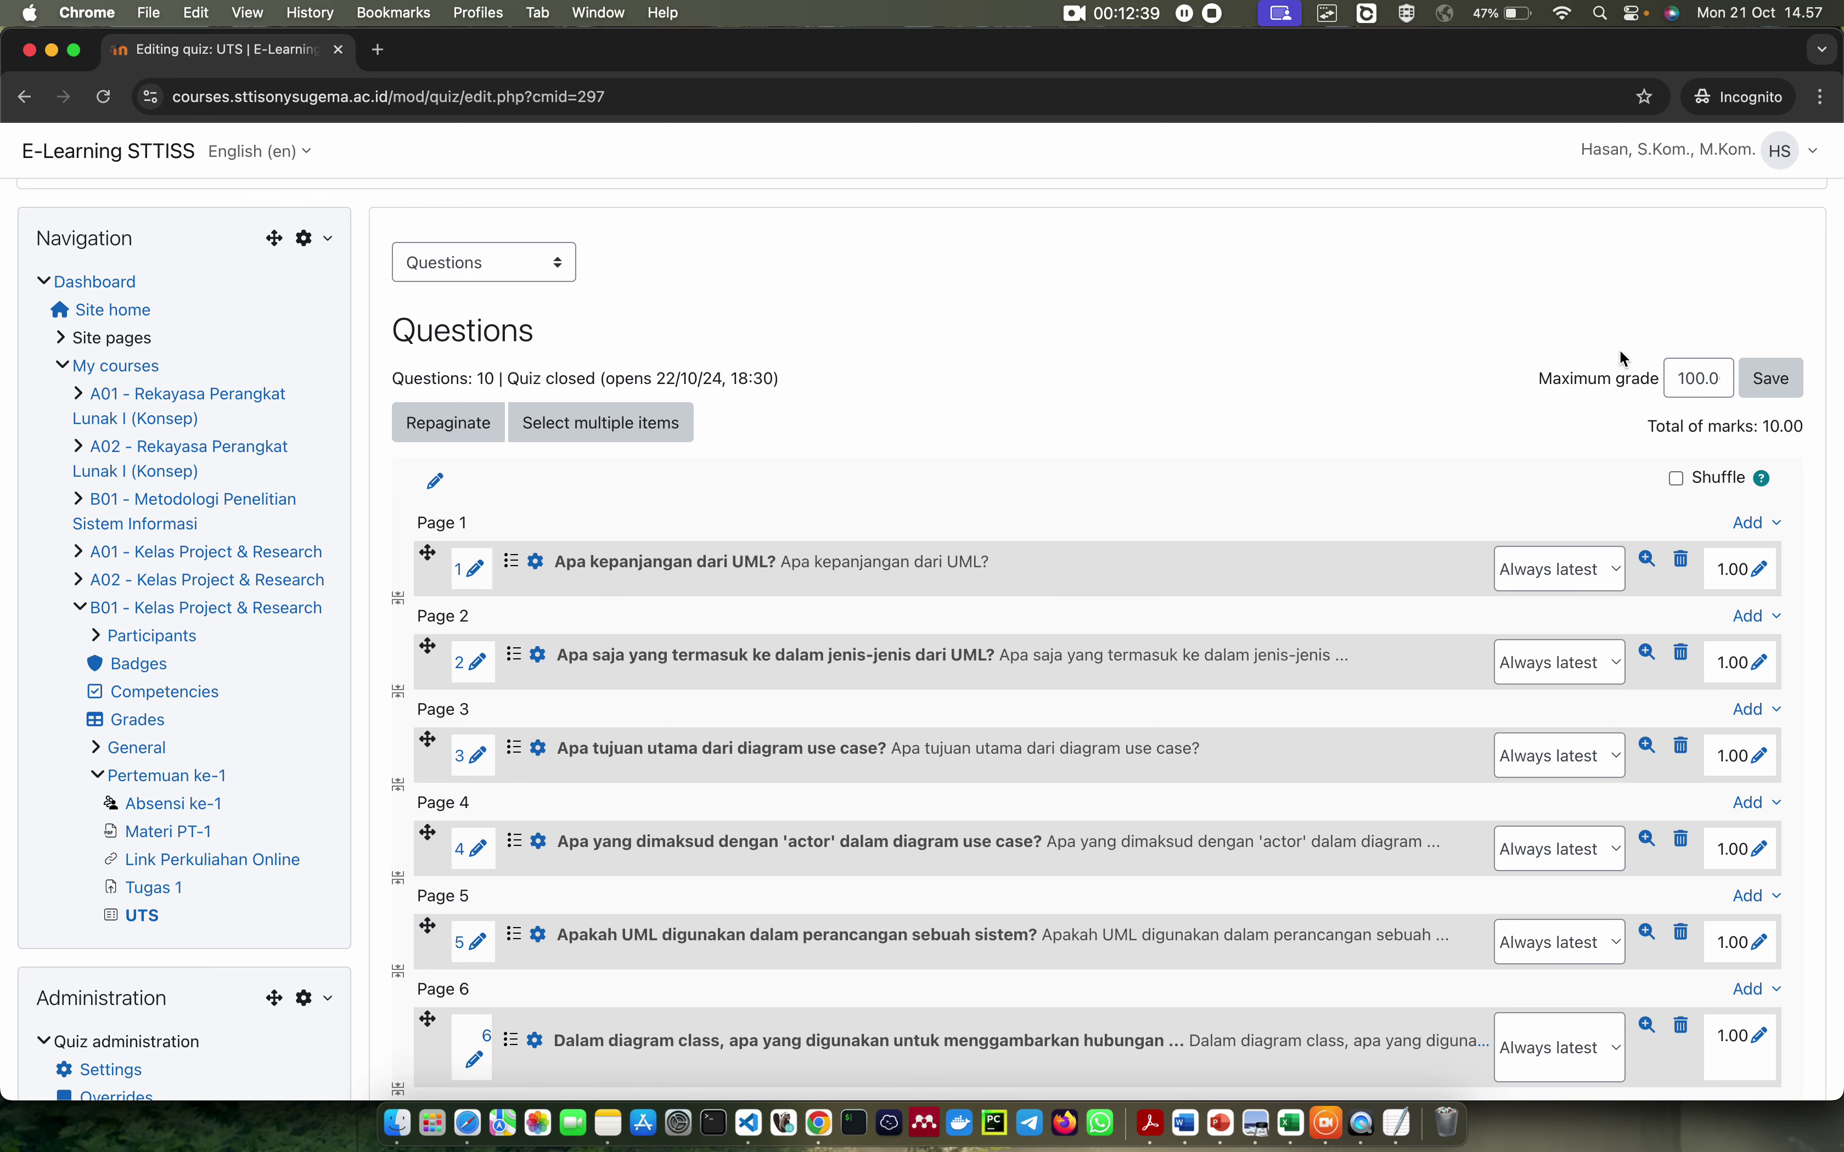
Set the quiz's maximum grade to 10.00, look over the question marks and save the grade
click(1696, 379)
key(BackSpace)
scroll(1218, 526, down, 15)
scroll(1219, 526, up, 10)
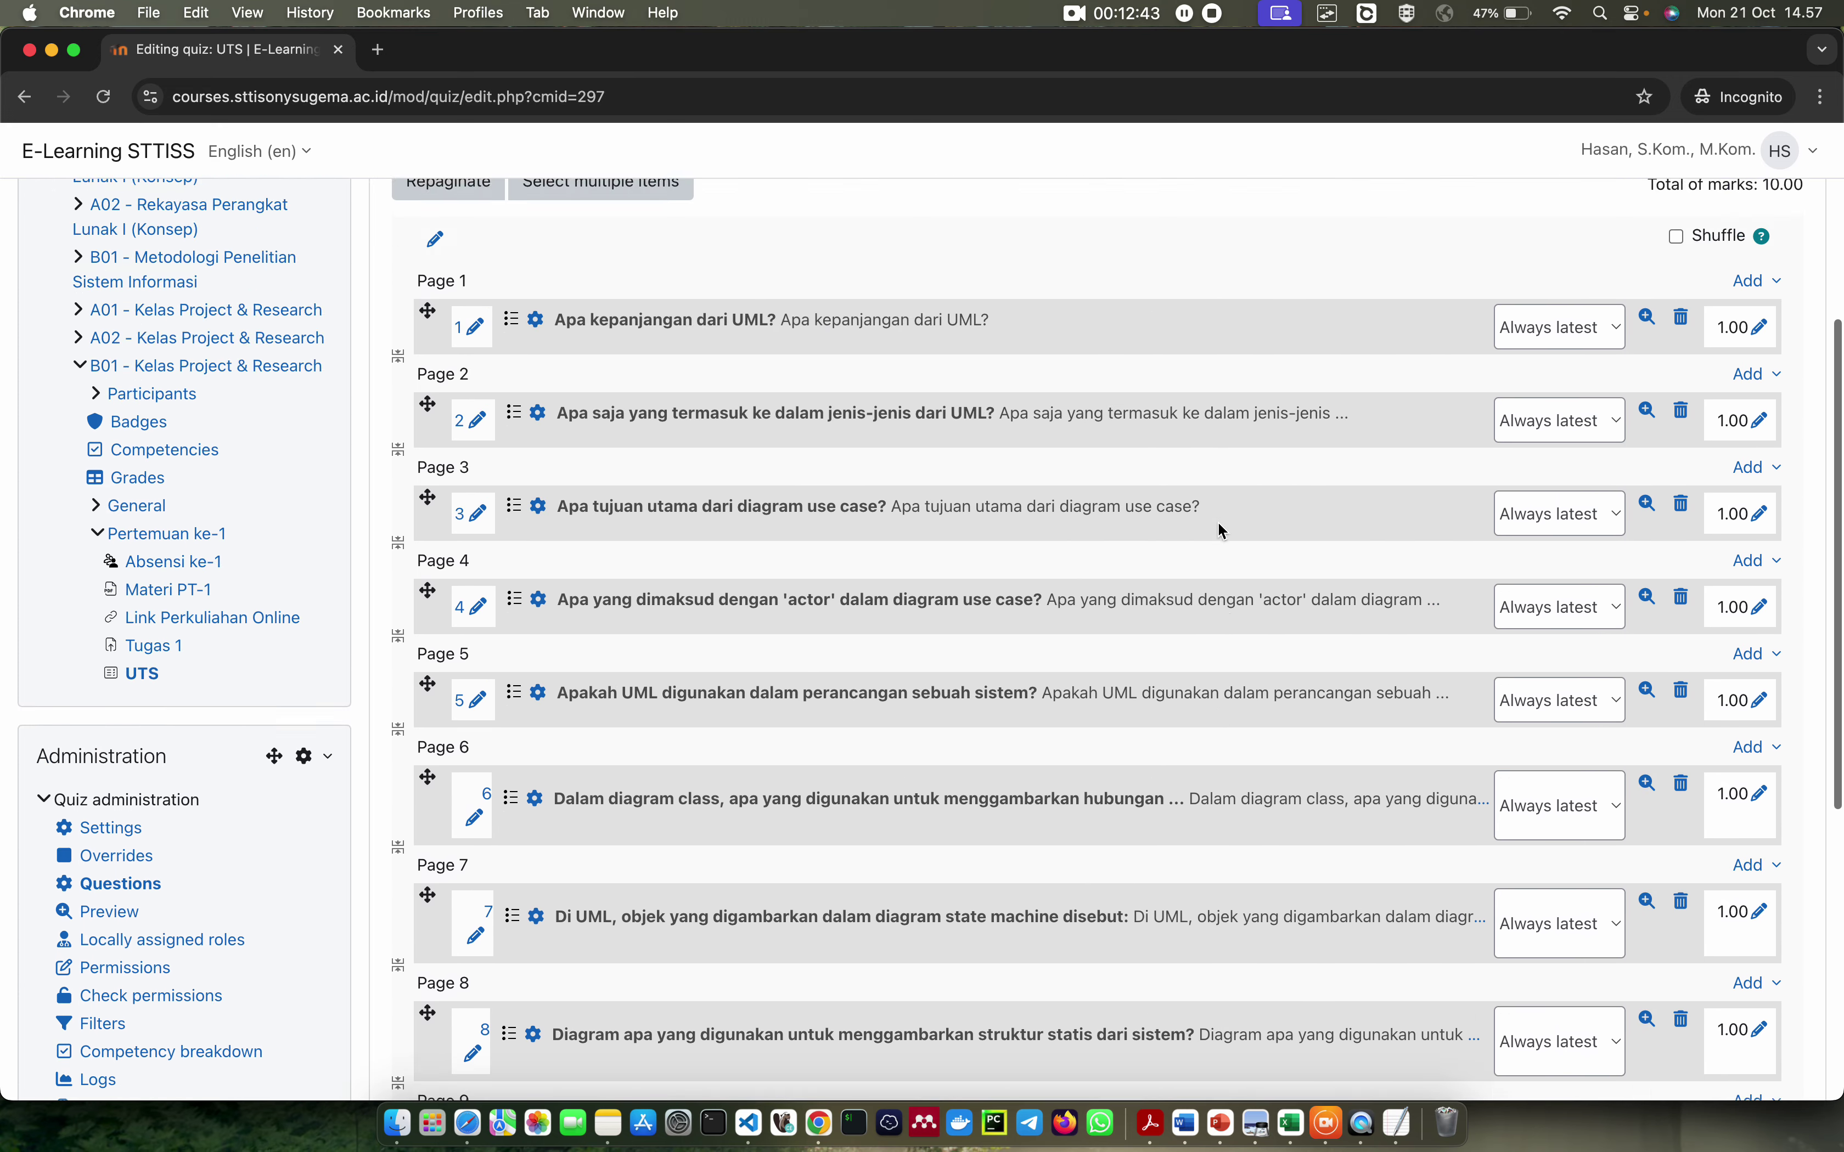
scroll(1218, 530, up, 5)
click(1781, 521)
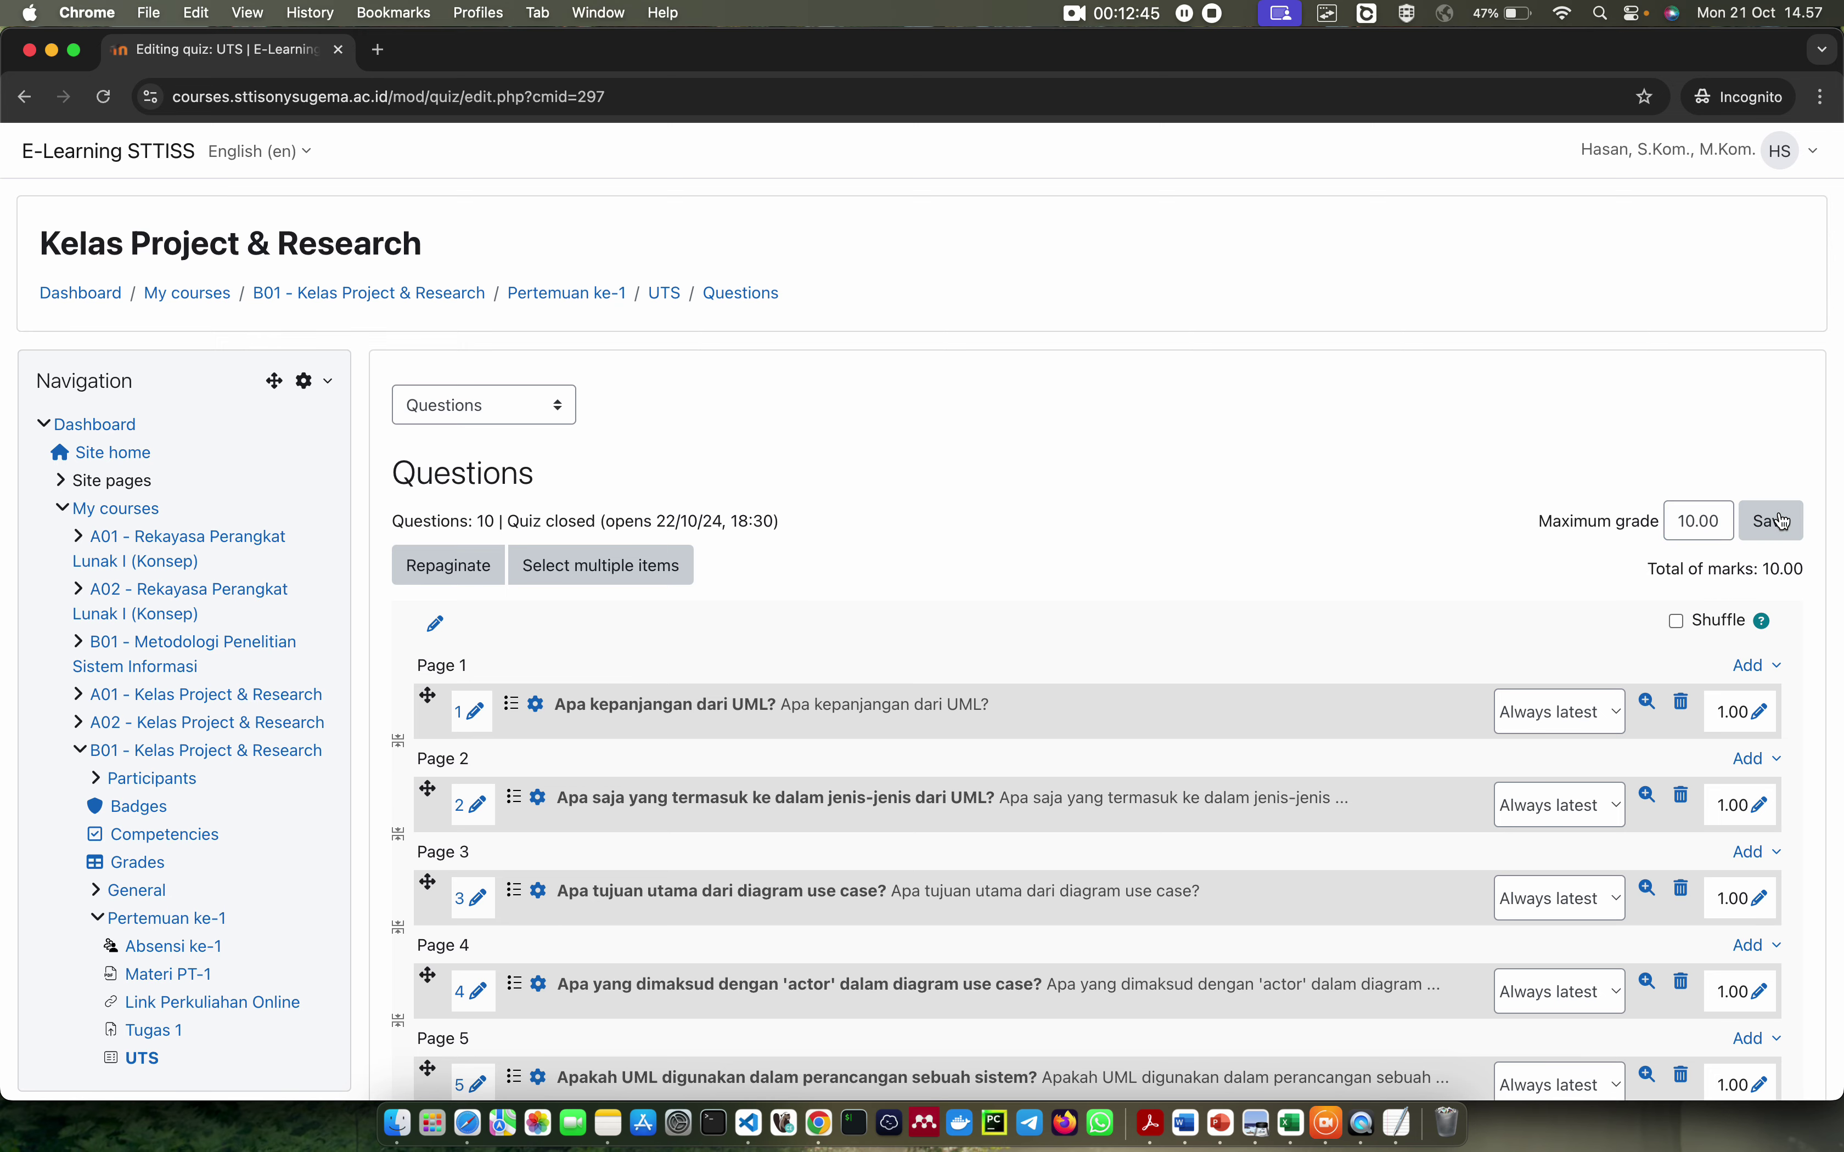
Open the UTS quiz from the Pertemuan ke-1 section and check its opening and closing times
click(611, 298)
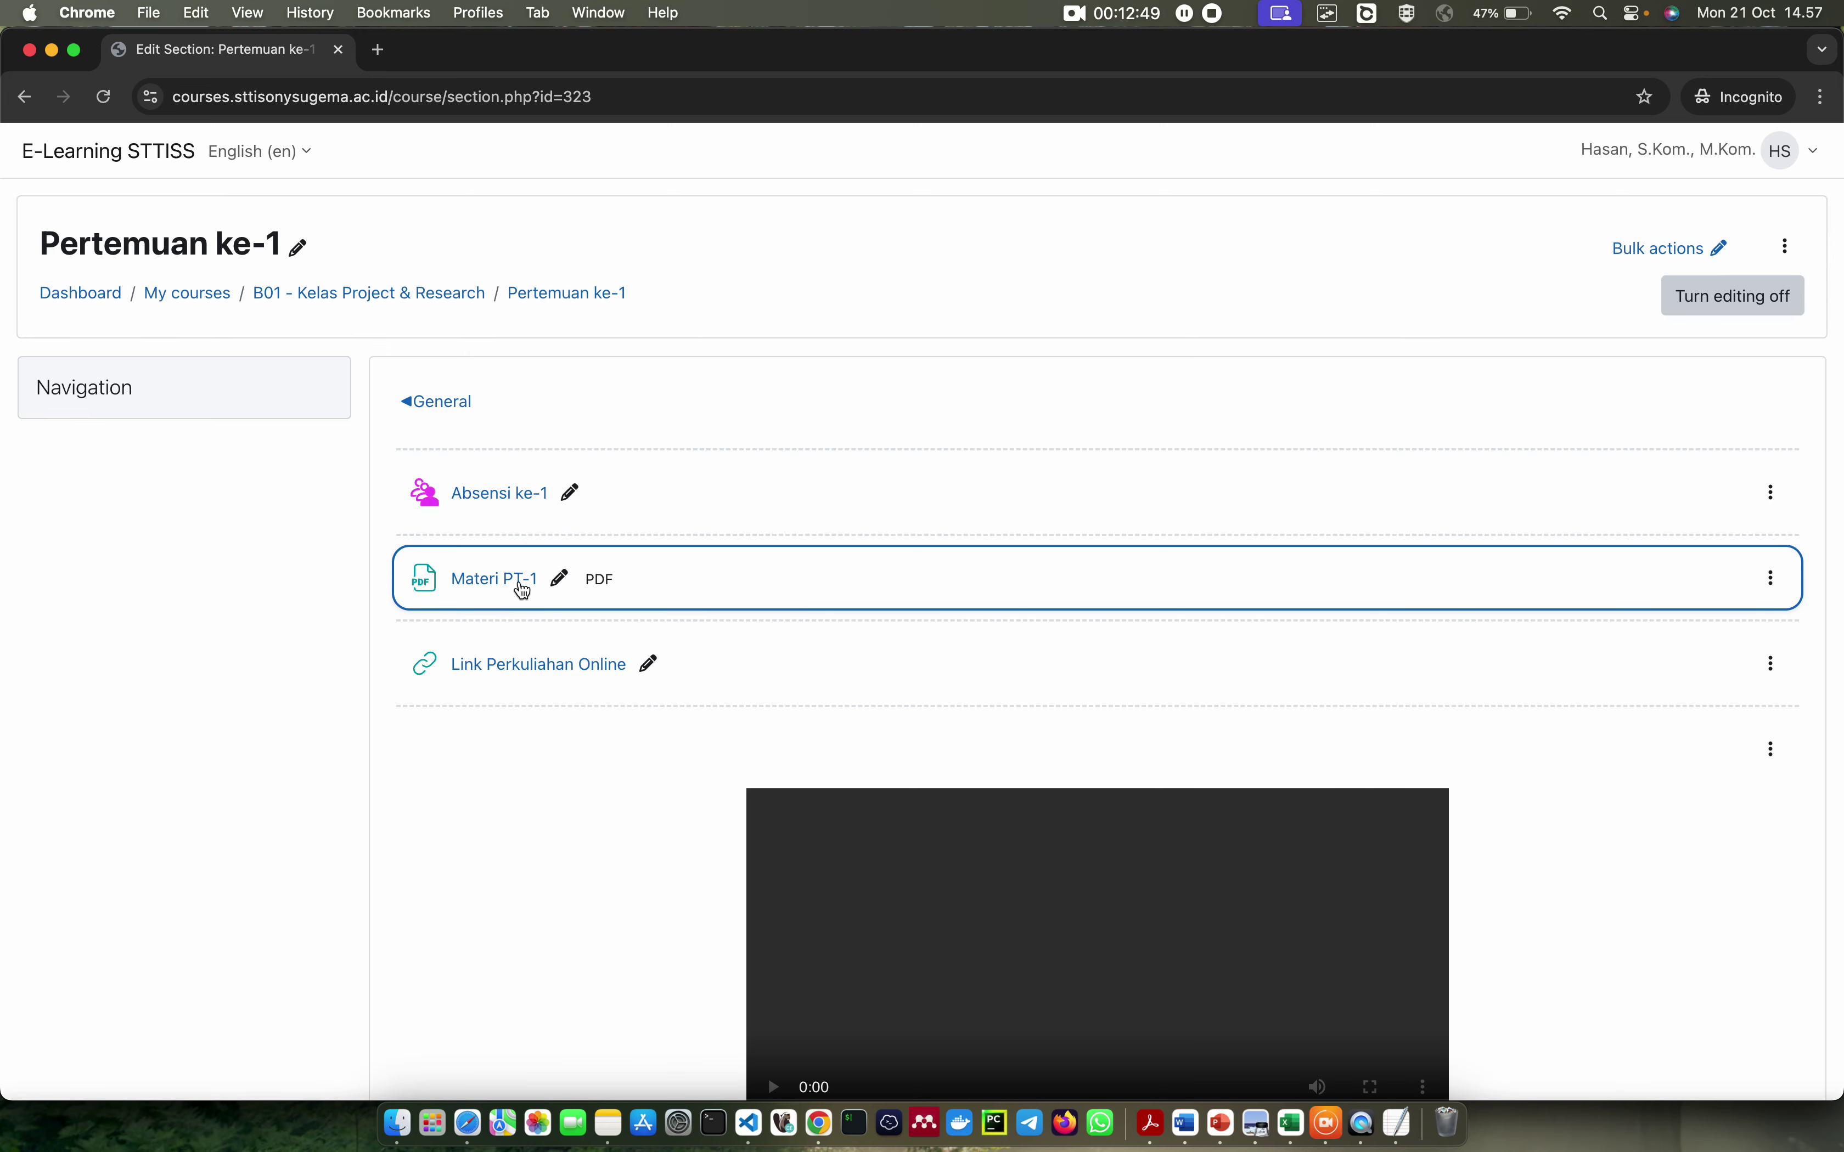
scroll(532, 678, down, 5)
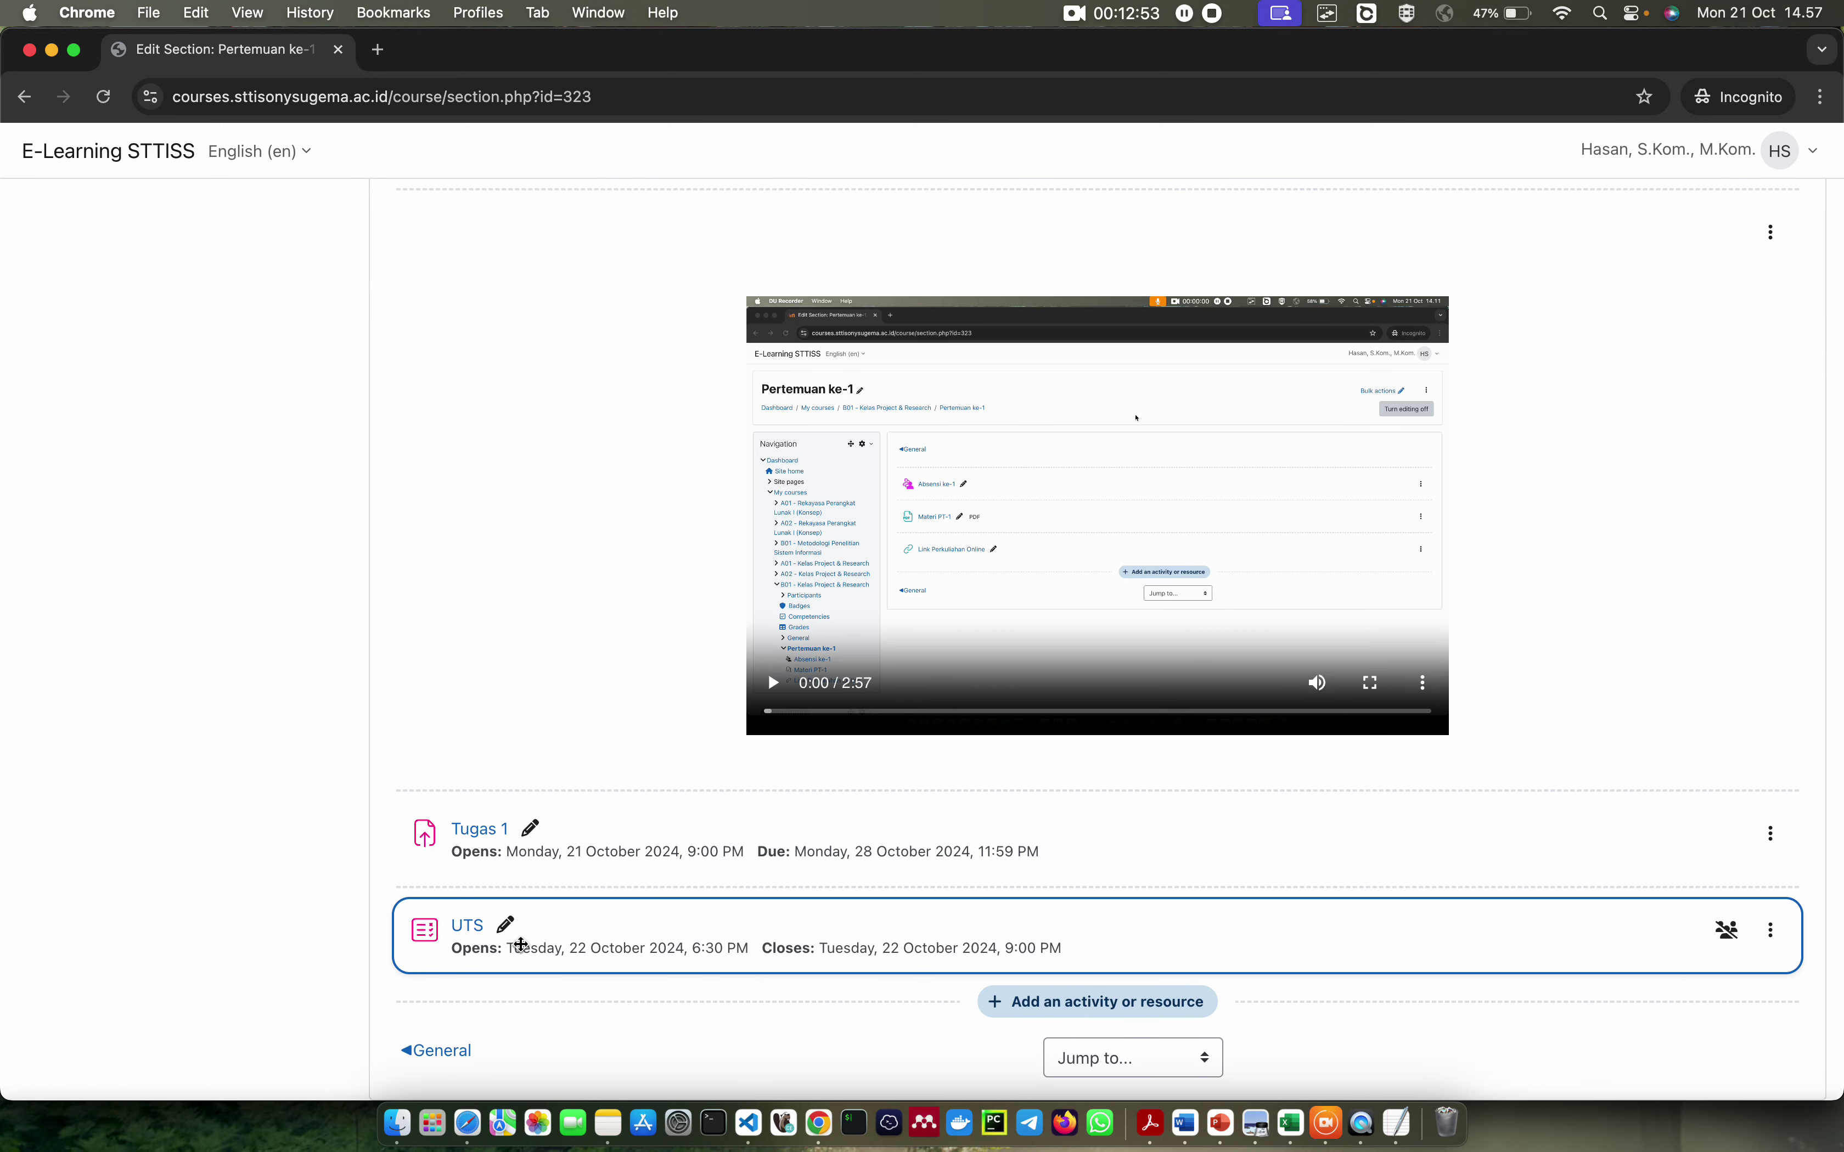
click(492, 930)
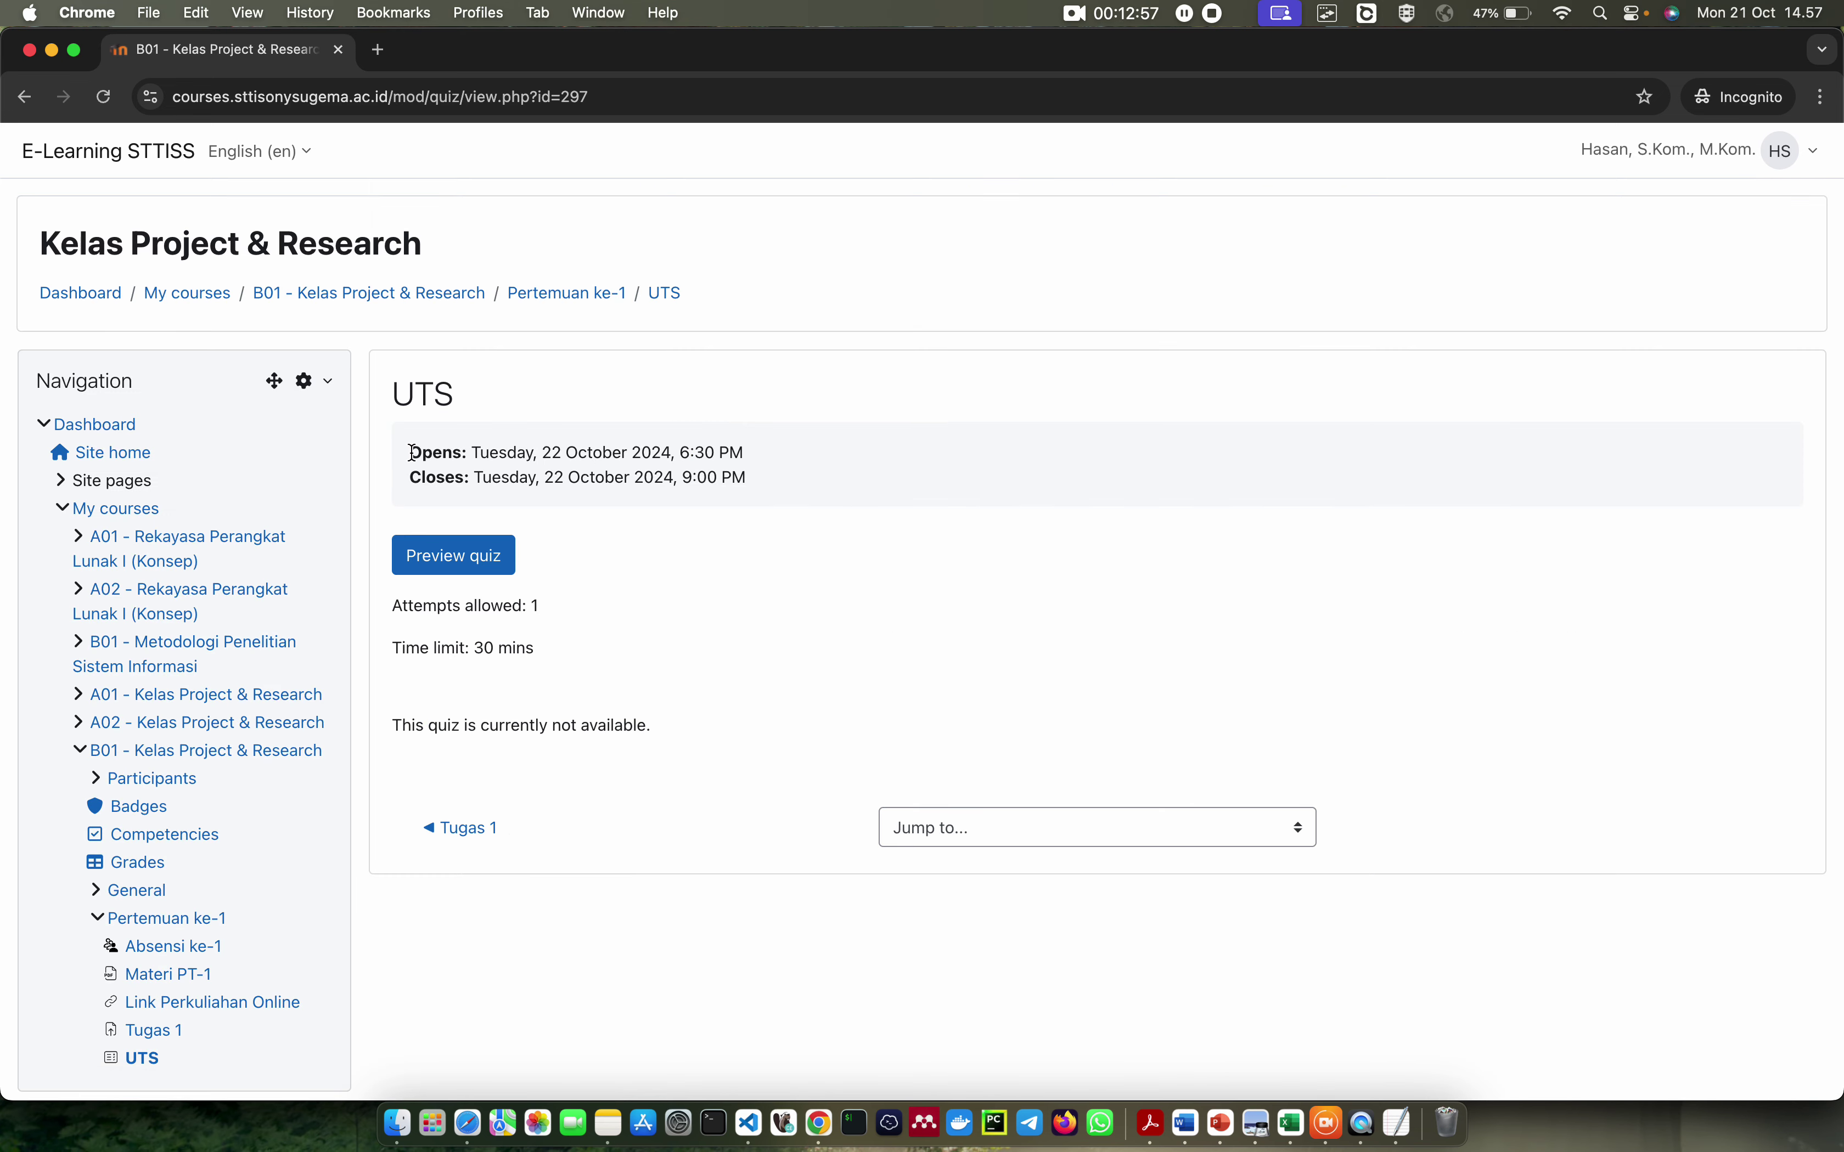
drag(411, 452, 753, 488)
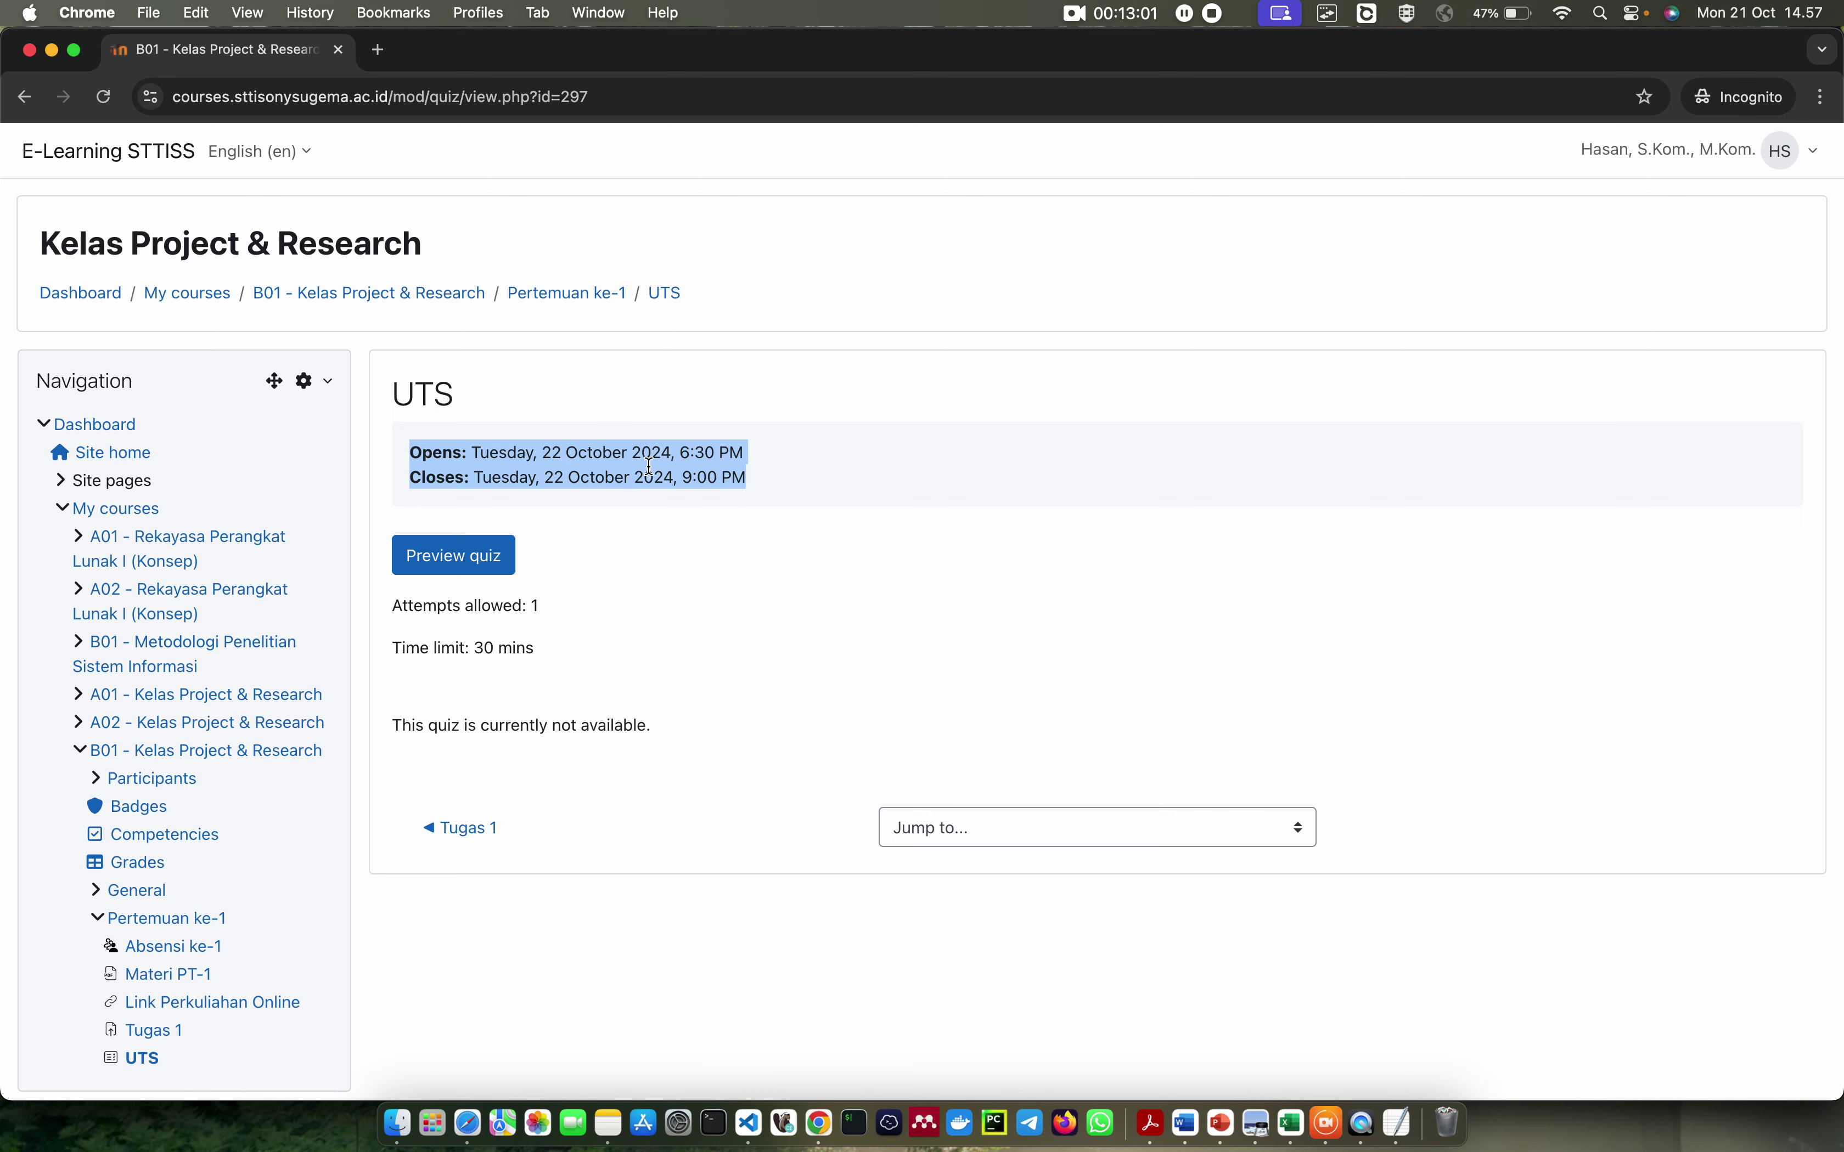
click(679, 471)
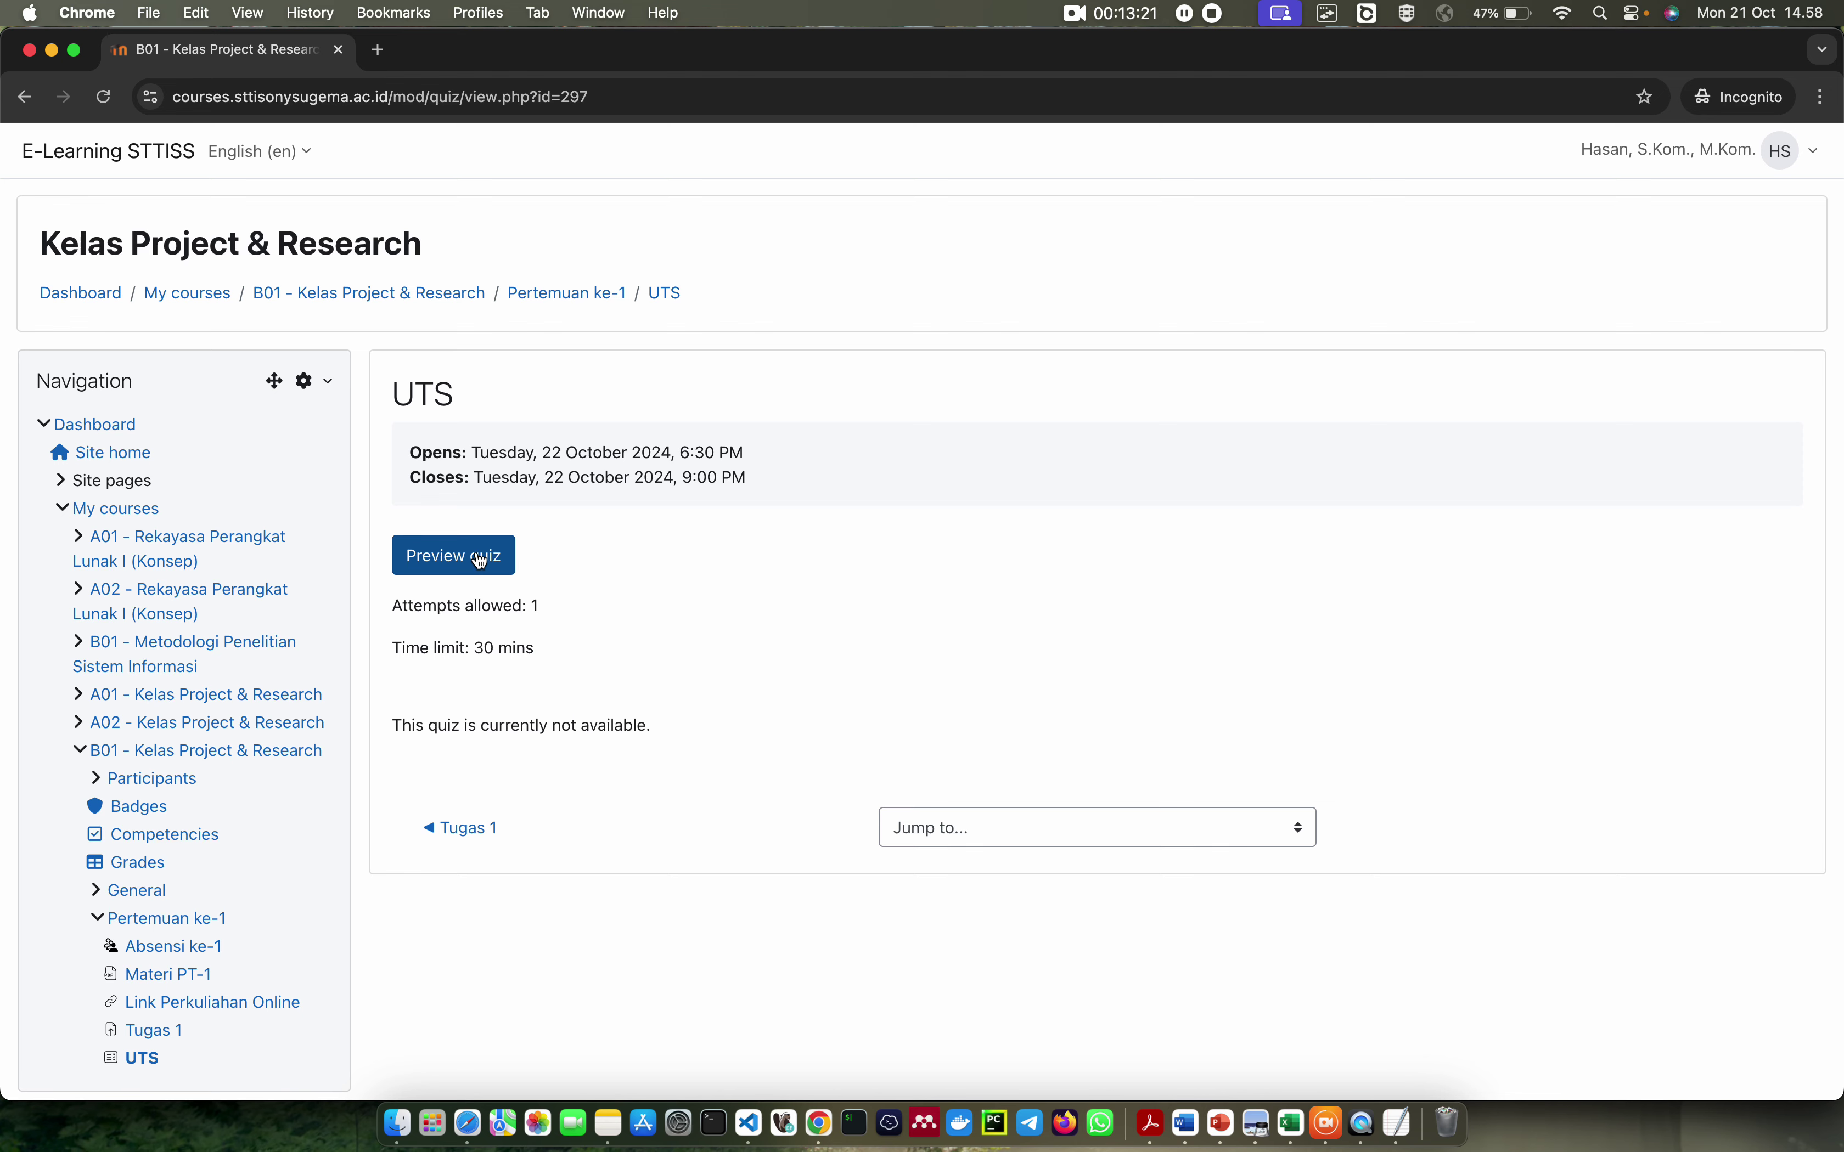
click(499, 562)
click(782, 731)
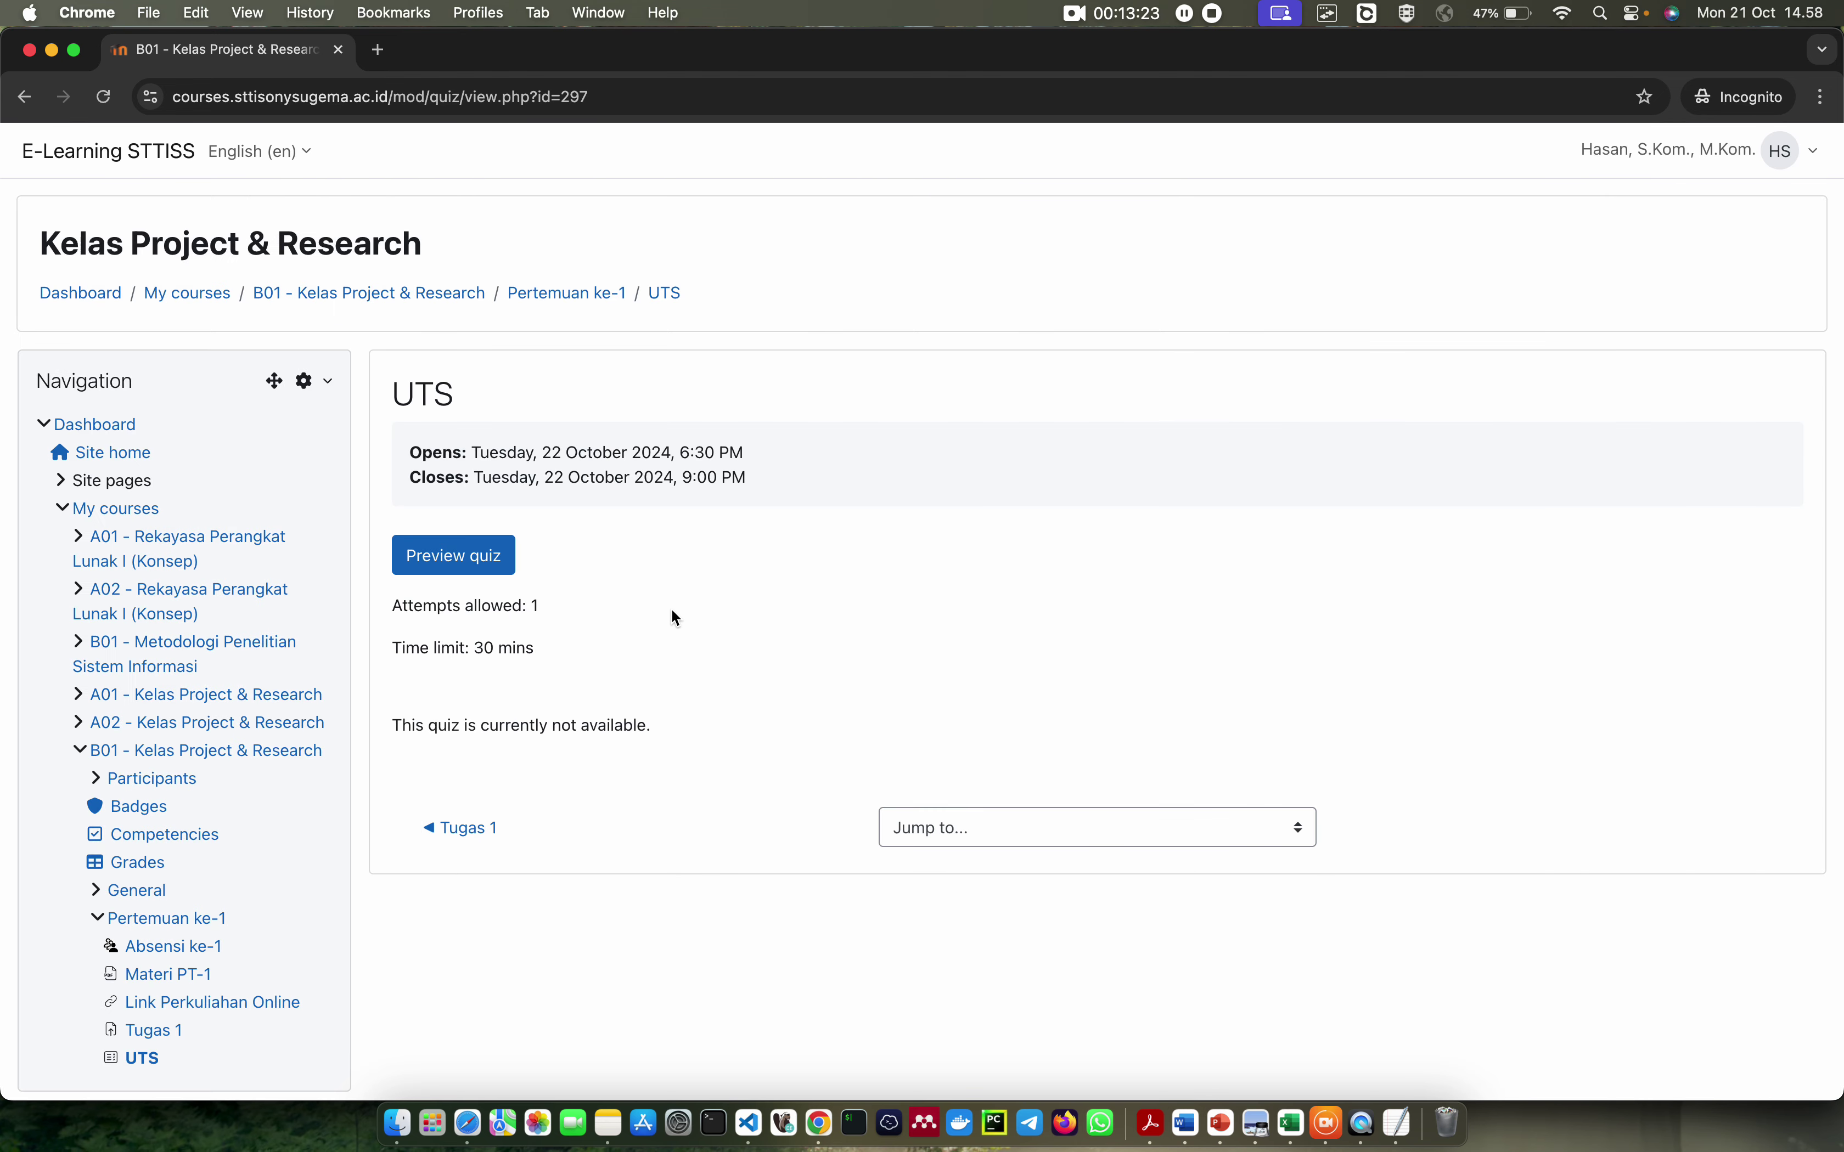